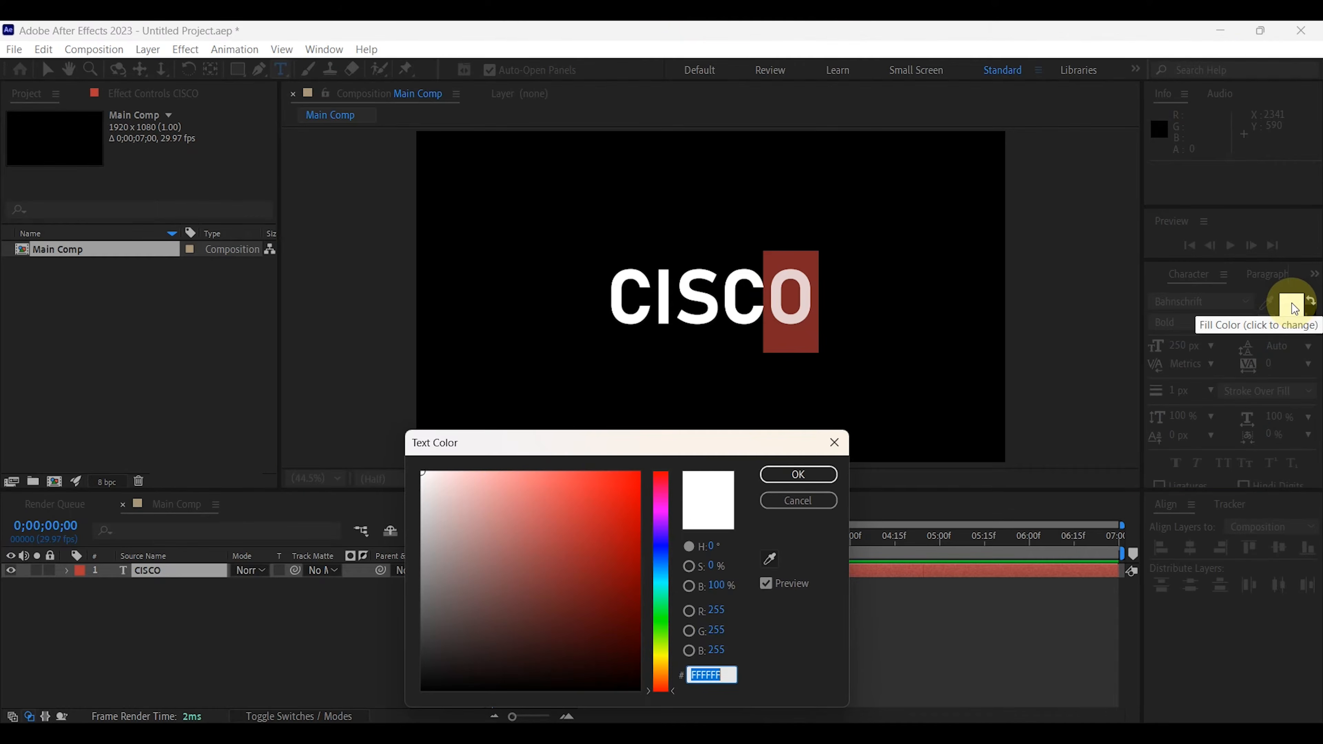
Step: Set the fill color of the letter O in the CISCO text to red FF0000 and finish text editing
left_click(636, 474)
left_click(801, 473)
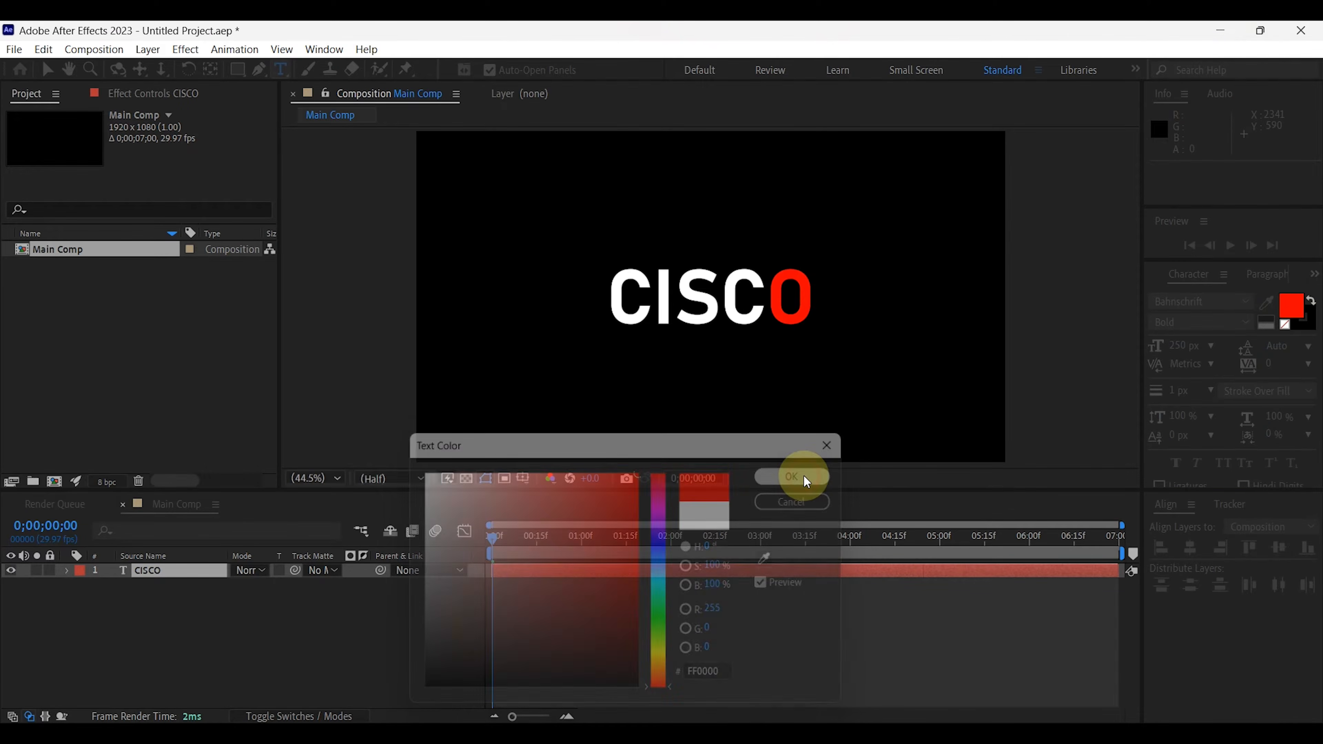
left_click(753, 310)
scroll(761, 310, "up", 3)
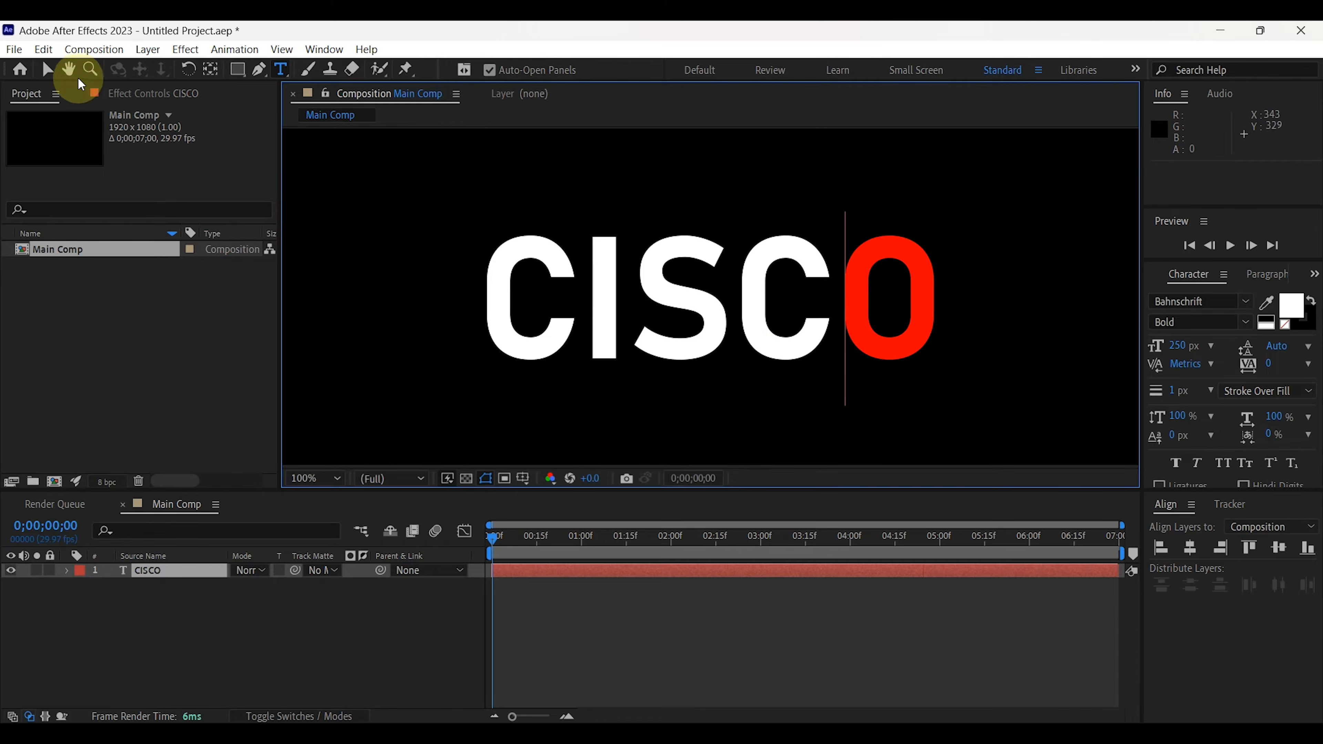
left_click(49, 72)
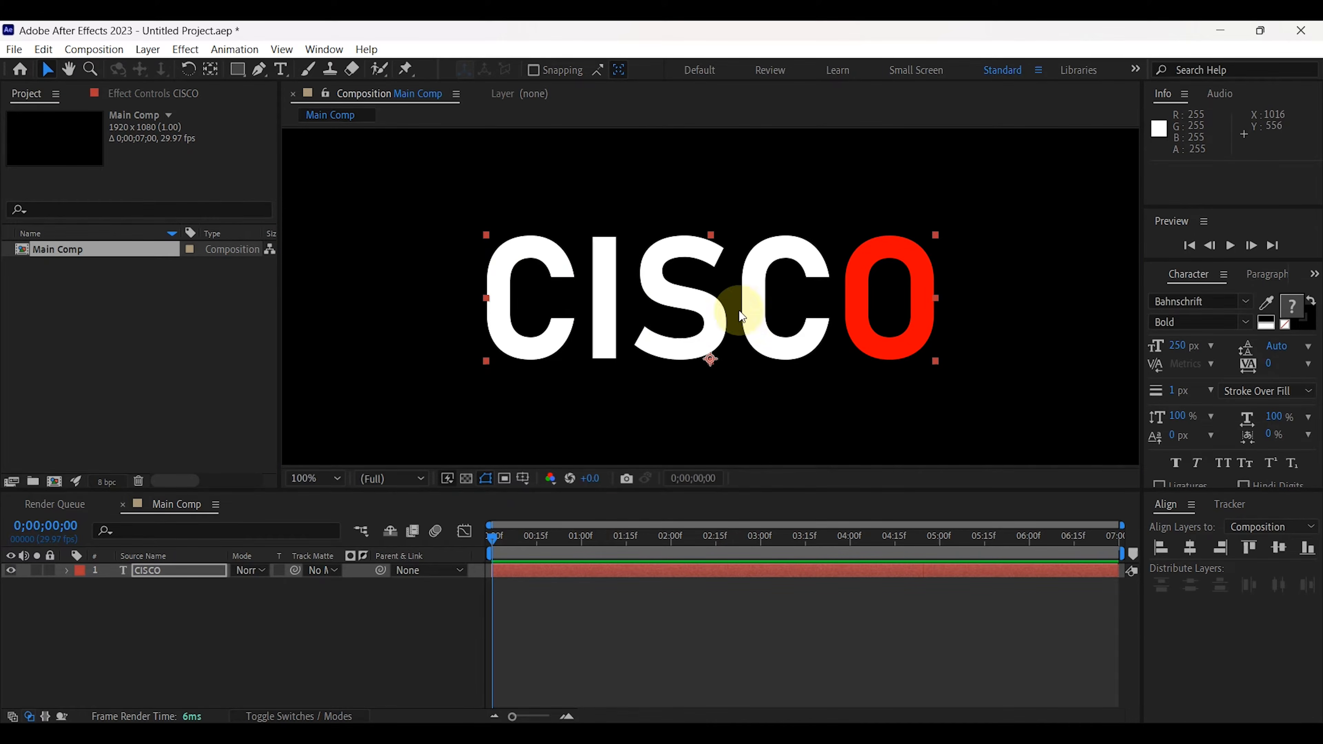
Step: Create shapes from the CISCO text layer and check the letter groups inside the resulting outlines layer
left_click(171, 571)
right_click(171, 569)
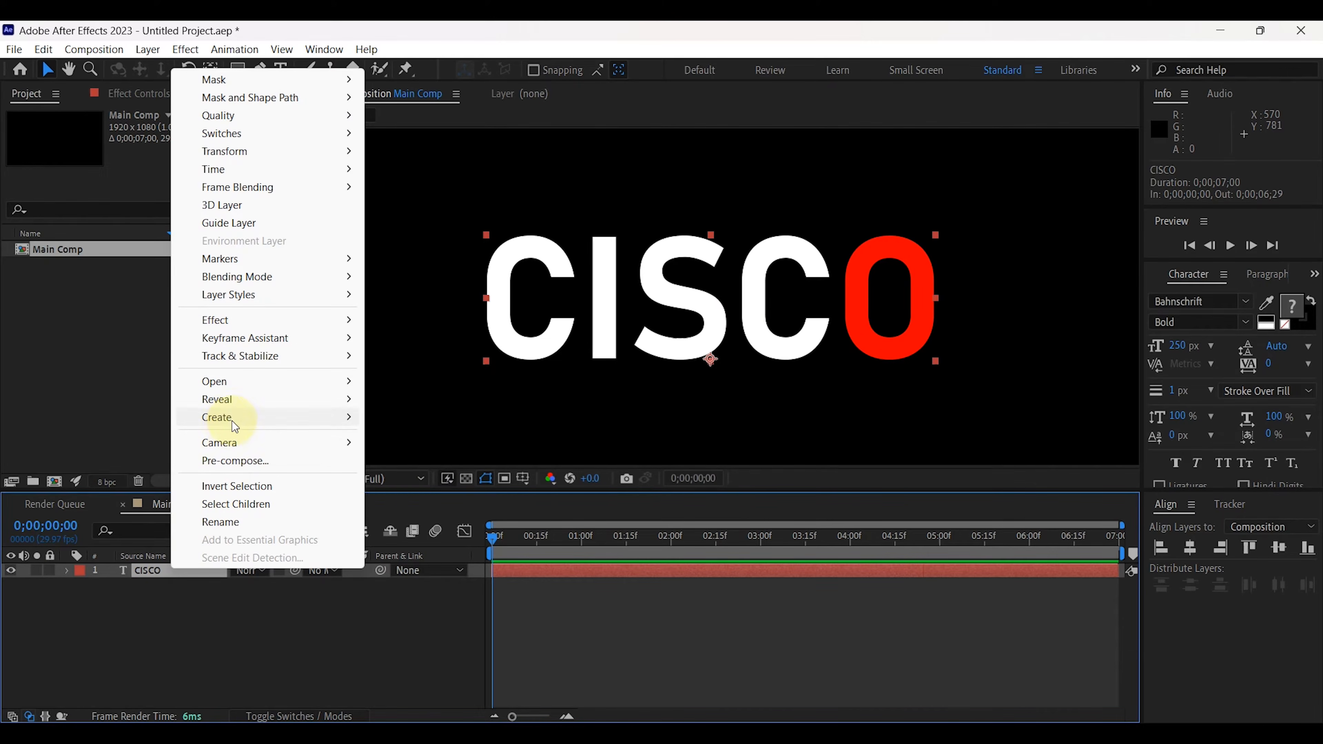
mouse_move(231, 420)
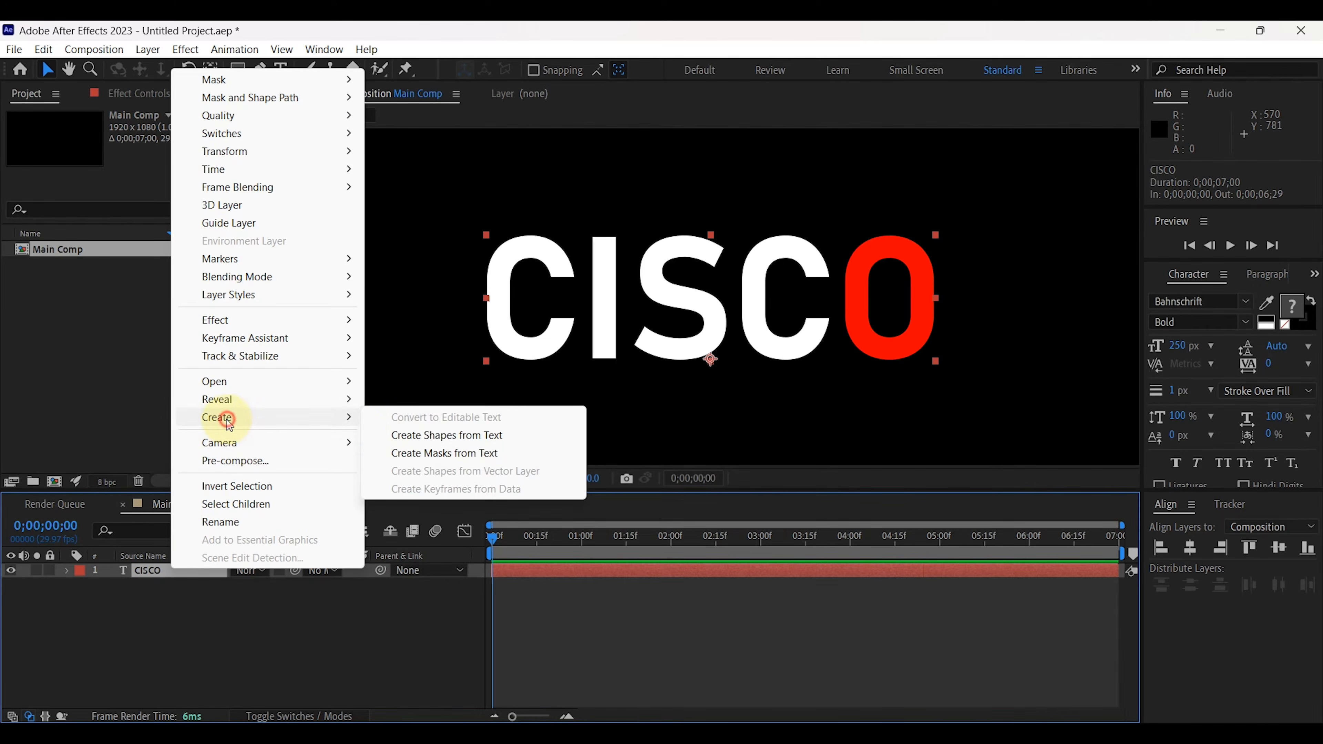
left_click(431, 436)
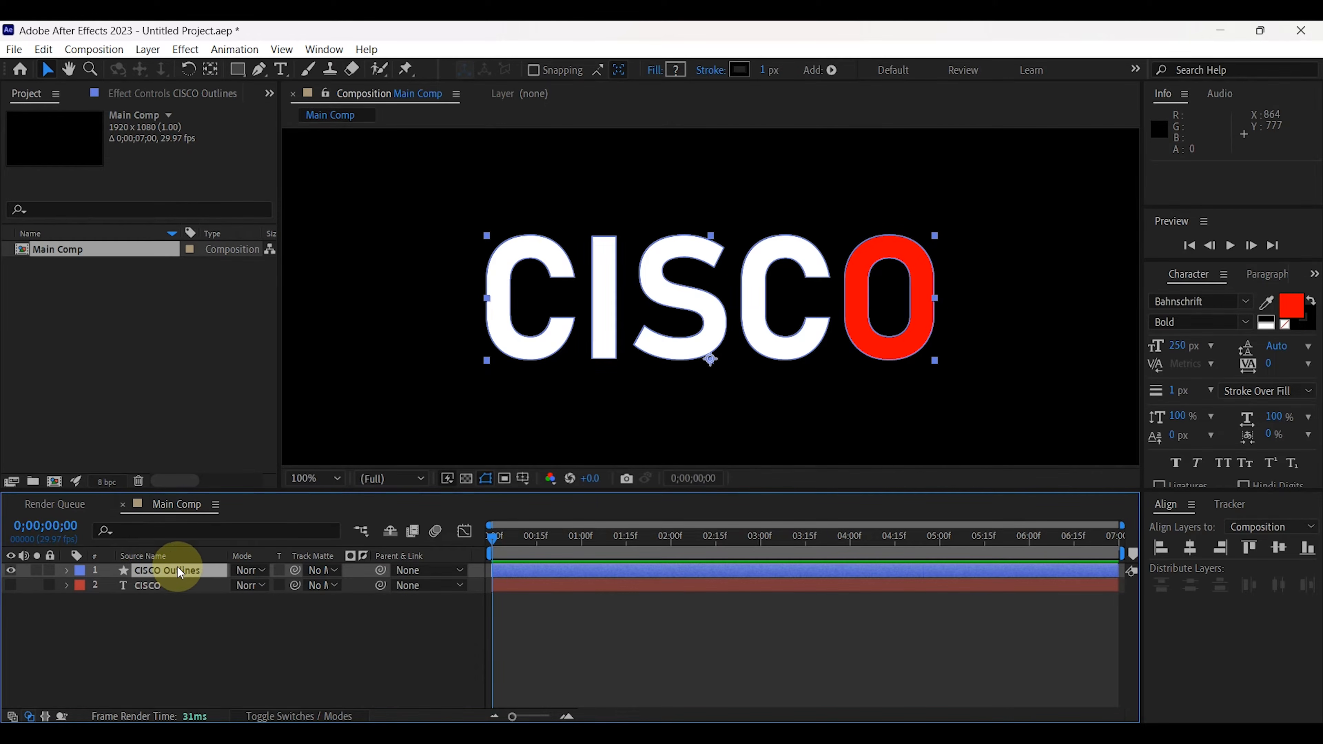
left_click(67, 570)
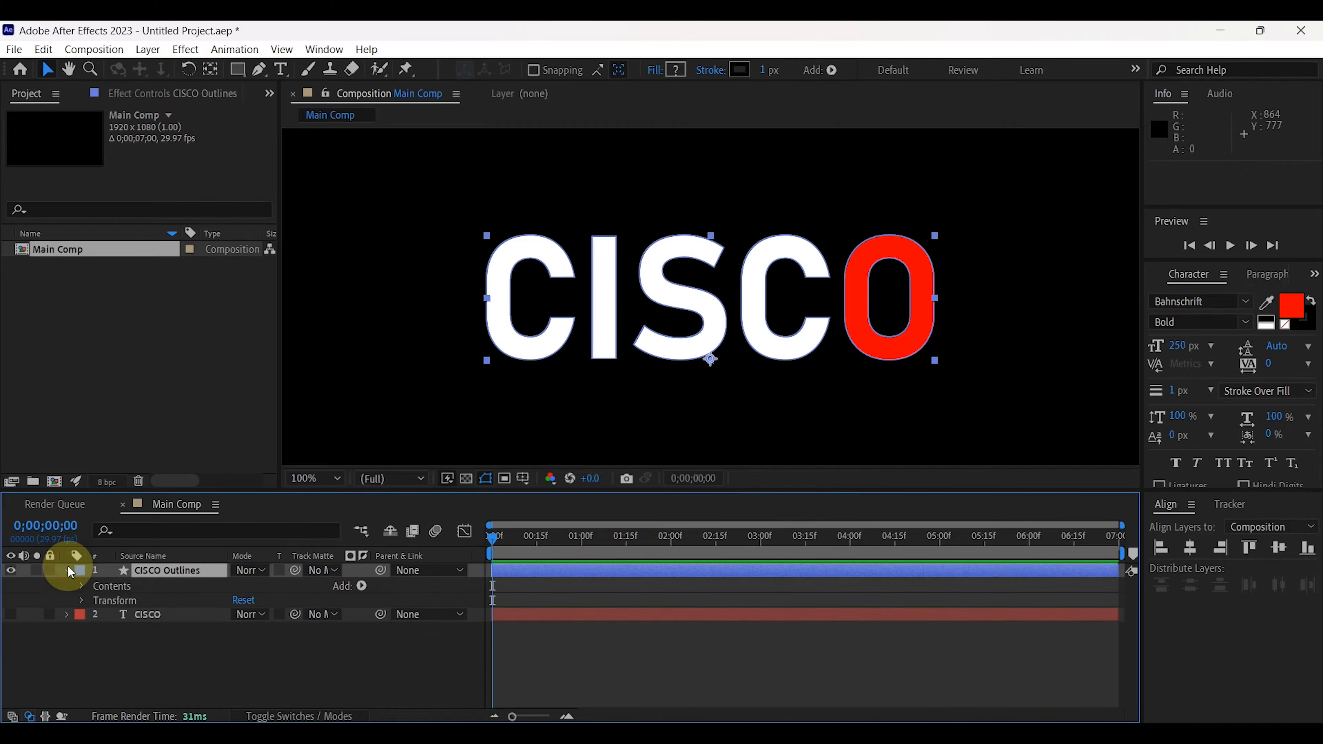
left_click(81, 586)
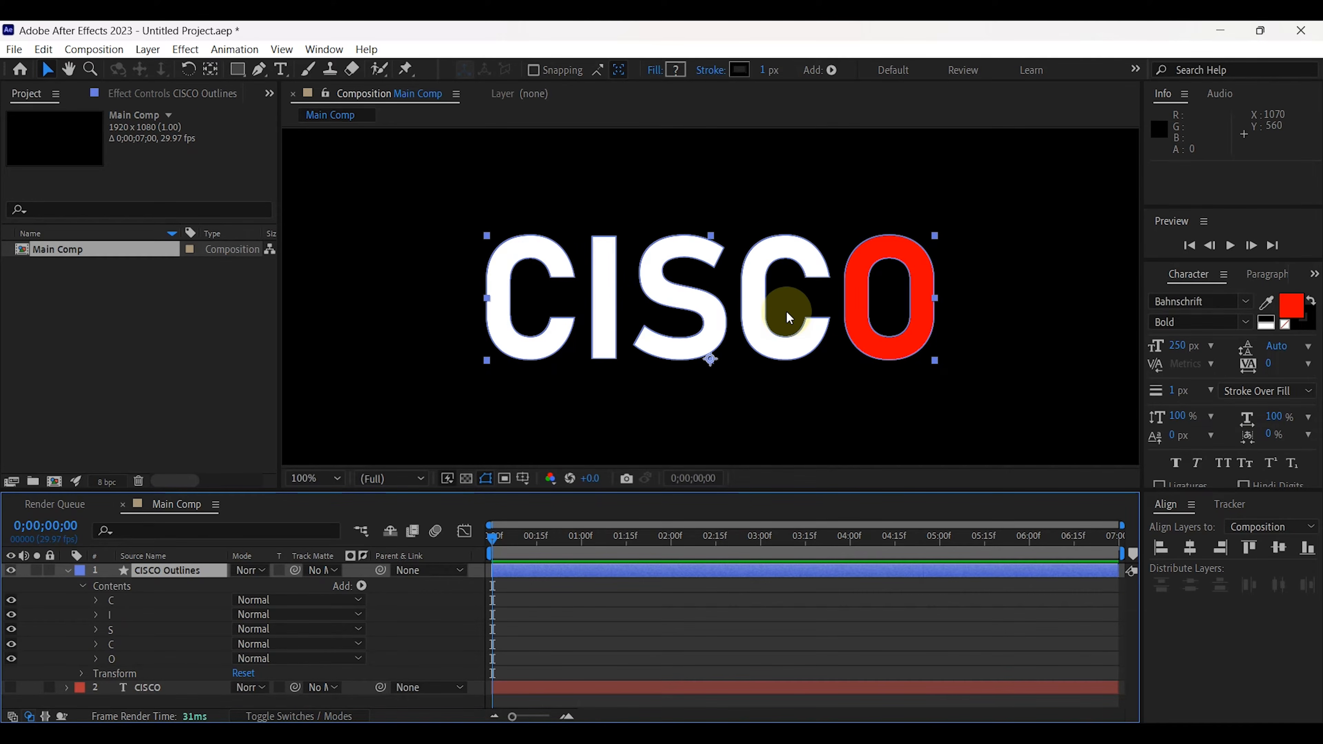
left_click(68, 570)
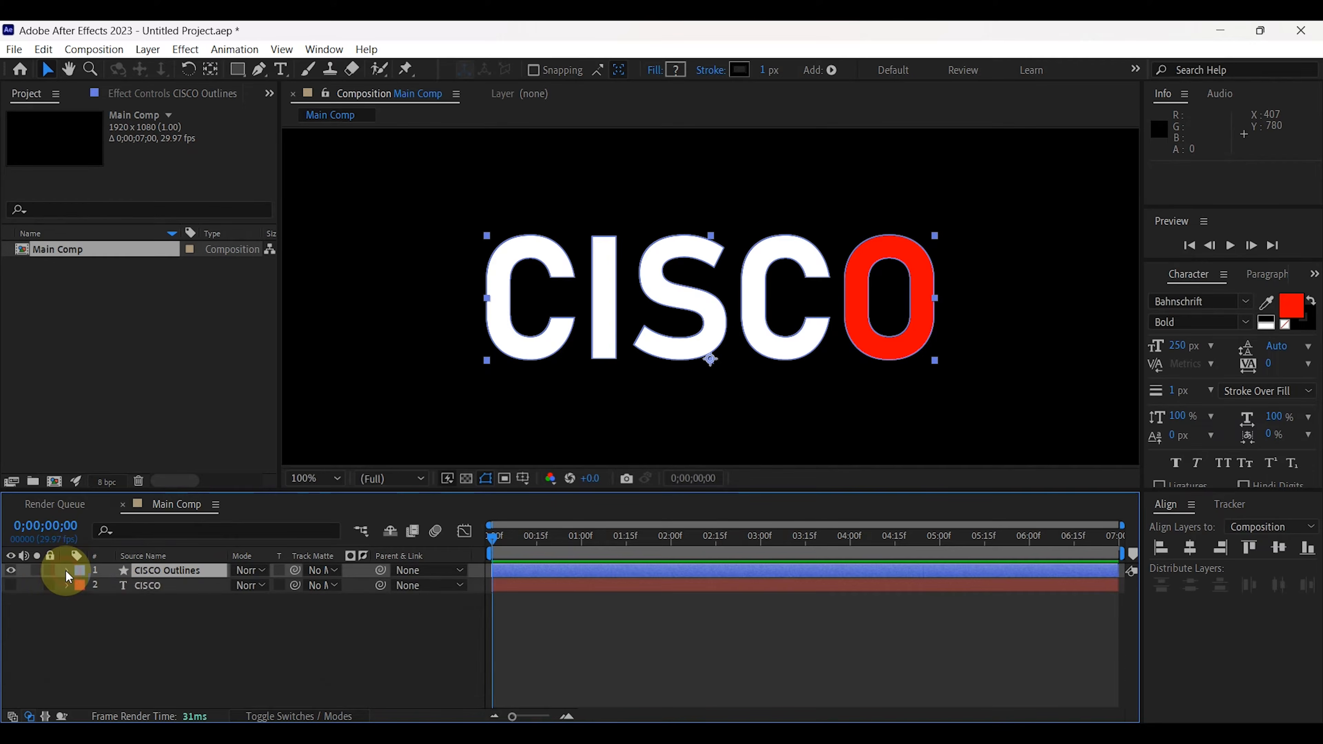
Step: Duplicate the CISCO Outlines layer four times so there is one layer per letter
key("ctrl+d")
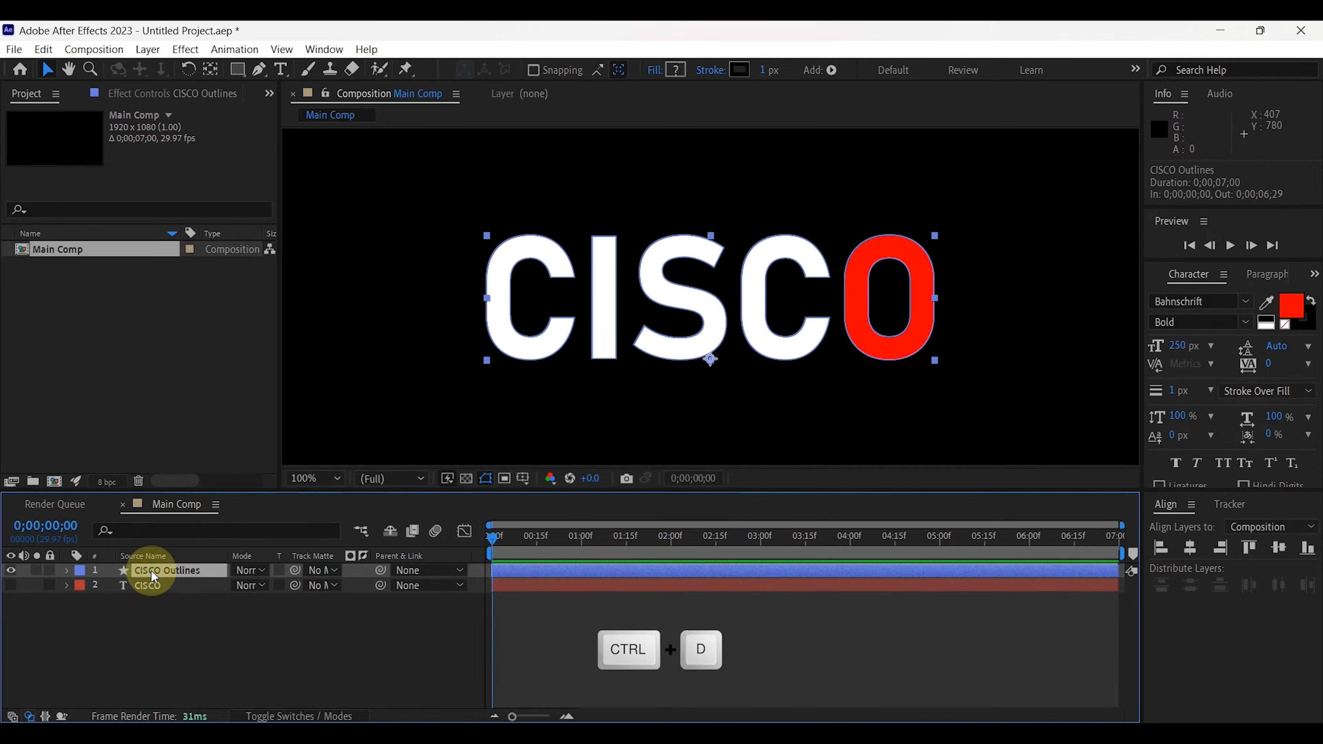
key("ctrl+d")
key("ctrl+d")
key("ctrl+d")
key("ctrl+d")
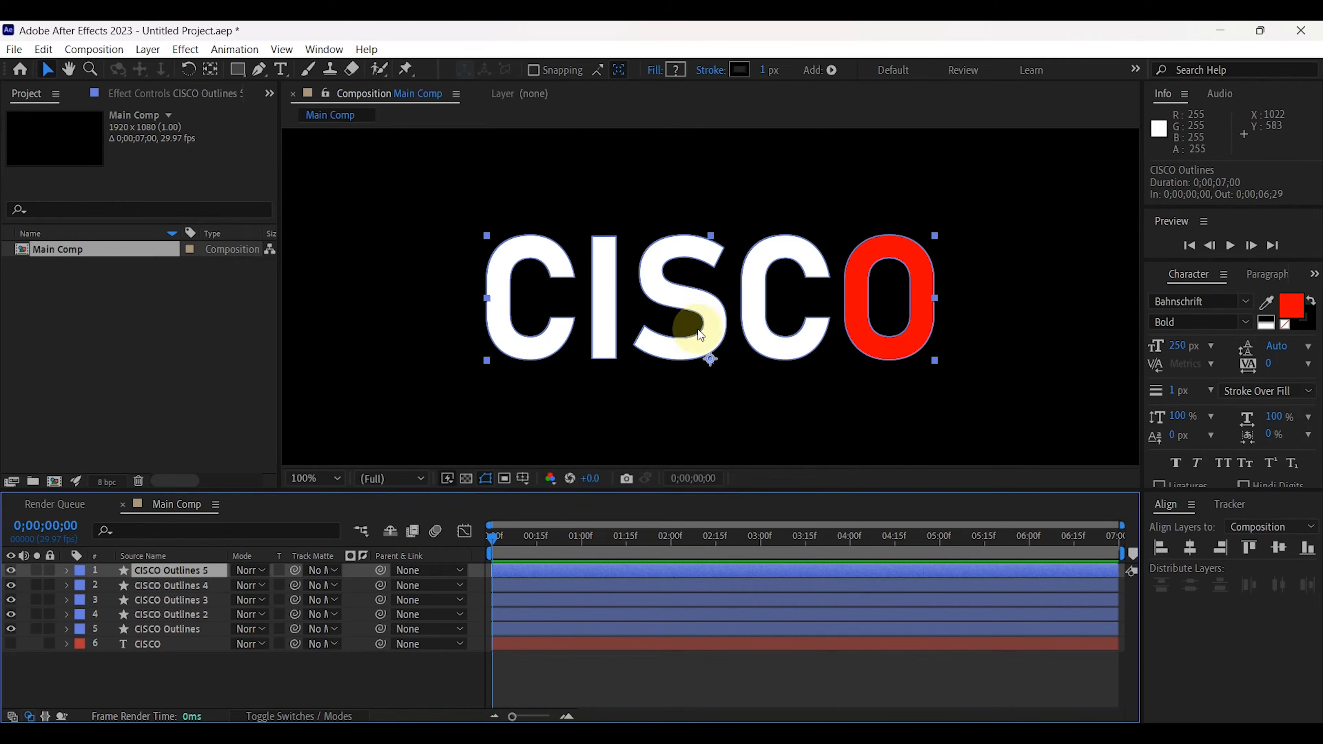
Step: Rename the lowest three outline layers, going from the bottom up, as C, I and S
left_click(166, 628)
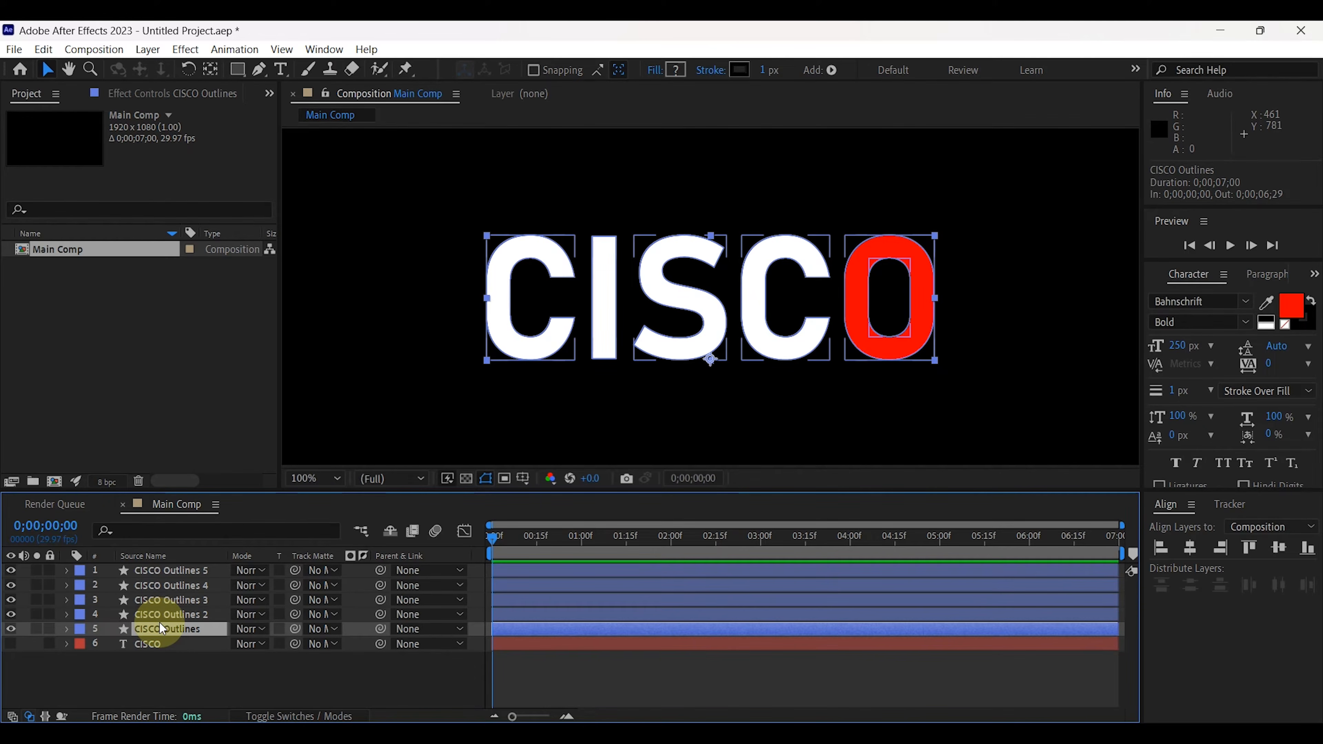
key("Return")
type("C")
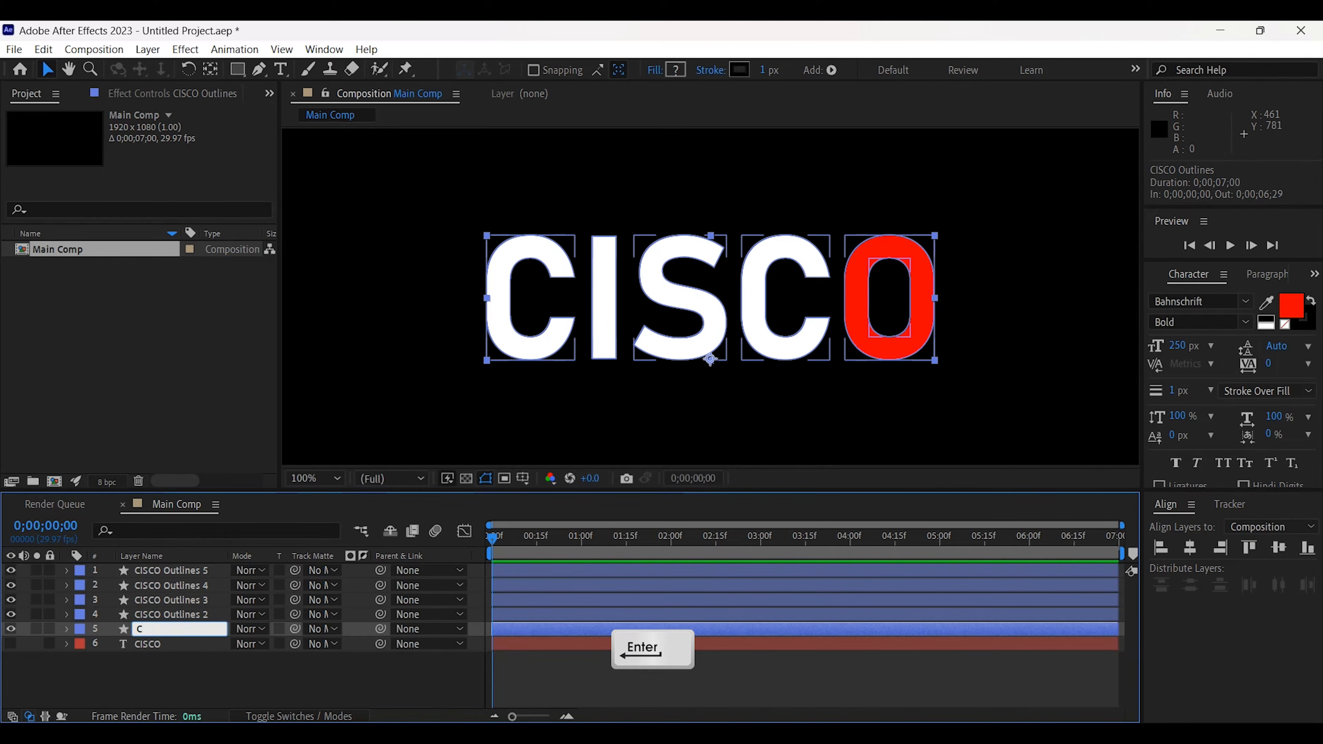
left_click(162, 615)
key("Return")
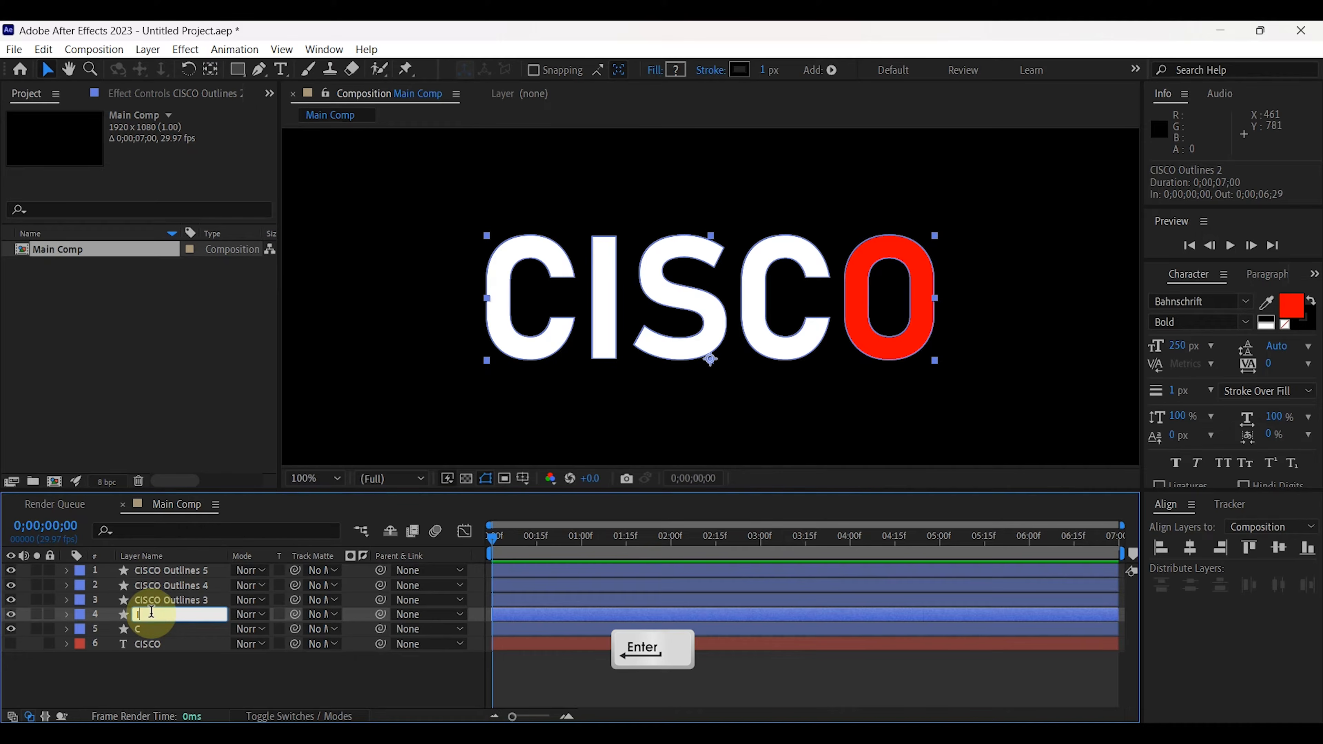
type("I")
left_click(171, 601)
type("S")
Step: Rename the remaining two outline layers, CISCO Outlines 4 and 5, as C and O
left_click(162, 585)
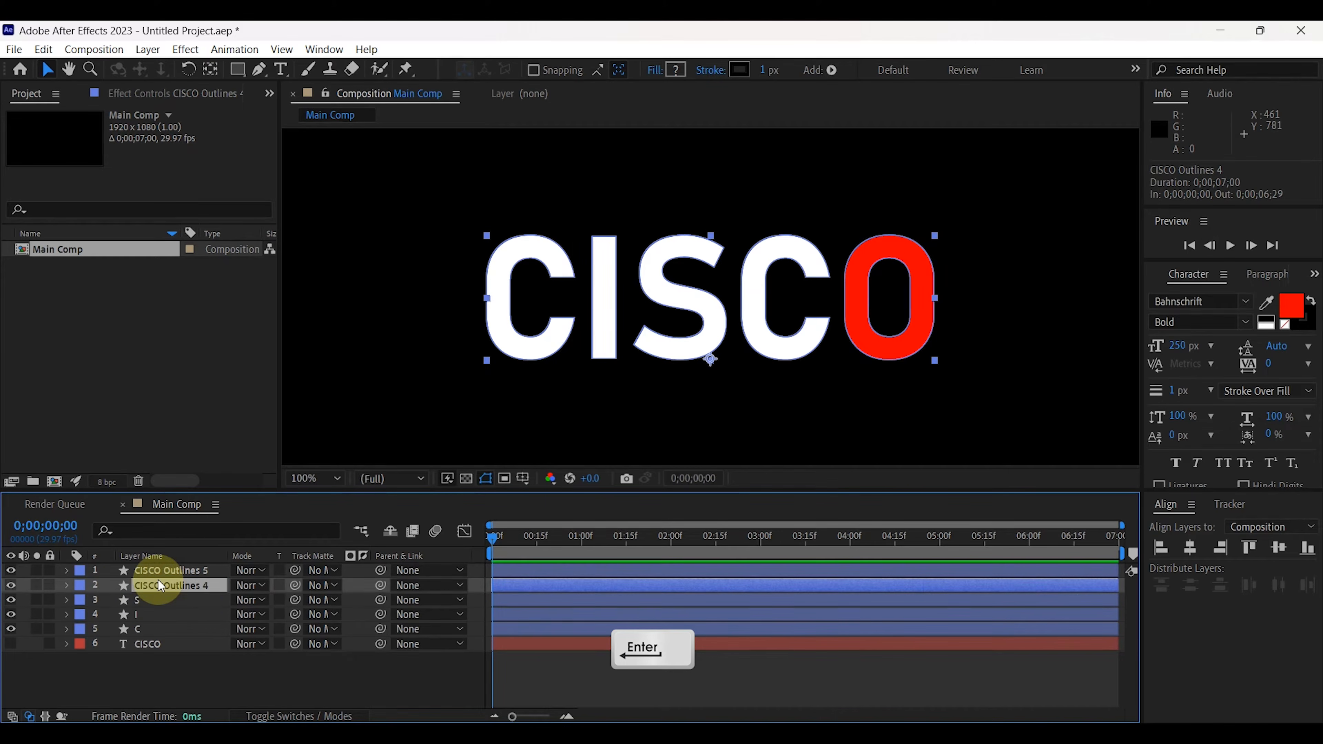
key("Return")
type("S")
left_click(160, 571)
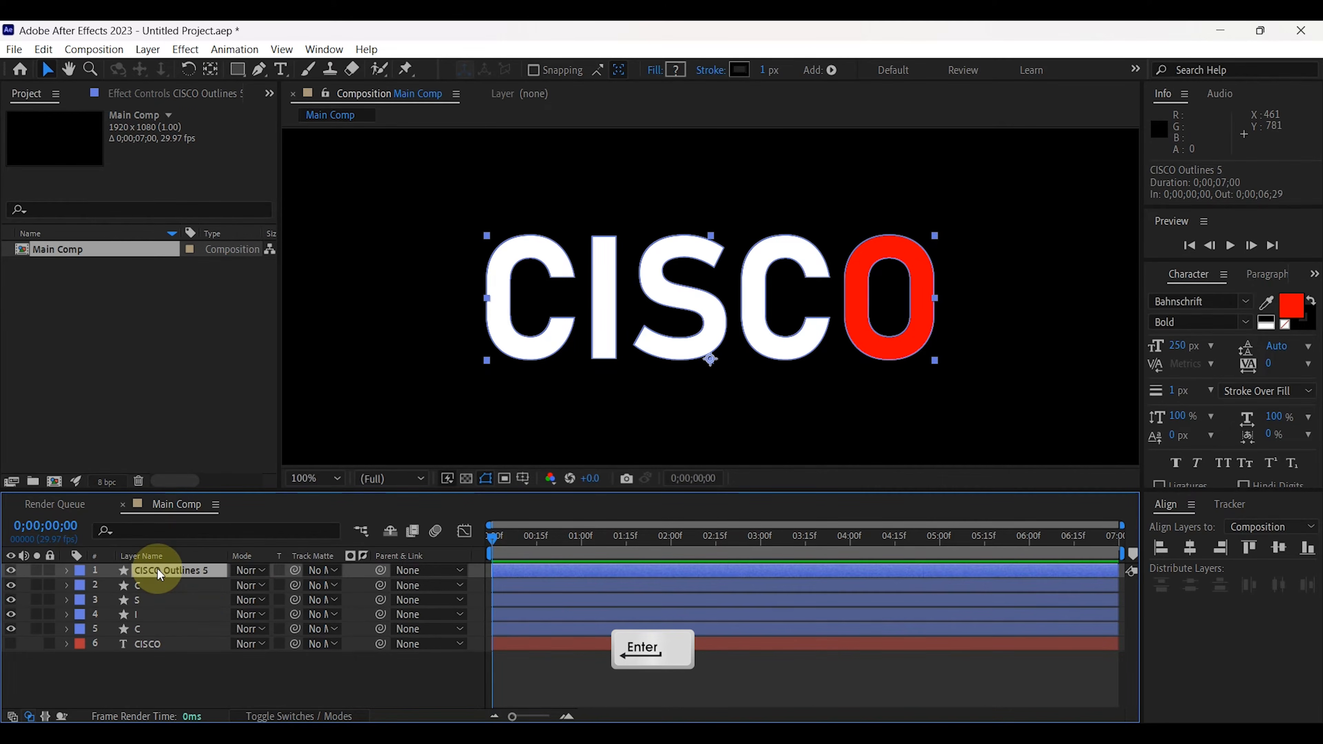
key("o")
key("Return")
type("O")
Step: Delete the I, S, second C and O groups from the bottom C layer's contents and solo that layer
left_click(153, 612)
left_click(157, 630)
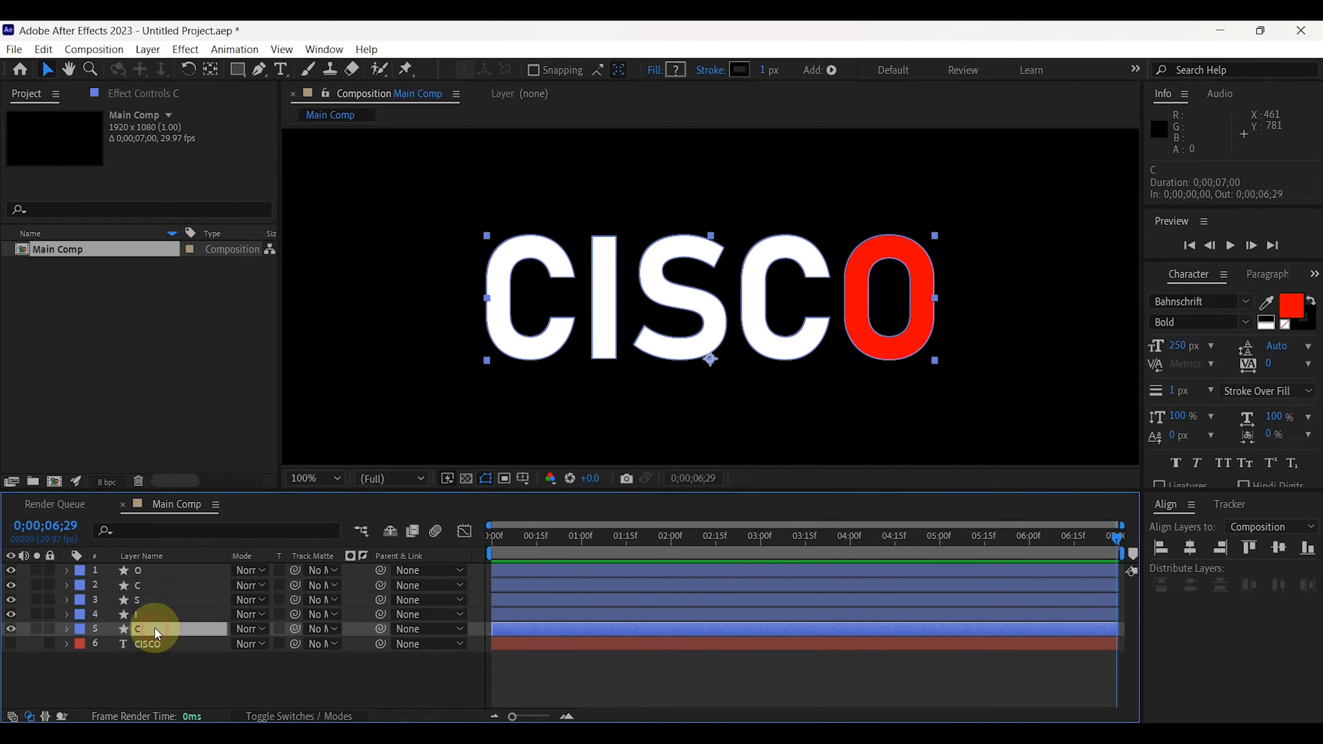
left_click(67, 631)
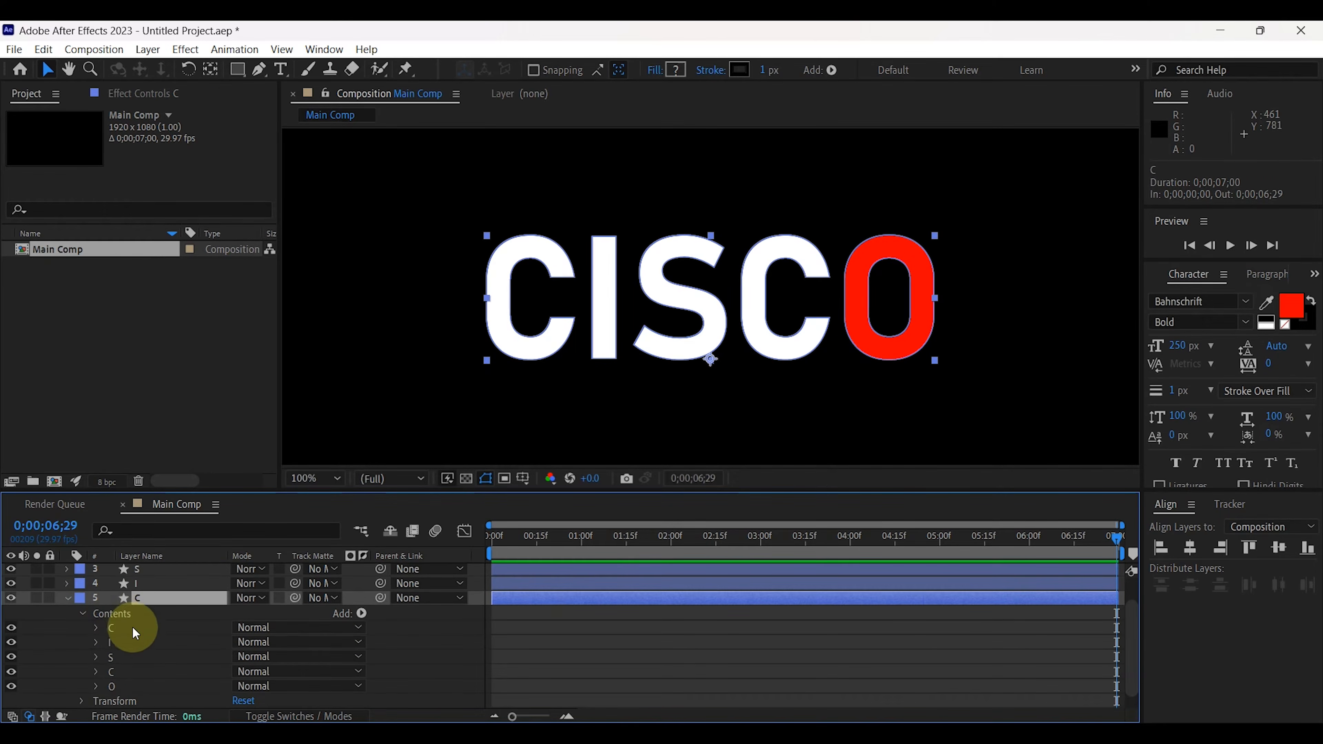
left_click(122, 643)
left_click(130, 686, "shift")
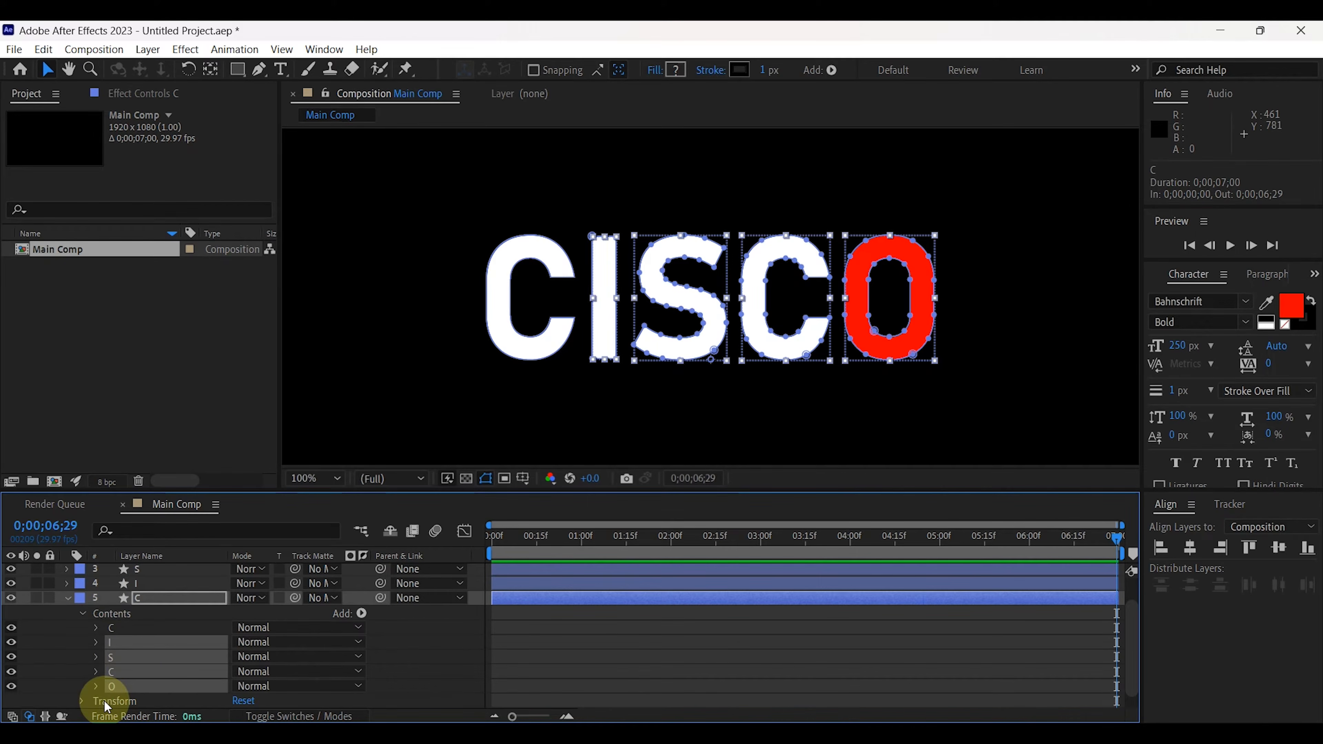
key("Delete")
key("Caps_Lock")
key("Caps_Lock")
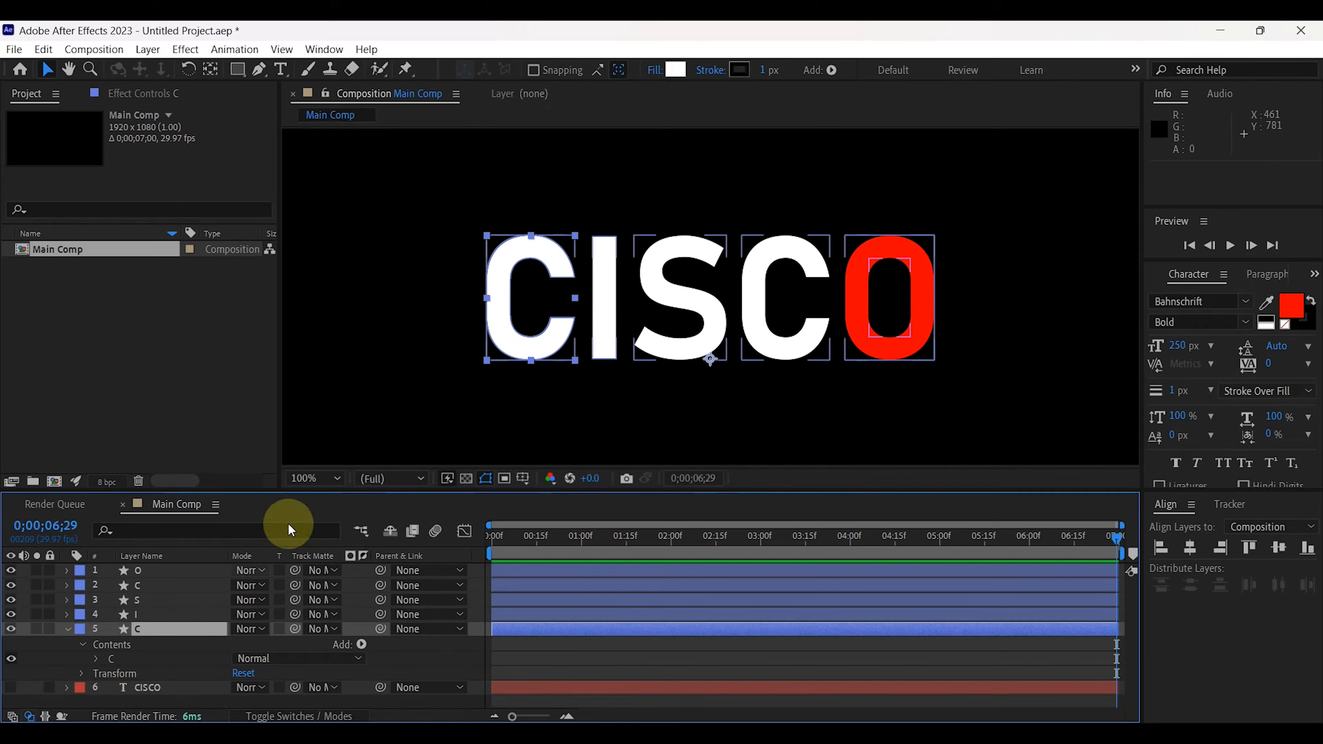
left_click(36, 629)
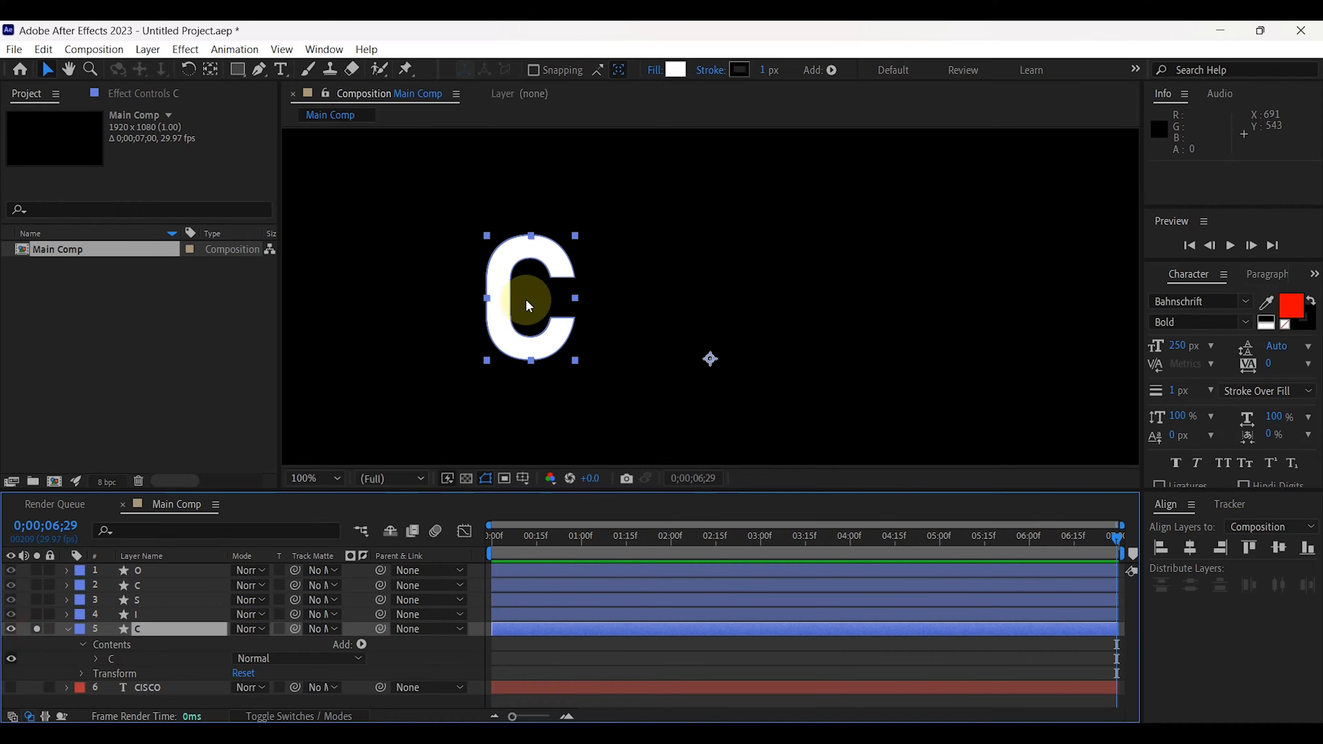
Step: Delete every letter group except I from the I layer's contents and solo that layer
left_click(180, 616)
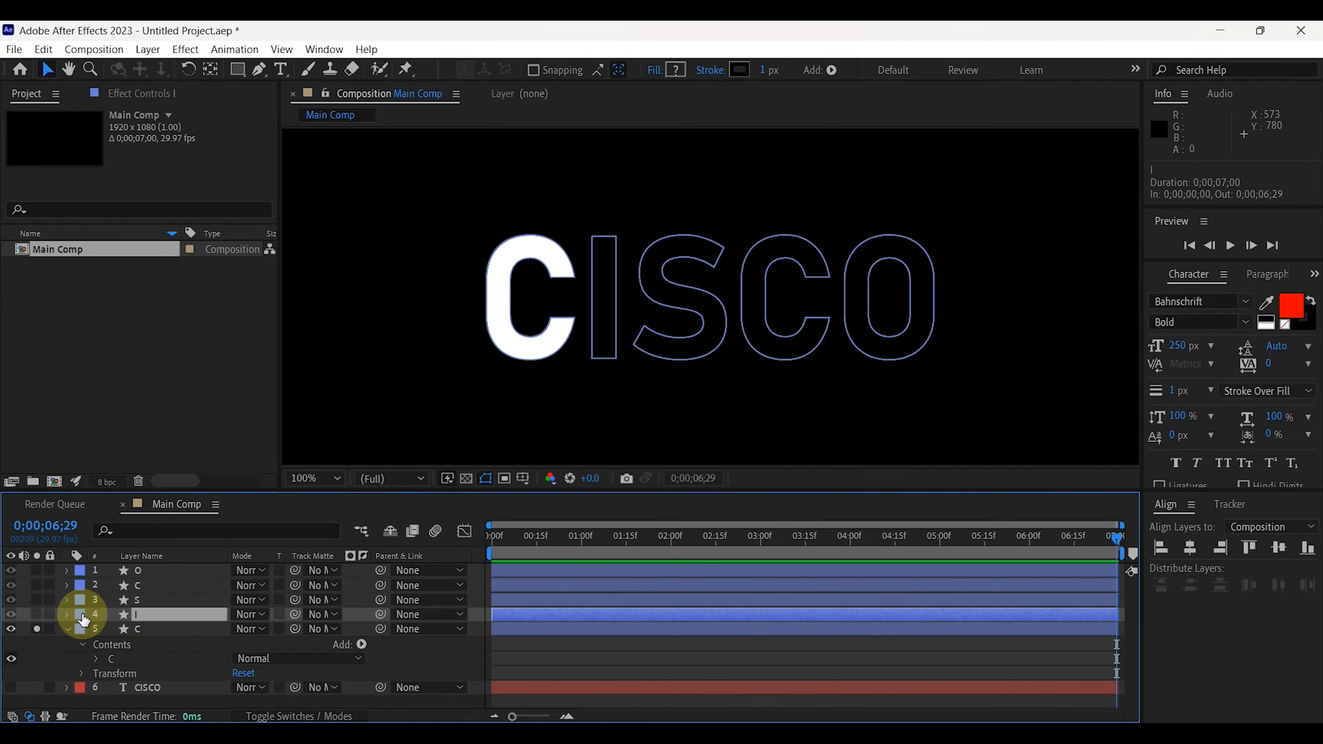
left_click(68, 614)
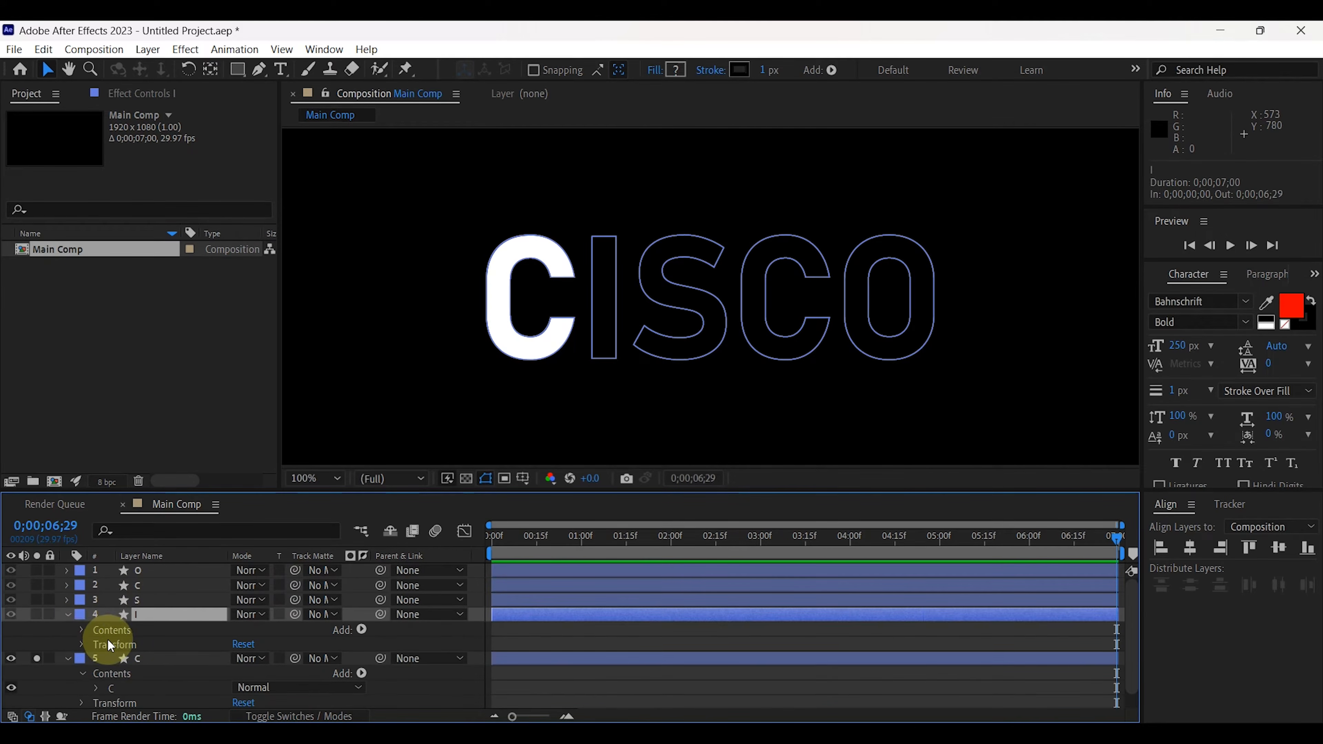
left_click(81, 631)
key("ctrl+a")
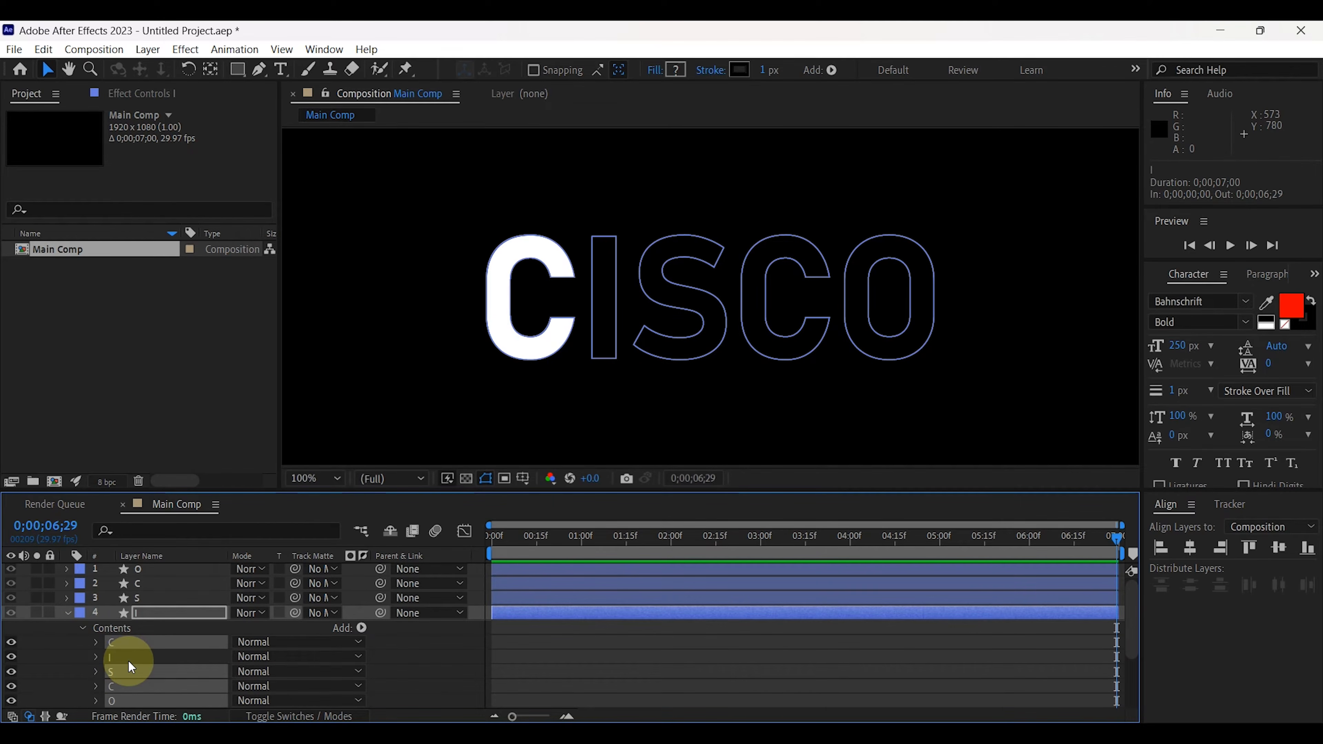
key("Delete")
left_click(37, 613)
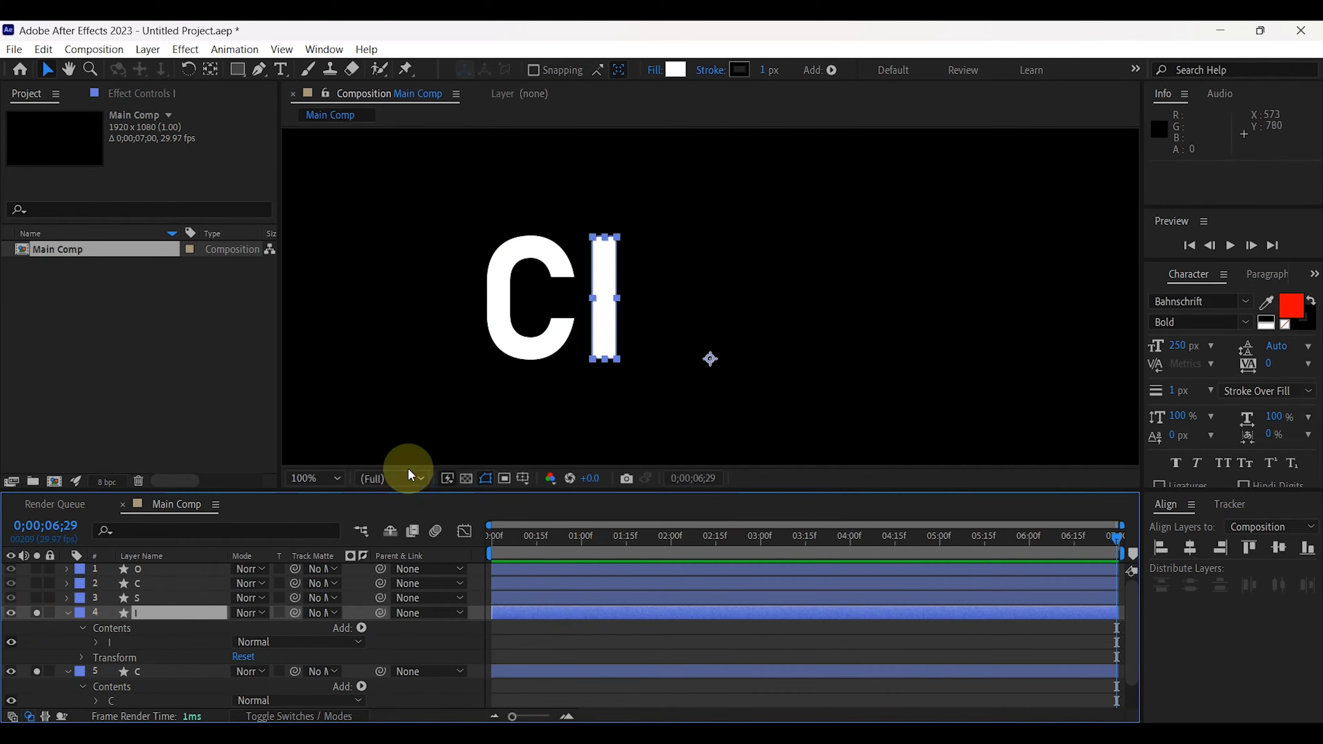
Step: Delete every letter group except S from the S layer's contents and solo that layer
left_click(66, 597)
left_click(81, 612)
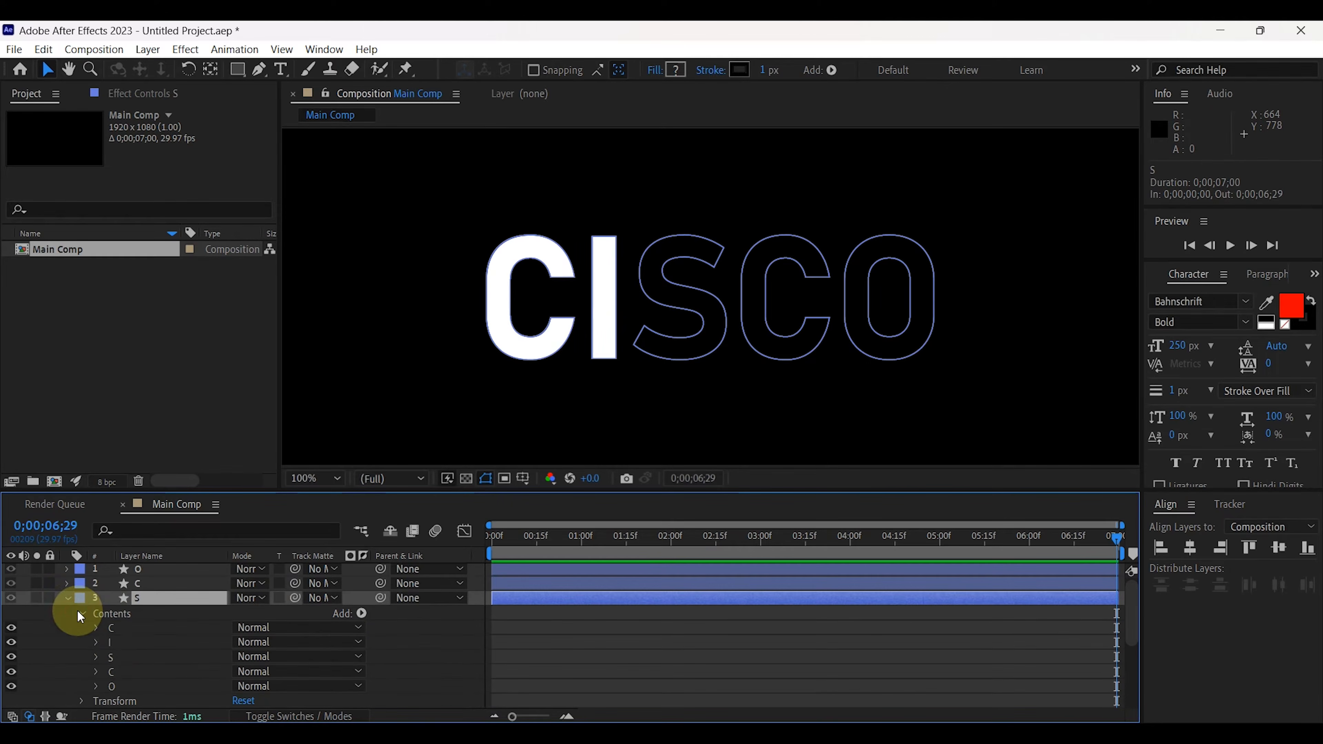
left_click(117, 641)
key("ctrl+a")
left_click(119, 659, "ctrl")
key("Delete")
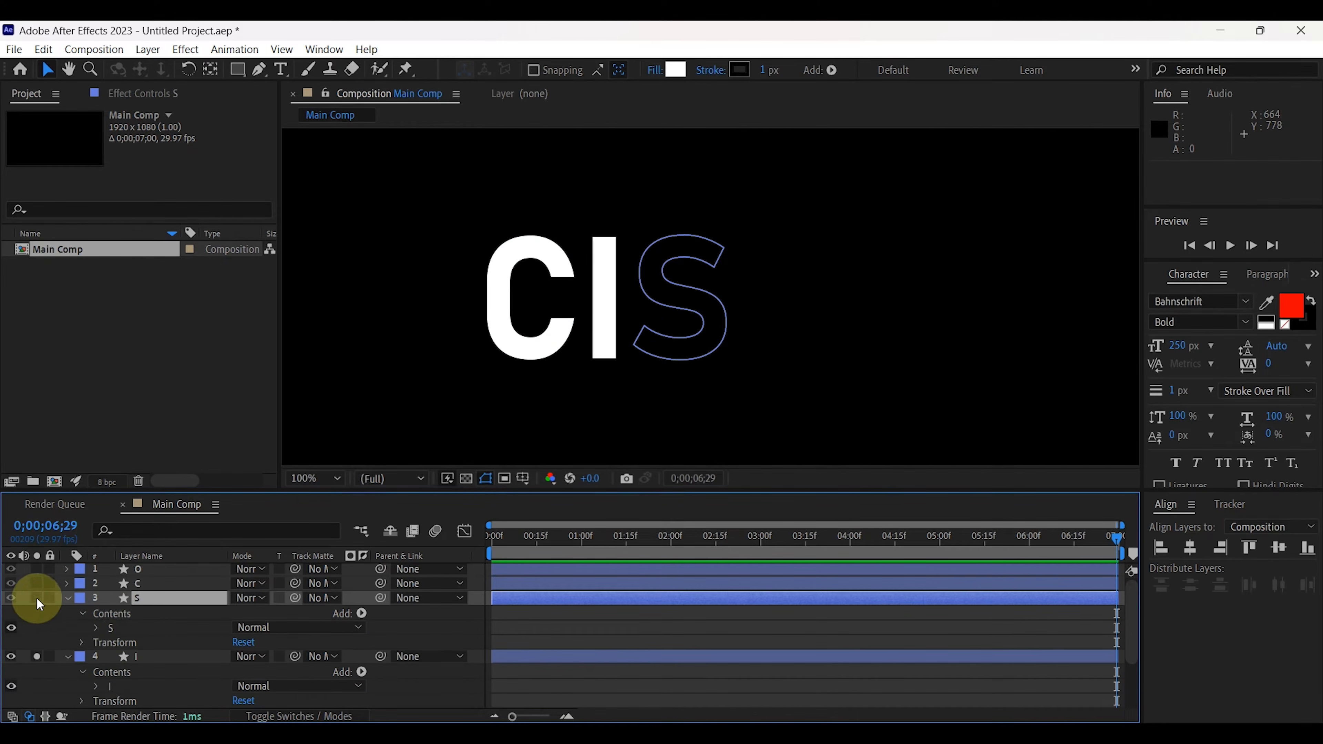
left_click(36, 598)
Step: Keep only the second C group in the upper C layer by deleting the other letter groups, and solo that layer
left_click(66, 583)
left_click(112, 640)
key("ctrl+a")
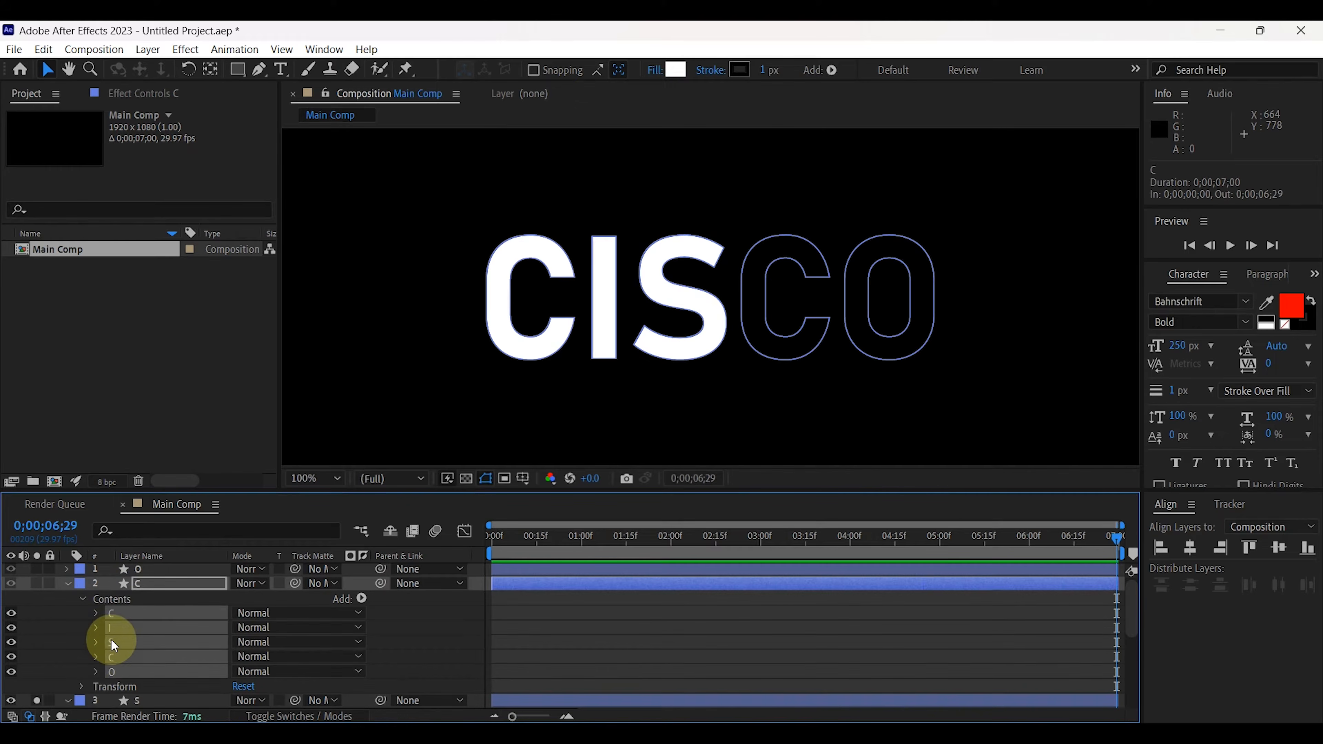
left_click(108, 661, "ctrl")
key("Delete")
left_click(35, 583)
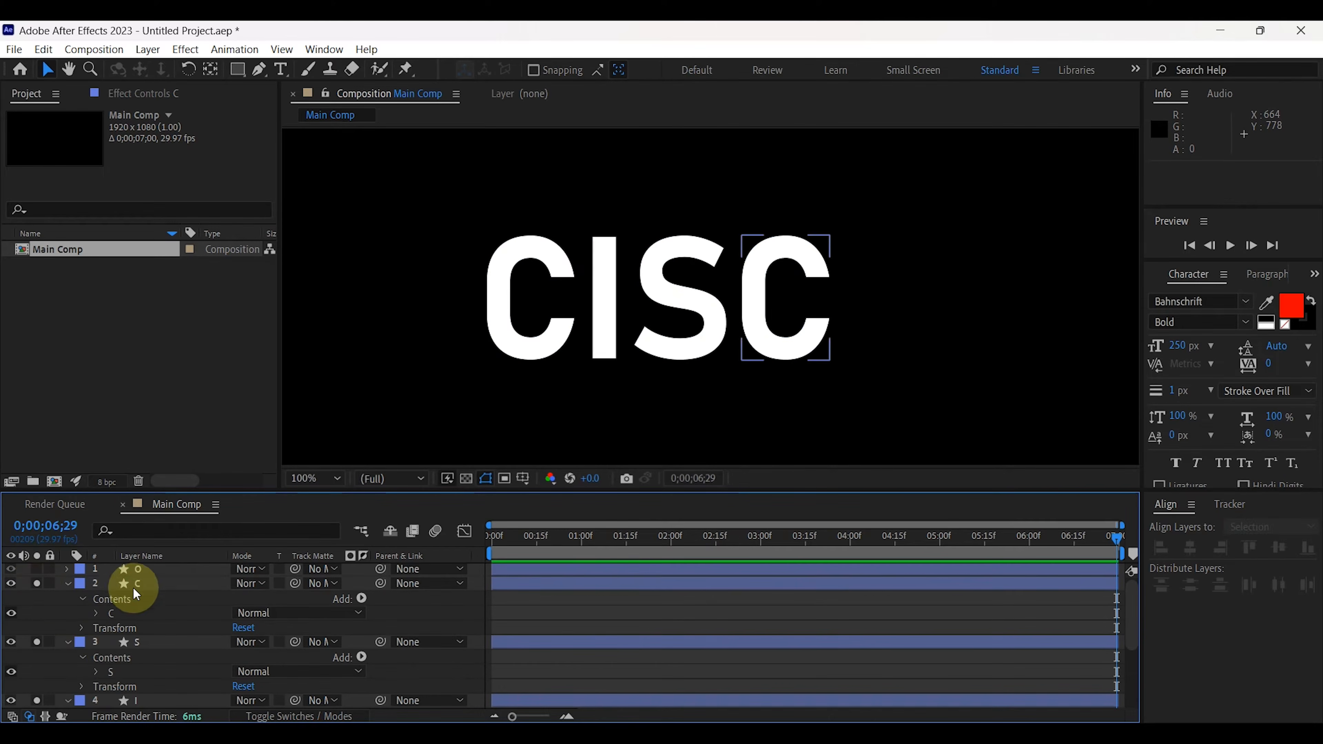
Step: Delete every letter group except O from the O layer's contents and solo that layer
left_click(138, 569)
left_click(67, 569)
left_click(82, 584)
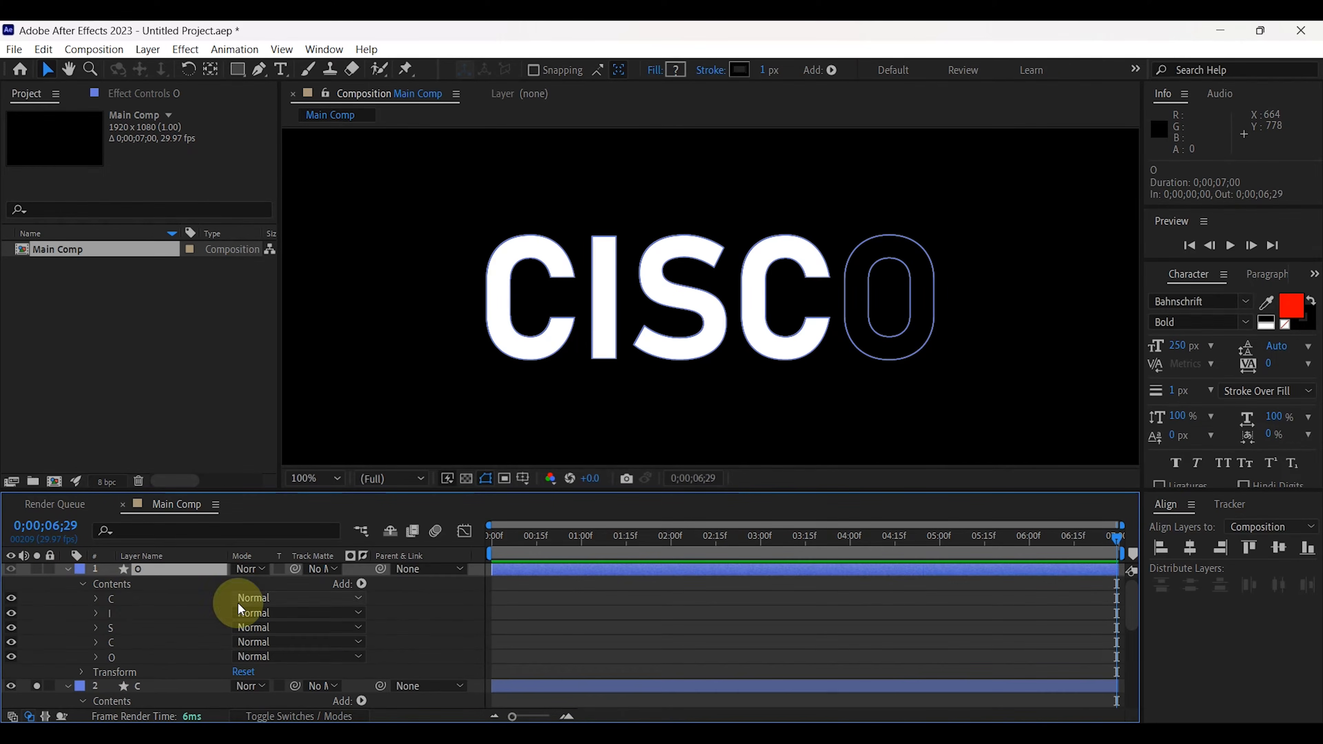
left_click(126, 614)
key("ctrl+a")
left_click(124, 654, "ctrl")
key("Delete")
left_click(38, 571)
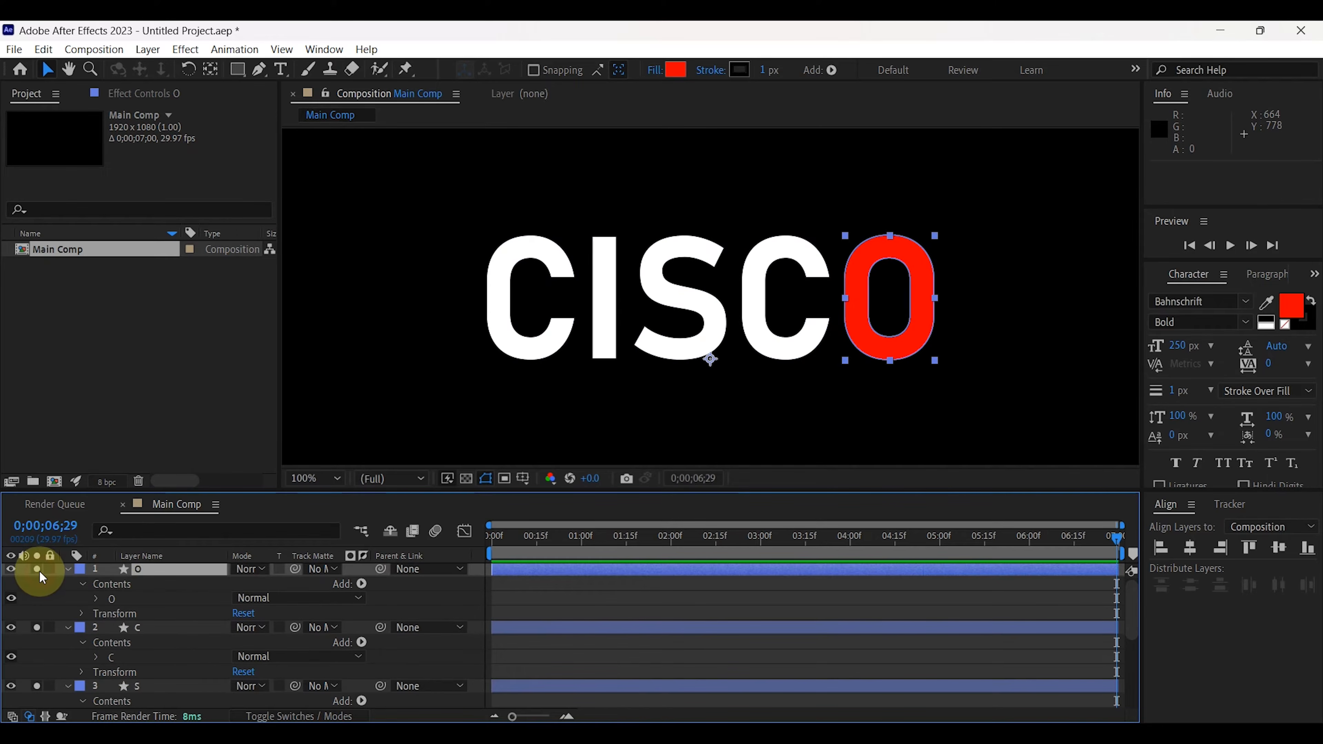
Step: Collapse the properties of all layers and turn off solo on the five letter layers
key("ctrl+a")
key("ctrl+grave")
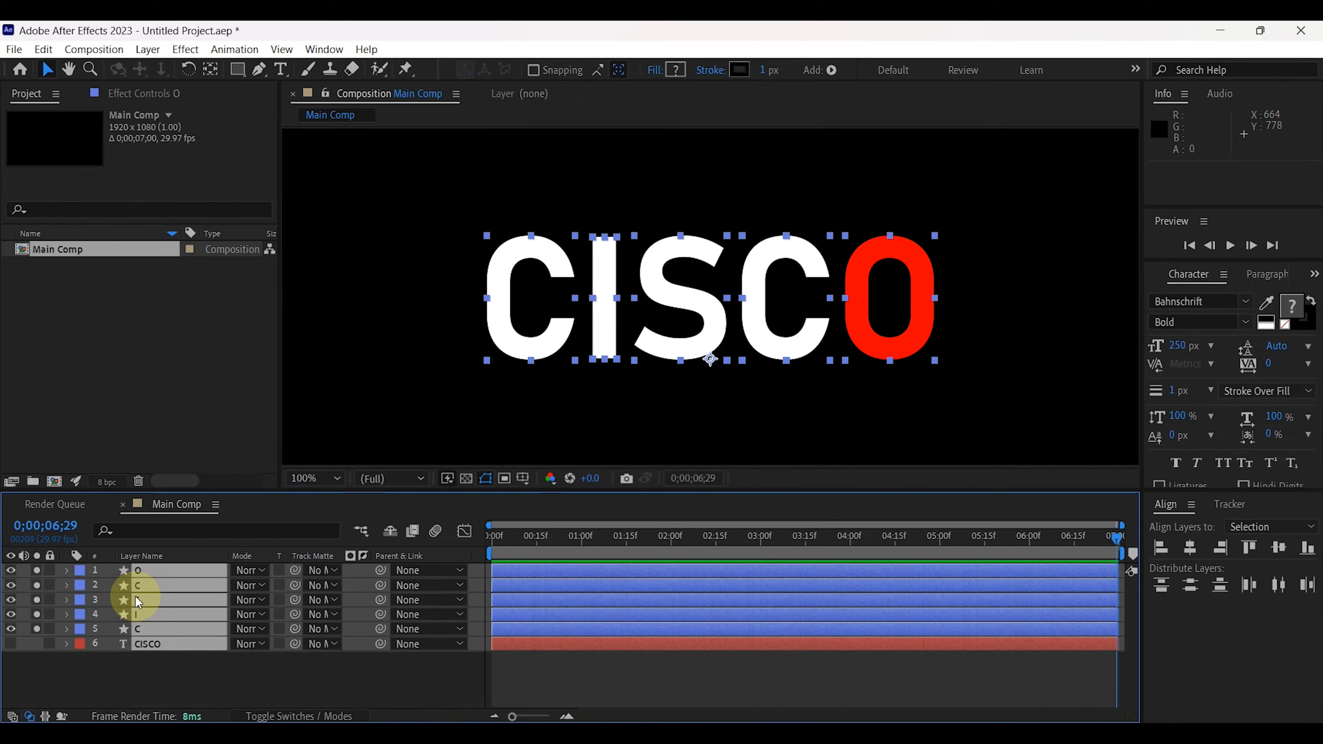
left_click_drag(36, 570, 36, 628)
left_click(146, 671)
Step: Select each letter layer in turn from the lower C up to O to check which letter it holds
left_click(139, 628)
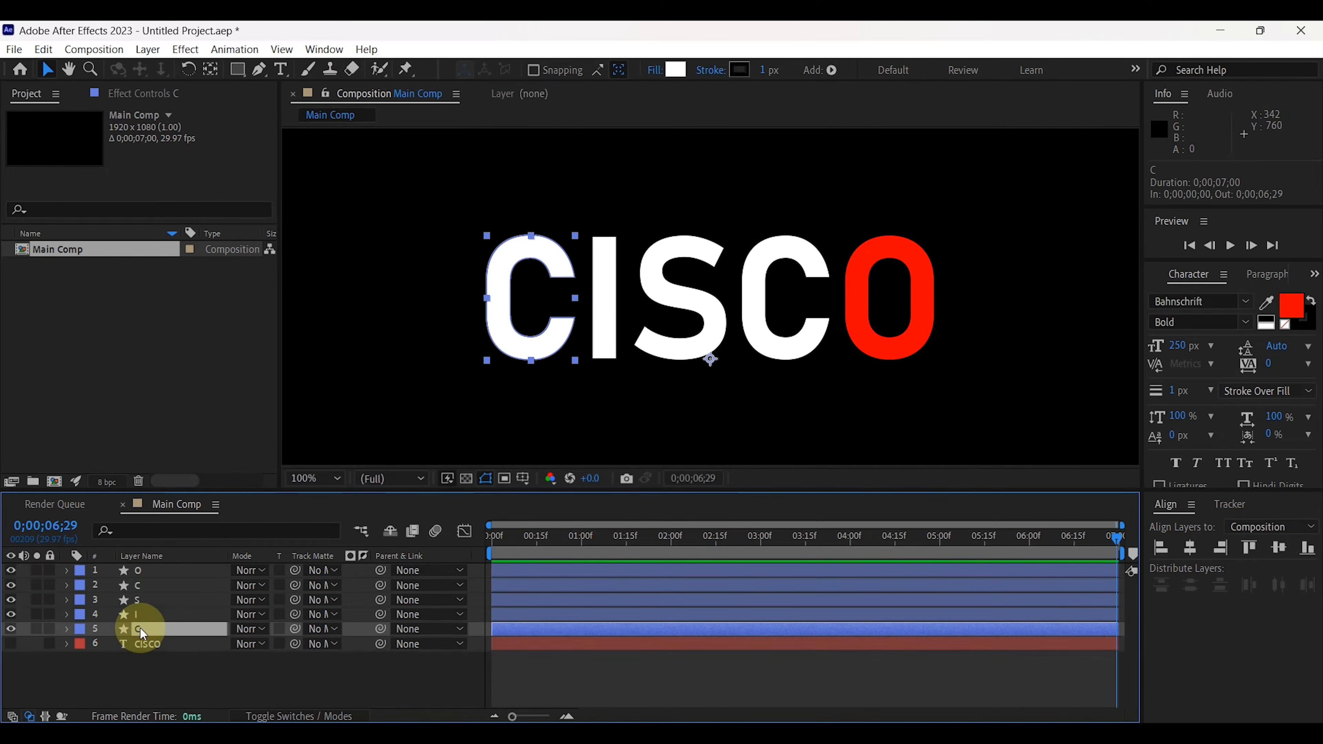
left_click(182, 615)
left_click(180, 602)
left_click(200, 584)
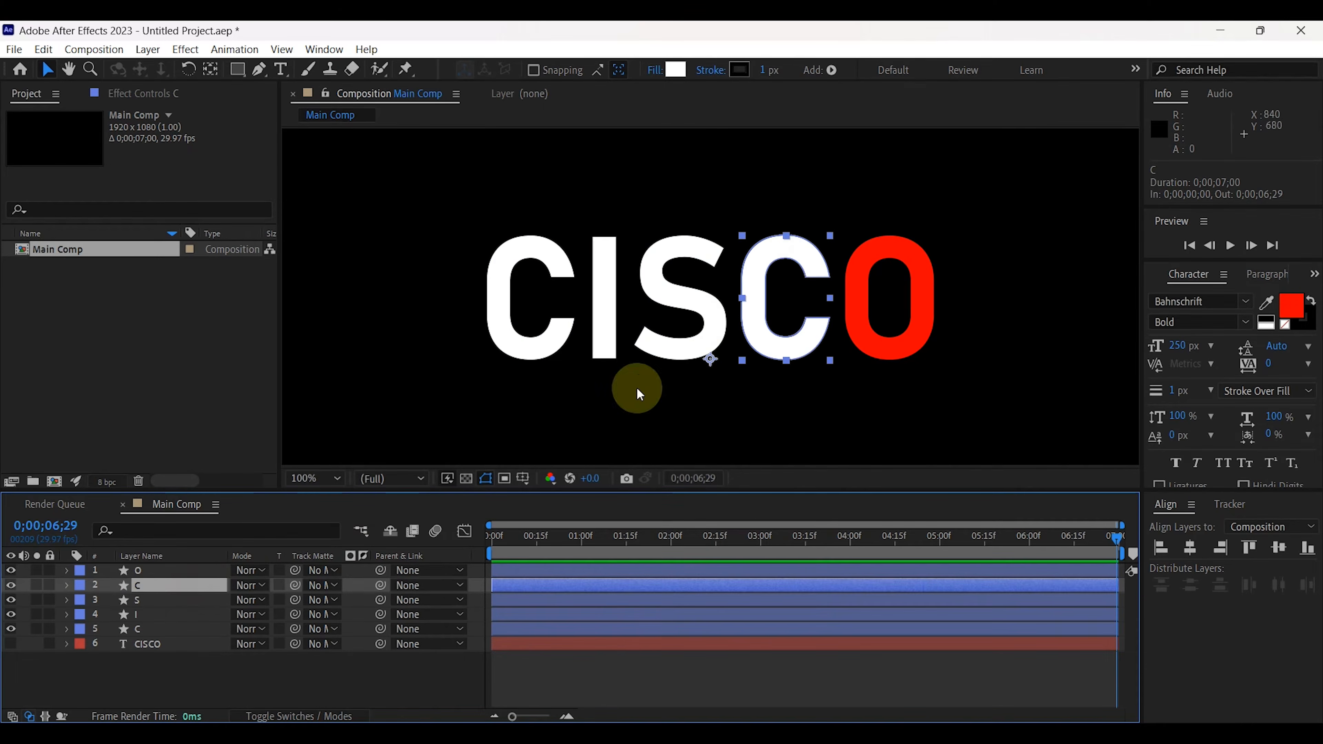
left_click(204, 574)
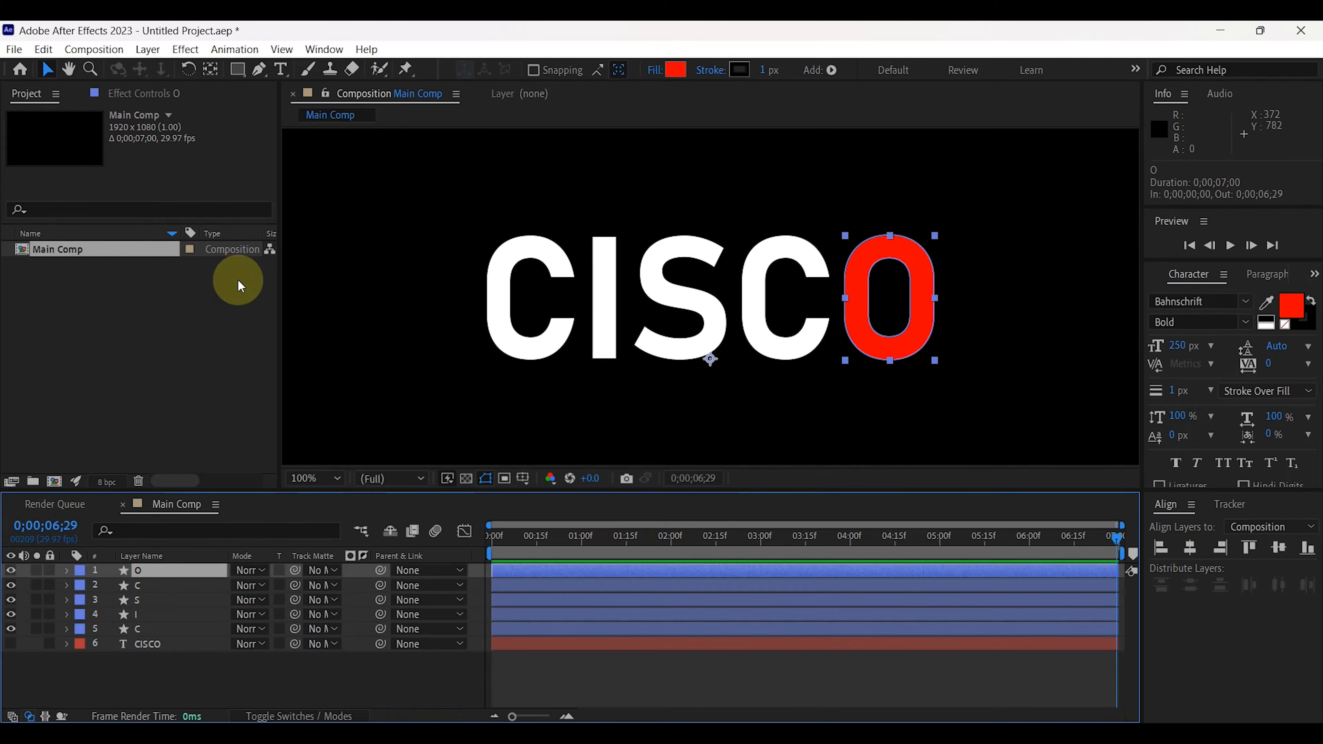
Step: Center the O layer's anchor point on the letter and end the work area at 0;00;02;01
key("ctrl")
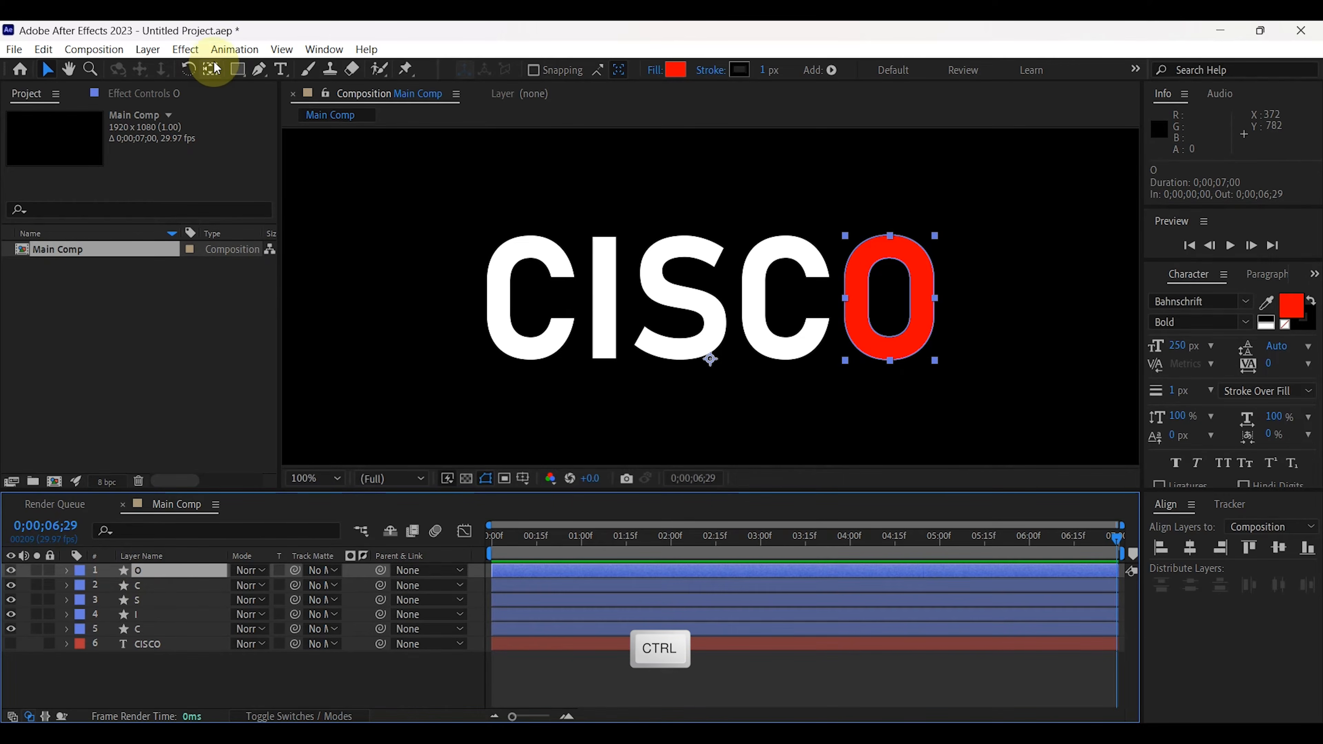
left_click(211, 71)
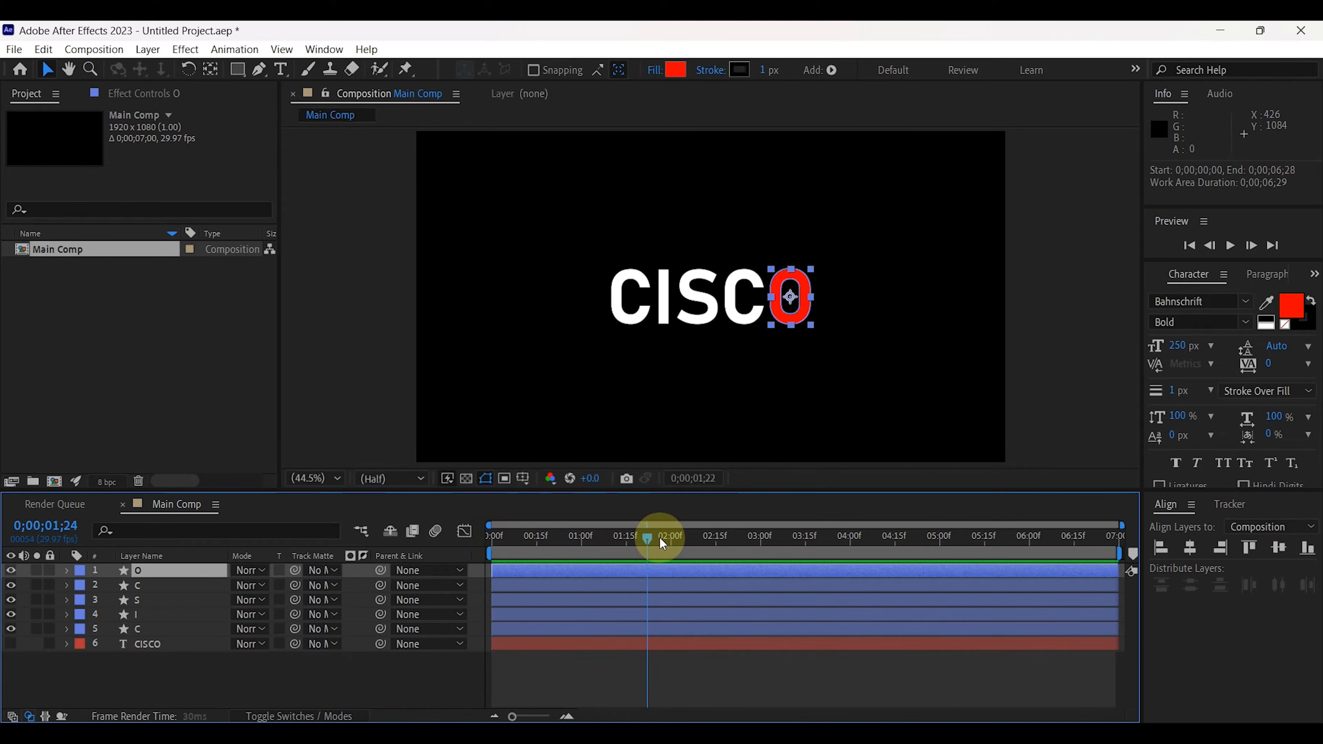
left_click_drag(666, 545, 669, 545)
mouse_move(1113, 572)
left_mouse_down()
mouse_move(953, 548)
mouse_move(679, 551)
left_mouse_up()
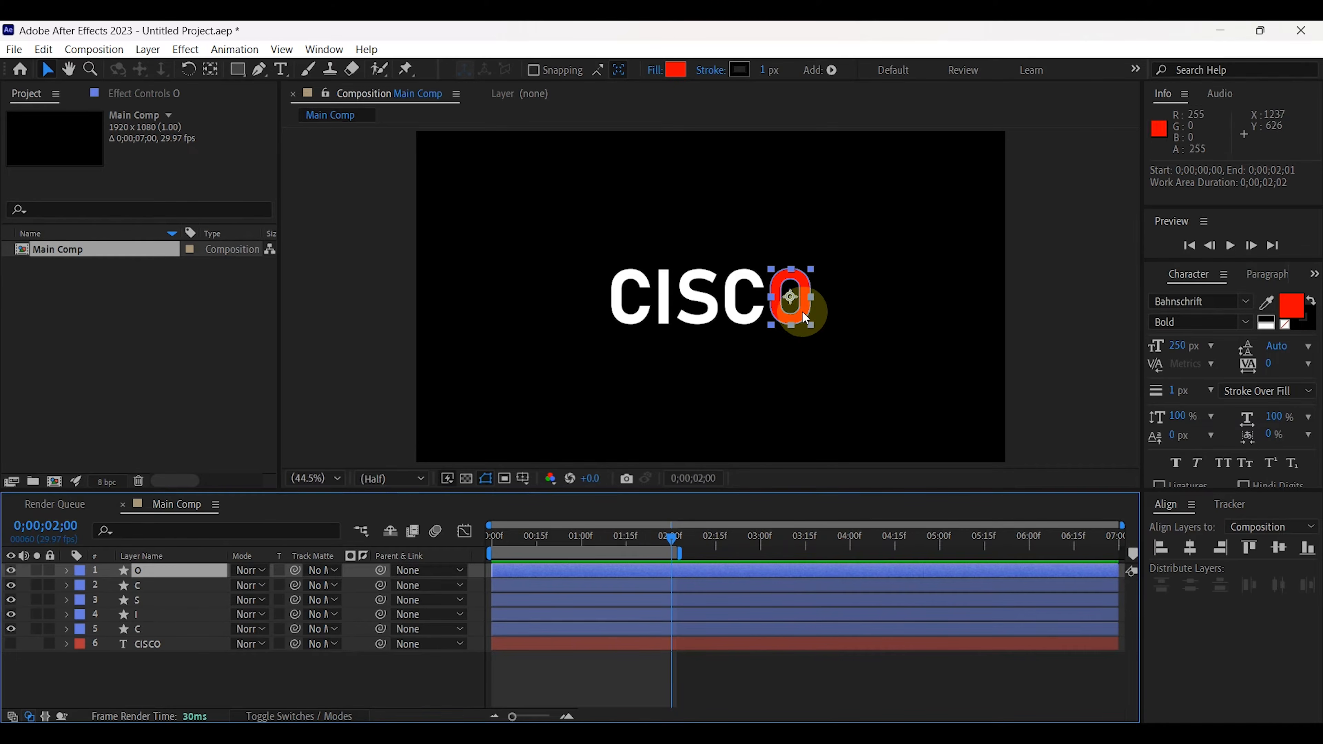
Step: Keyframe the O layer's Position at 2 seconds in its current place and at 0 seconds at about 499.2, 540.0, then preview the move
key("p")
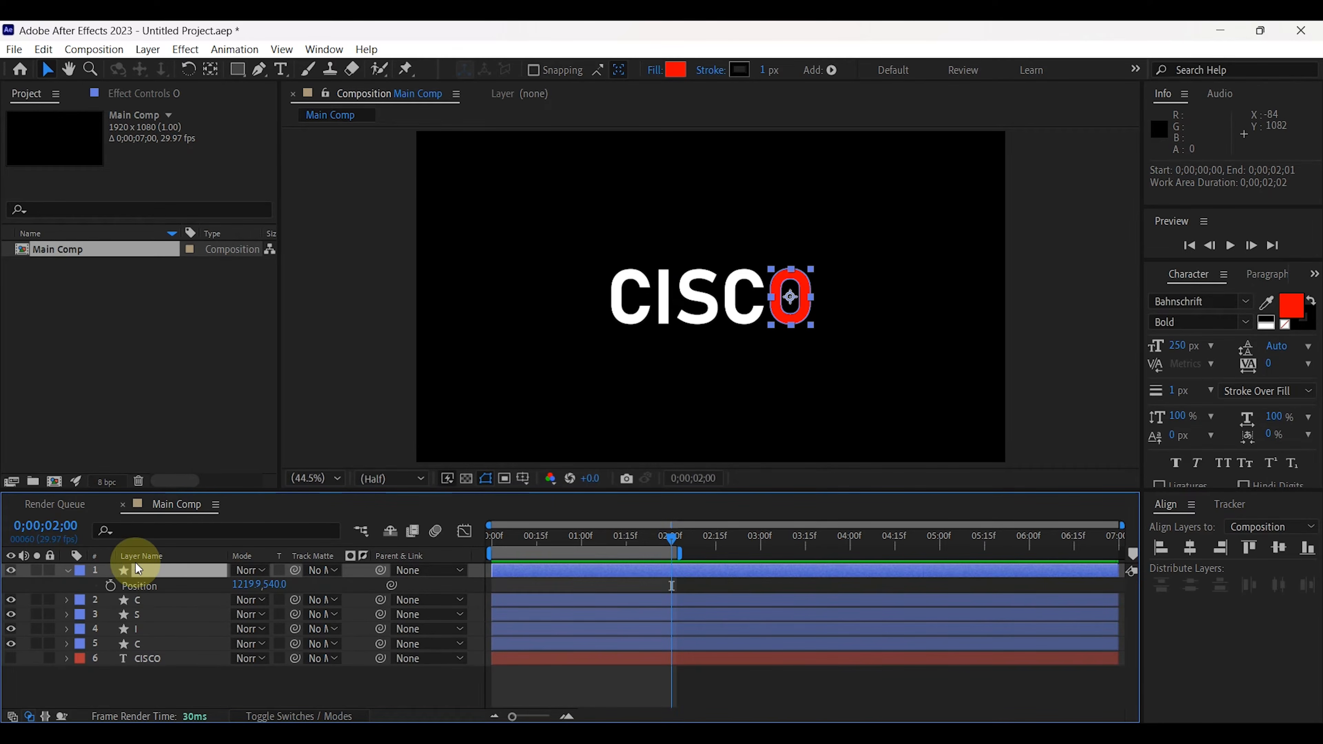
left_click(111, 586)
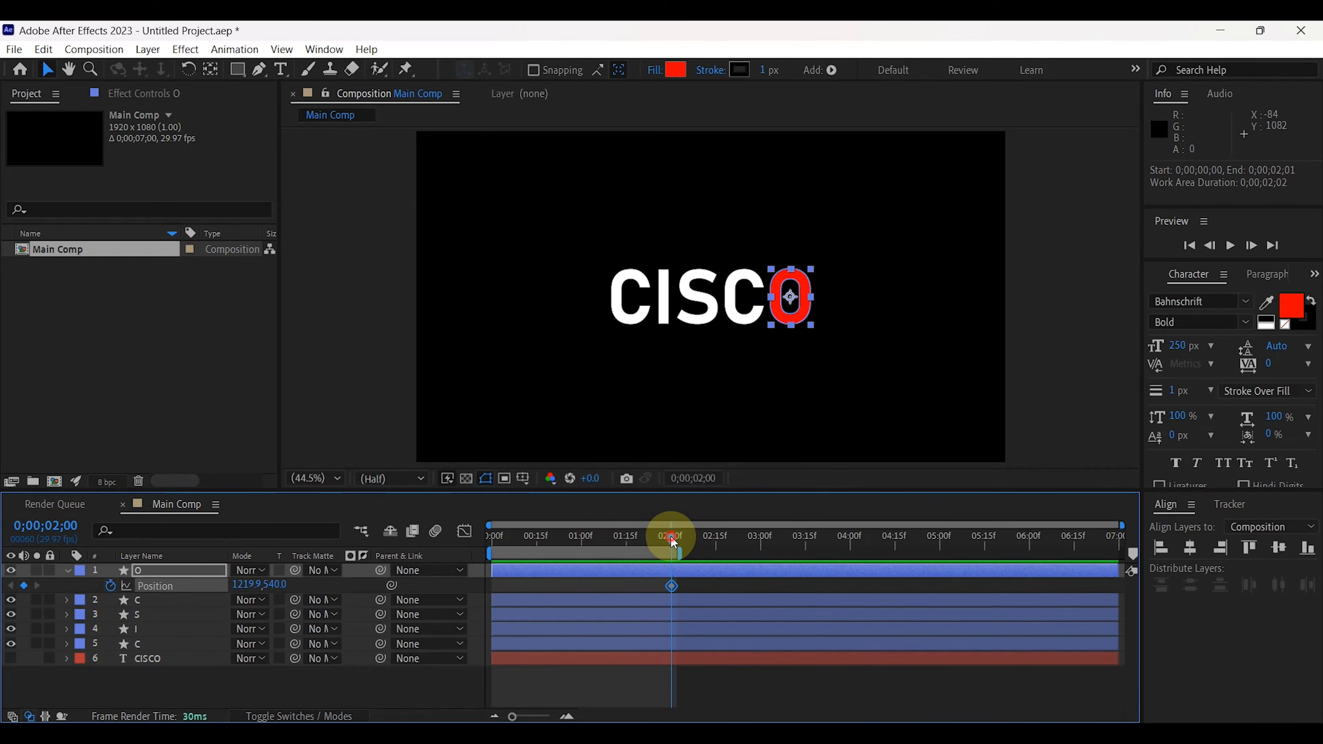
left_click_drag(672, 540, 483, 539)
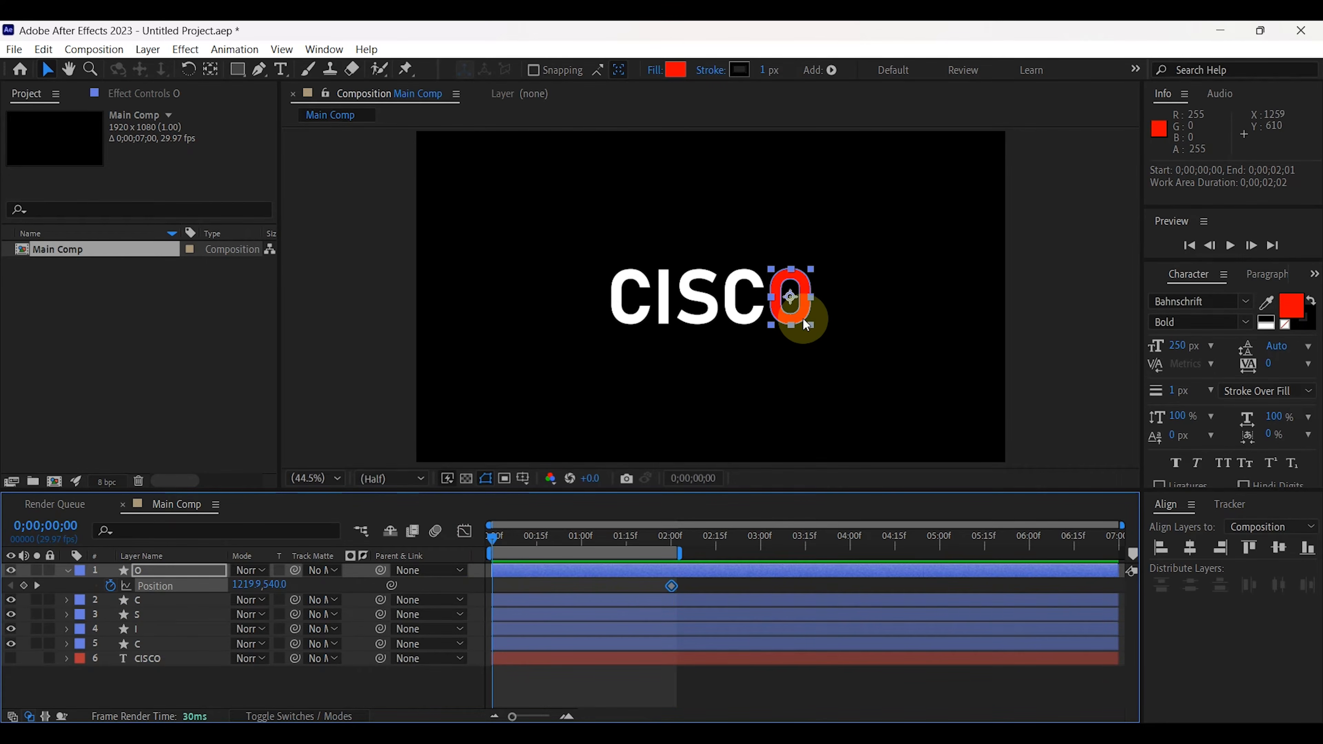
left_click_drag(802, 319, 590, 321)
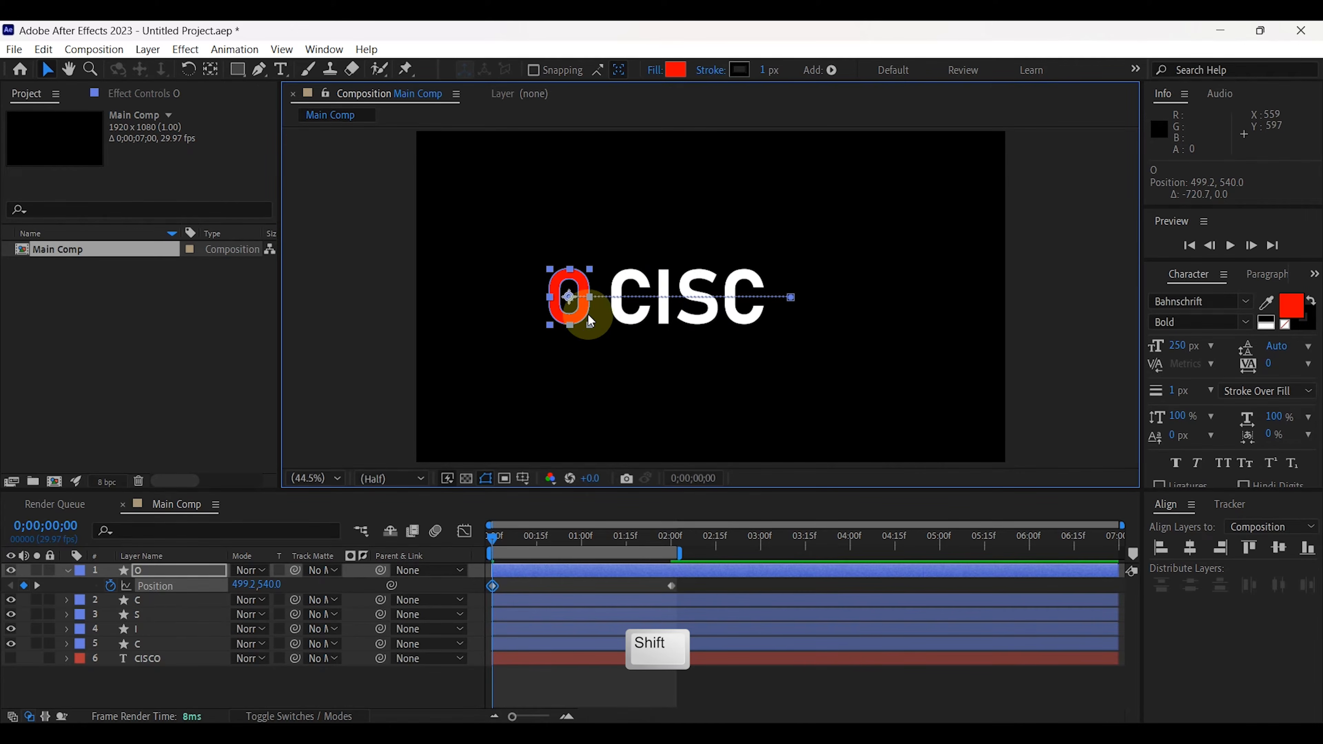
left_click(1230, 246)
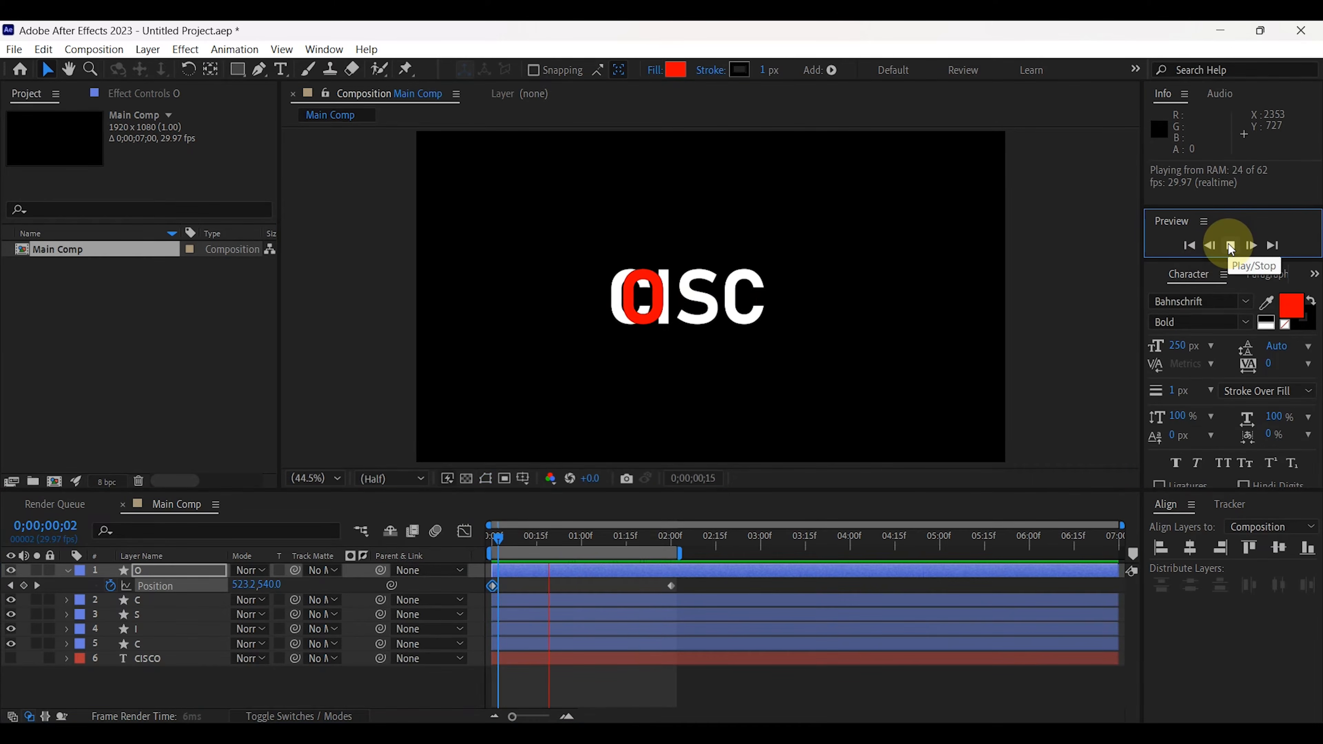
Step: Return to the start of the composition and extend the work area end to 0;00;04;04
left_click(508, 537)
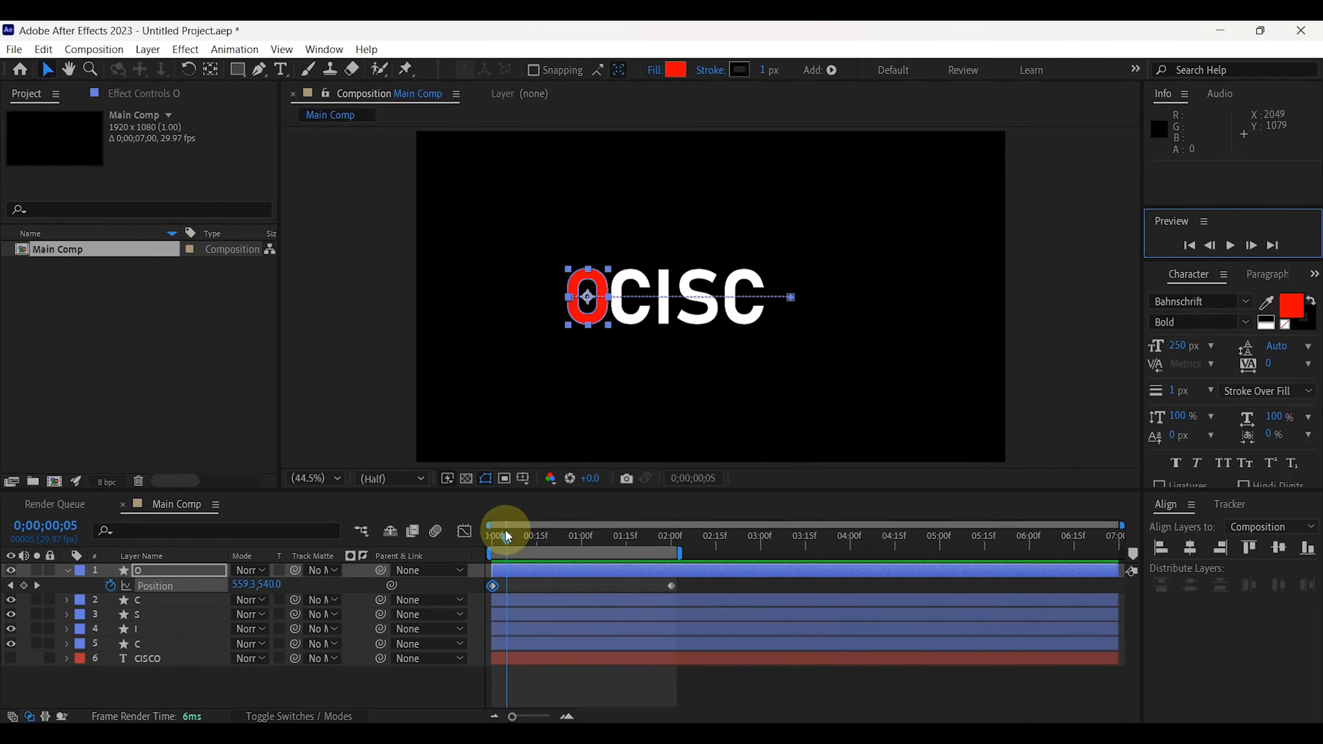
left_click_drag(507, 536, 497, 538)
left_click_drag(679, 553, 852, 553)
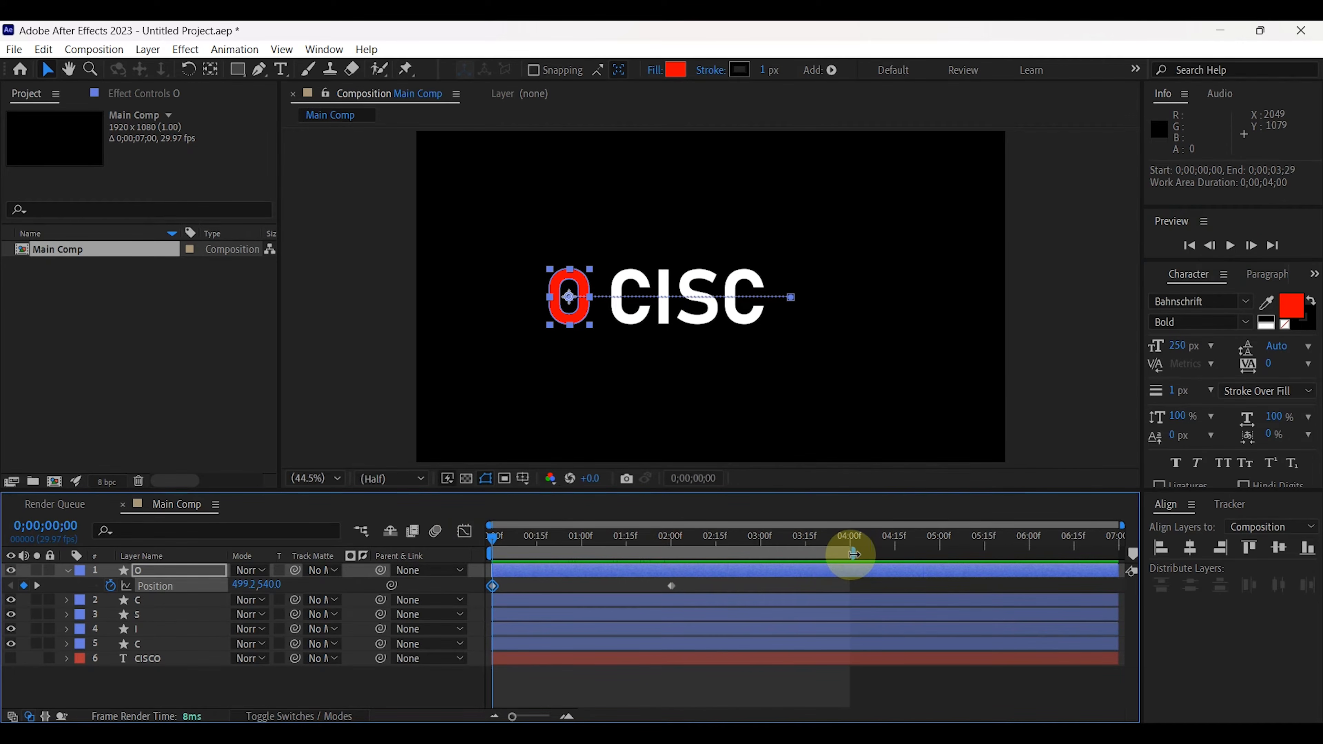
Step: Apply Easy Ease to both Position keyframes of the O layer and preview the motion from the start
left_click_drag(685, 583, 492, 590)
right_click(492, 585)
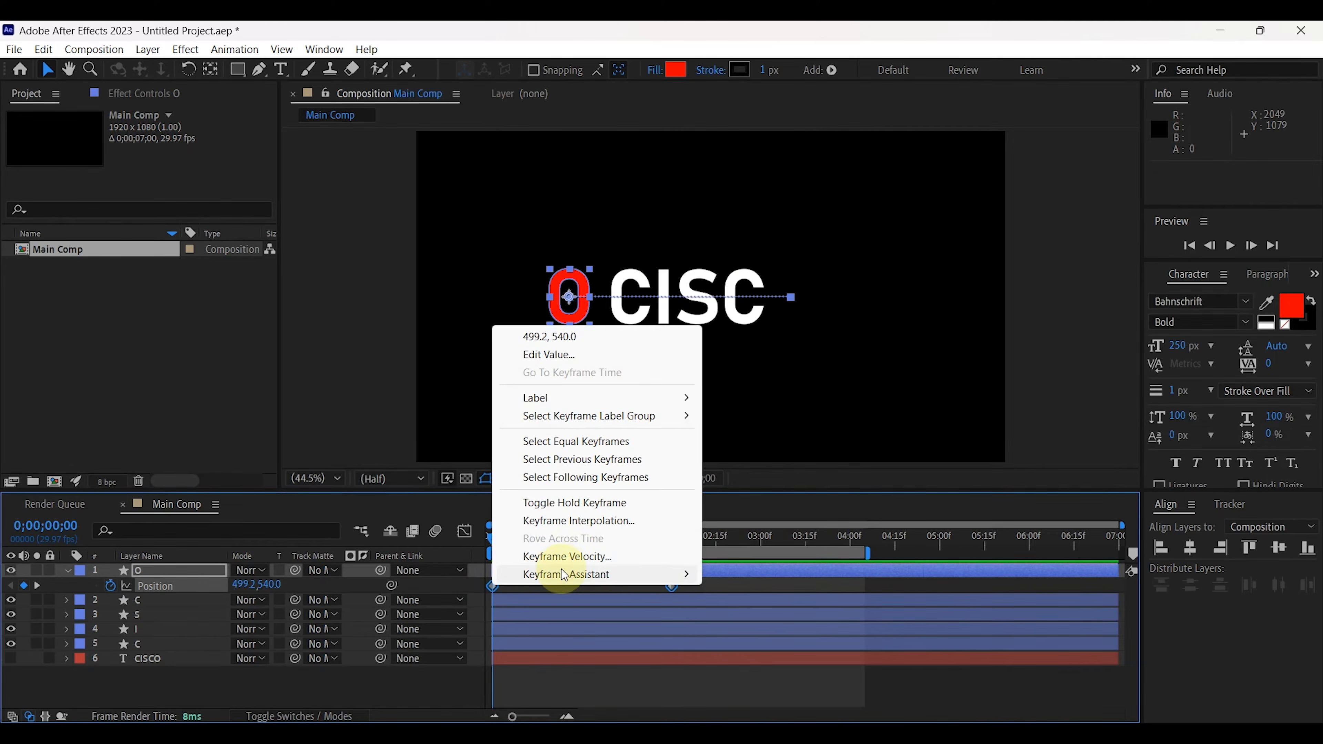
mouse_move(563, 573)
left_click(763, 634)
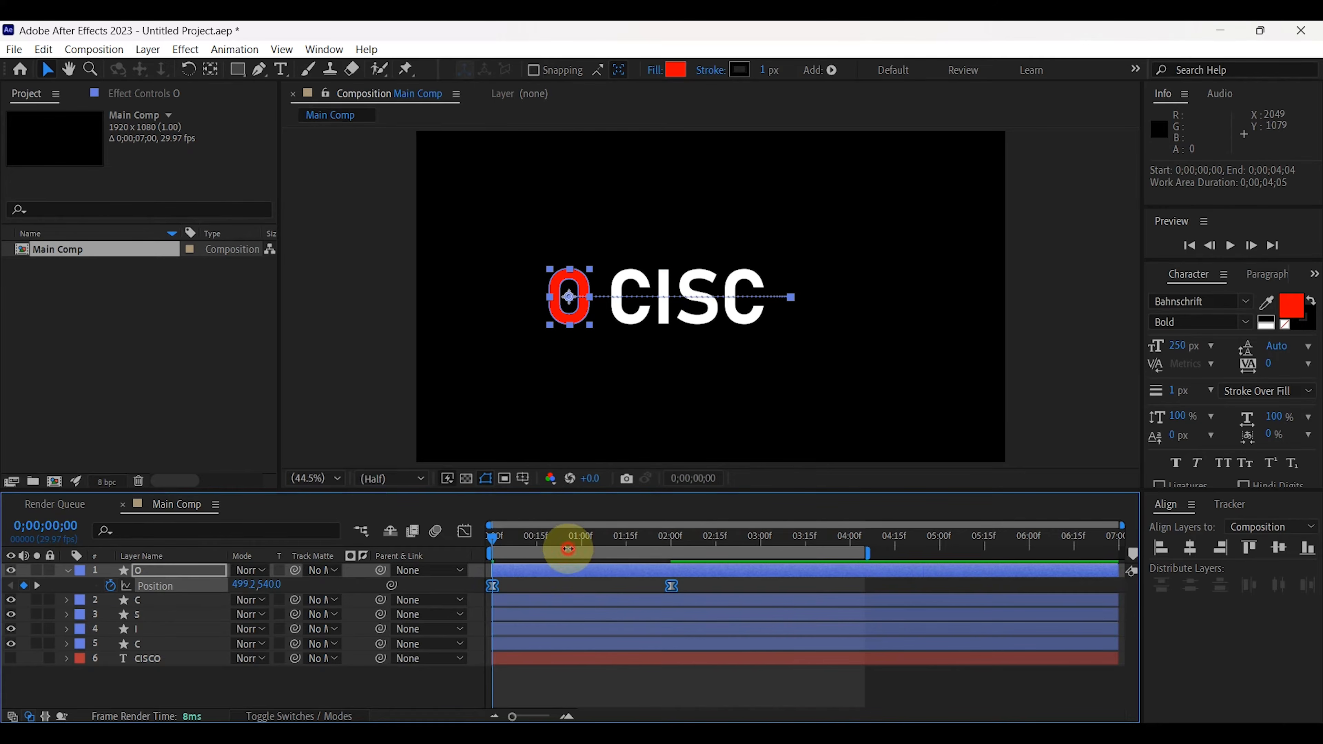
left_click_drag(560, 537, 463, 530)
left_click(1228, 245)
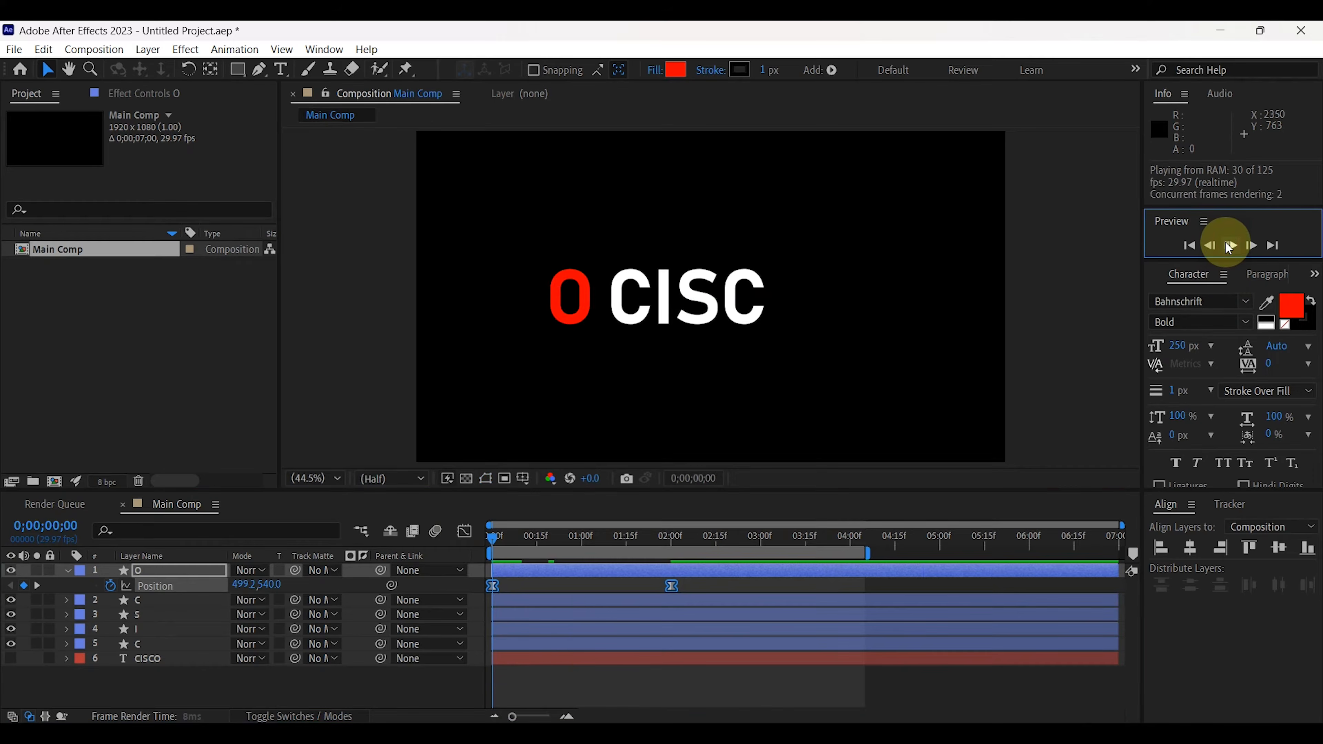
left_click(1228, 245)
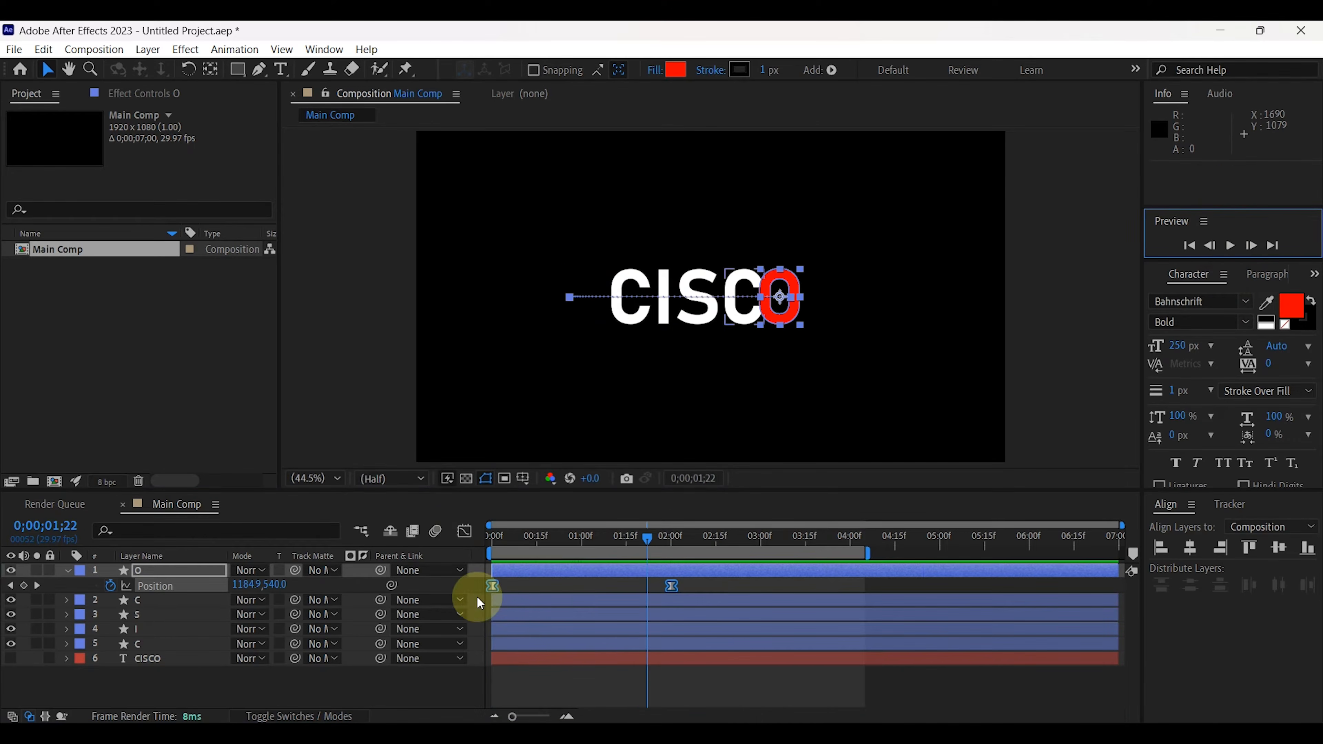
Step: Copy the O layer's first Position keyframe to 0;00;04;00 and preview the back-and-forth motion
left_click(493, 585)
key("ctrl+c")
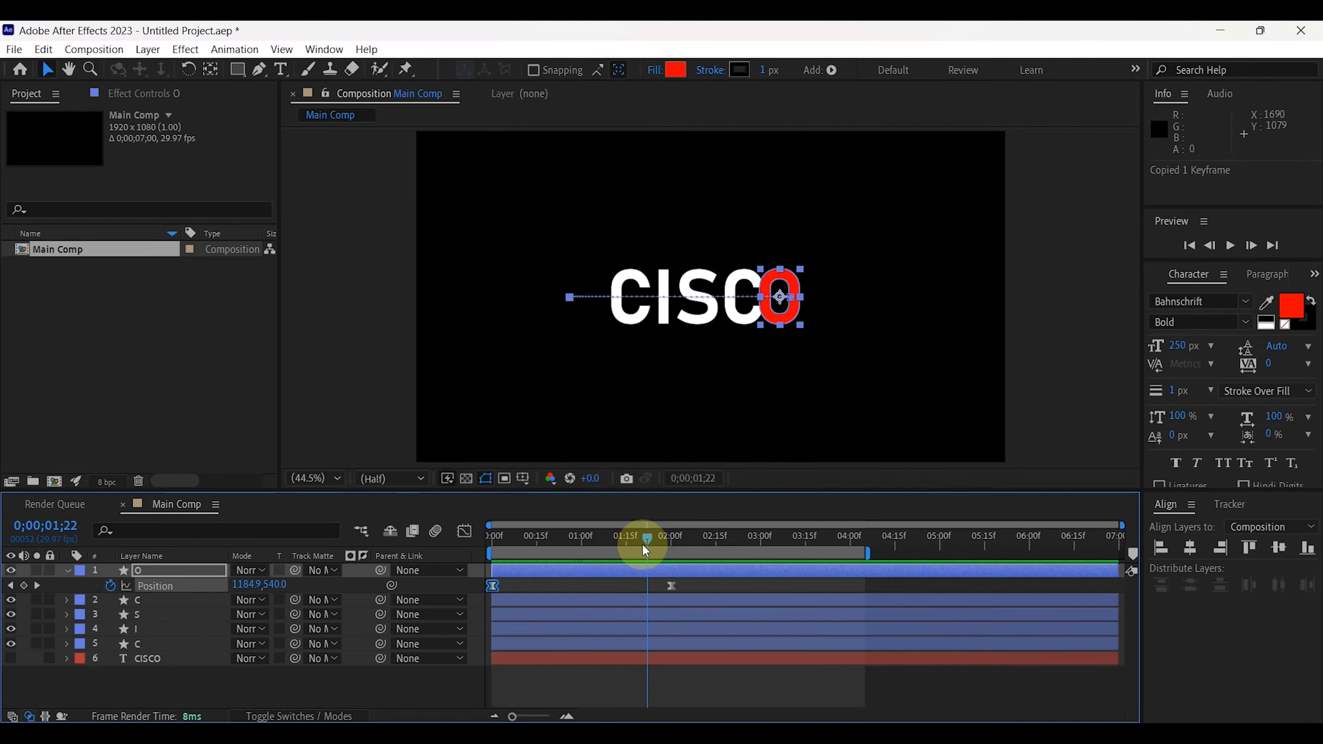
left_click_drag(669, 544, 833, 551)
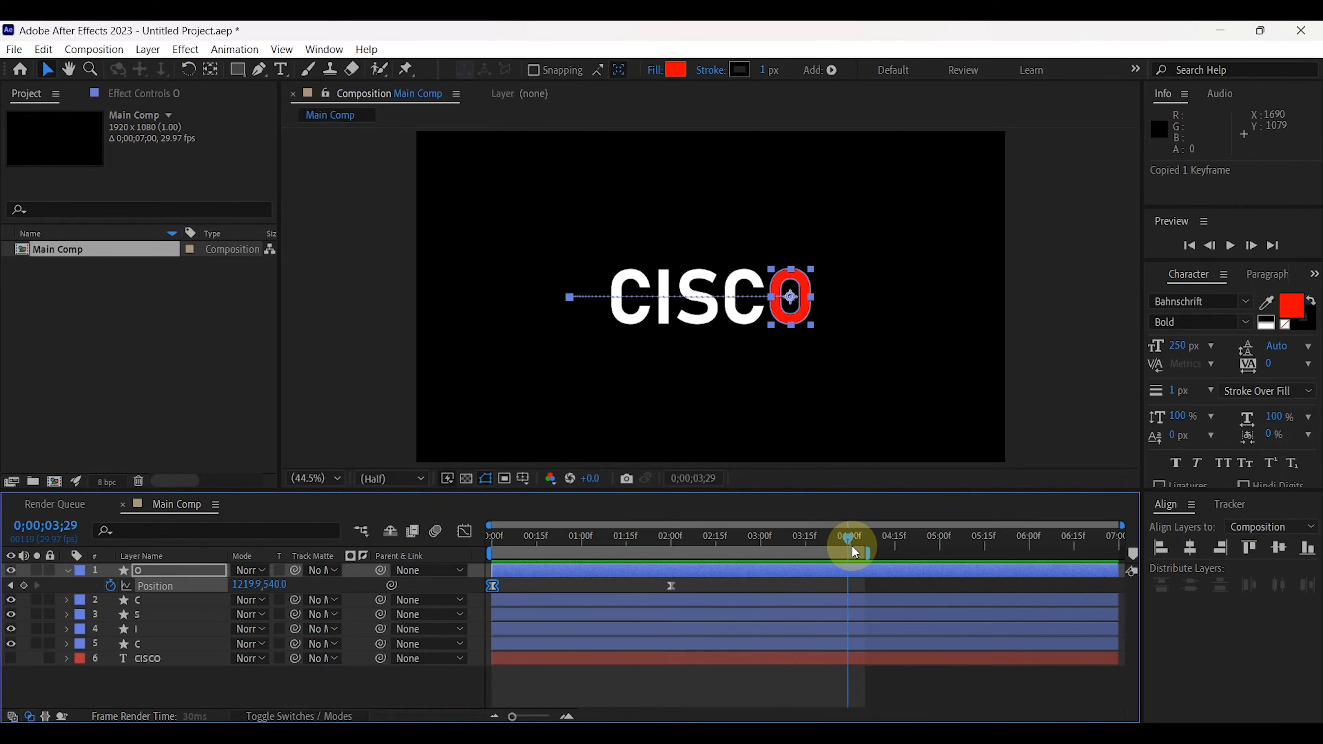
key("ctrl+v")
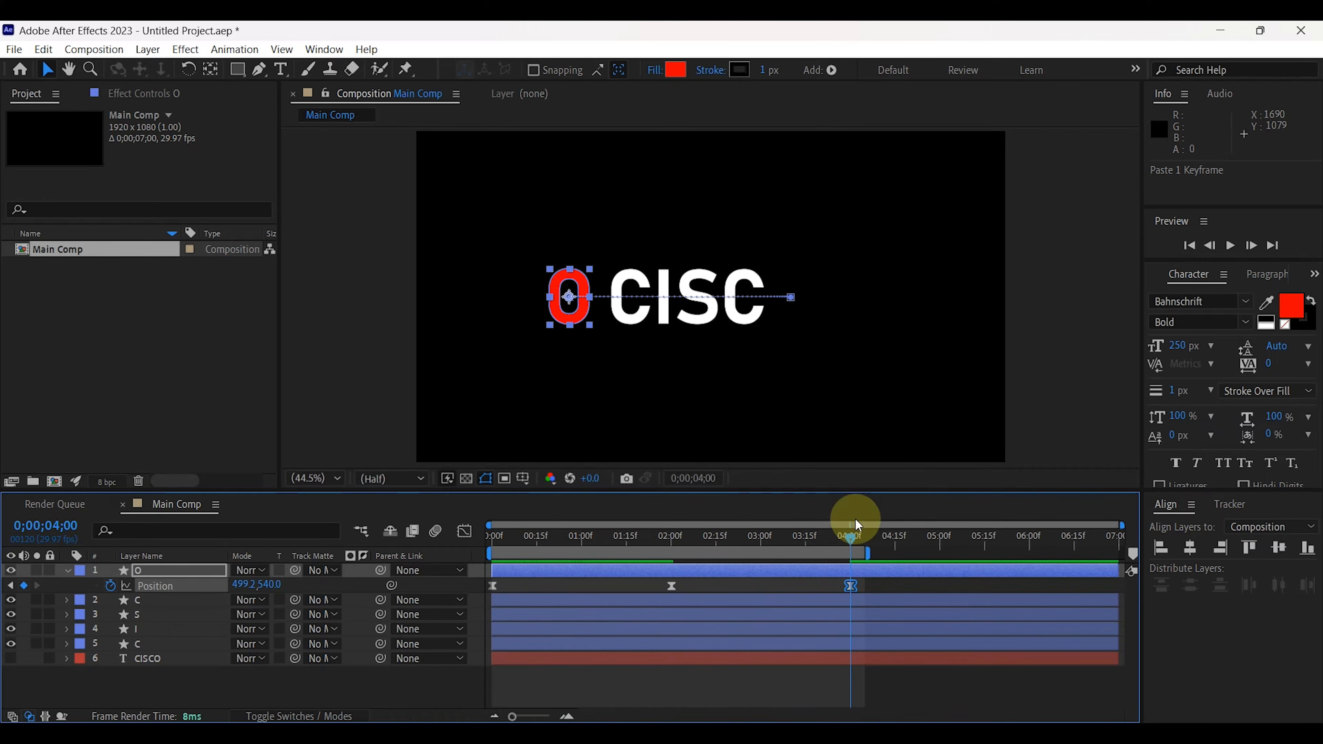
left_click_drag(854, 538, 489, 527)
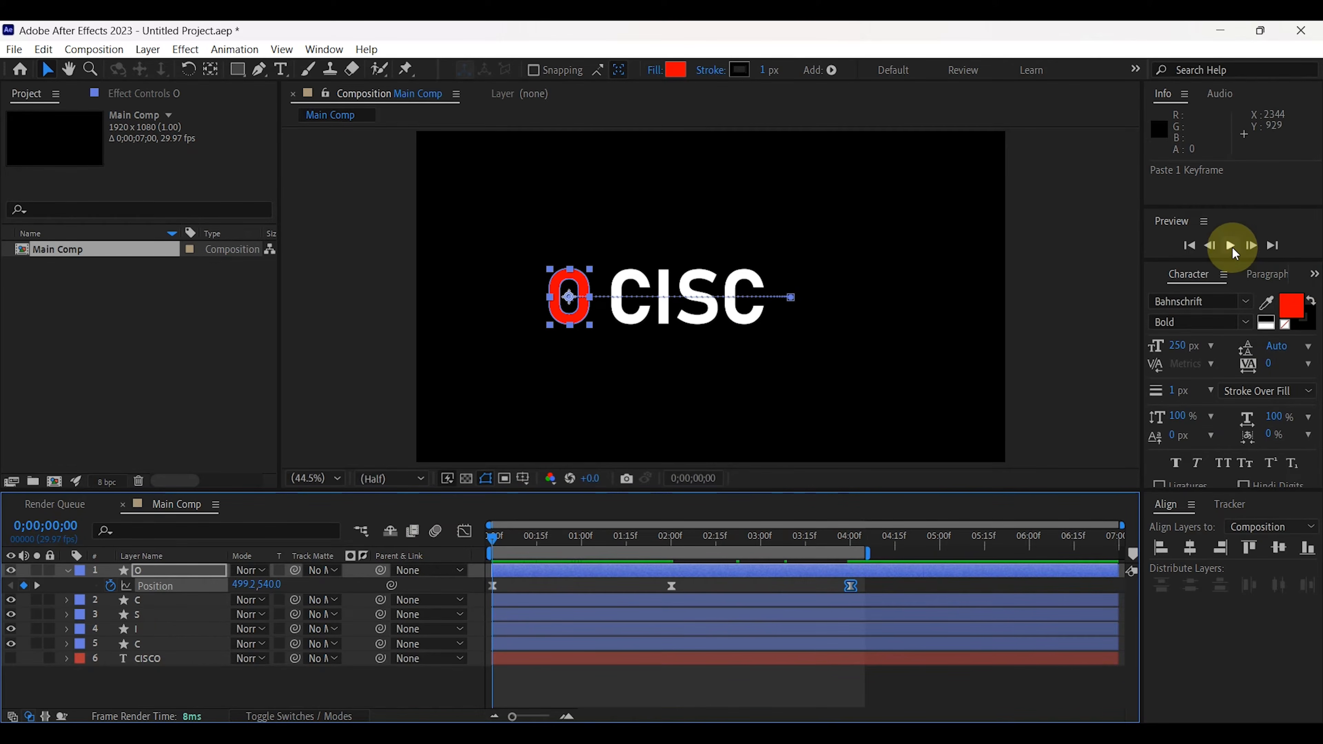
left_click(1234, 246)
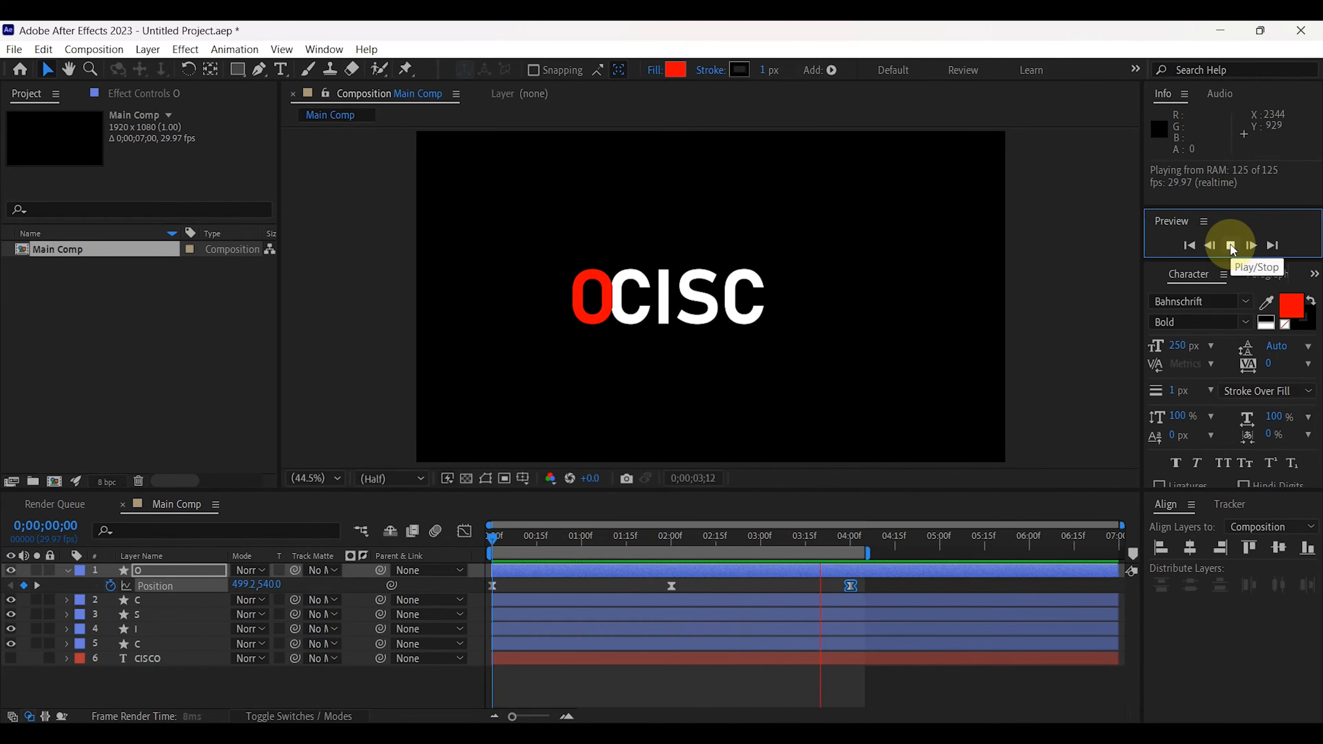
left_click(1225, 244)
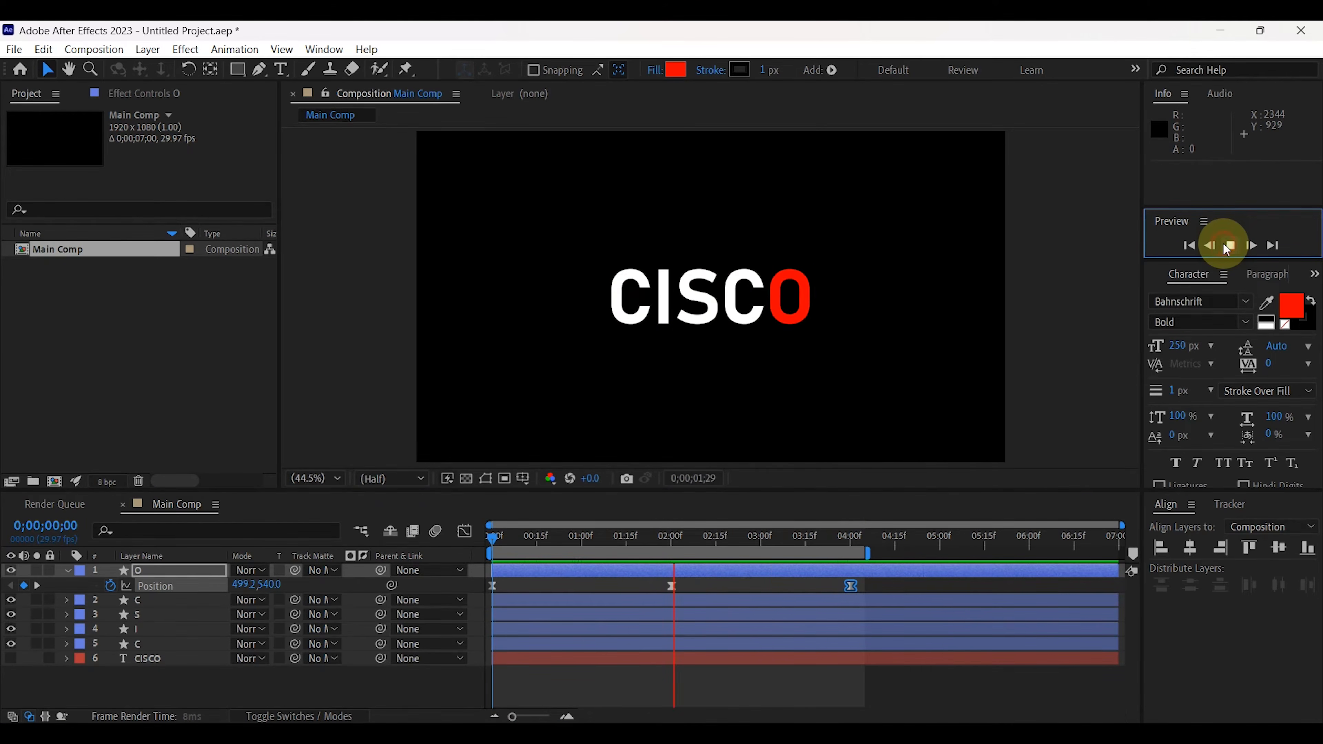
Step: Steepen the speed graph of all three O Position keyframes so each move peaks sharply just before midway, and preview it
left_click_drag(880, 582, 508, 592)
left_click(463, 532)
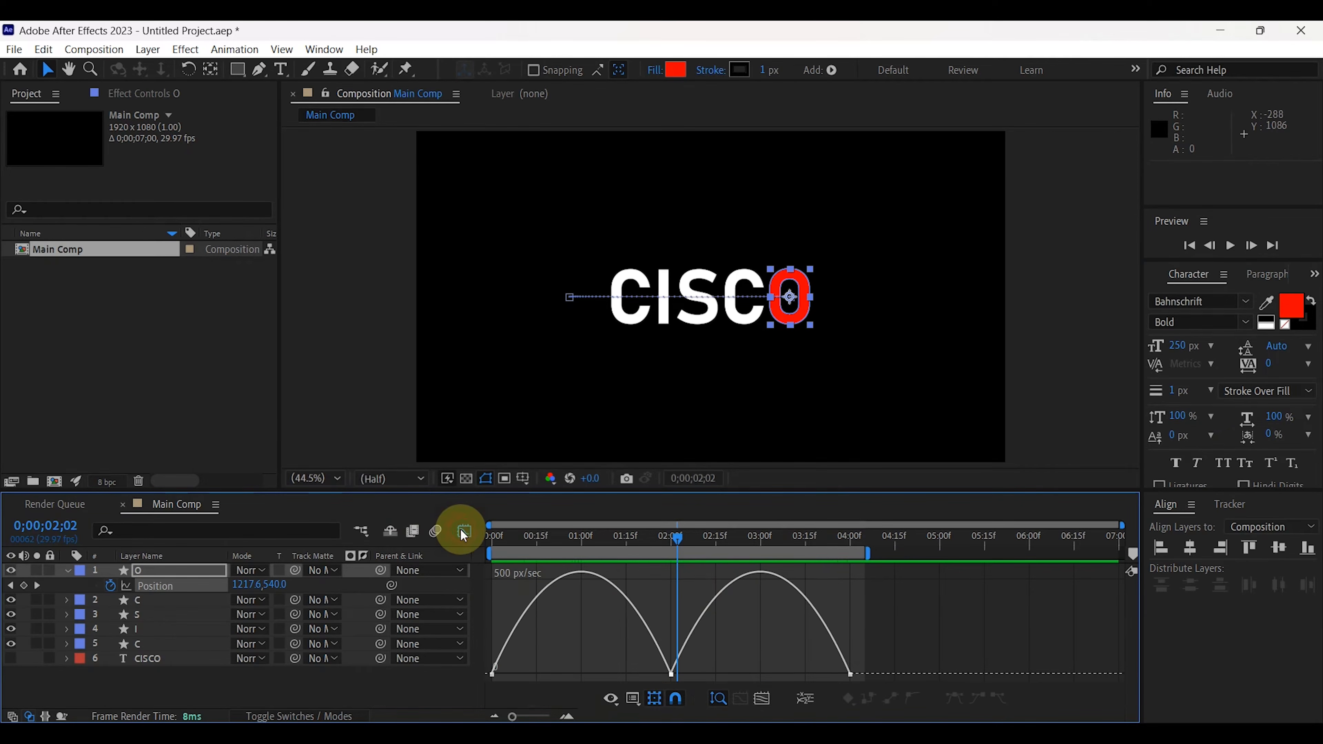
left_click_drag(875, 658, 545, 671)
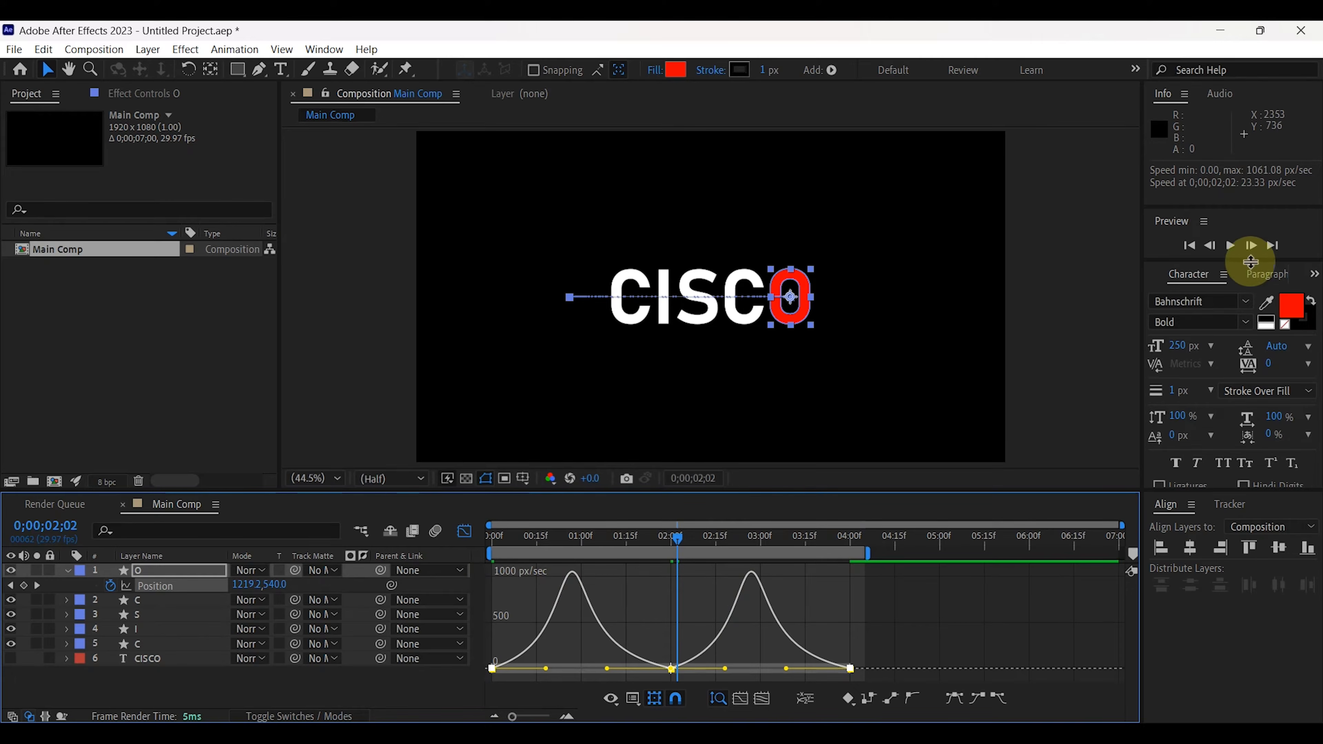
left_click(1230, 247)
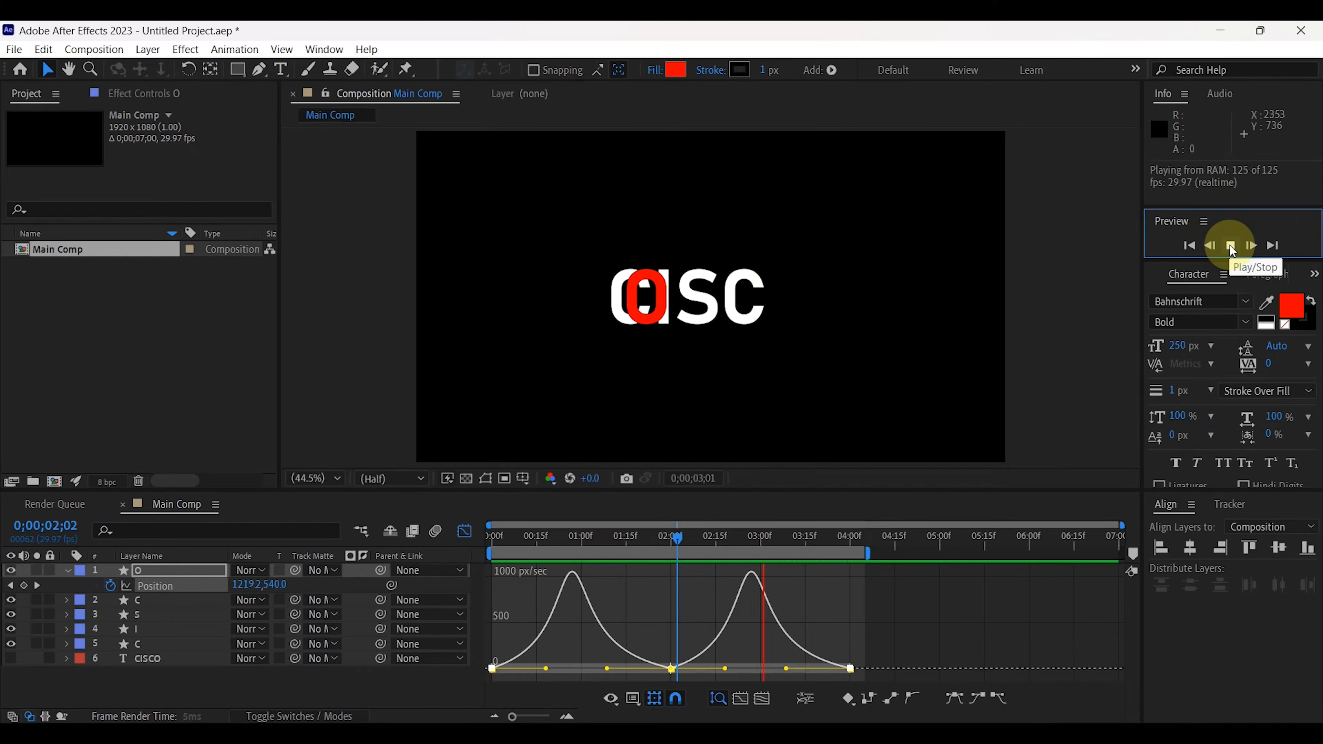
left_click(1231, 247)
left_click(464, 531)
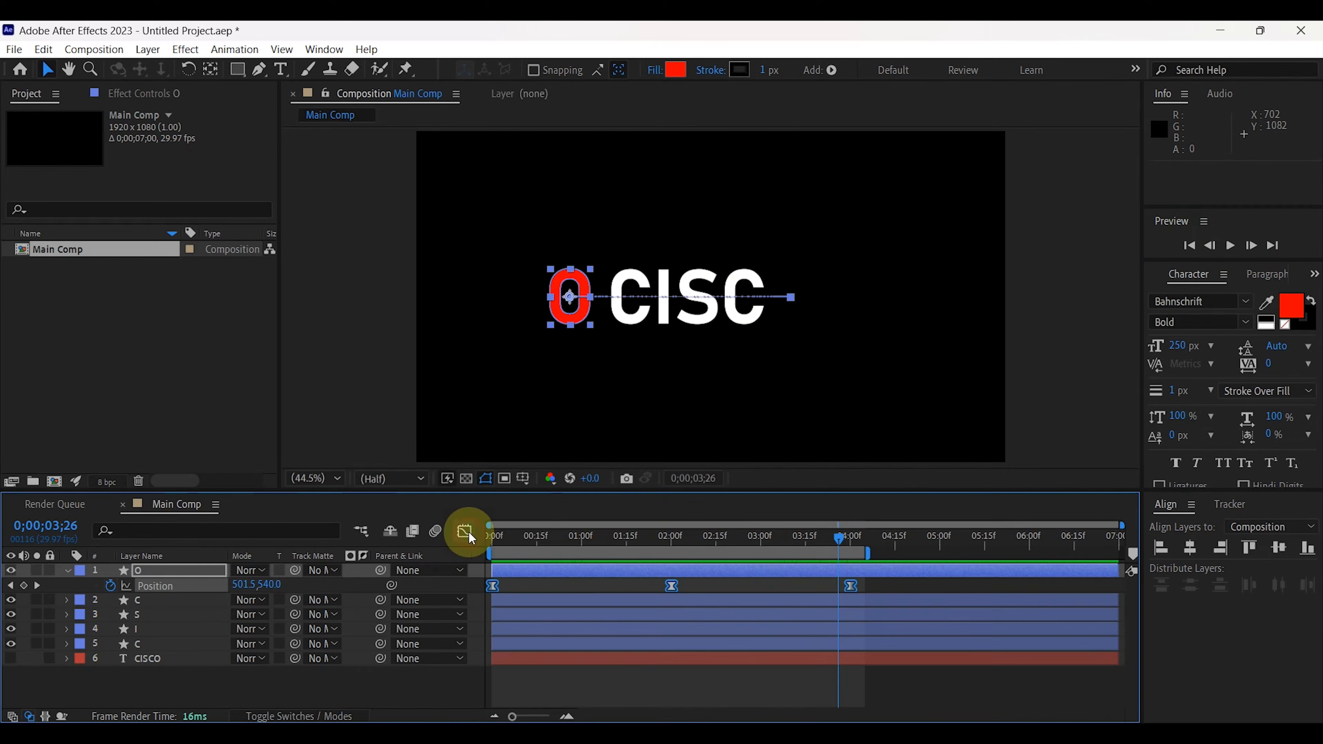
Step: Filter the O layer's properties by "path" and add Path keyframes to both O shapes at 0 seconds
left_click(174, 570)
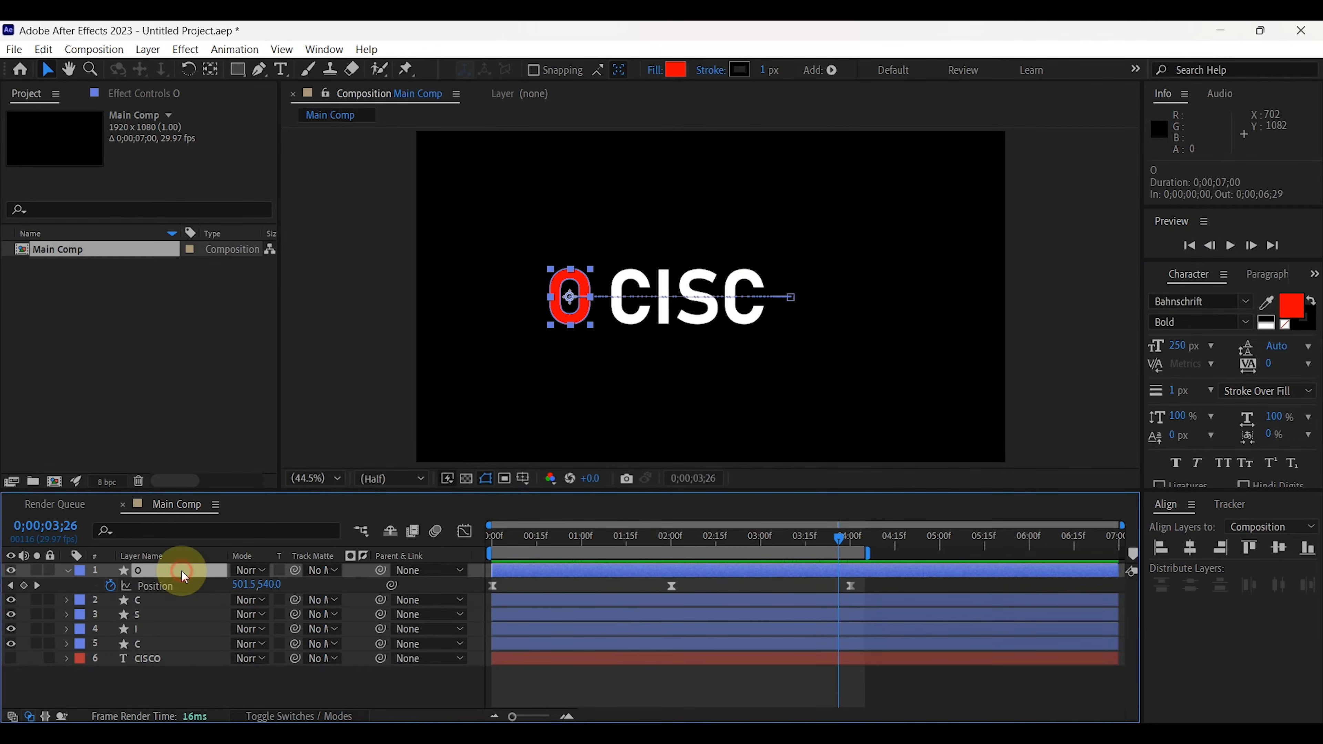
left_click(160, 527)
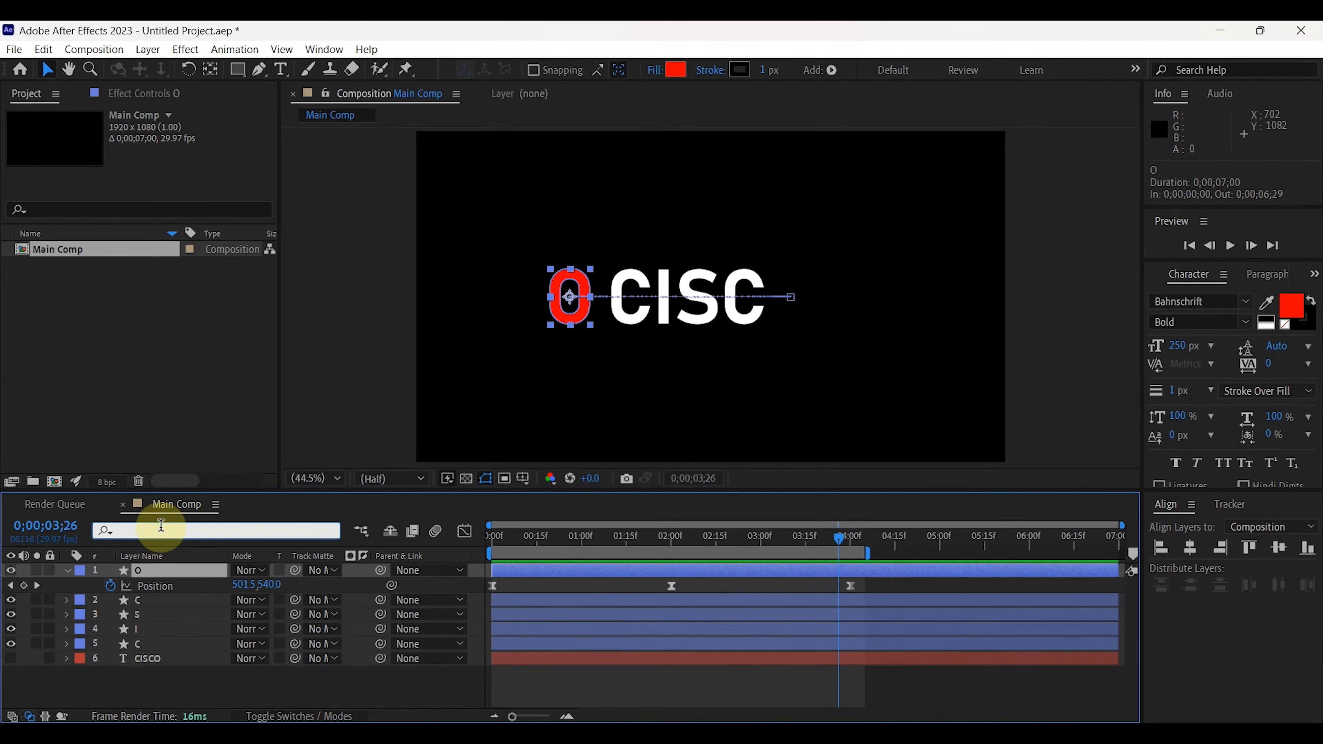
type("path")
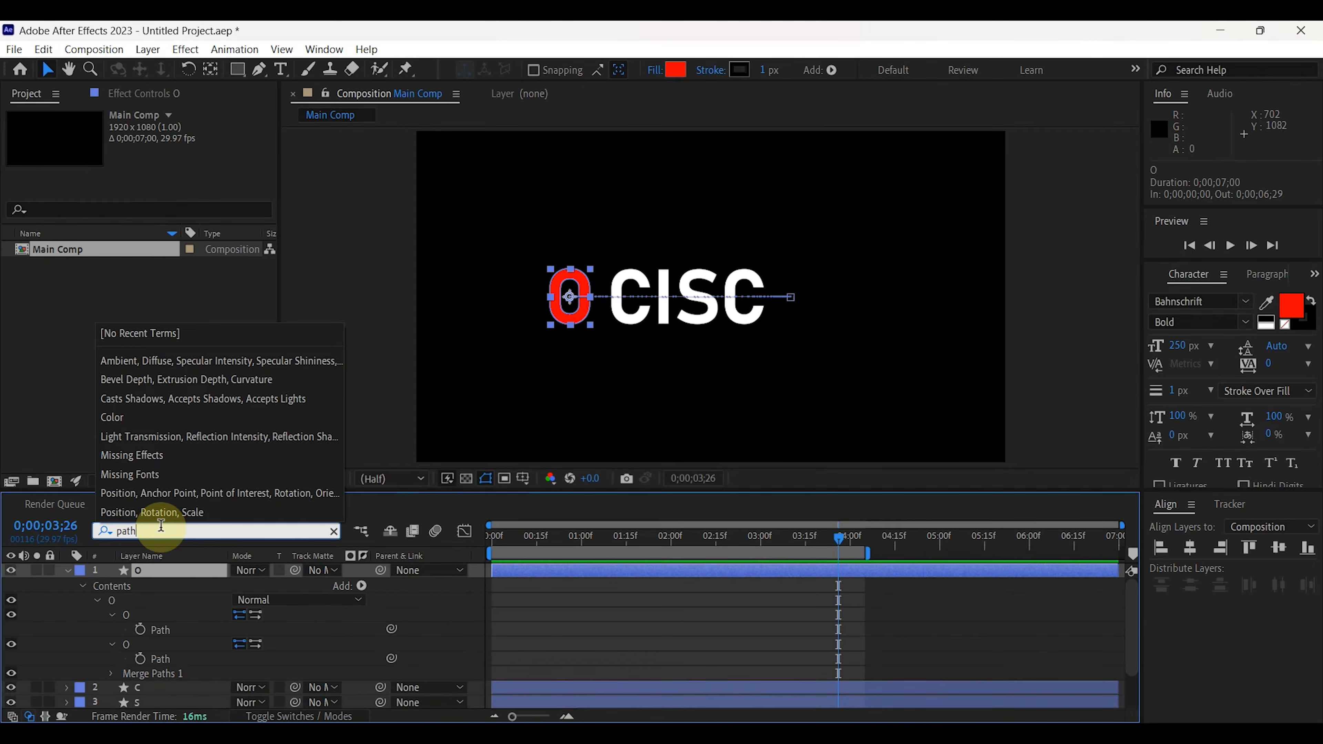
left_click(157, 647)
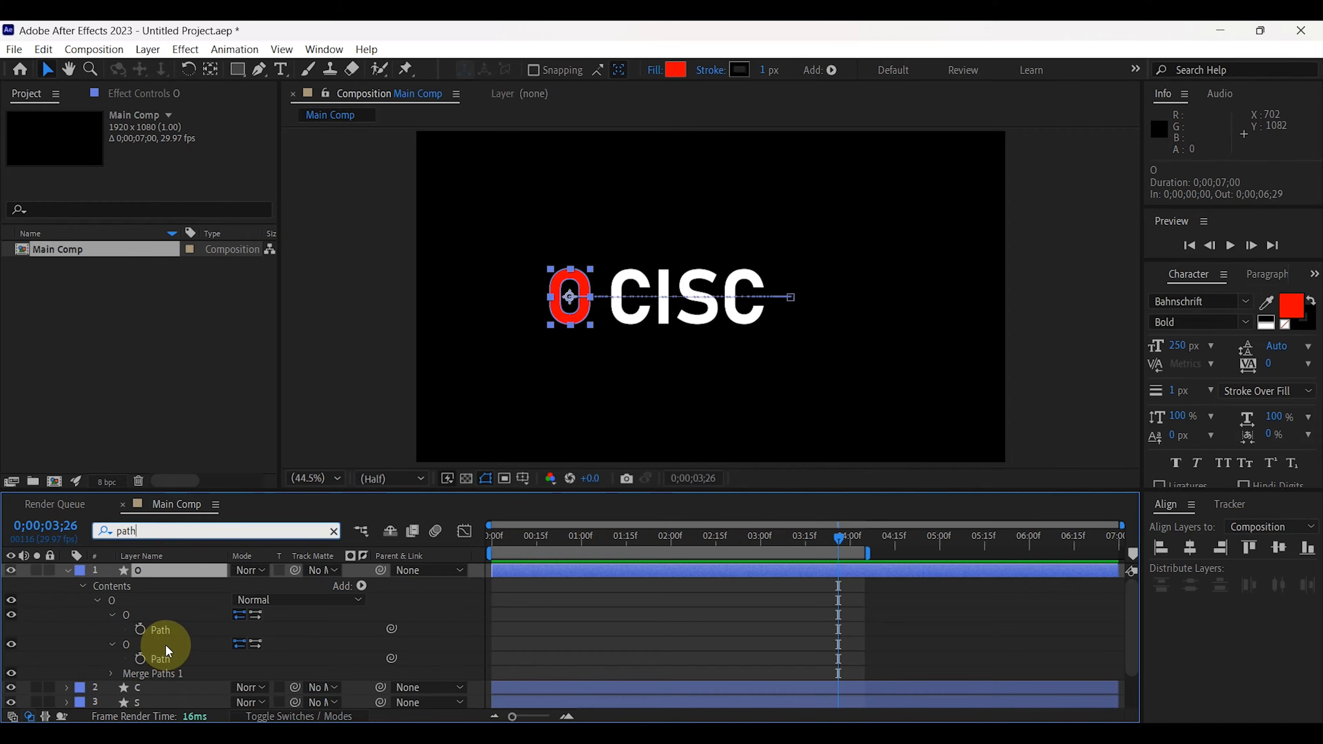
left_click_drag(836, 536, 491, 571)
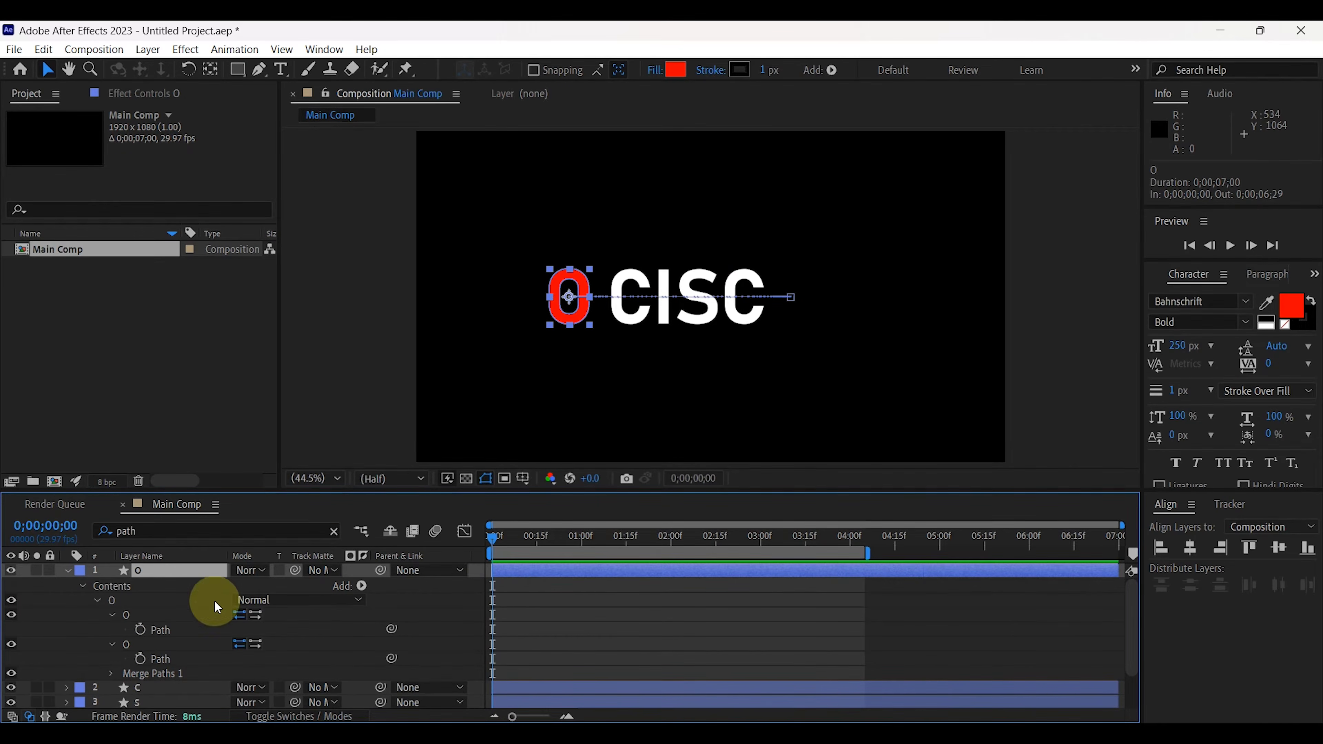
left_click(140, 629)
left_click(144, 642)
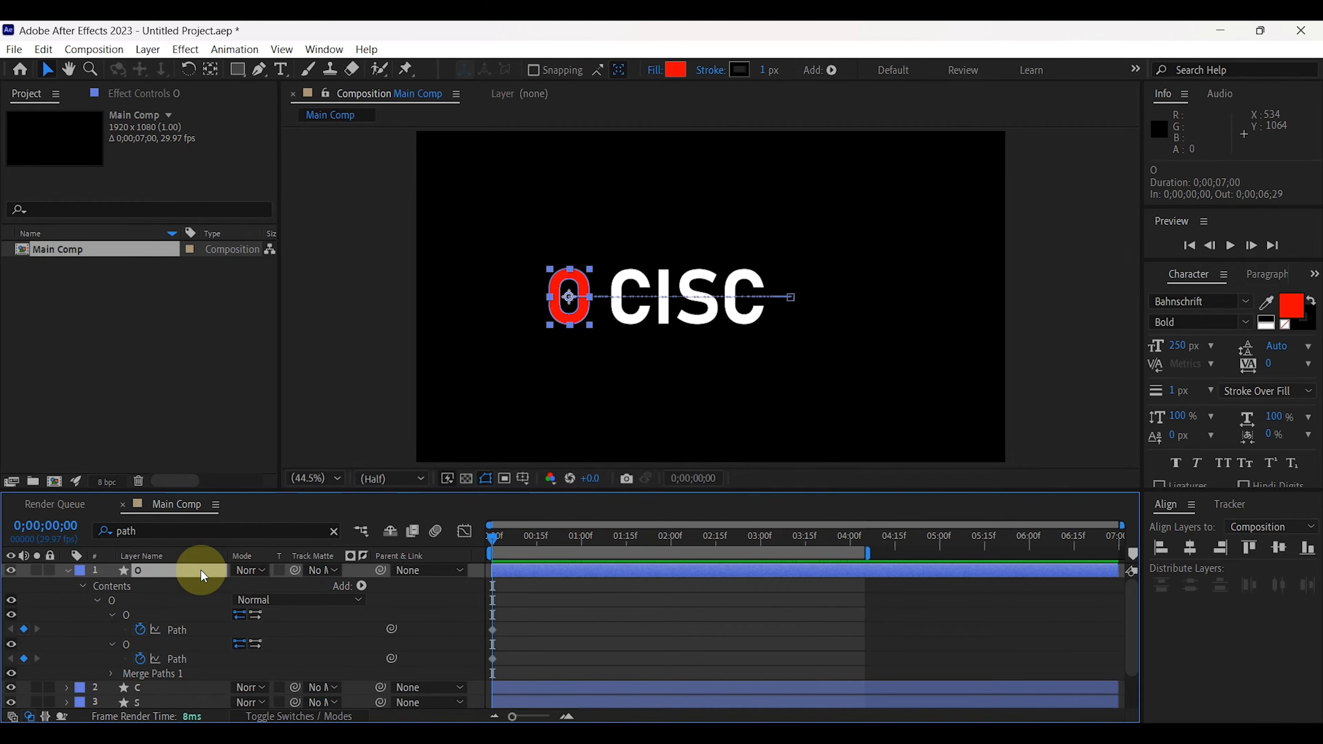
Step: Show only the O layer's keyframed properties and move the current time to 0;00;00;20
key("u")
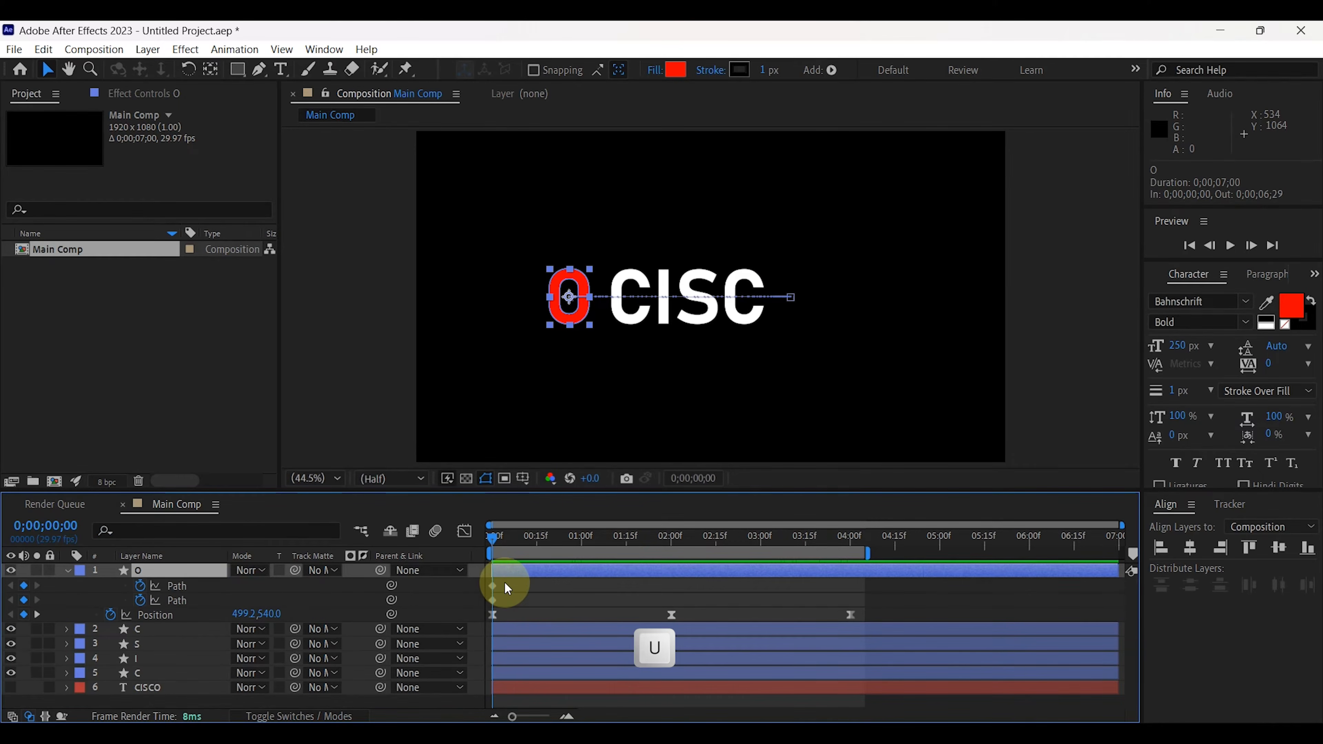
left_click_drag(504, 579, 497, 607)
left_click(519, 585)
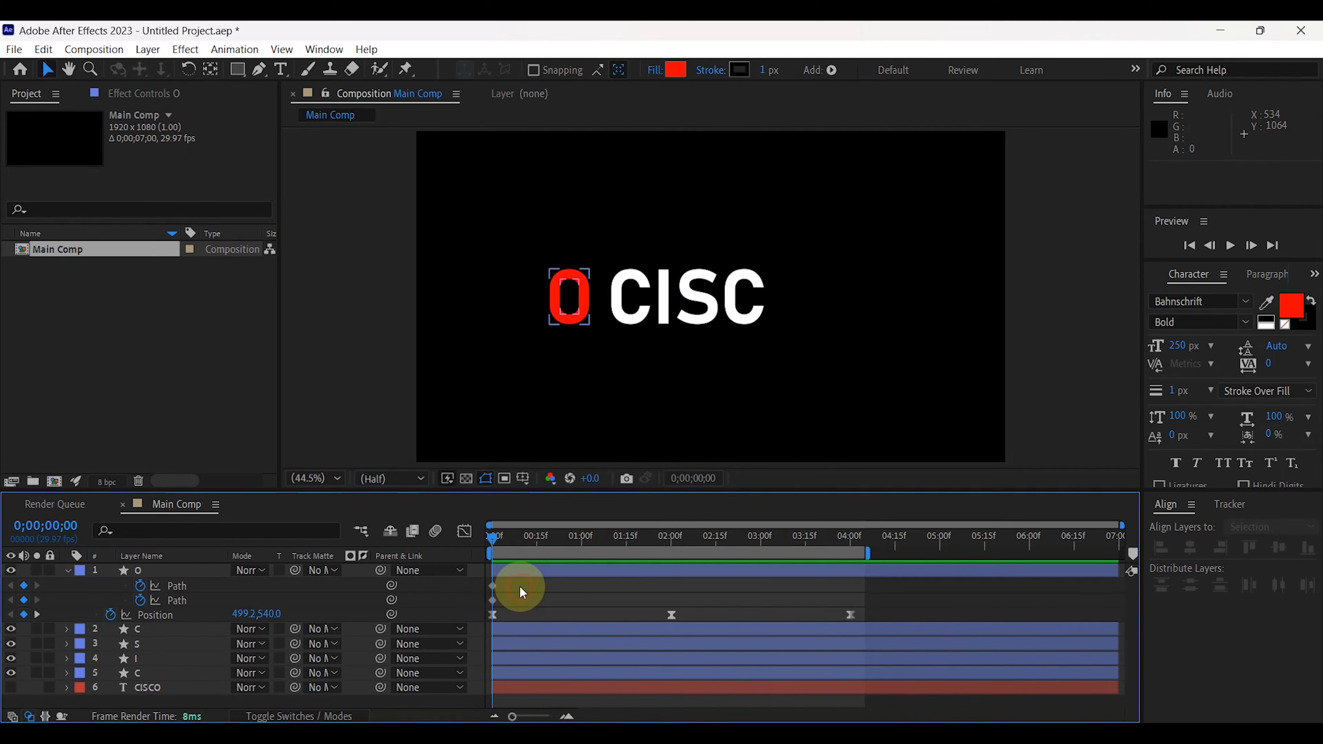
scroll(657, 292, "up", 3)
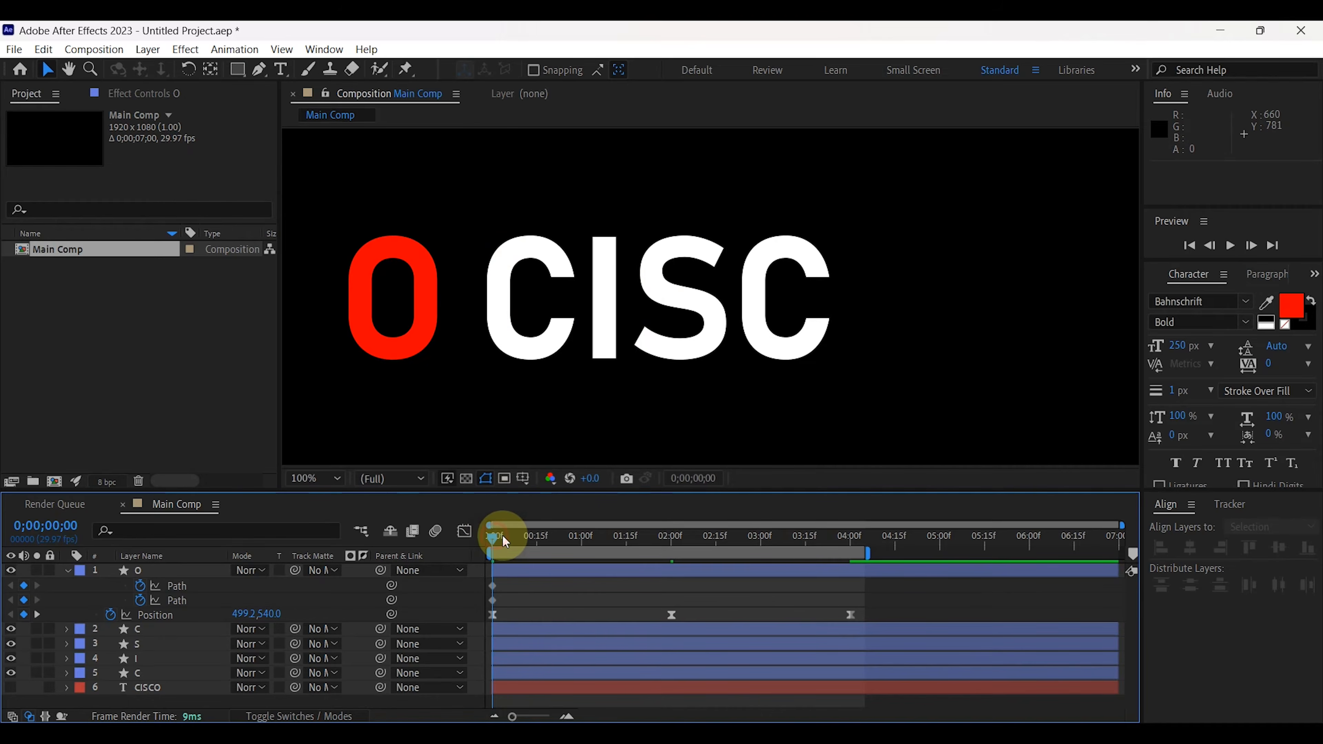
left_click_drag(502, 534, 553, 538)
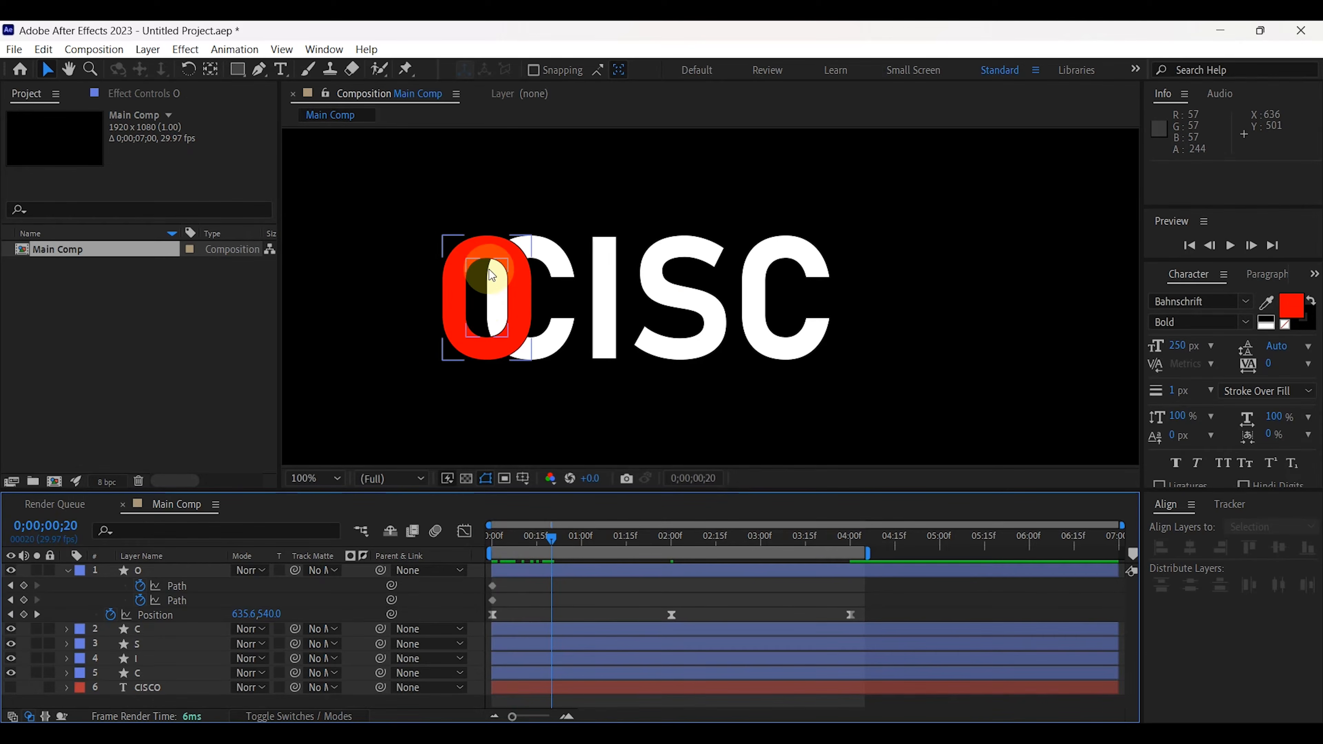
Step: Select the upper points of both O paths with the Pen tool and move them straight up to stretch the letter's top
left_click(171, 570)
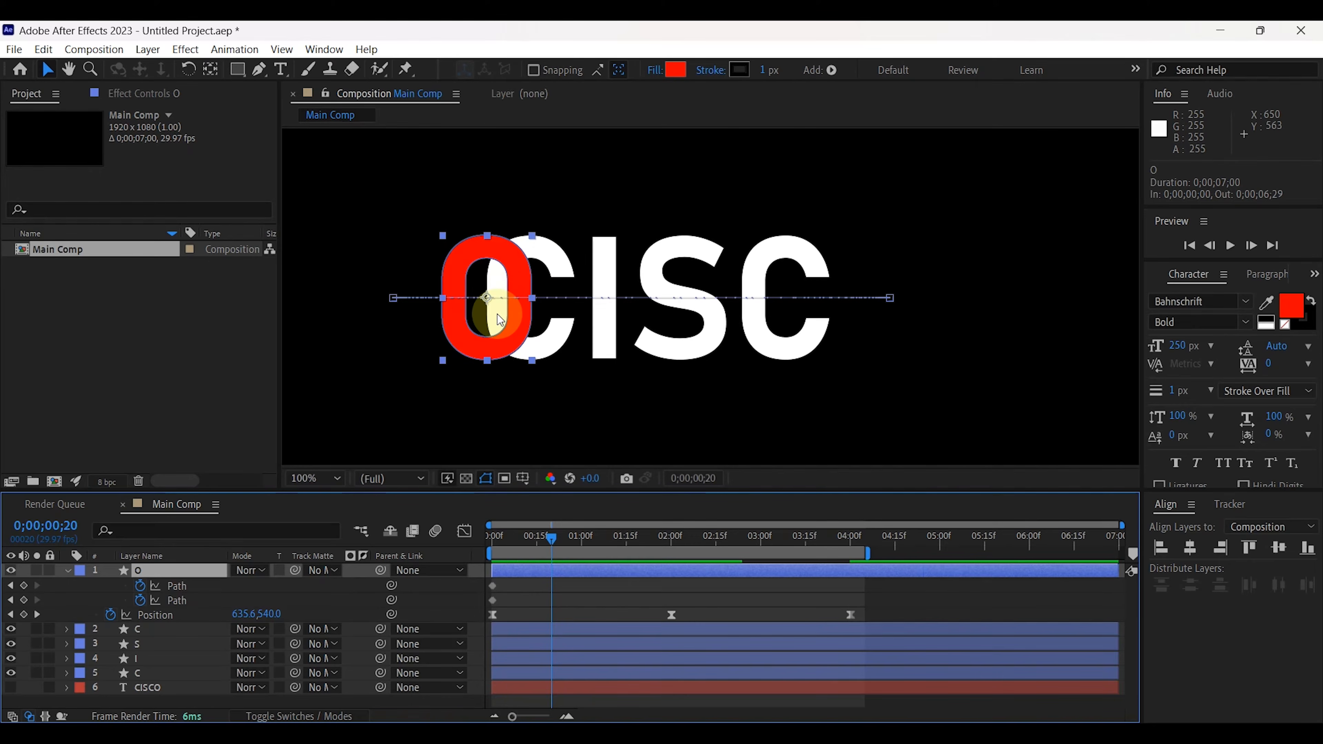
scroll(469, 295, "up", 2)
scroll(470, 280, "down", 1)
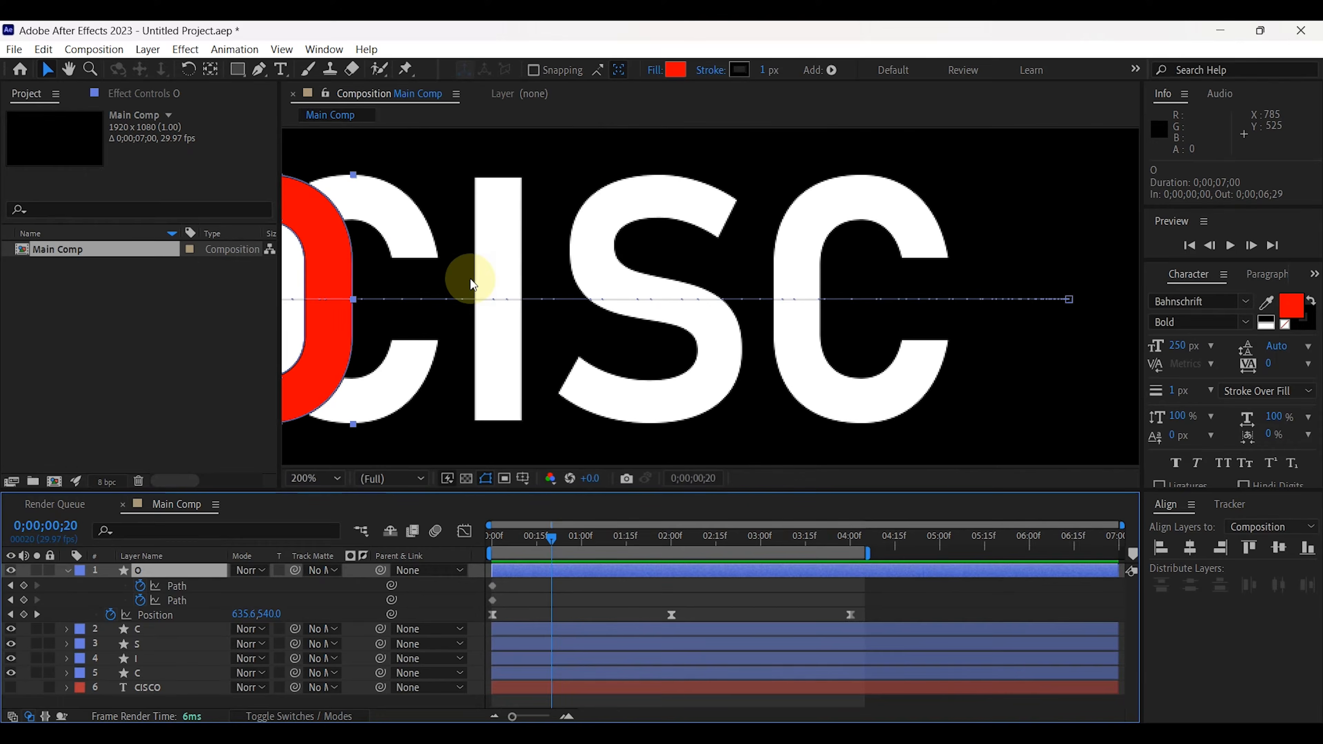
left_click_drag(471, 276, 632, 278)
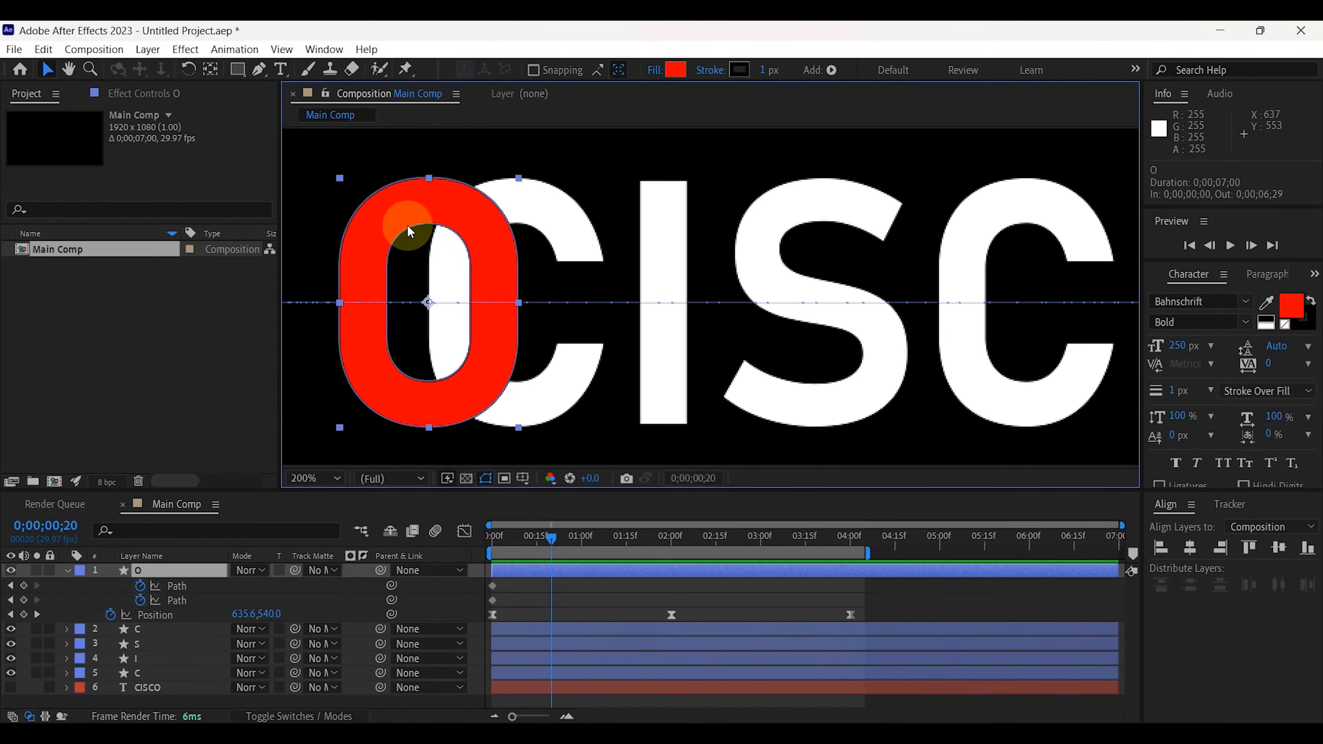
left_click(260, 72)
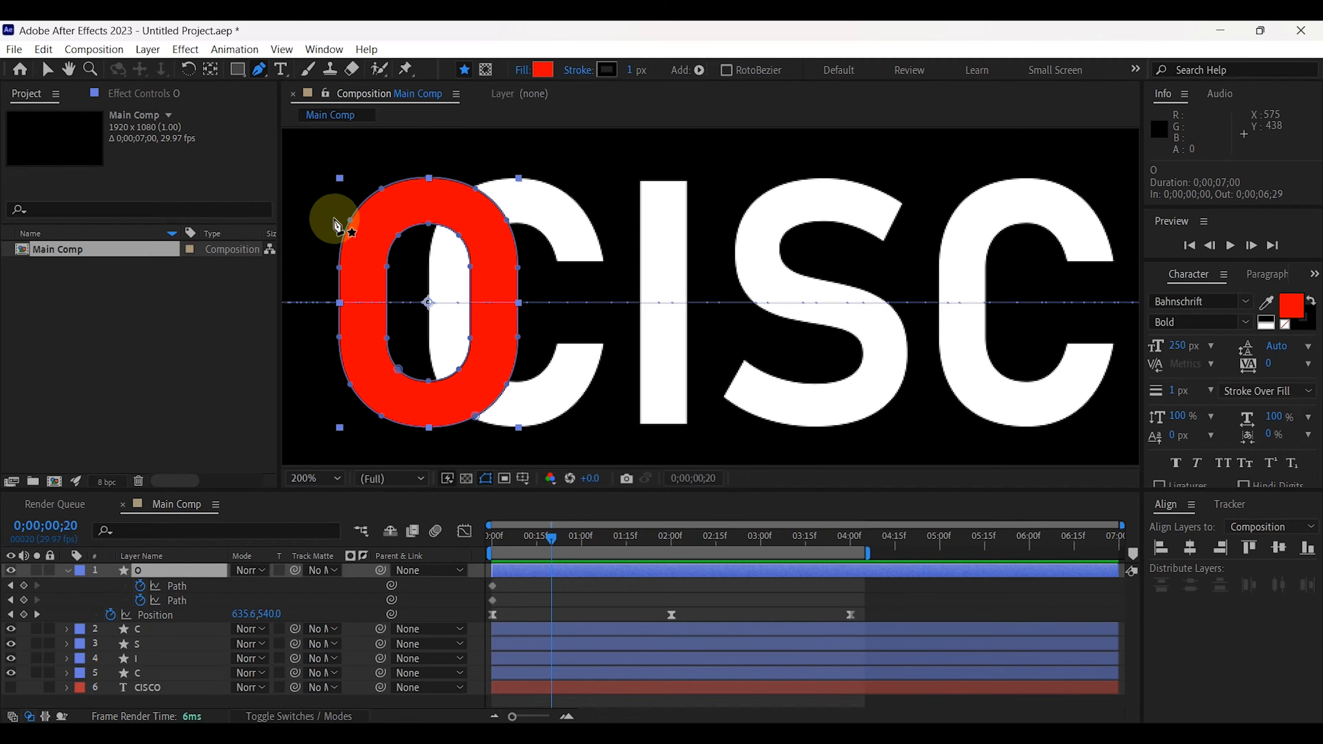
left_click(519, 267)
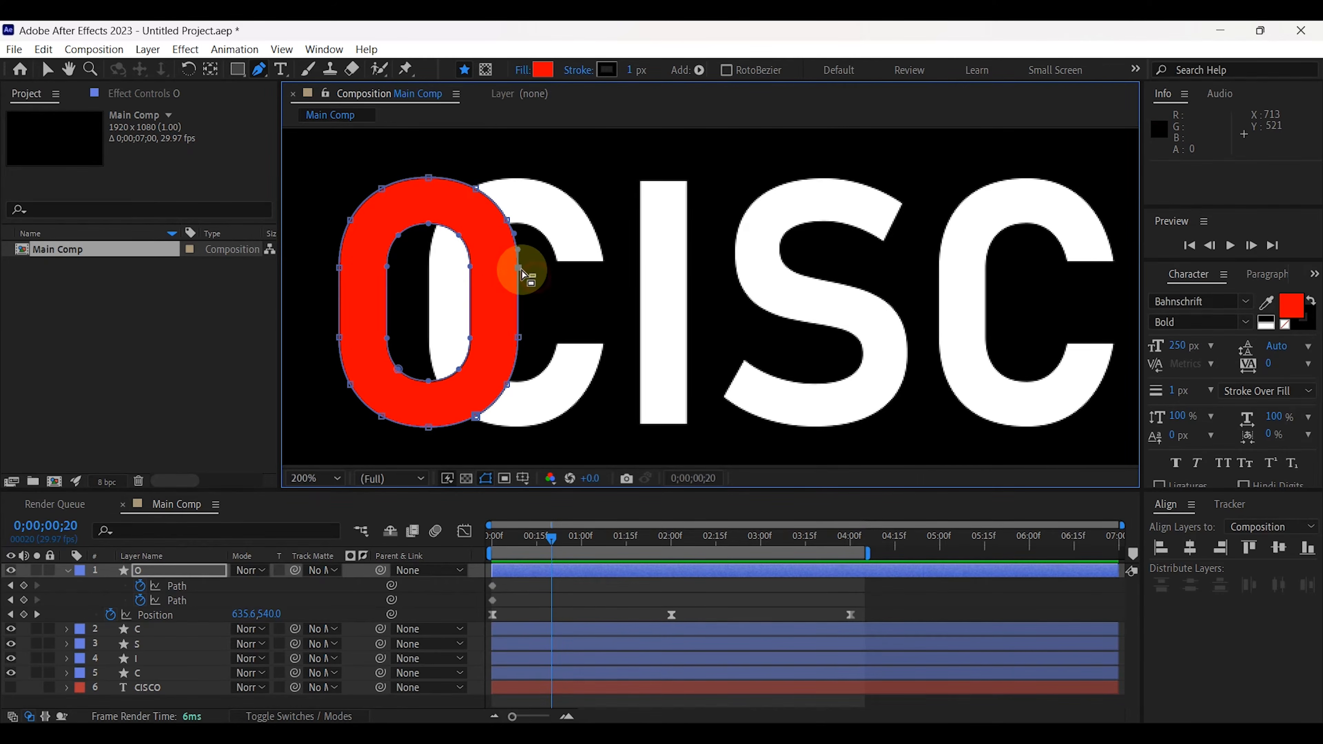
left_click_drag(524, 274, 325, 163)
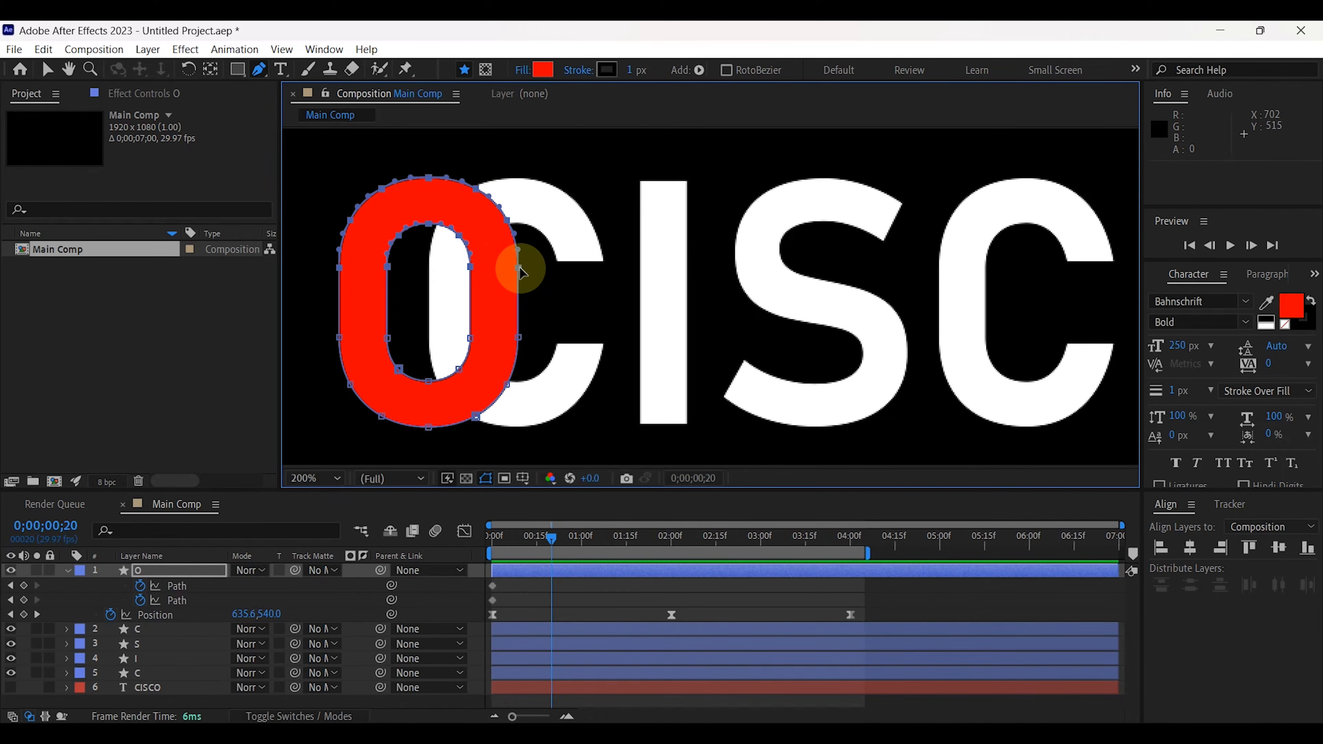
left_click_drag(521, 271, 534, 222)
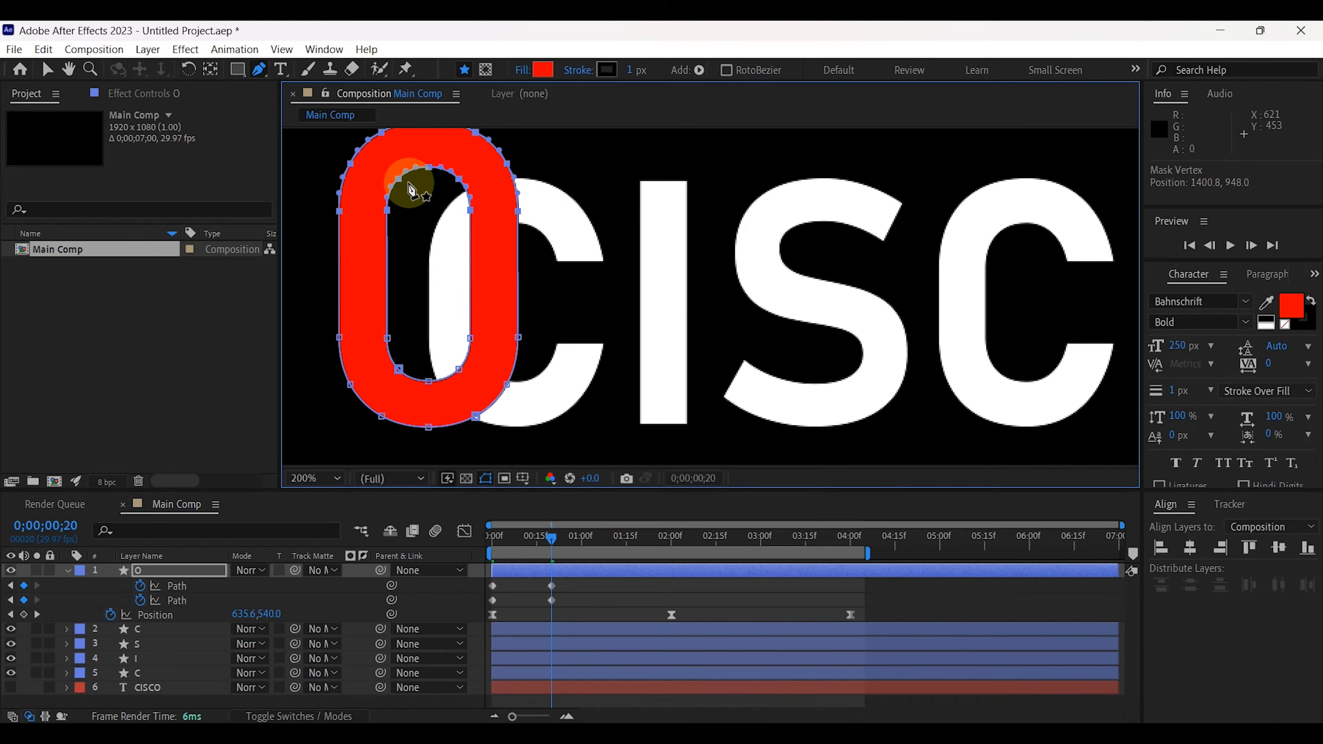
Step: Select the lower points of both O paths and move them straight down to stretch the letter's bottom
left_click(519, 337)
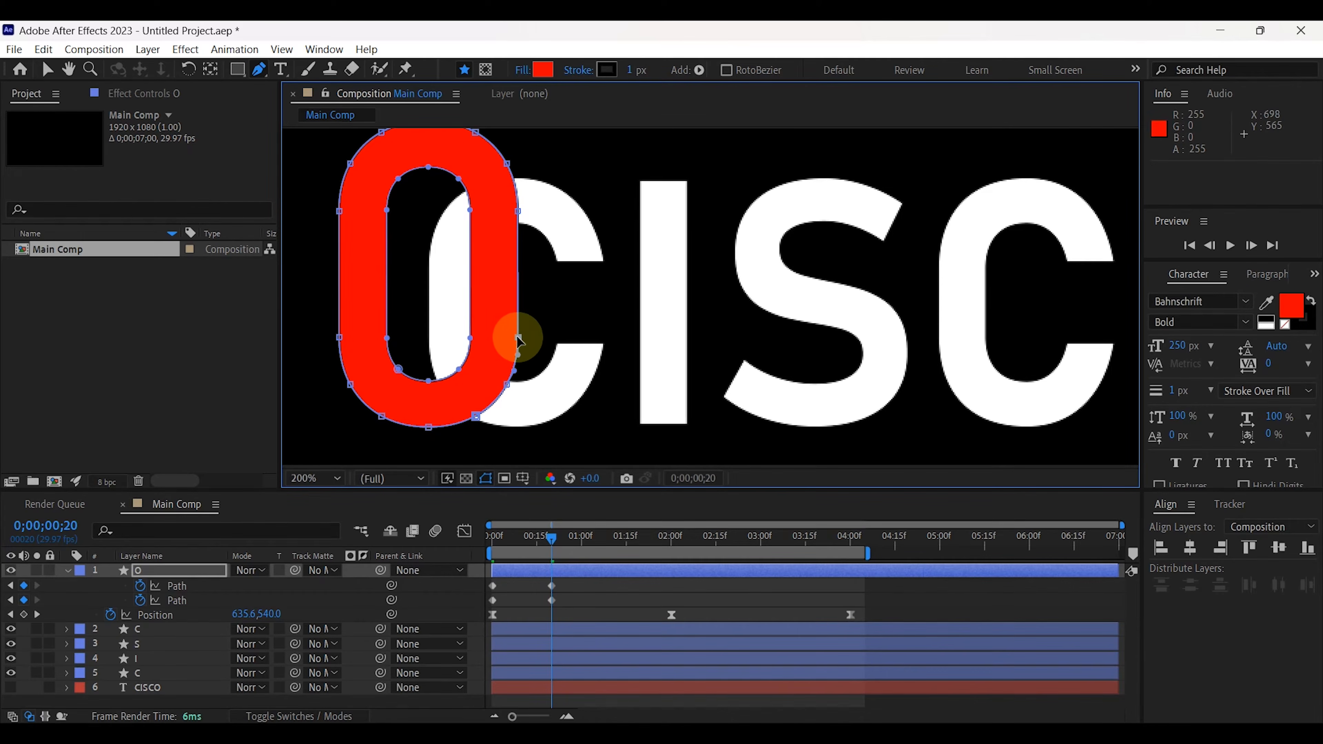
key("alt")
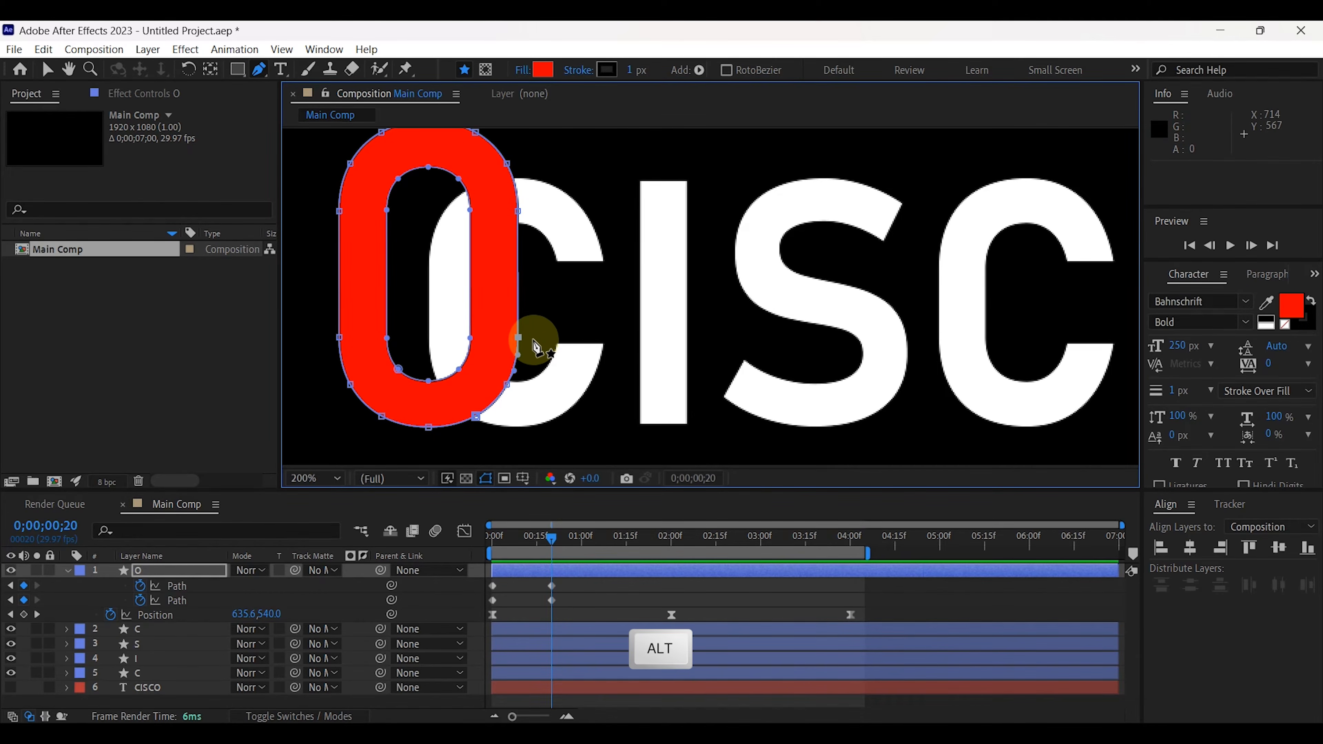
left_click_drag(542, 327, 317, 437)
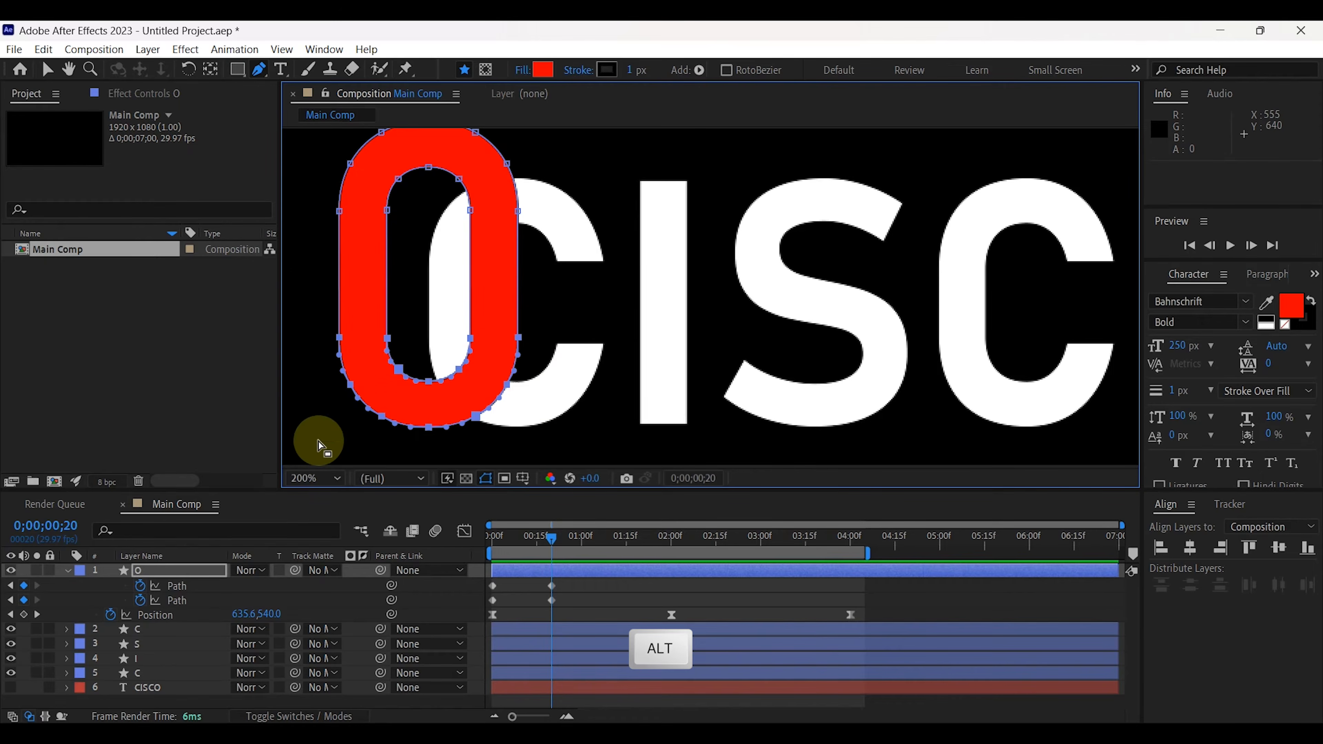
left_click(532, 339)
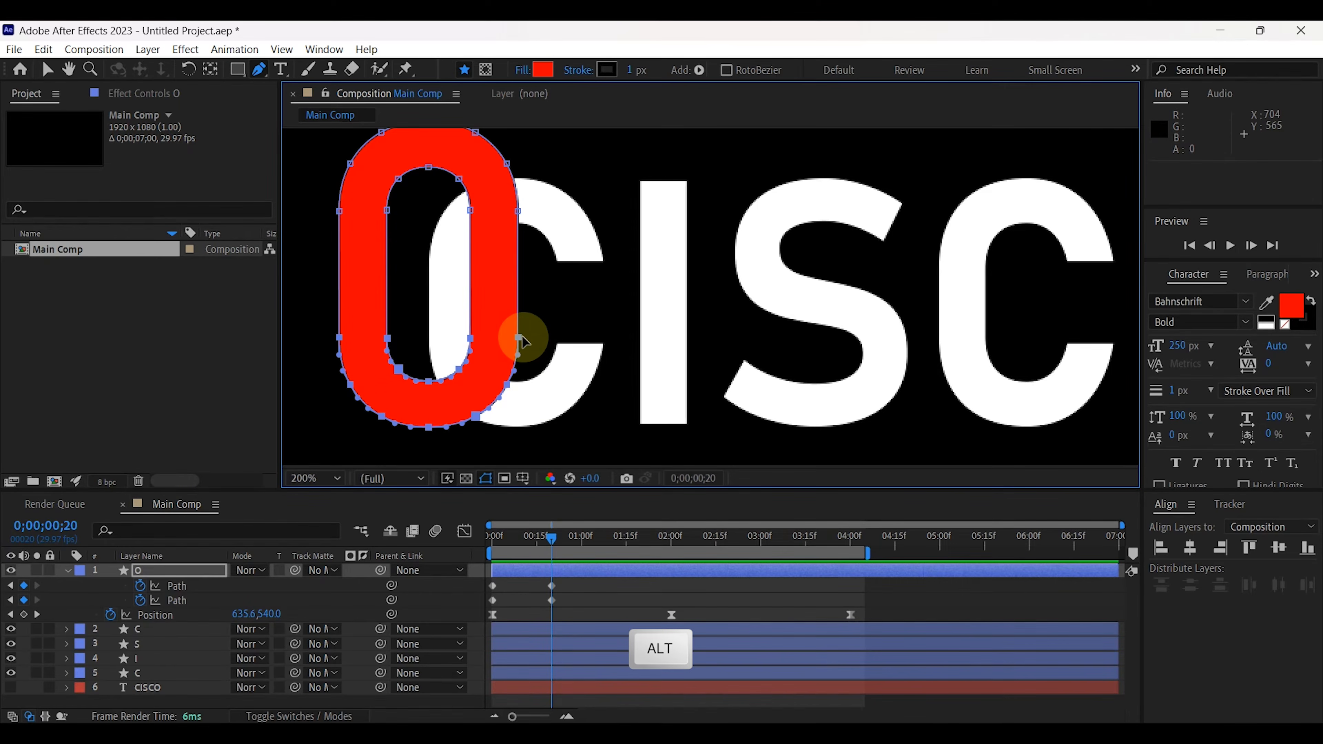
left_click_drag(521, 340, 513, 391)
key("shift")
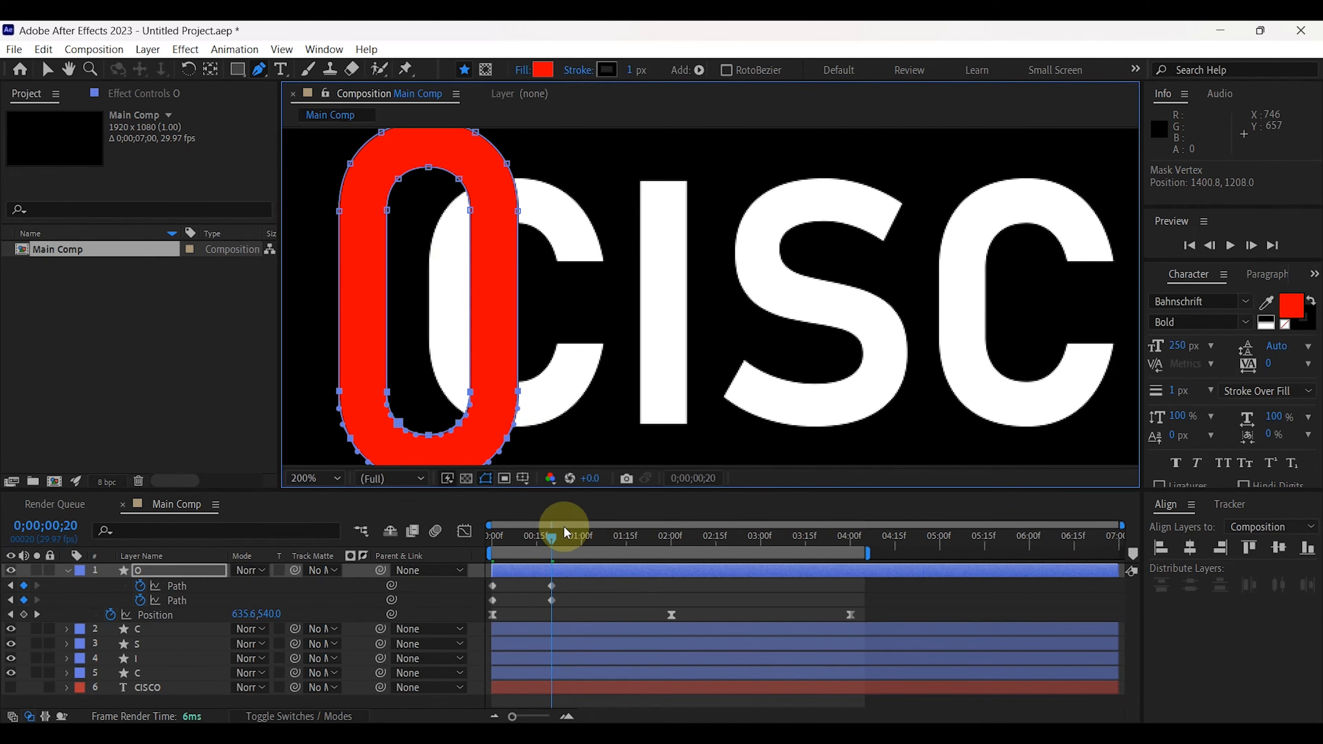
Step: Copy both stretched Path keyframes of the O layer from 0;00;00;20 to 0;00;01;06
key("comma")
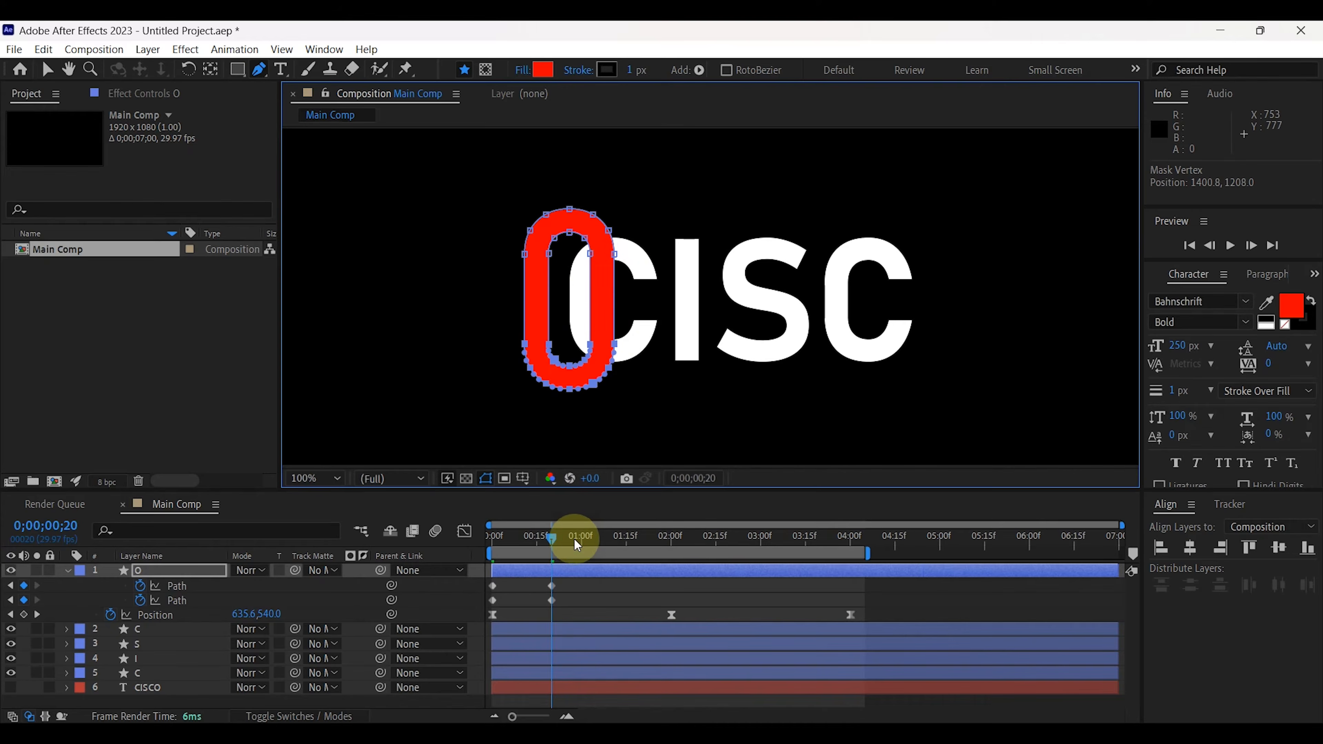
left_click_drag(556, 536, 599, 540)
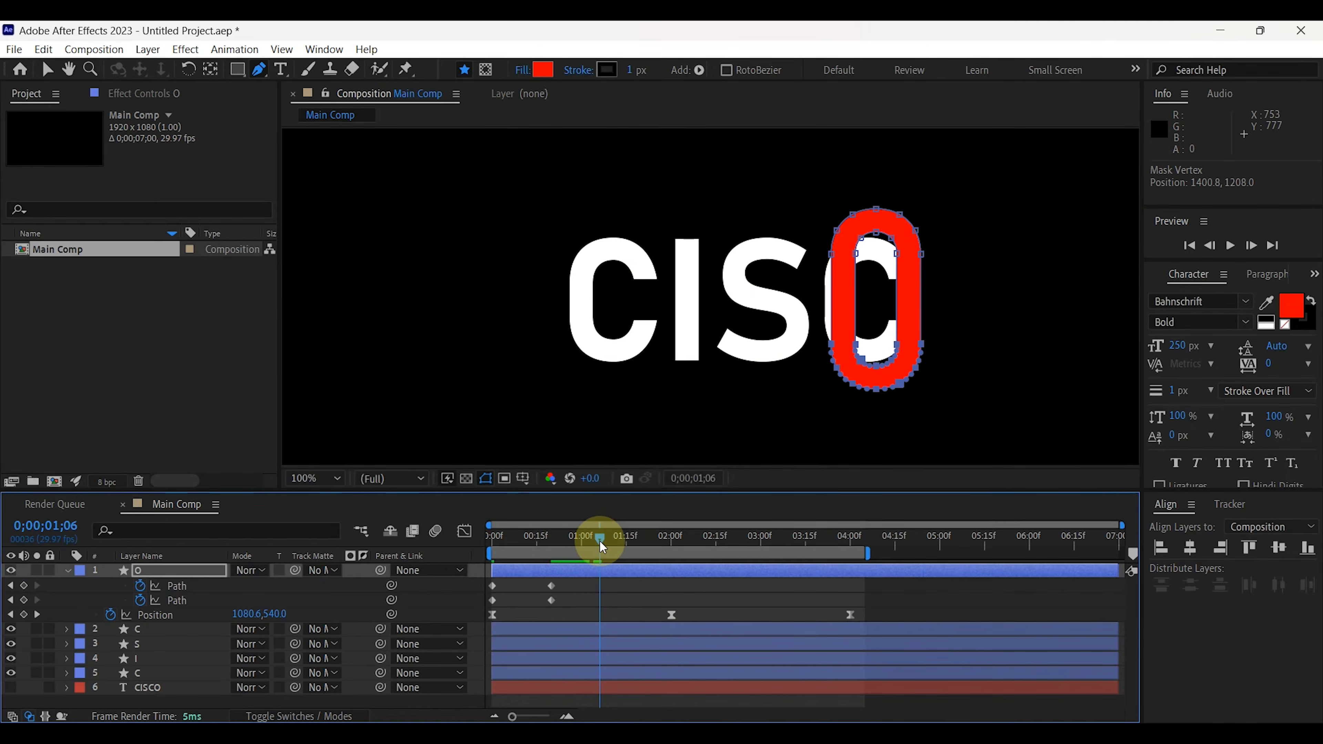
key("ctrl+c")
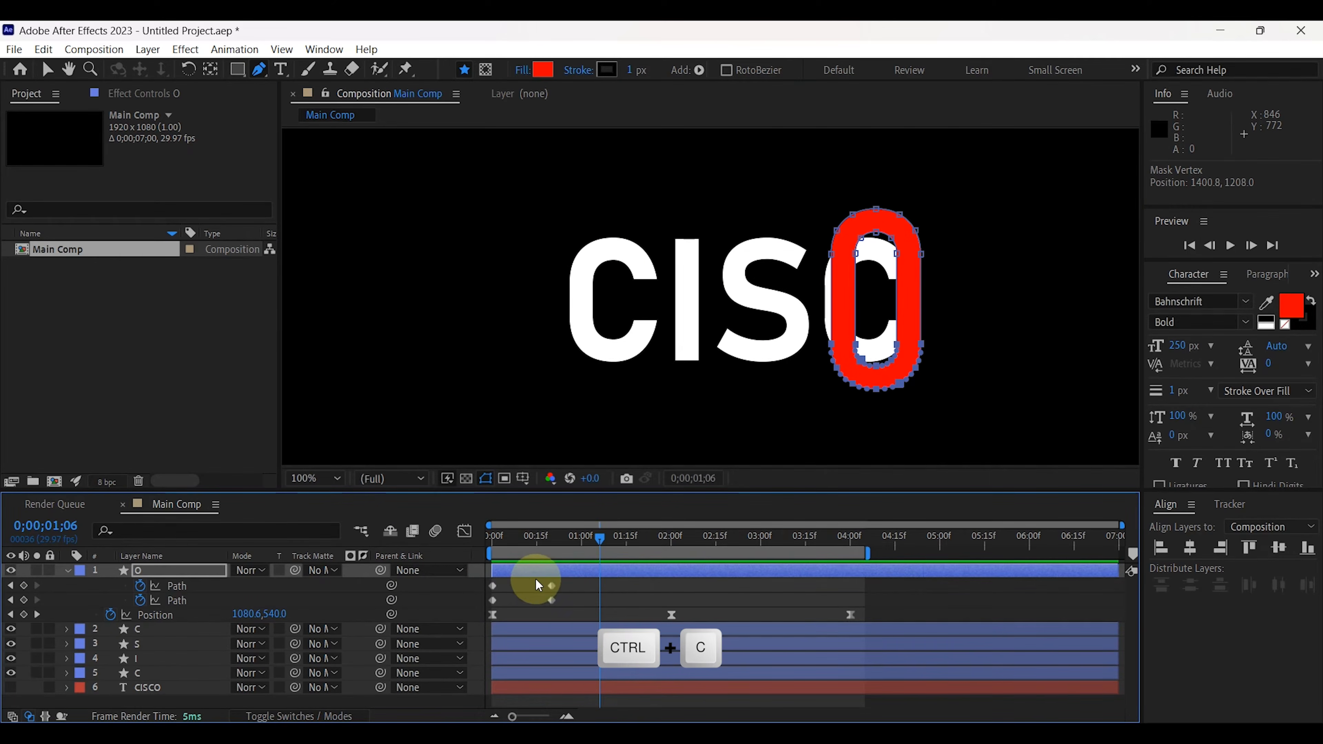
left_click_drag(536, 578, 565, 608)
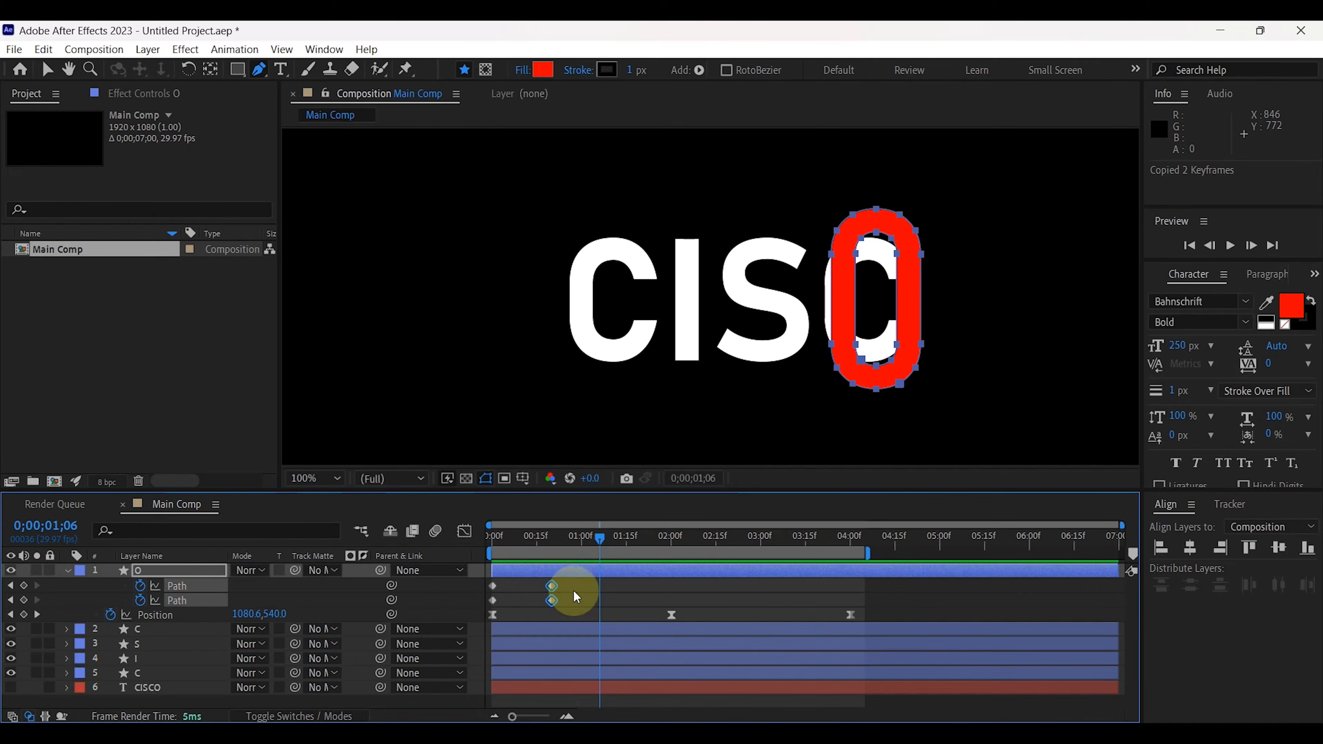
key("ctrl+v")
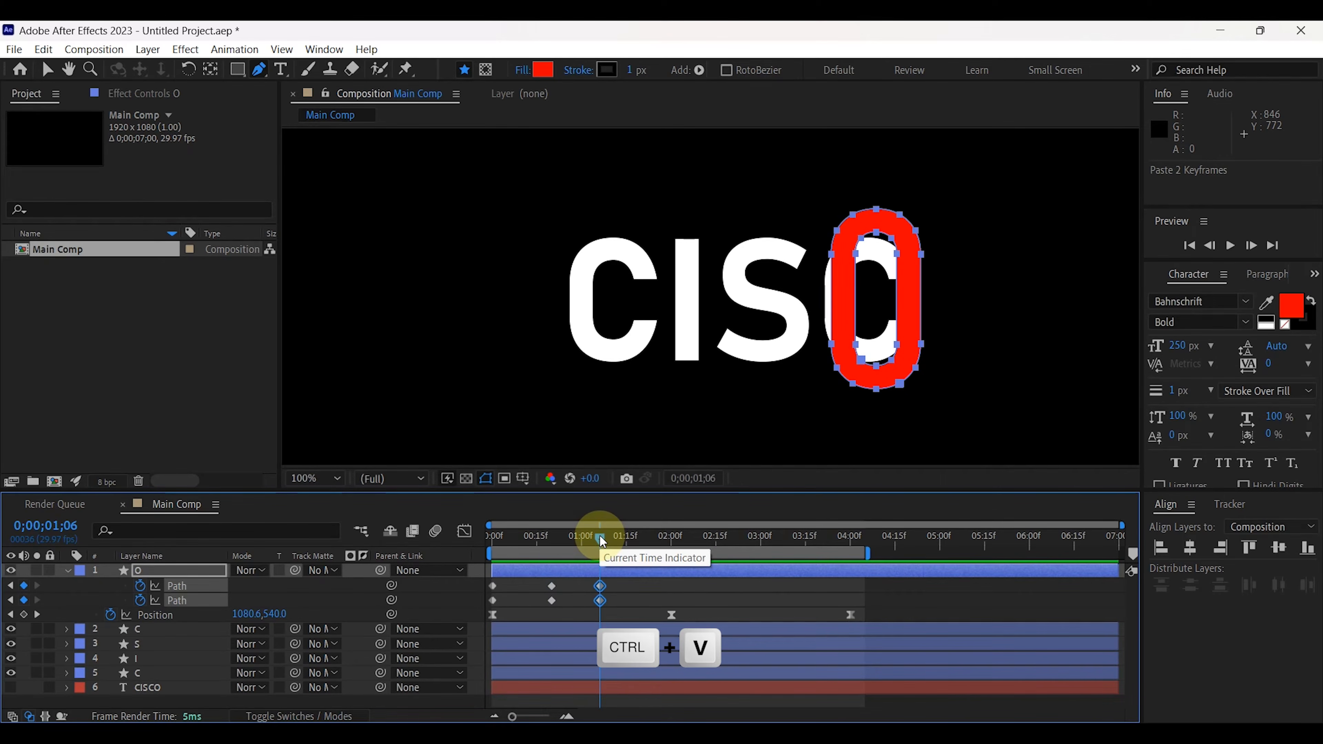
Step: Copy the O layer's two initial Path keyframes to 0;00;02;00 and preview the stretching motion from the start
key("ctrl+c")
left_click_drag(502, 583, 488, 601)
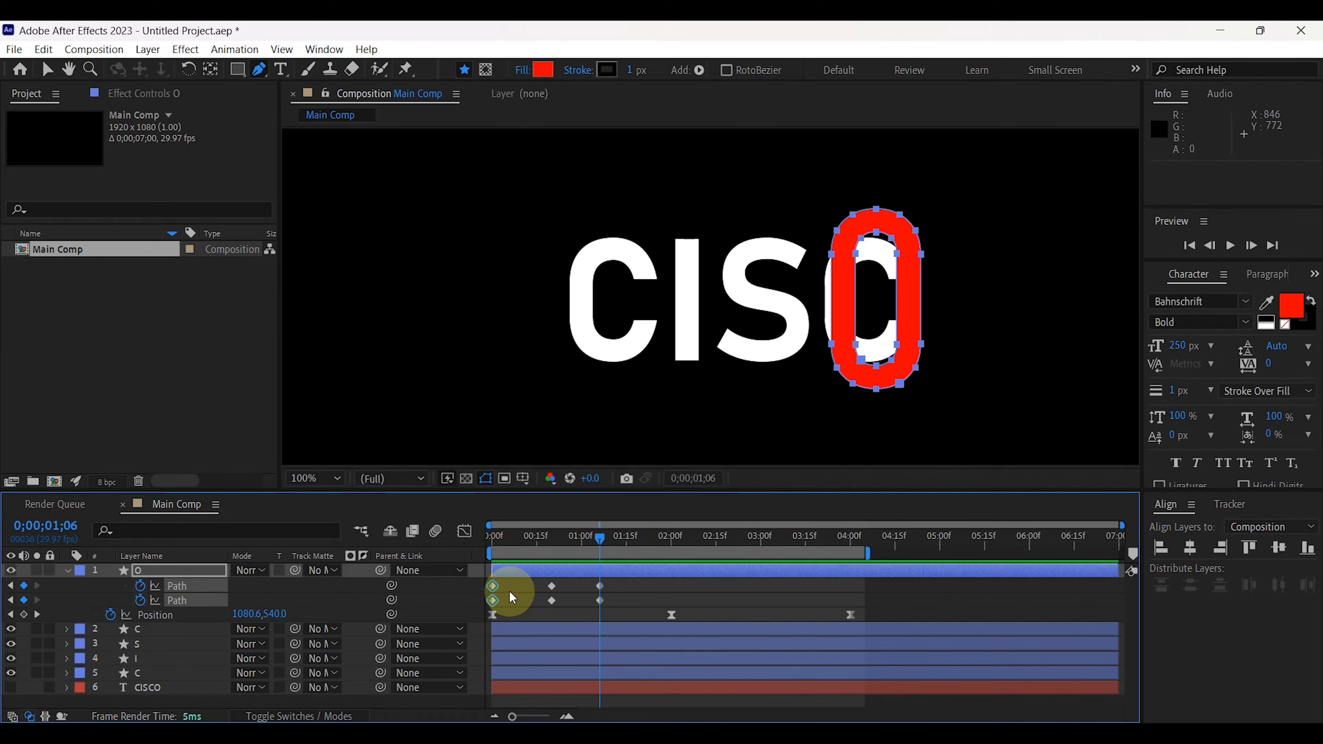
key("ctrl+c")
left_click_drag(599, 543, 560, 545)
key("ctrl+v")
key("Home")
left_click(1230, 245)
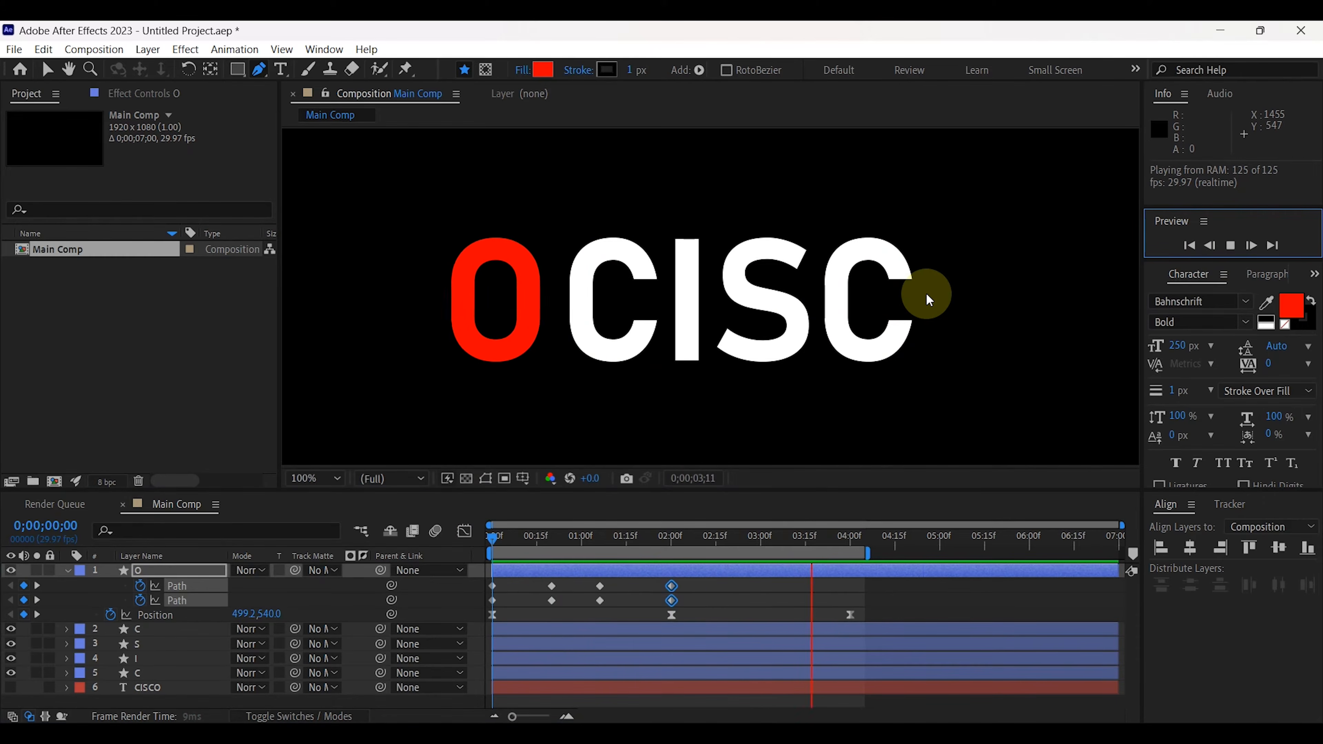
left_click(1230, 245)
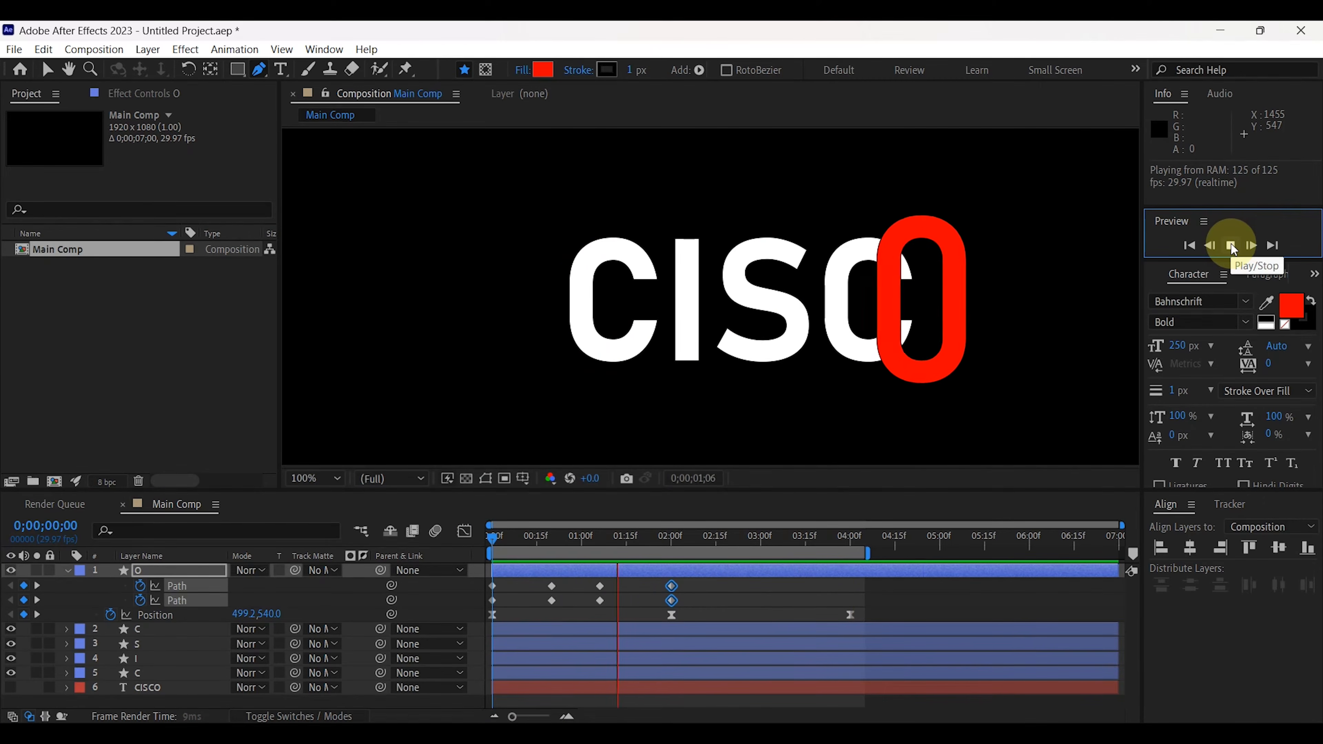
left_click(764, 414)
Step: Apply Easy Ease to all Path keyframes of the O layer and return the current time to the start
left_click_drag(592, 537, 544, 542)
left_click_drag(699, 587, 488, 604)
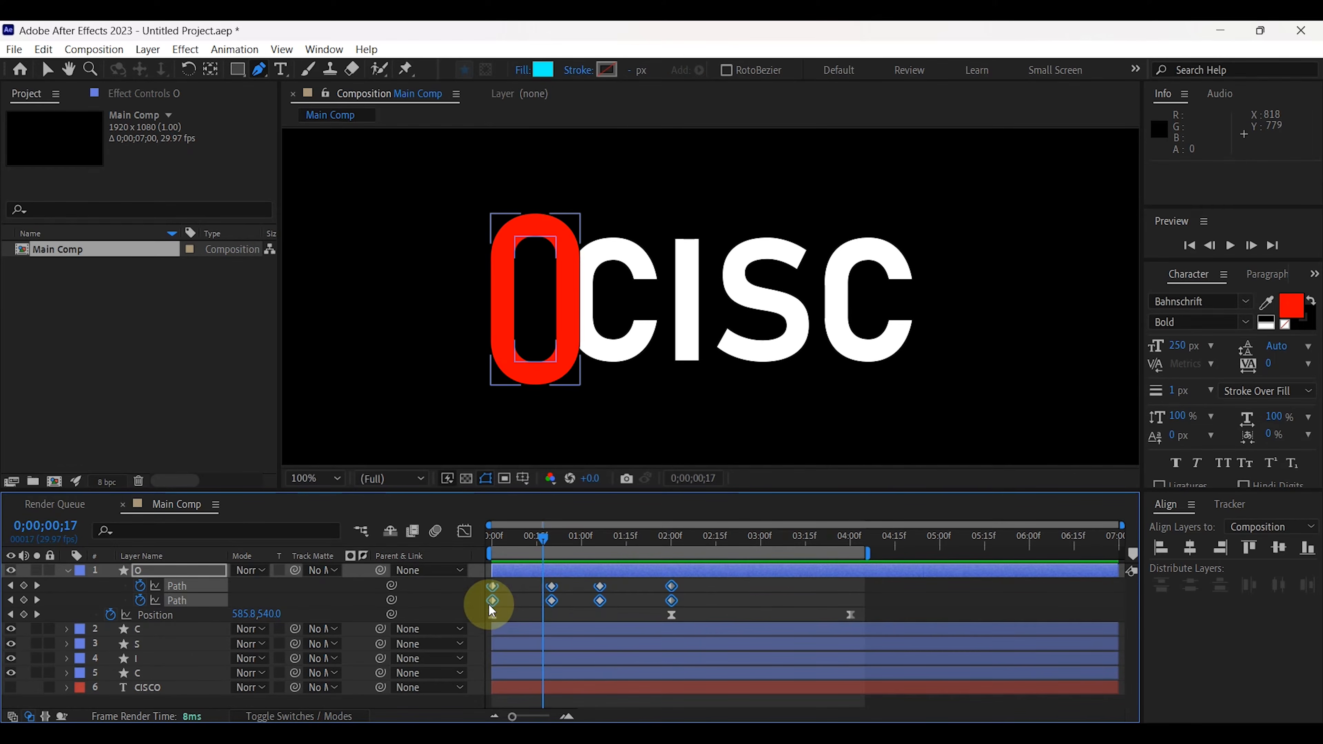
right_click(549, 600)
mouse_move(651, 591)
left_click(812, 647)
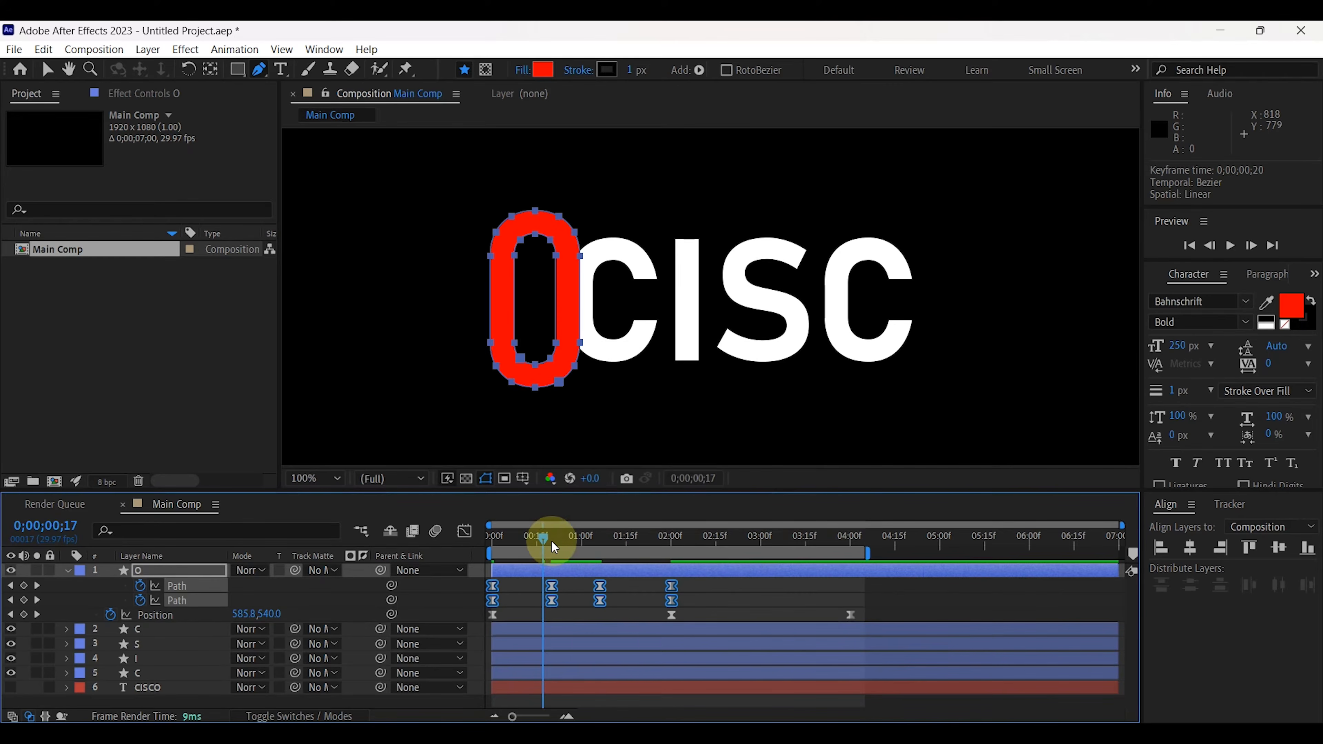
left_click_drag(550, 539, 467, 538)
Step: Collapse the O layer's properties and pre-compose the C, S, I and C letter layers as "Cisc", moving all attributes into it
key("u")
key("u")
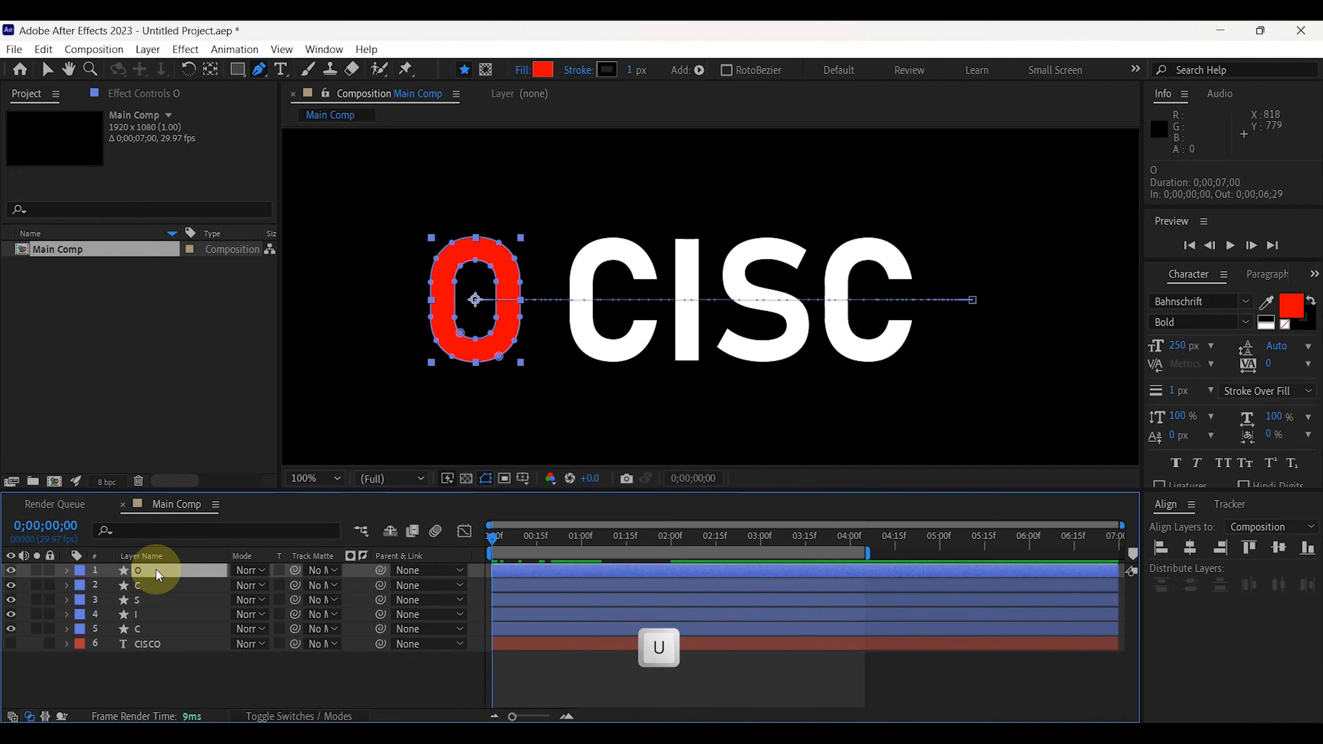
left_click(140, 585)
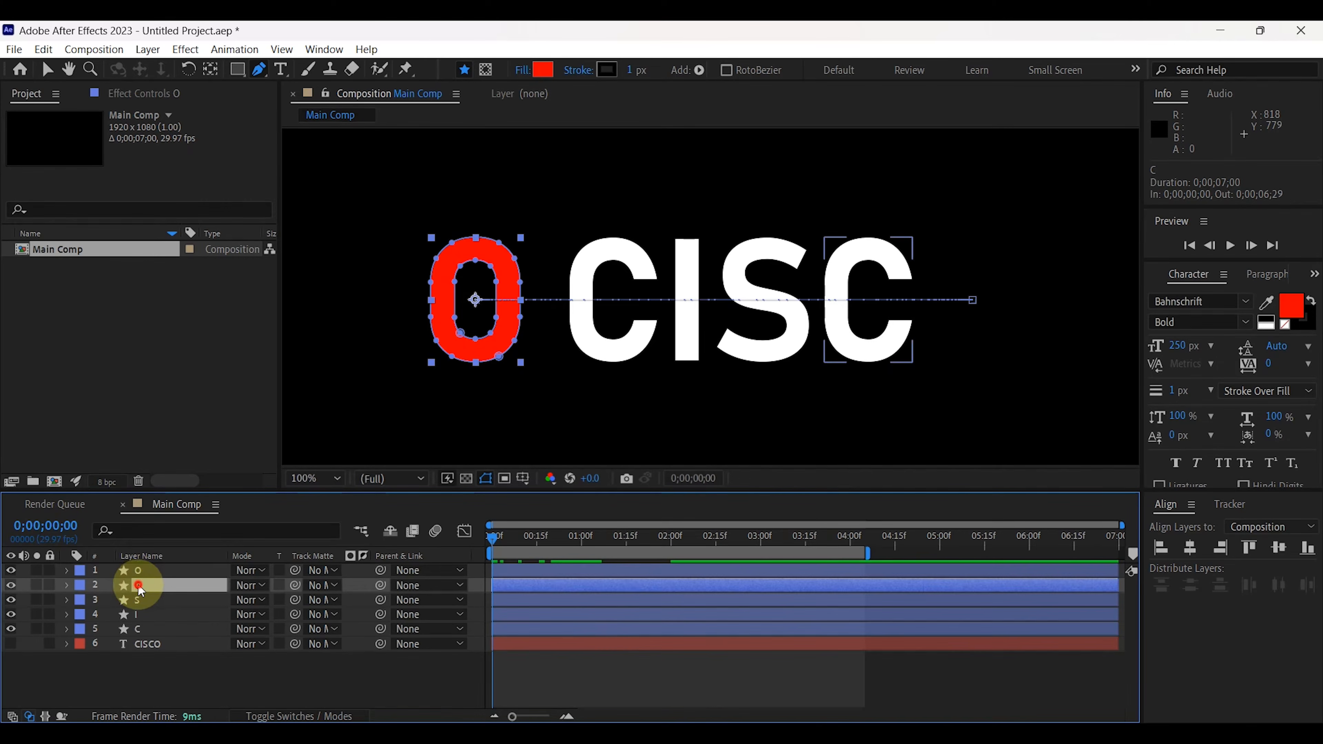
left_click(144, 628, "shift")
right_click(150, 608)
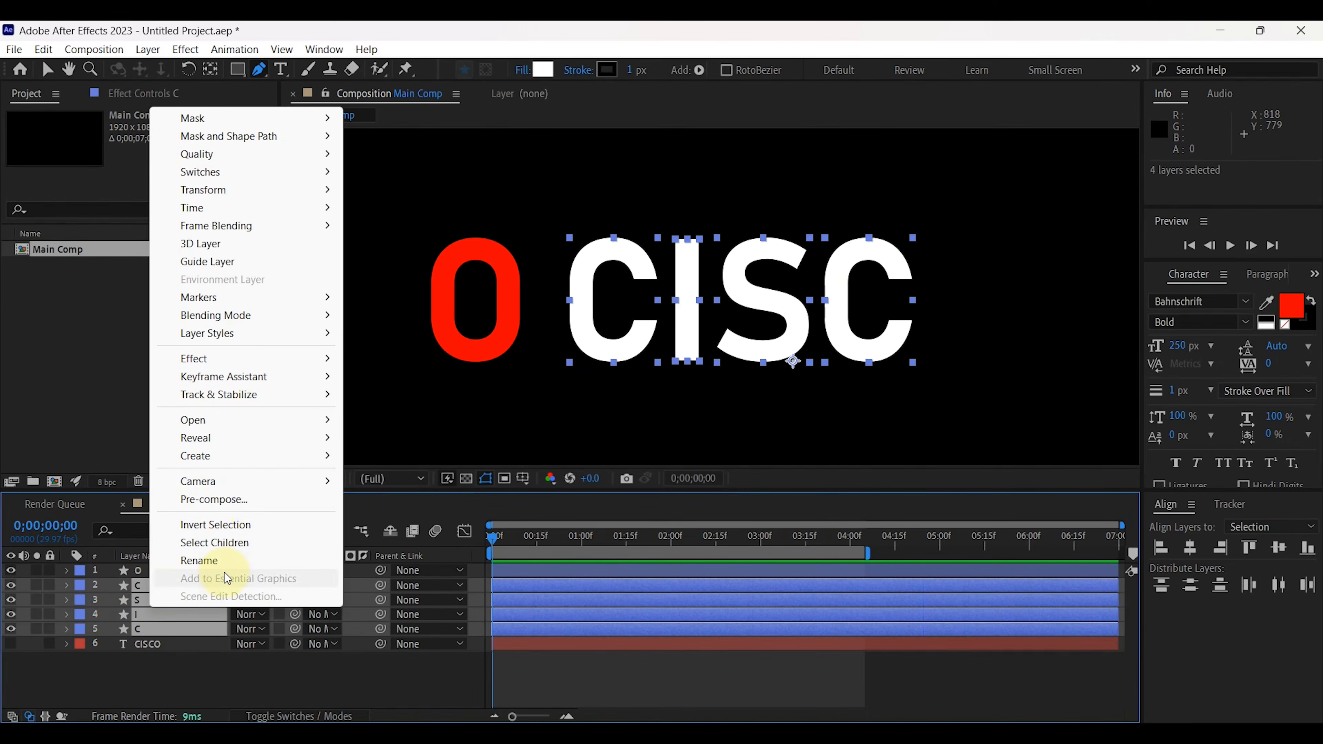
left_click(218, 500)
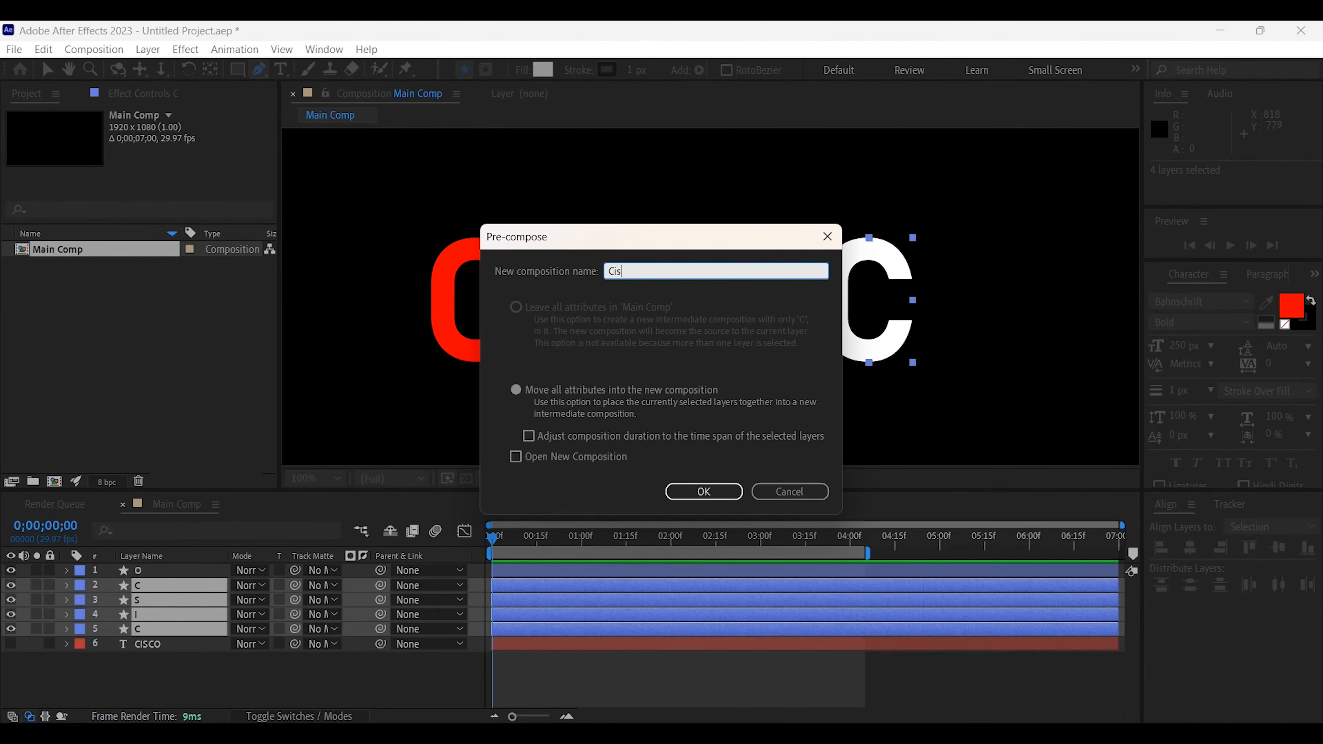
left_click(516, 390)
left_click(727, 493)
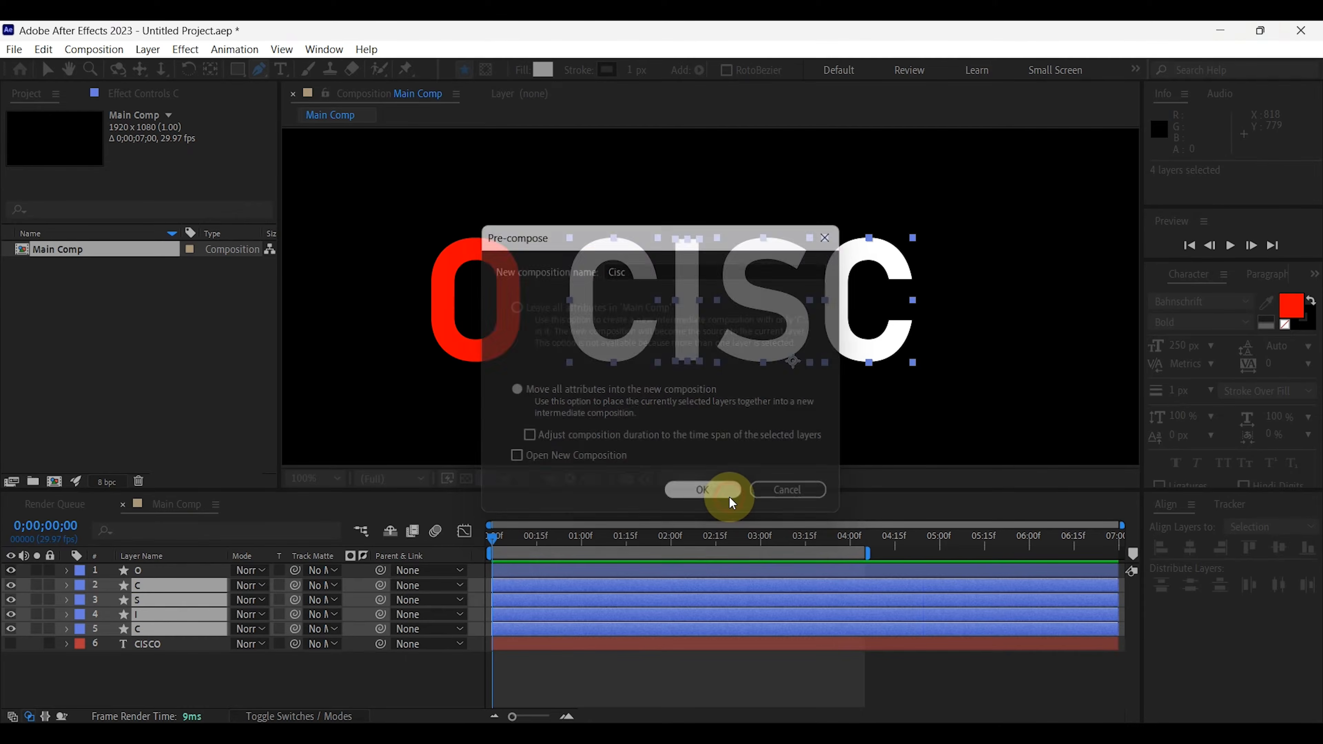
Step: Display the Switches column in the timeline and turn on Collapse Transformations for the Cisc layer
left_click(163, 586)
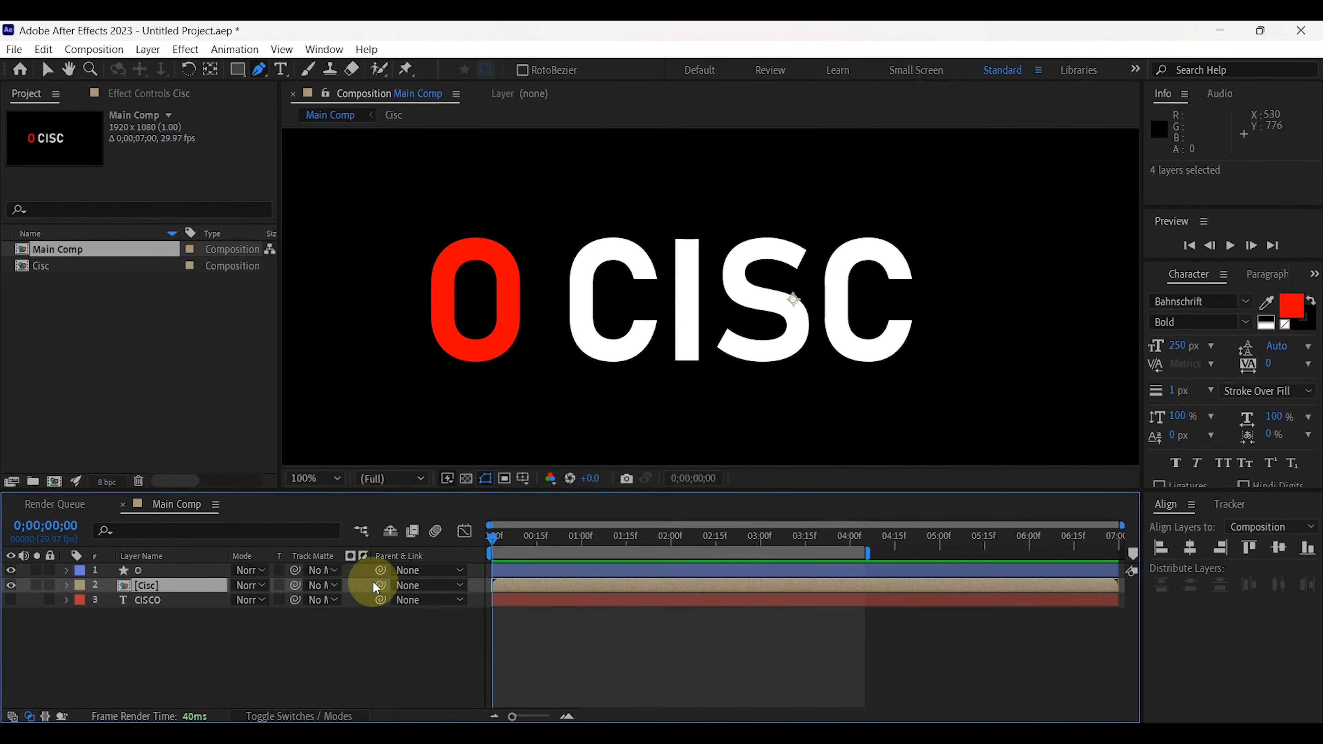
right_click(364, 557)
mouse_move(438, 619)
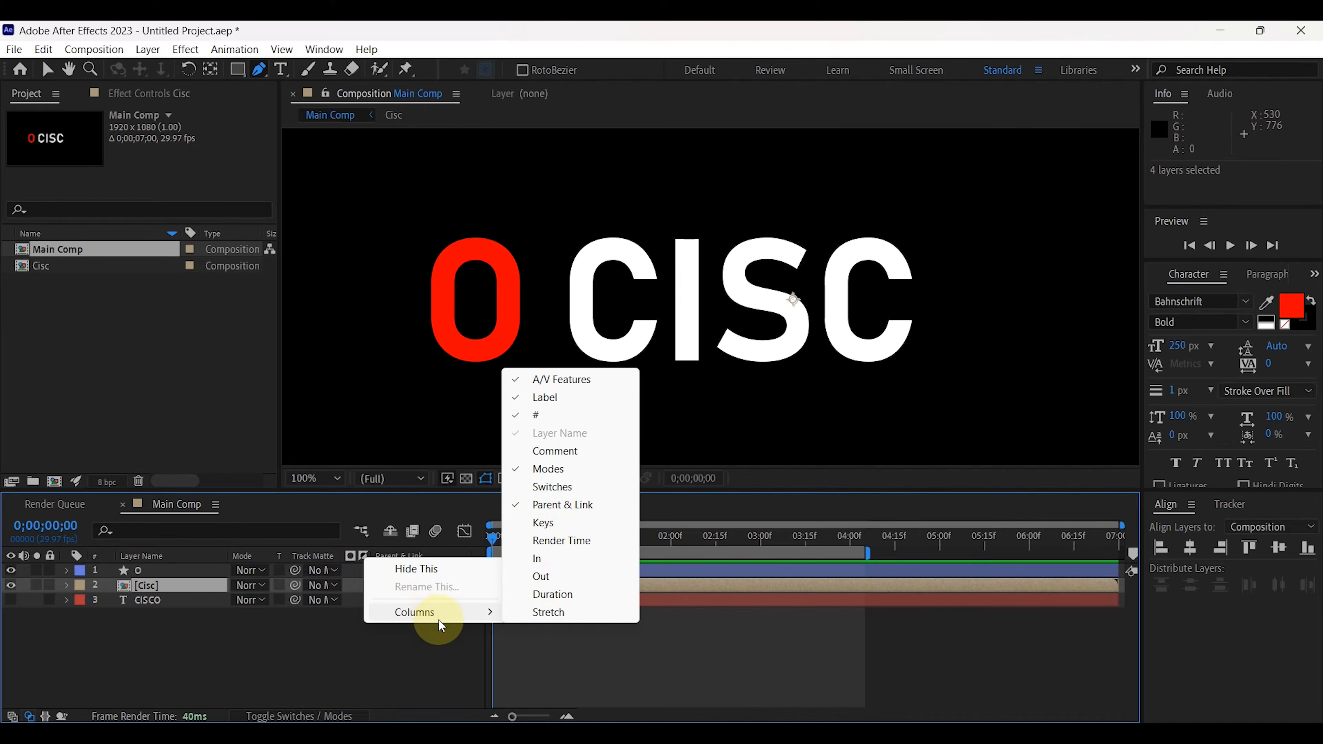
left_click(551, 487)
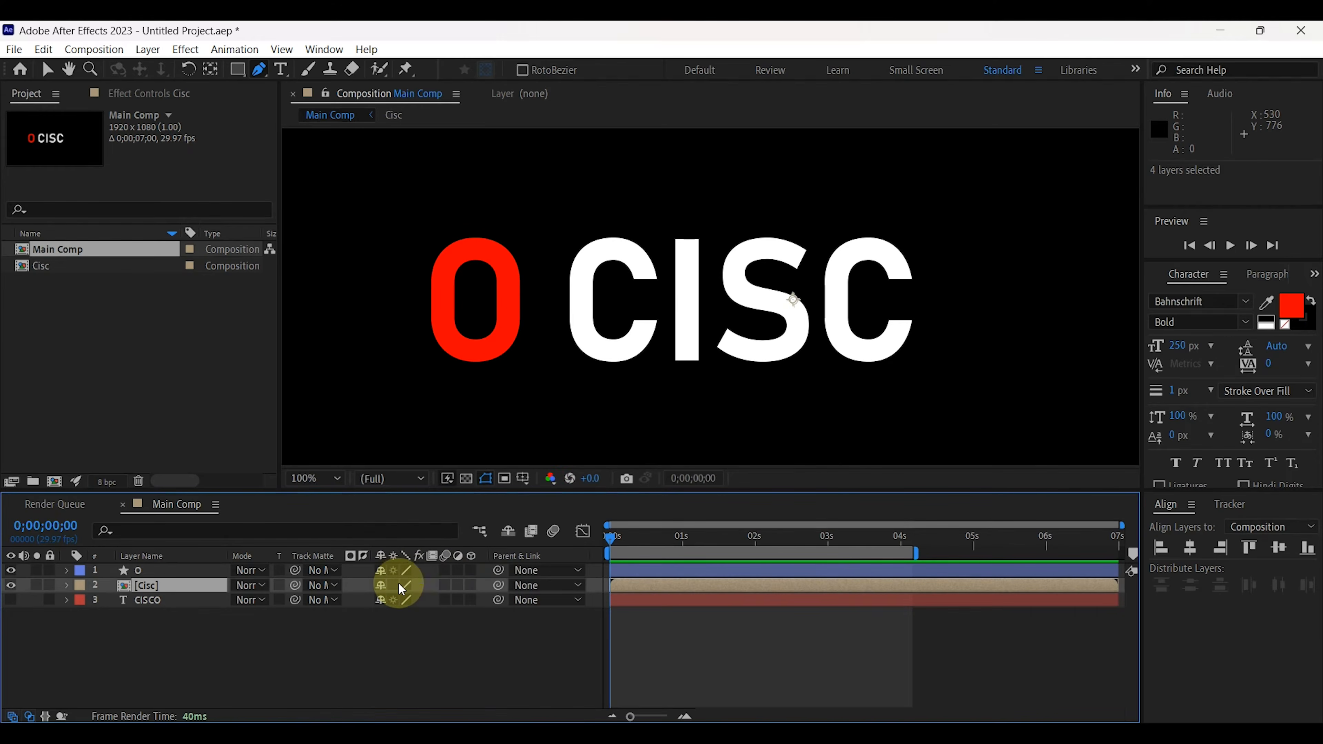
left_click(394, 585)
Step: Show the O layer's keyframes, move the current time to 0;00;02;00 and deselect all layers
left_click(151, 571)
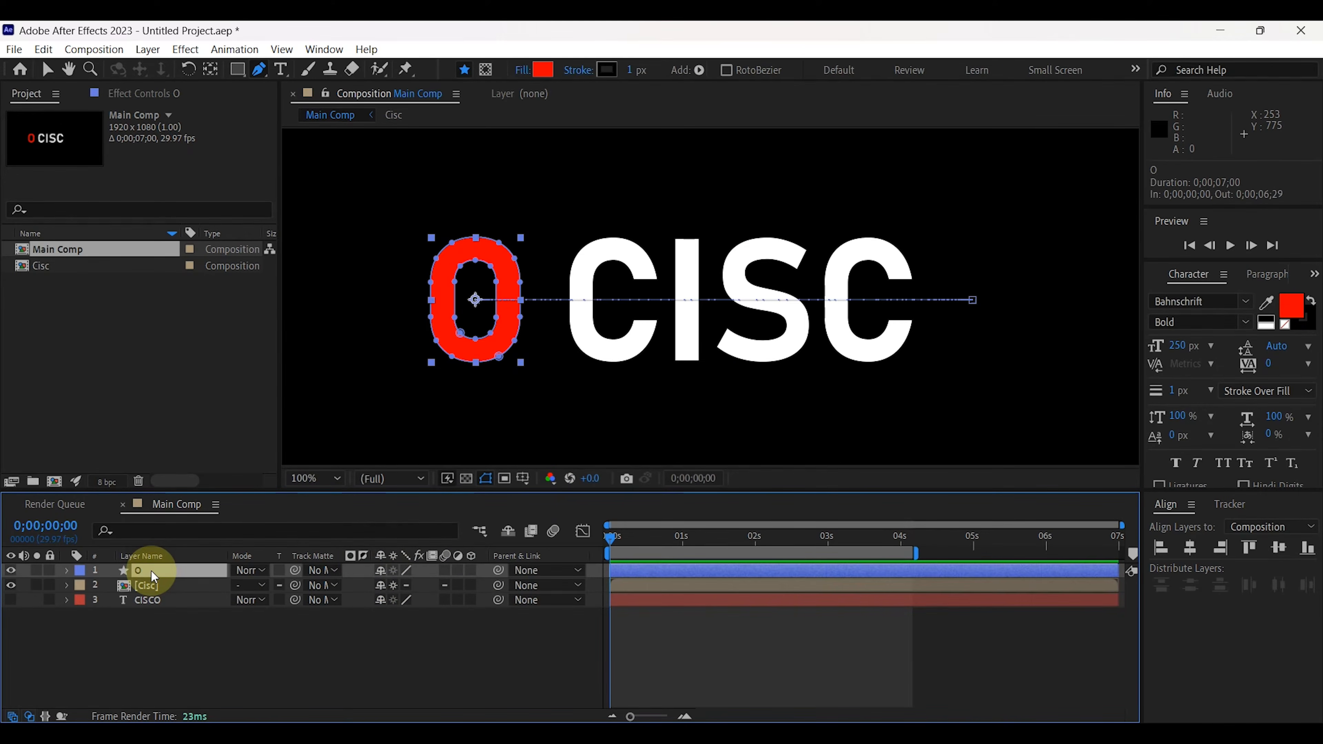
key("u")
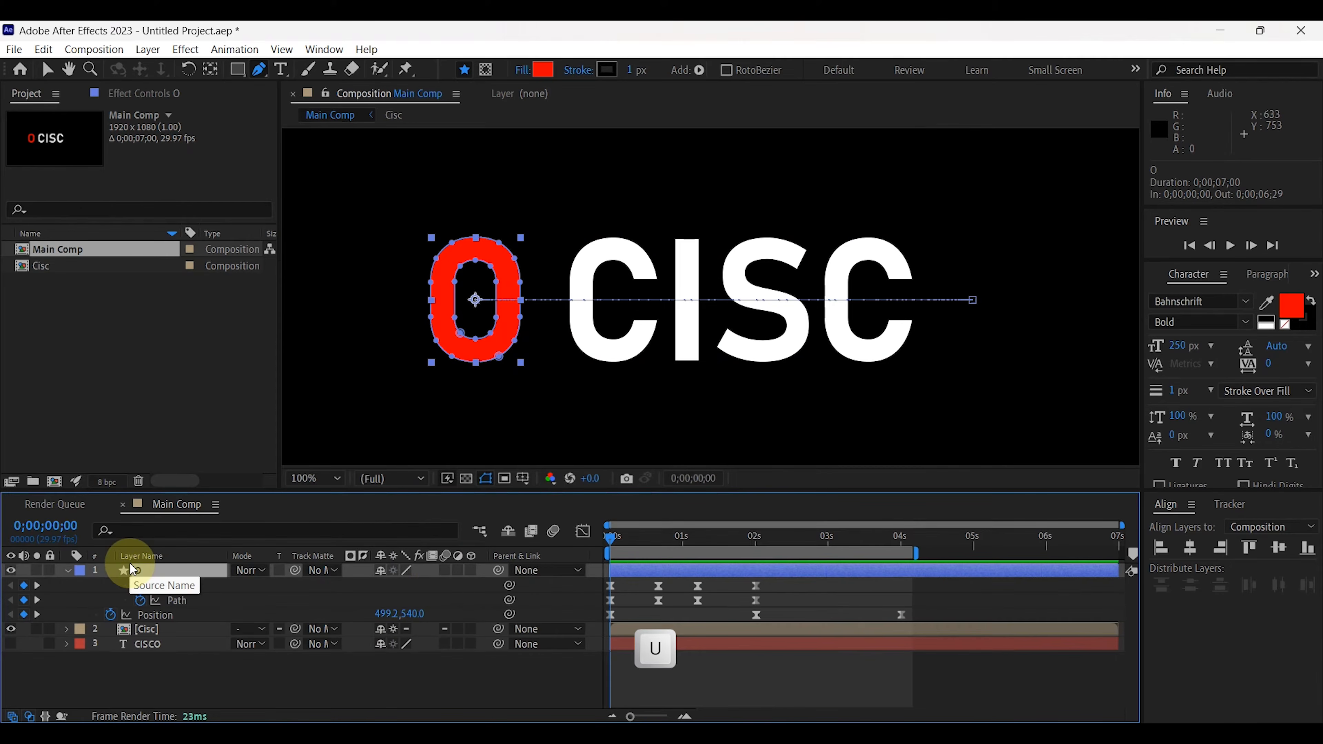
left_click(754, 545)
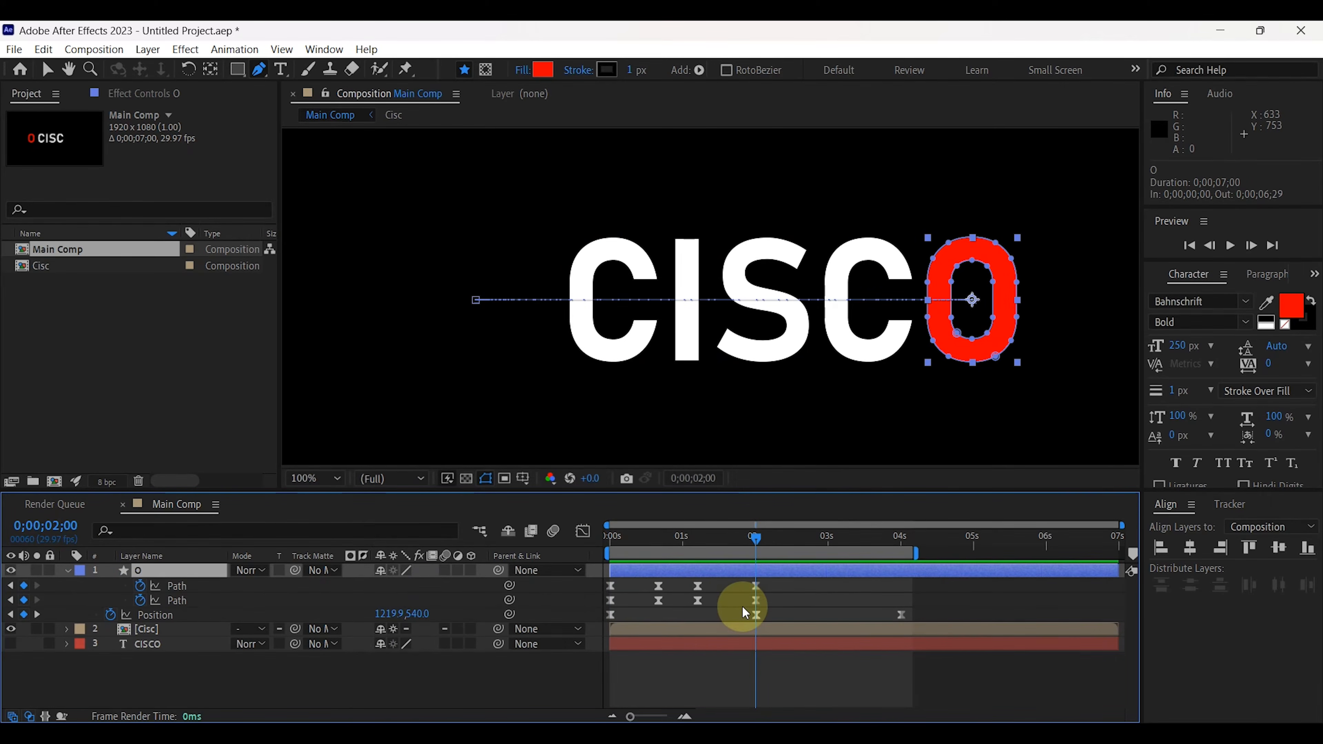
left_click(293, 689)
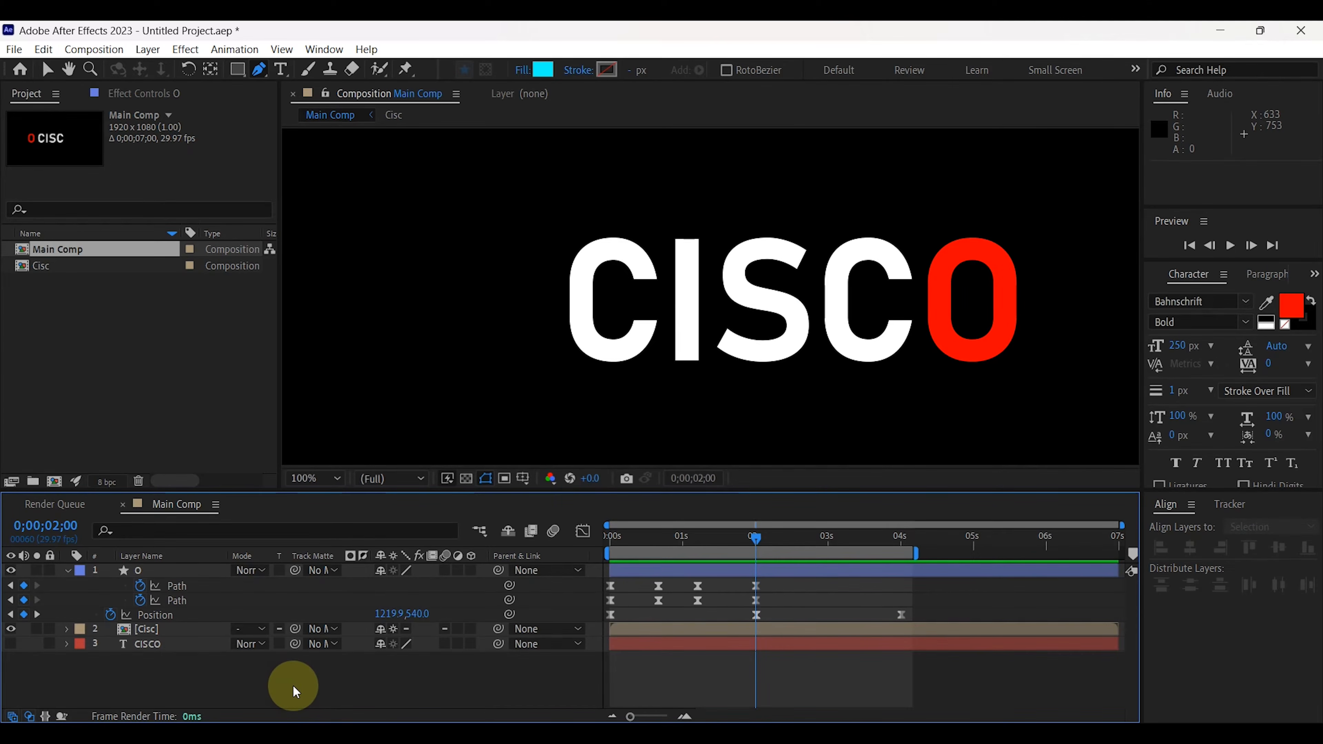
Step: Draw a cyan rectangle with no stroke over the letters CISC, about 539 by 188 px, ending beside the red O
left_click(241, 74)
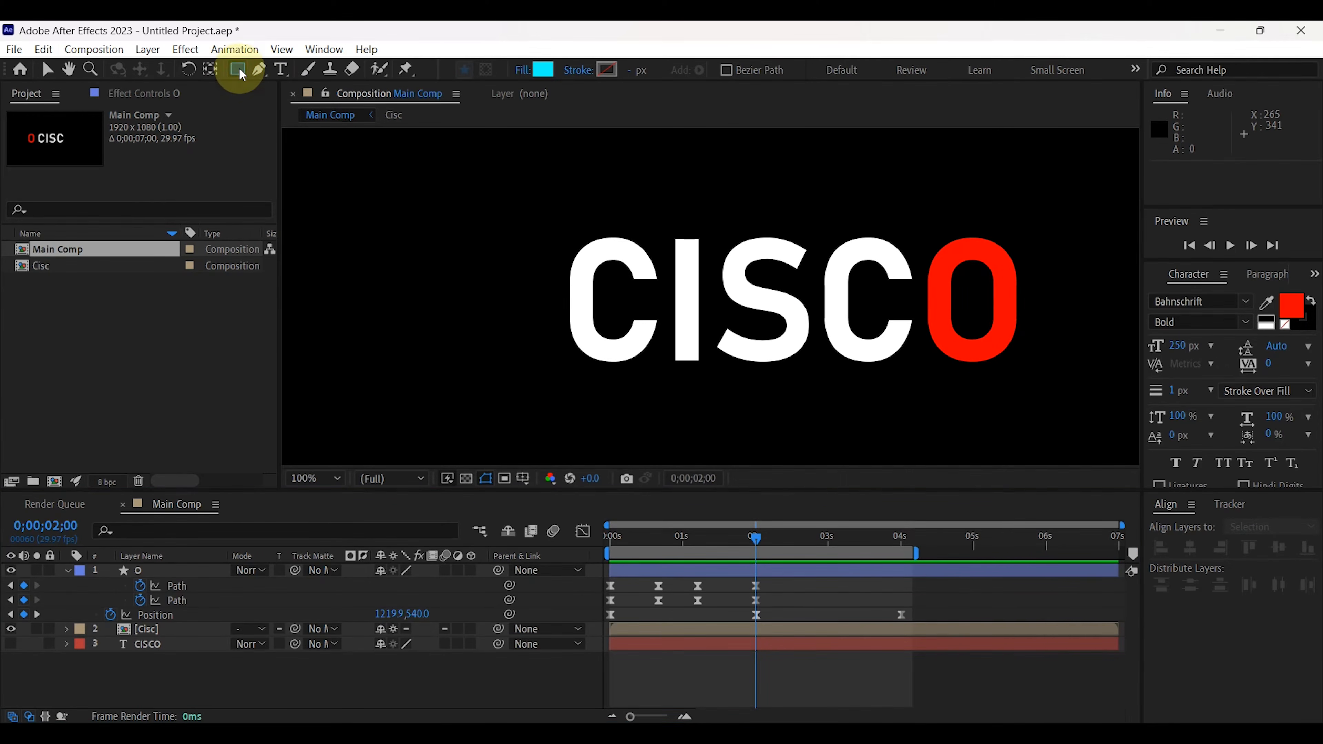
left_click(525, 70)
left_click(633, 431)
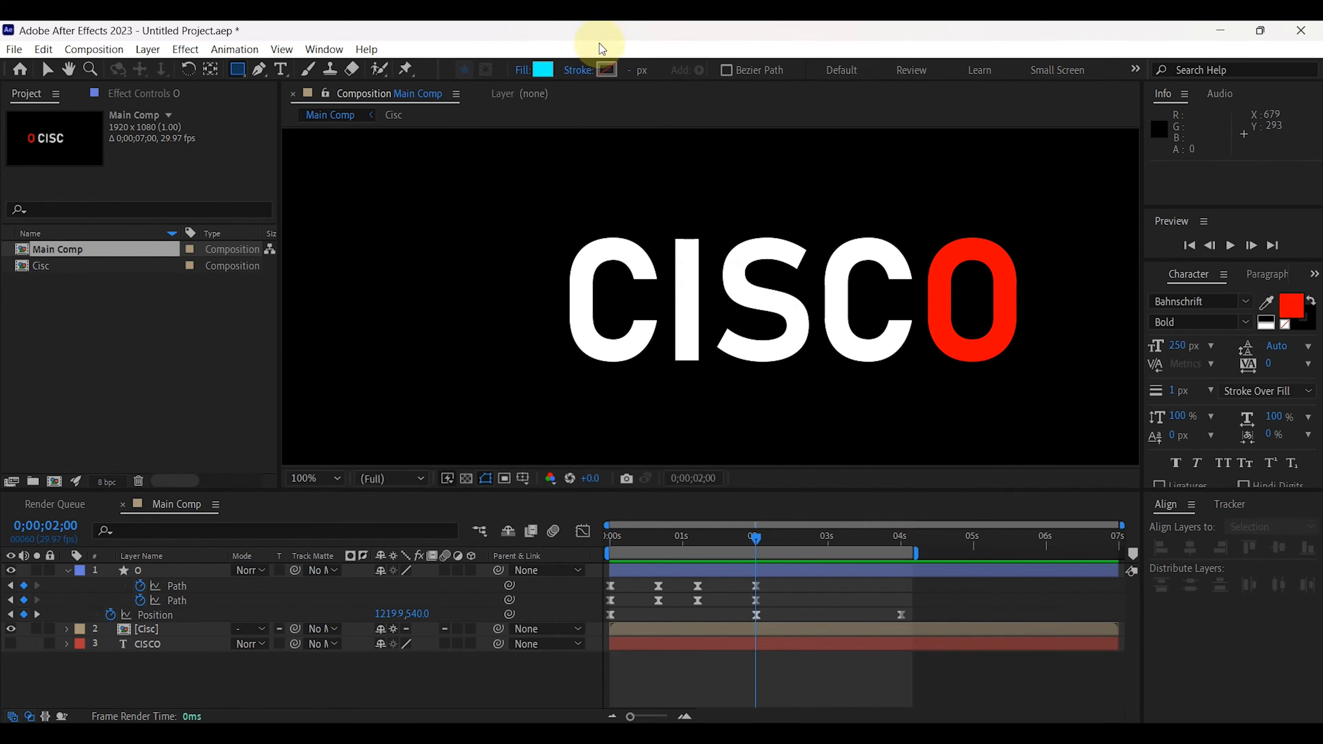
left_click(583, 73)
left_click(574, 334)
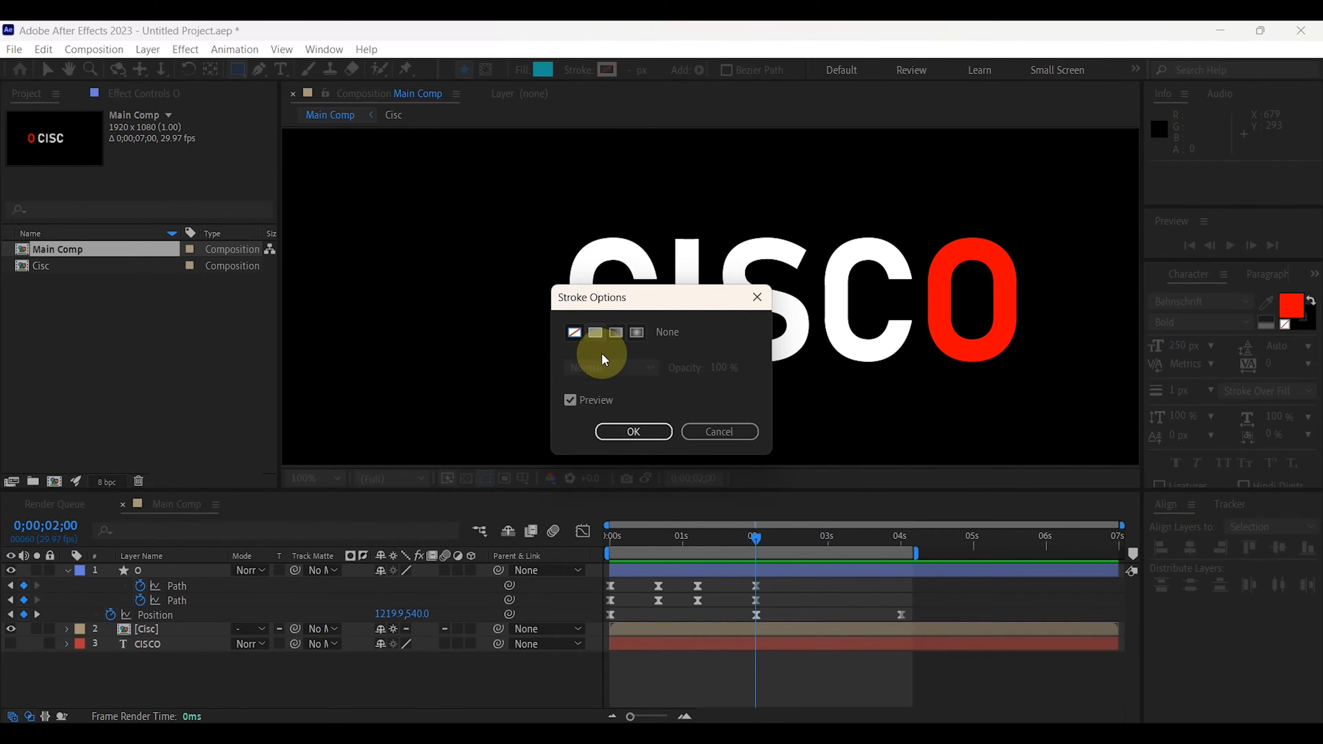
left_click(633, 431)
left_click_drag(927, 237, 555, 366)
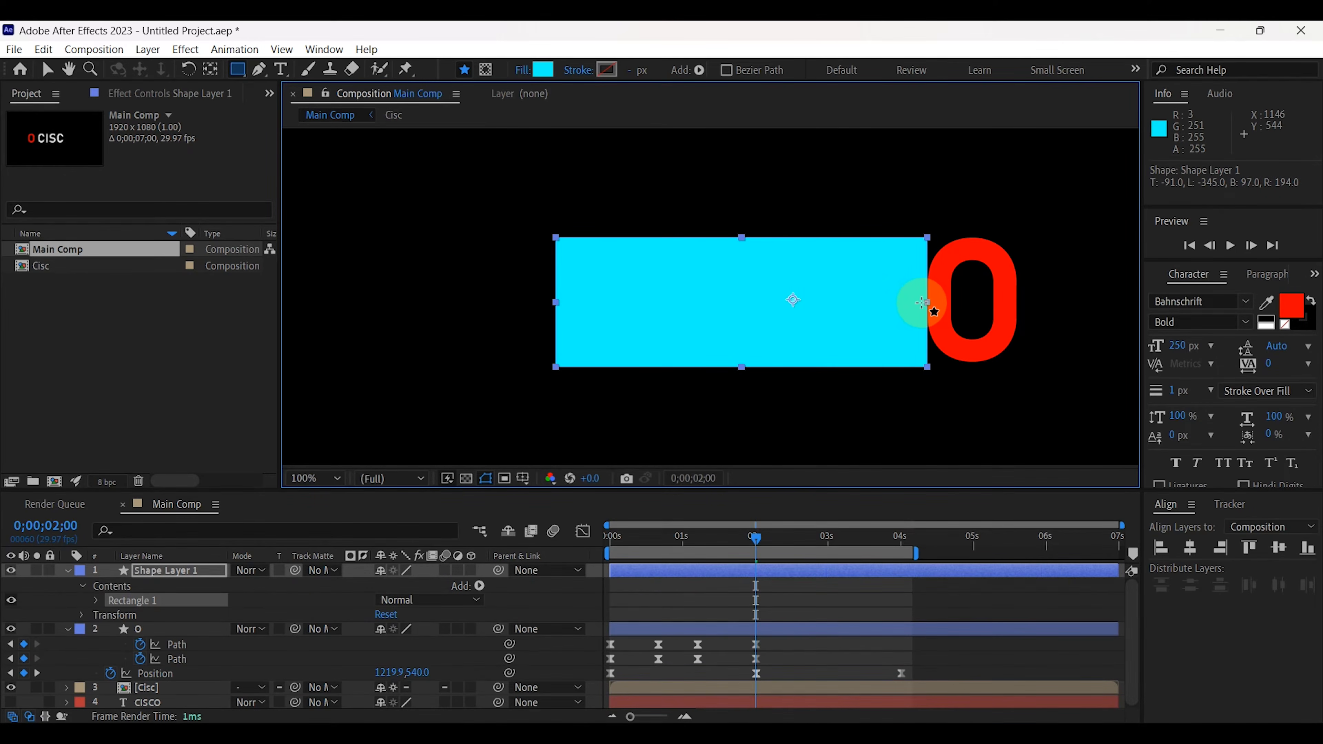
Step: Align the cyan rectangle precisely so that its edge next to the red O touches the letter
scroll(923, 302, "up", 3)
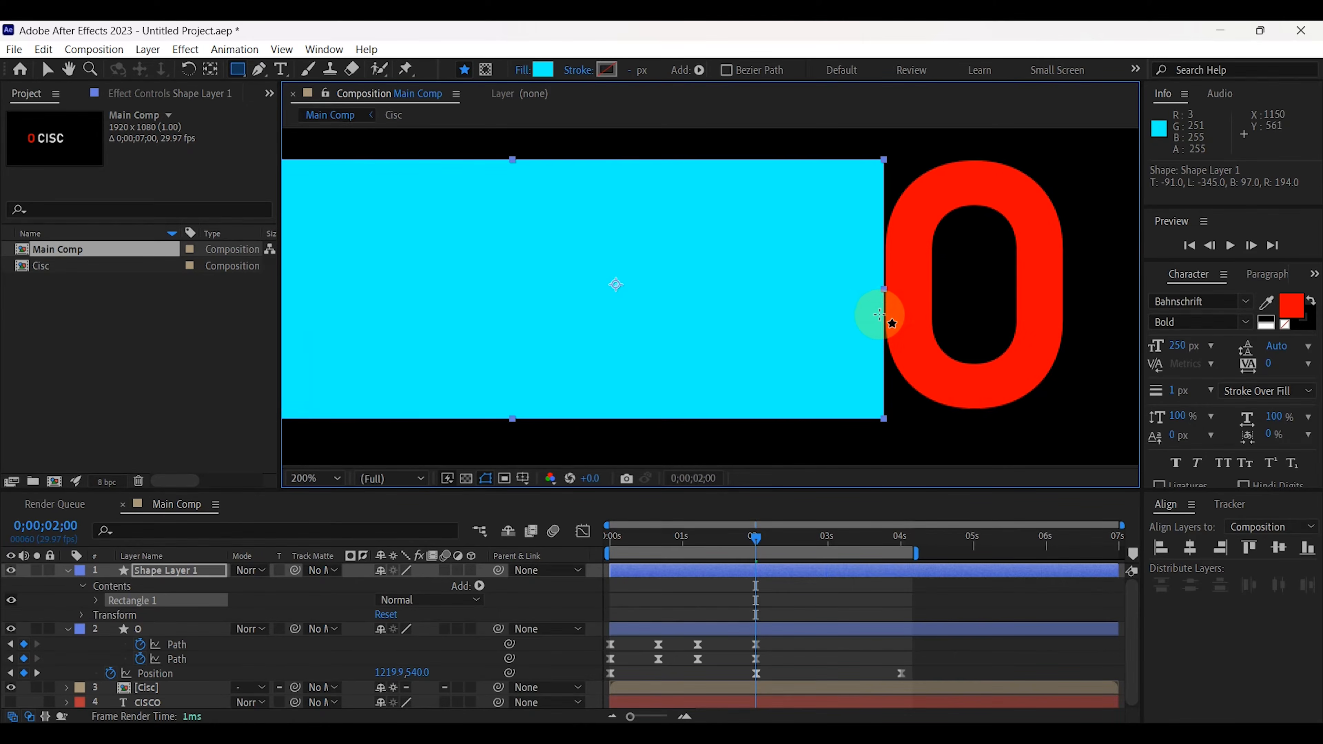
left_click(47, 69)
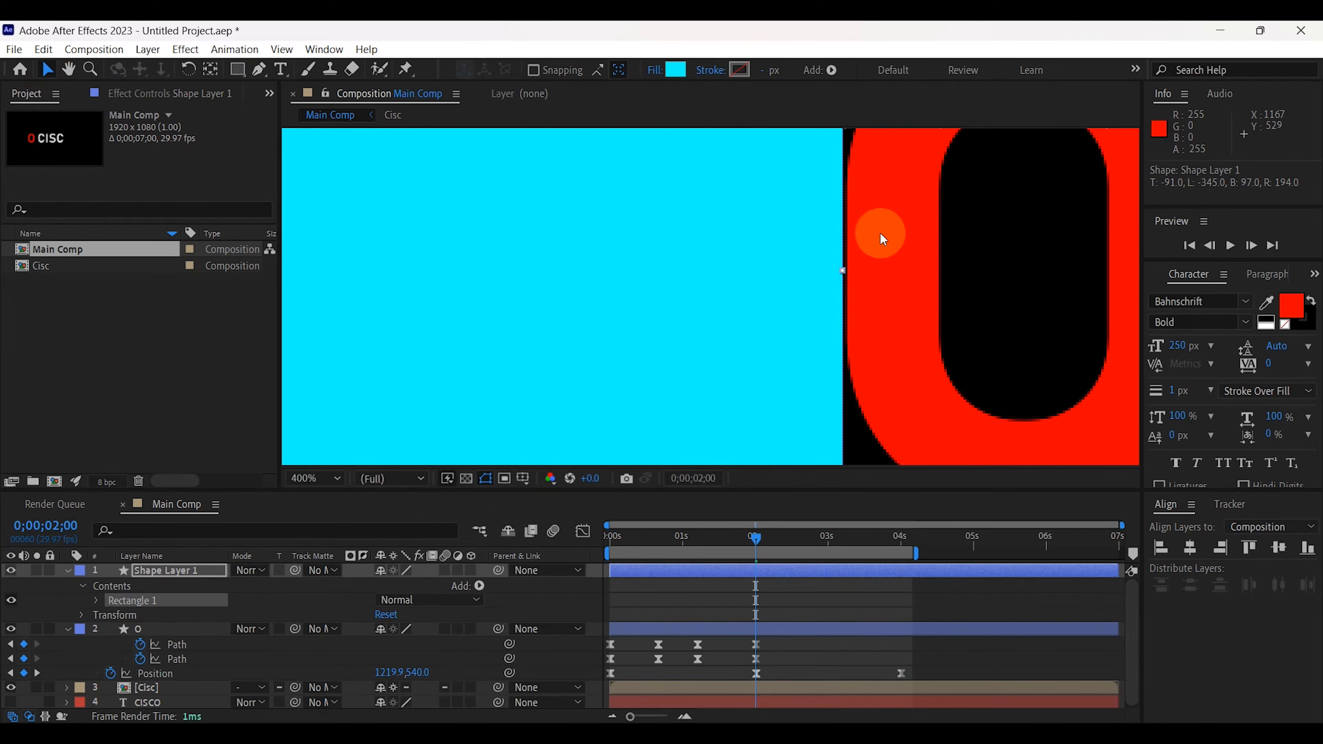
left_click_drag(850, 286, 852, 287)
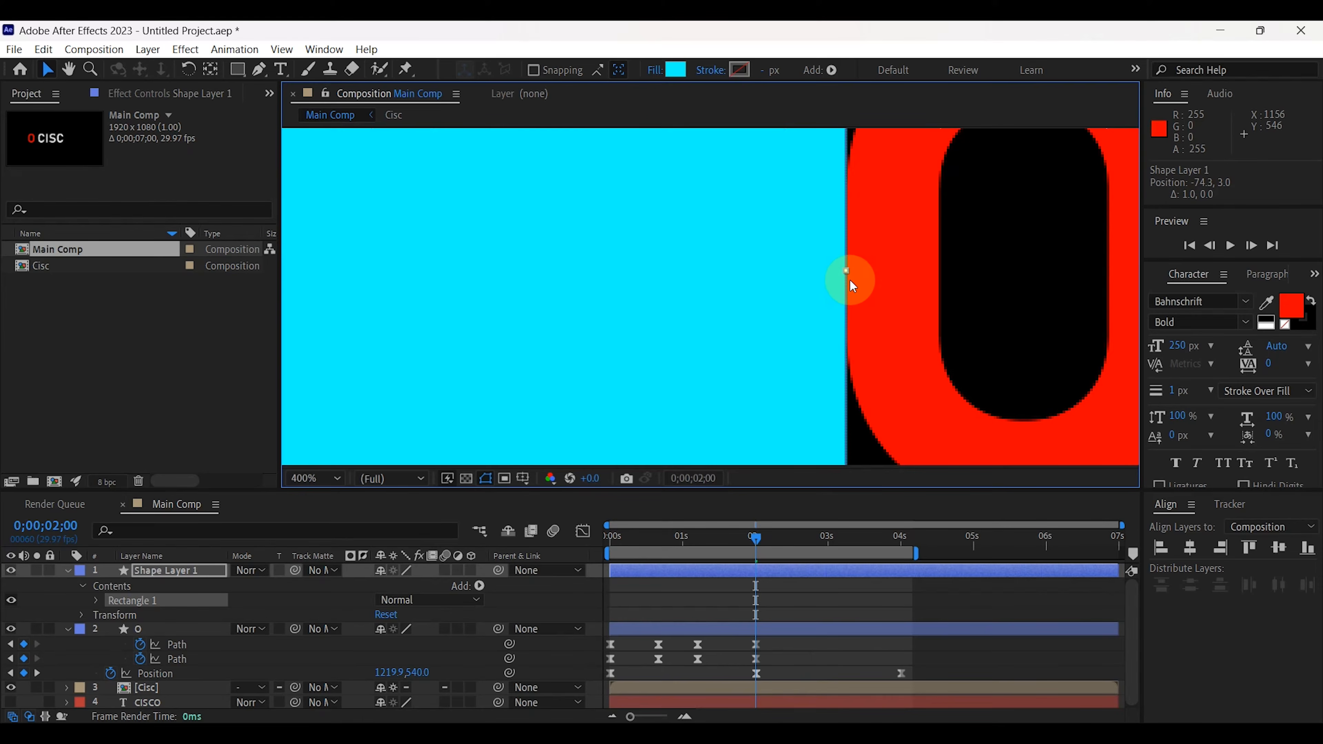
scroll(807, 306, "down", 2)
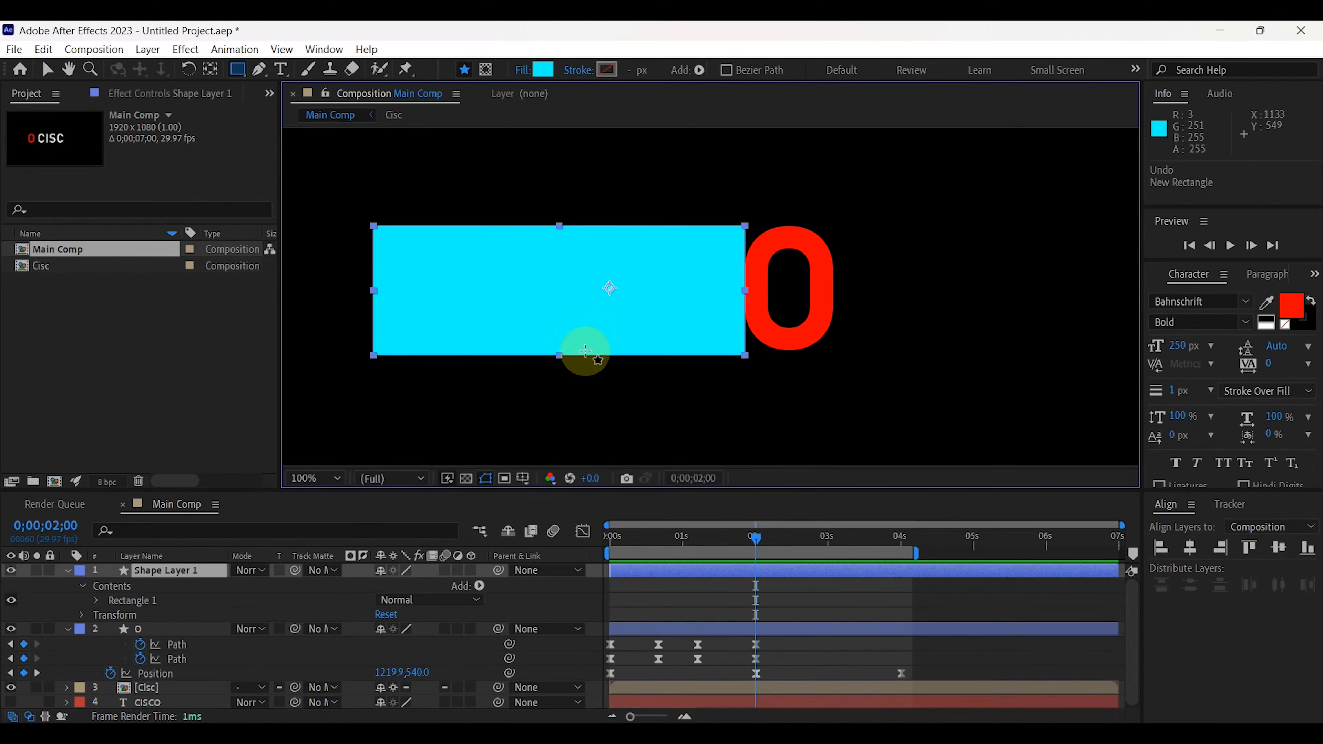
Step: Convert the rectangle's Rectangle Path 1 to a Bezier path and collapse the shape layer's properties
left_click(100, 600)
left_click(97, 601)
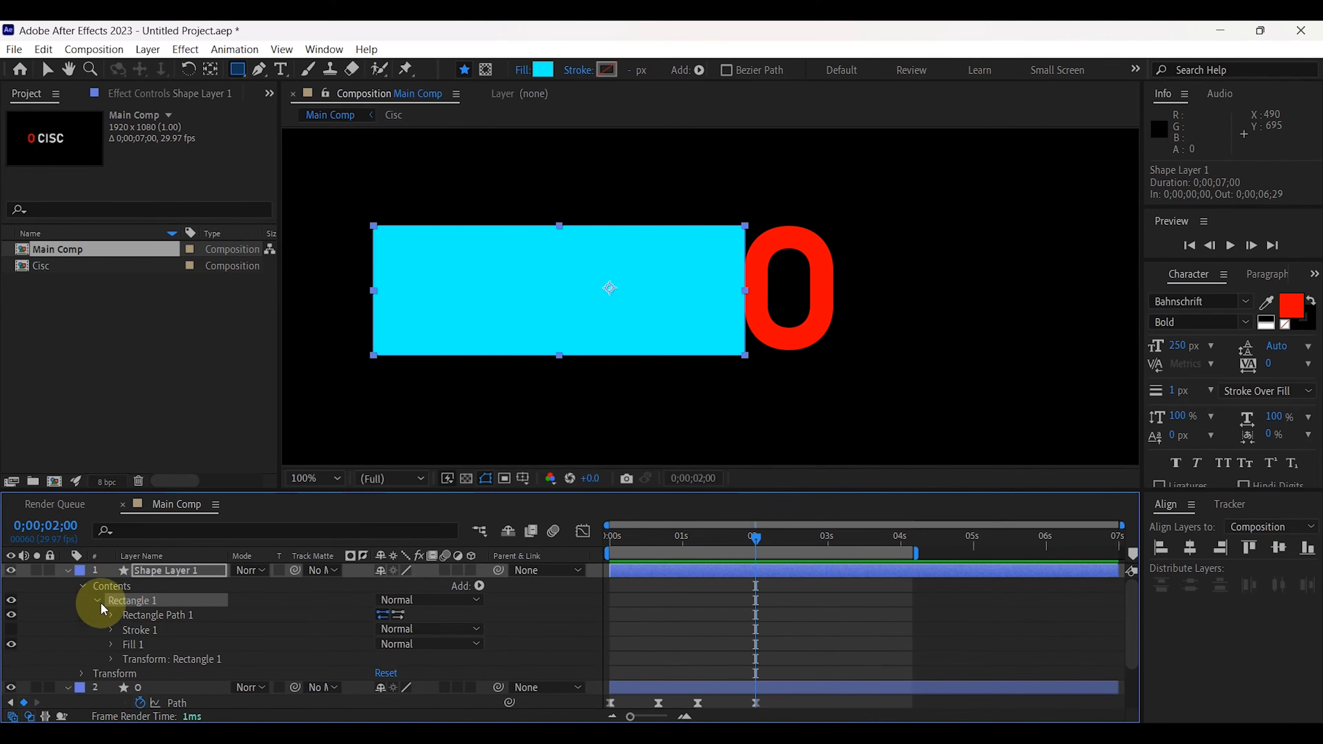
right_click(140, 616)
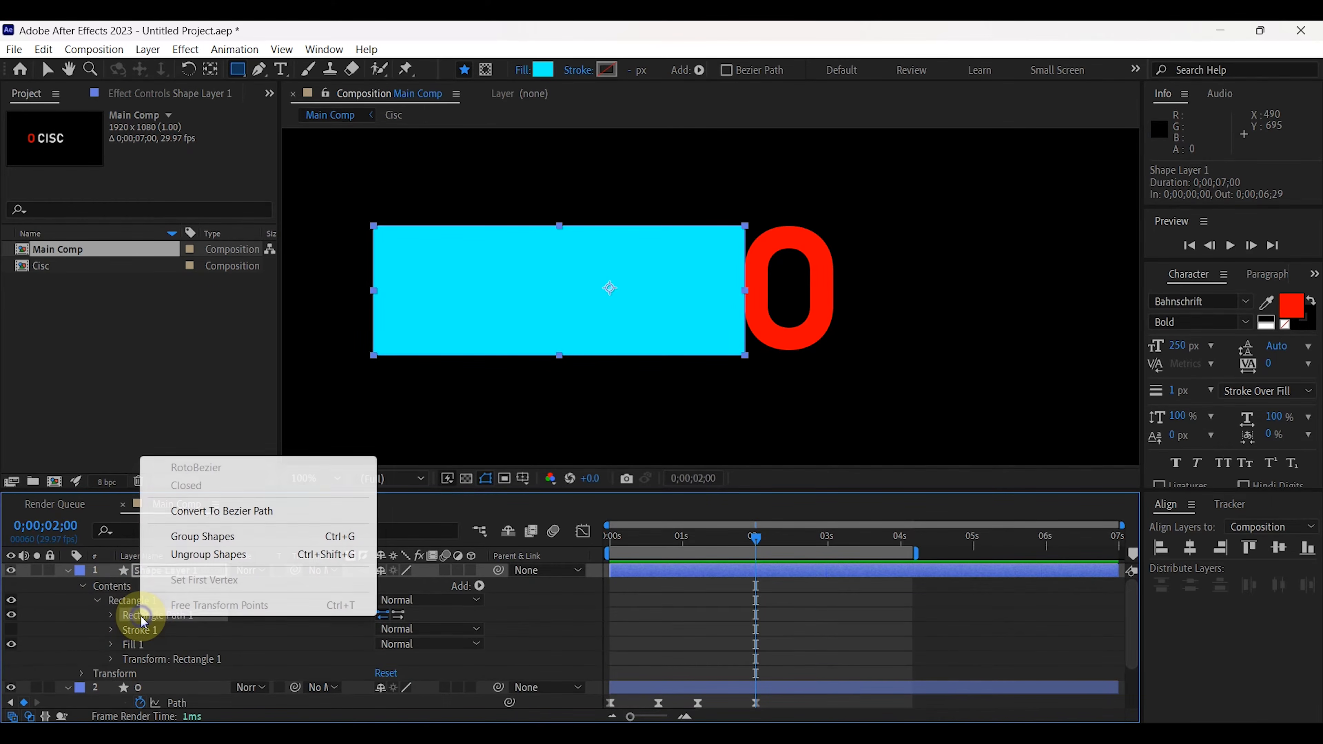
left_click(217, 512)
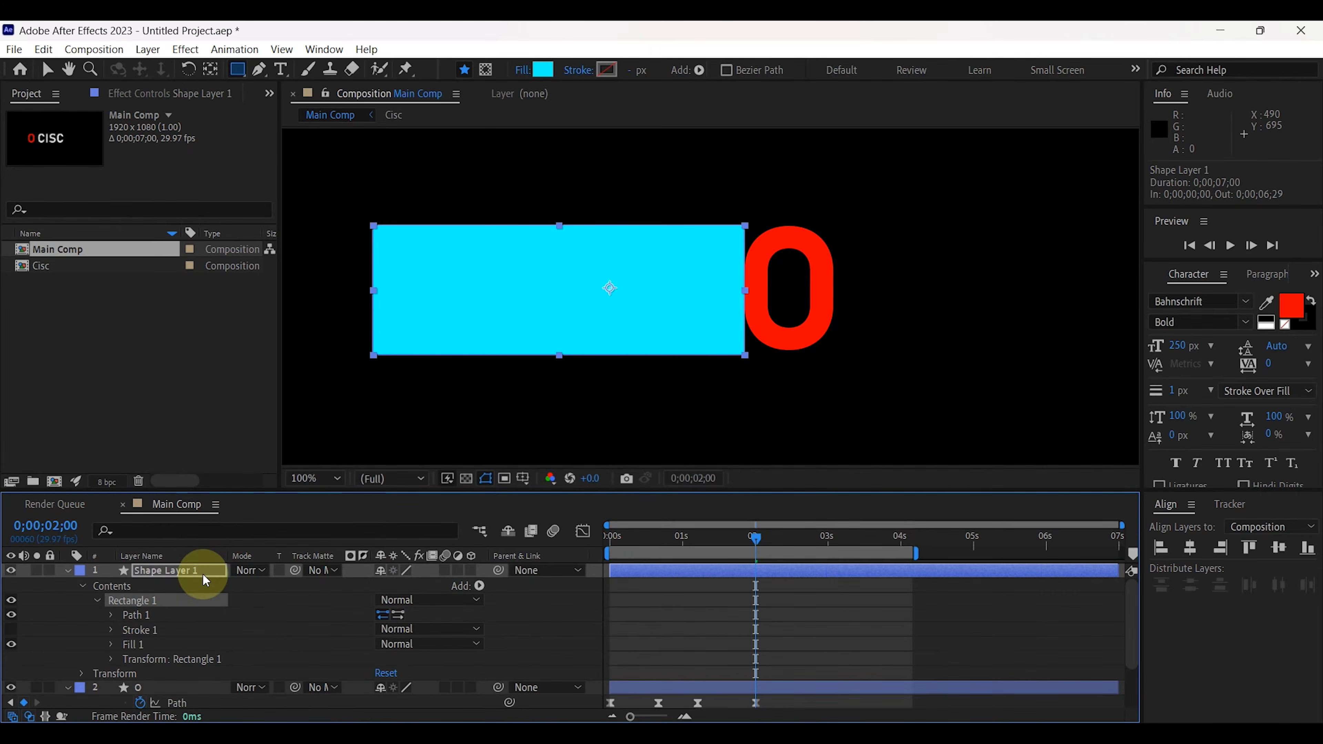
left_click(165, 571)
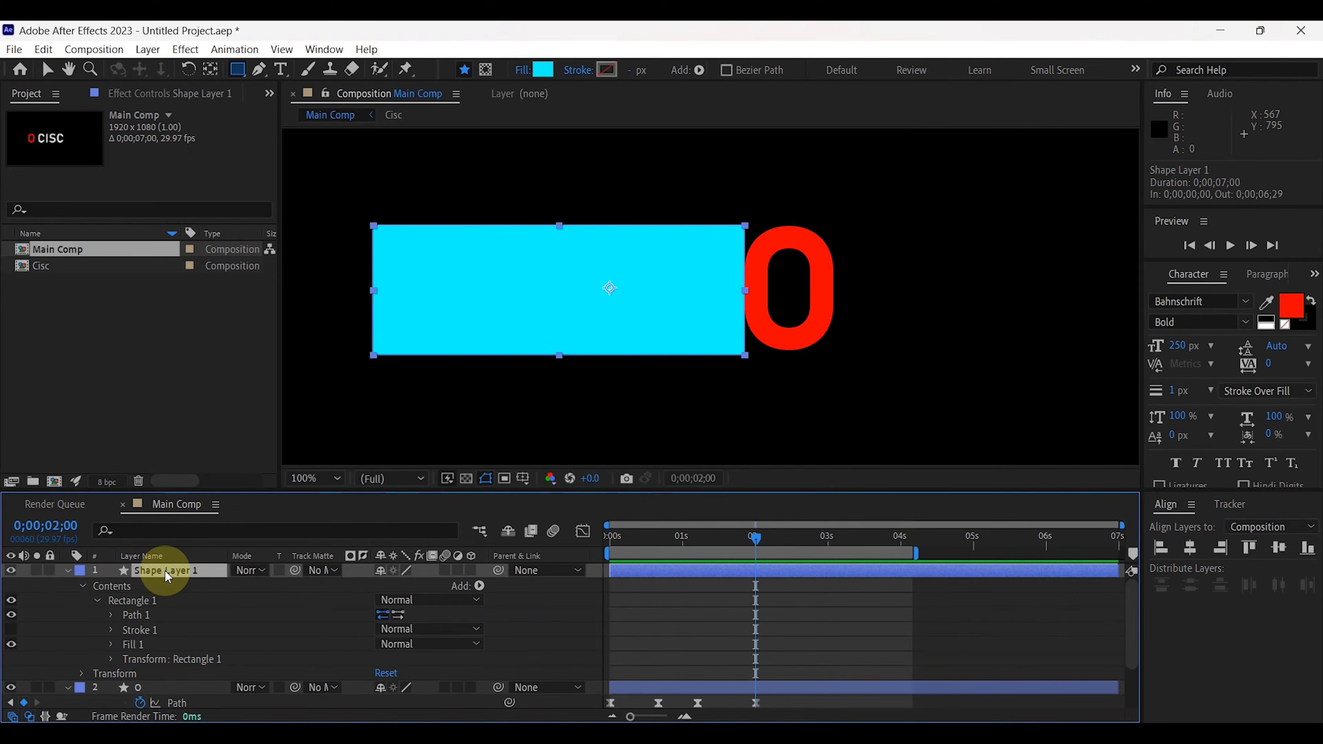
key("u")
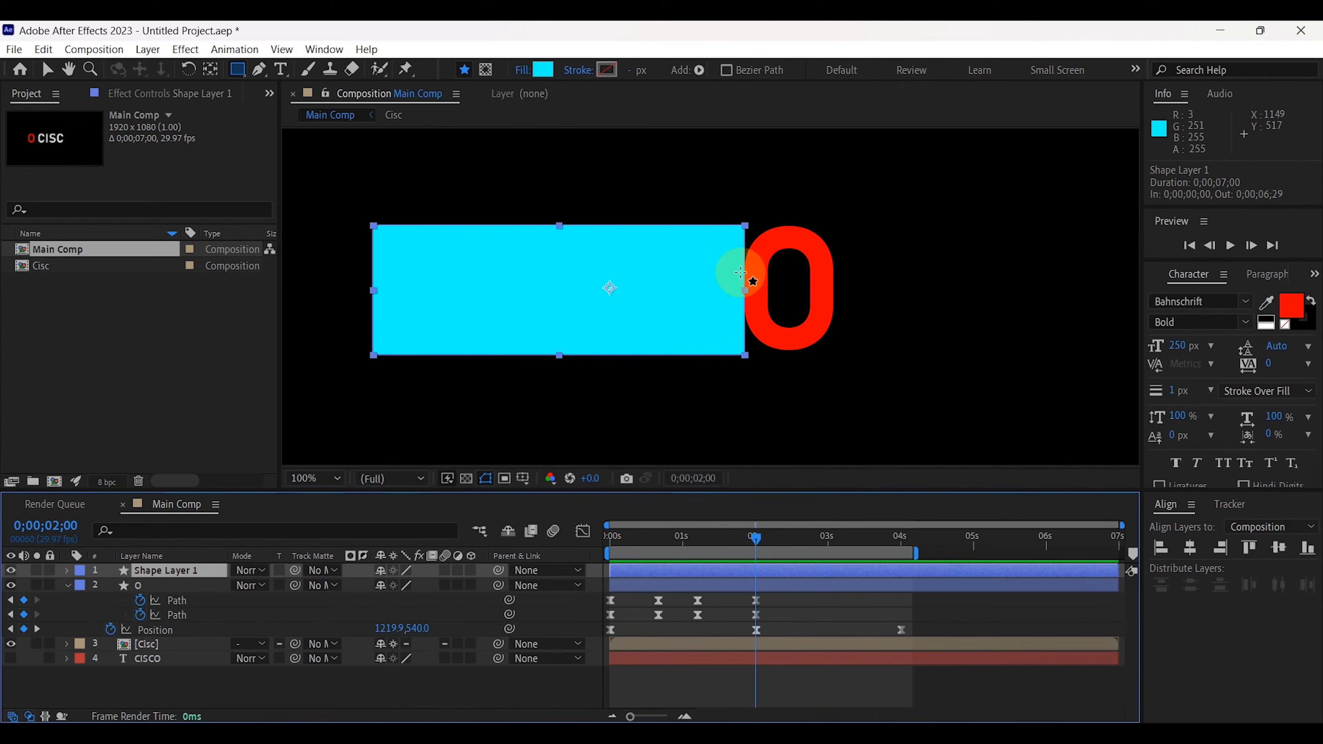
Step: Add two vertices with the Pen tool along the rectangle's edge beside the red O
key("period")
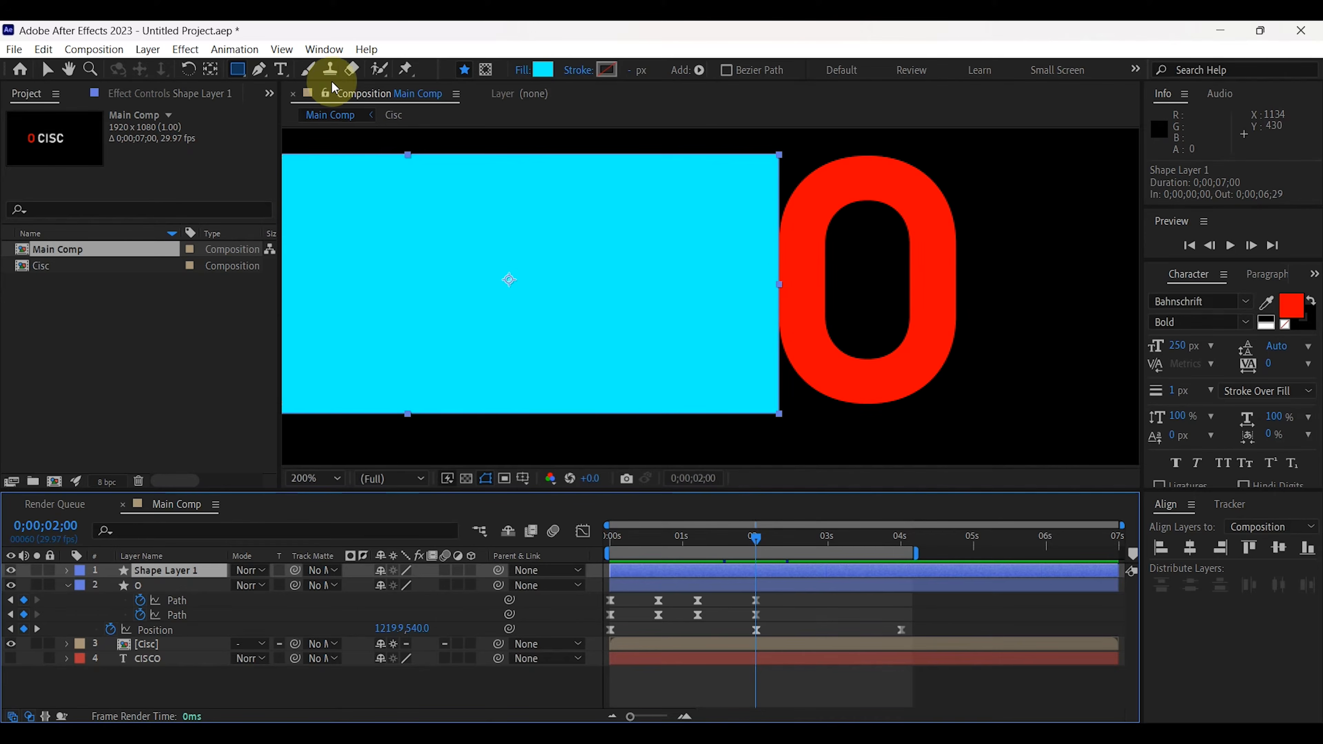
left_click(260, 73)
key("period")
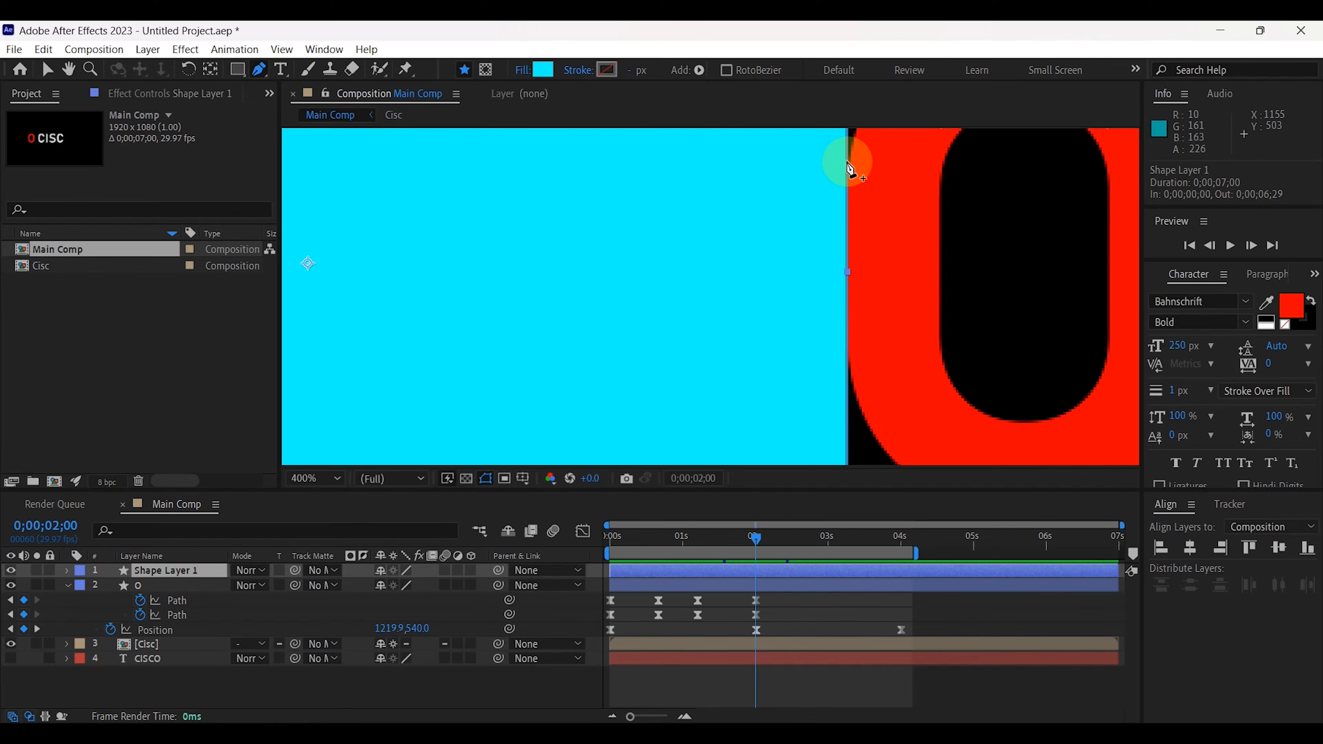
left_click(847, 162)
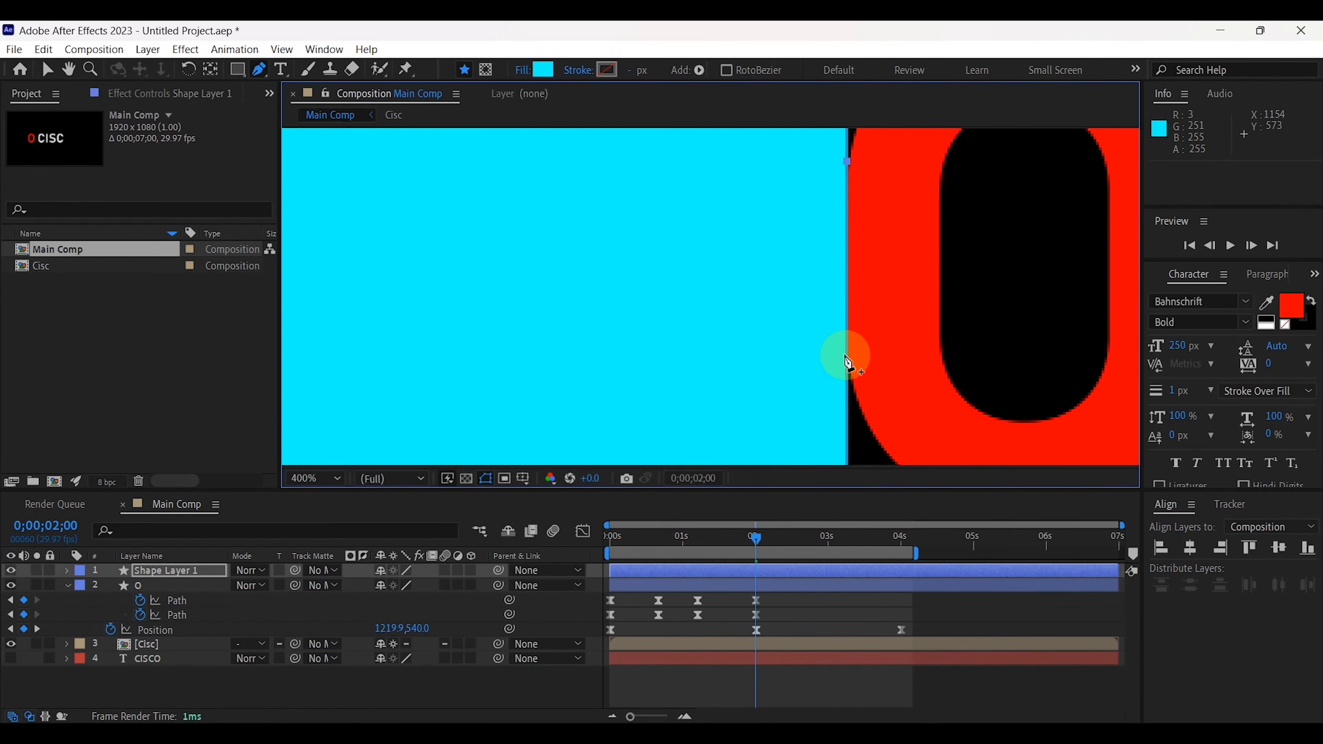
key("comma")
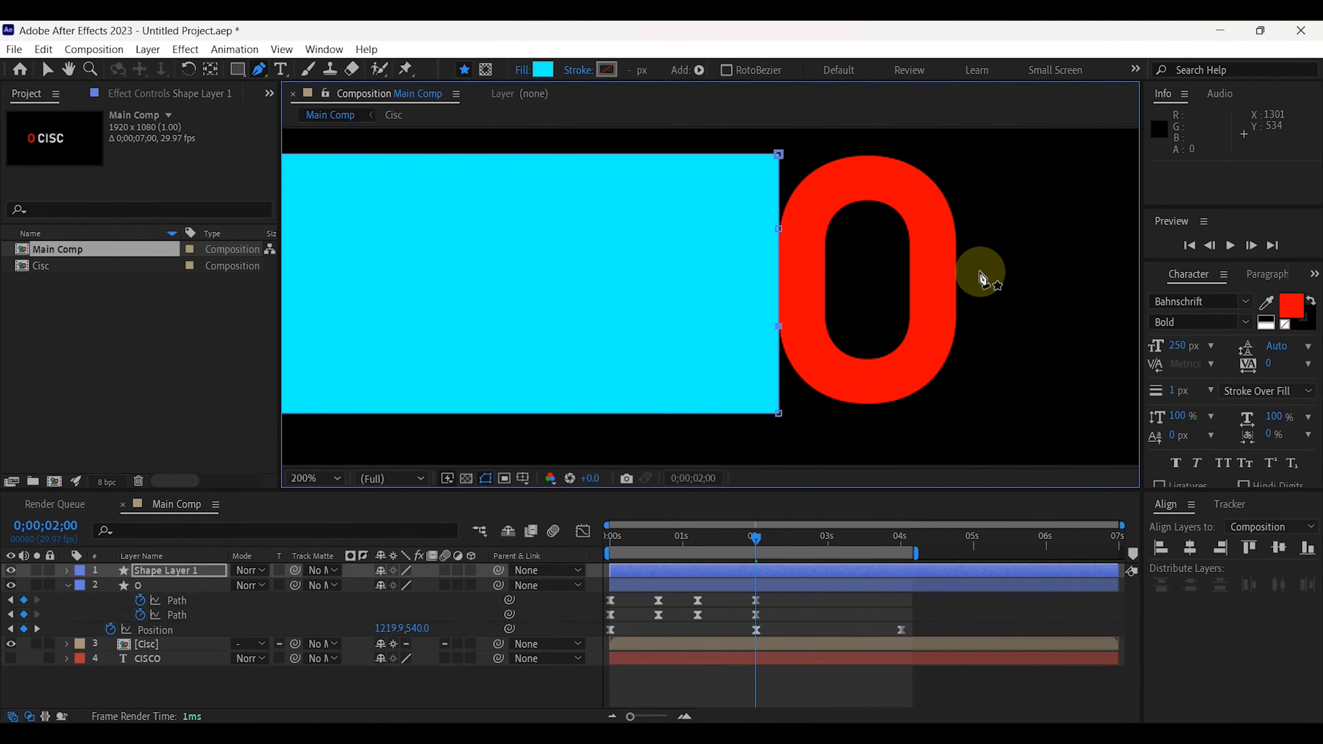
Step: Move the rectangle's upper corner to the top centre of the O and curve it to follow the letter's outline
left_click_drag(778, 154, 864, 157)
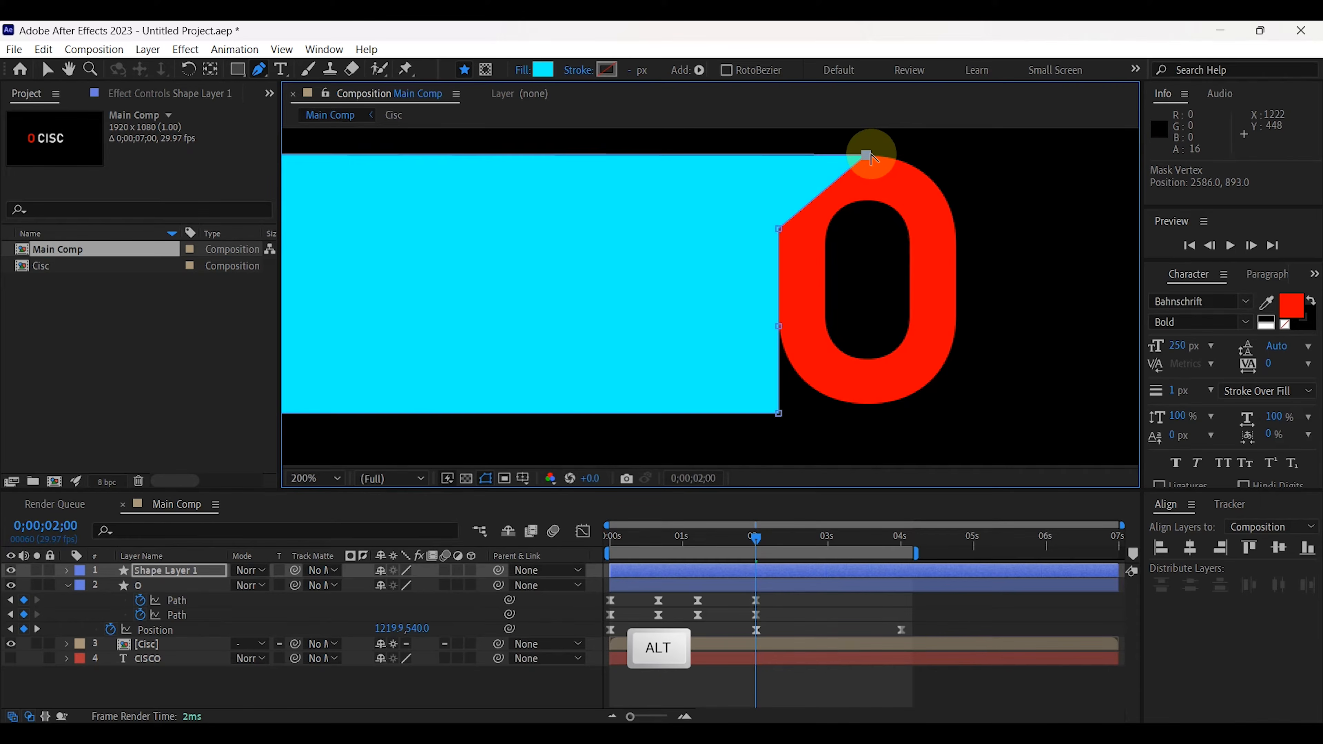
left_click_drag(868, 155, 789, 157)
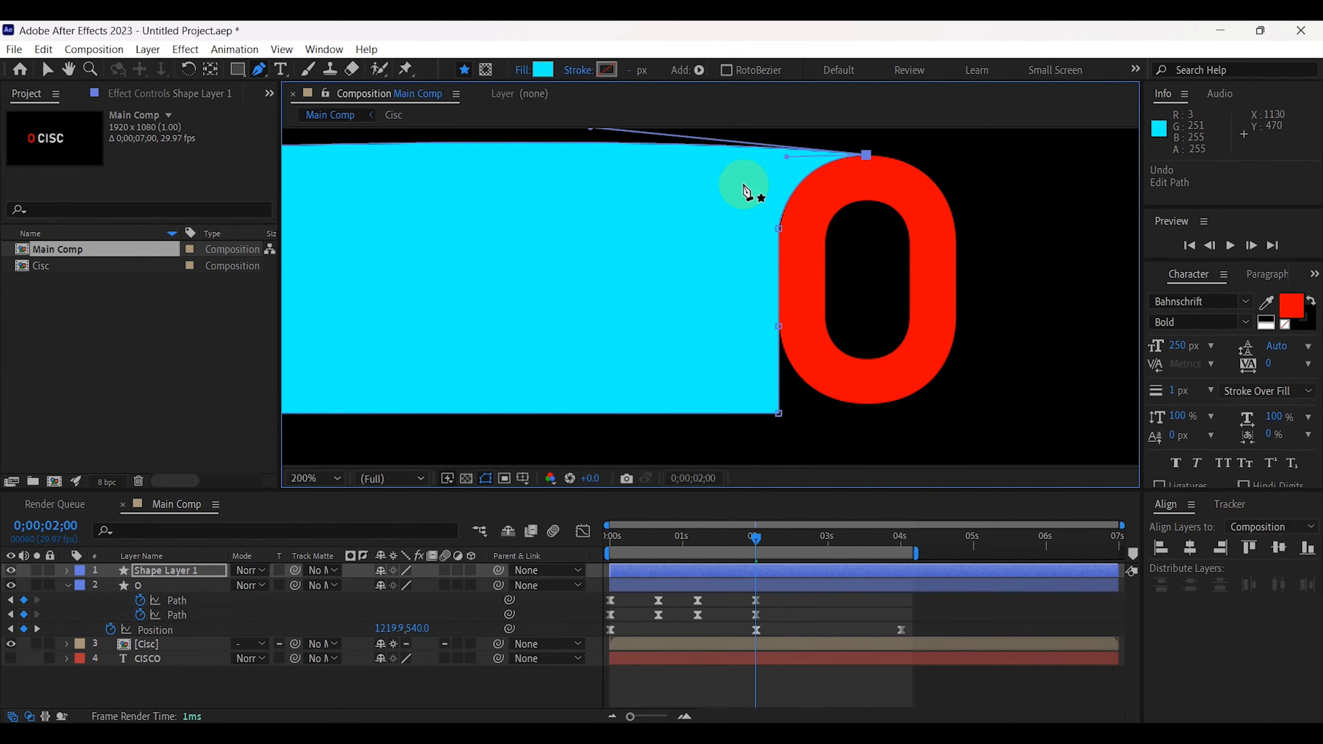
scroll(693, 177, "up", 1)
left_click_drag(590, 153, 585, 156)
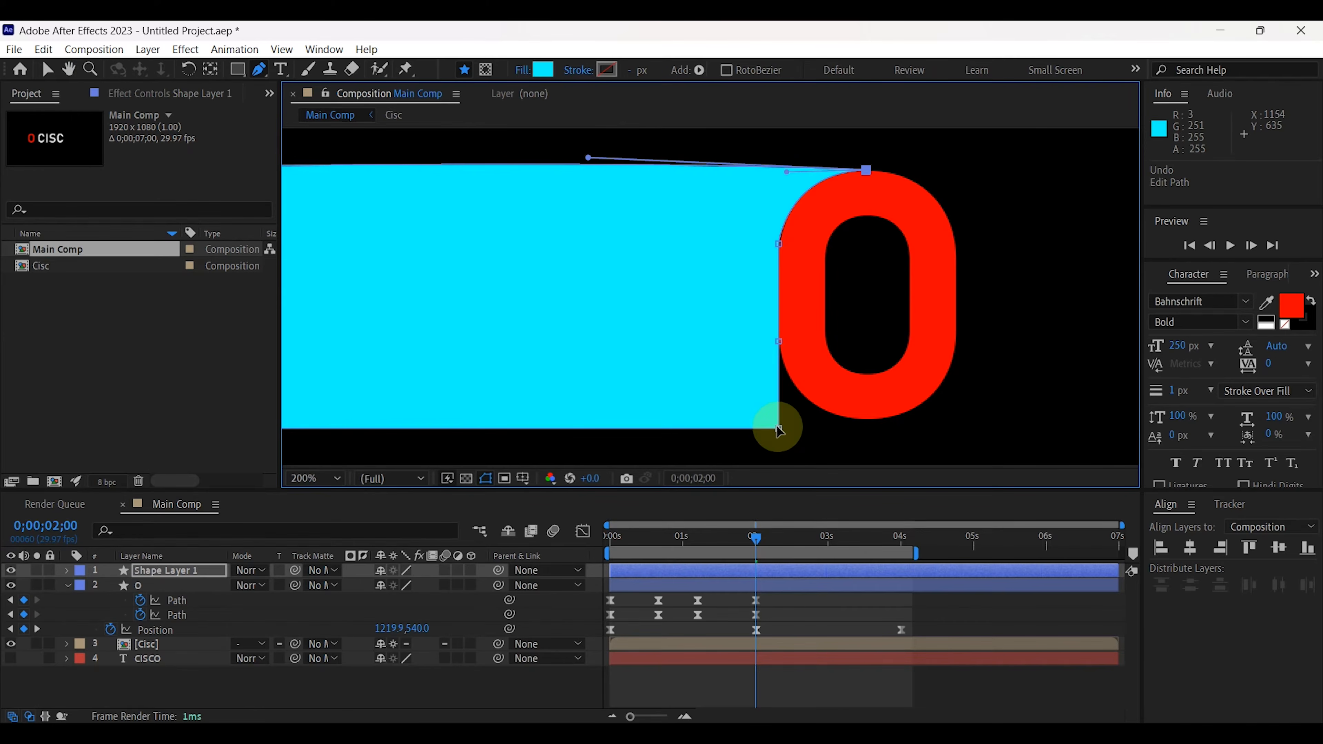
Step: Move the rectangle's lower corner to the bottom centre of the O and curve it along the letter's outline
mouse_move(778, 428)
left_mouse_down()
mouse_move(906, 417)
mouse_move(827, 393)
mouse_move(762, 402)
mouse_move(773, 404)
left_mouse_up()
left_click_drag(984, 396, 910, 344)
left_click_drag(1063, 409, 667, 386)
left_click_drag(783, 278, 785, 350)
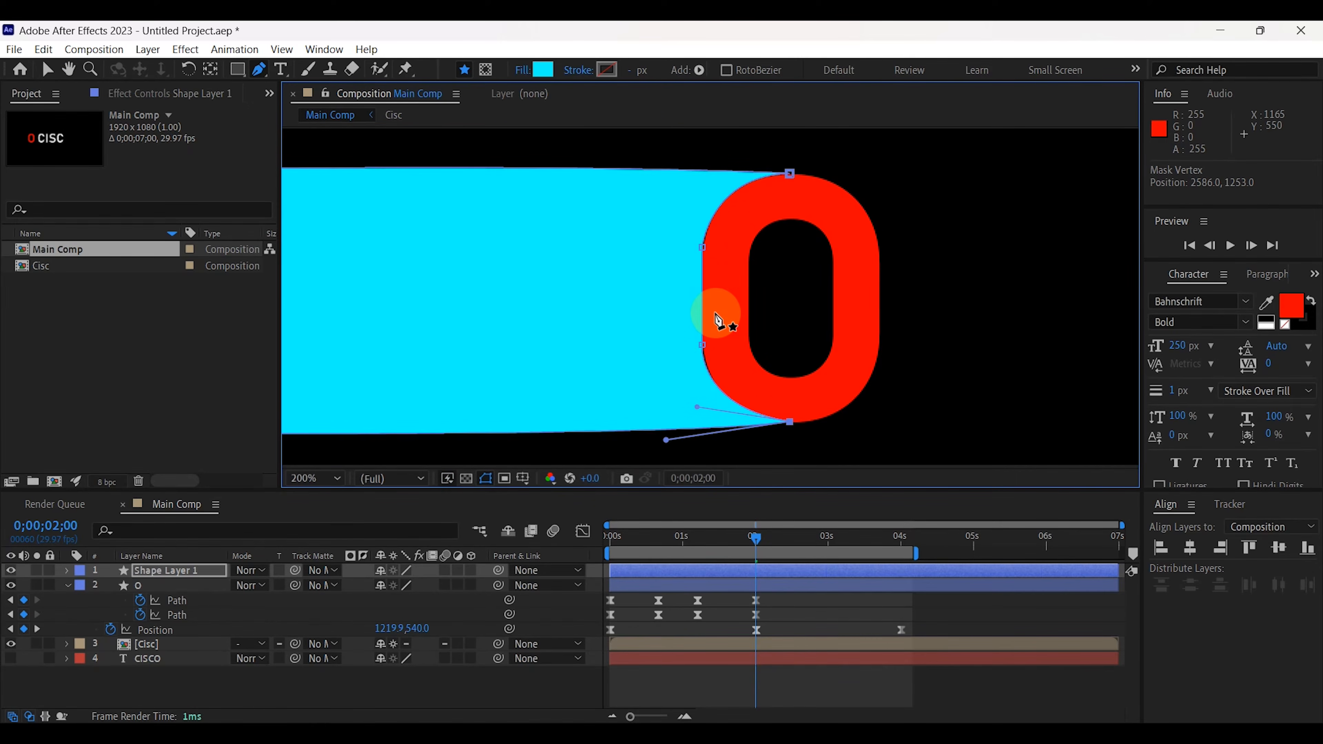
Step: Fine-tune the two added side vertices so the cyan shape follows the outer edge of the O
scroll(714, 318, "up", 2)
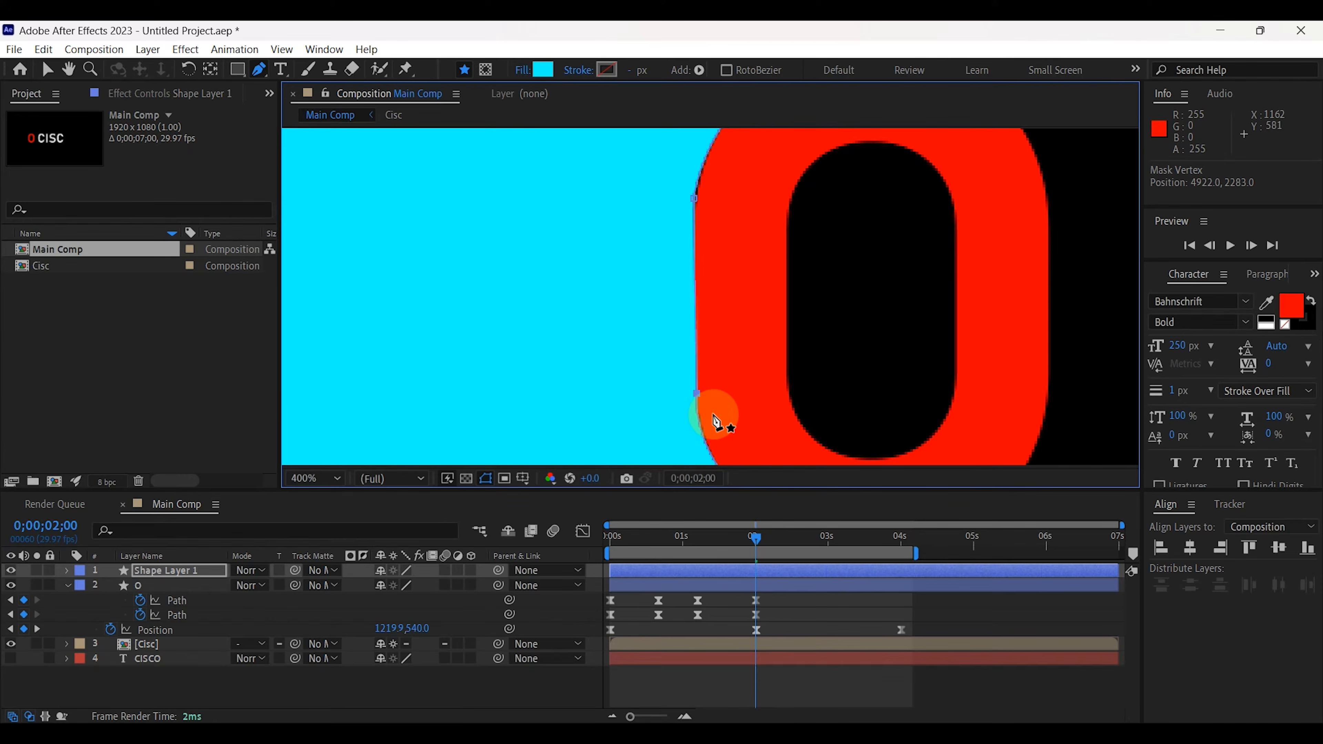
left_click(695, 199)
scroll(723, 304, "down", 2)
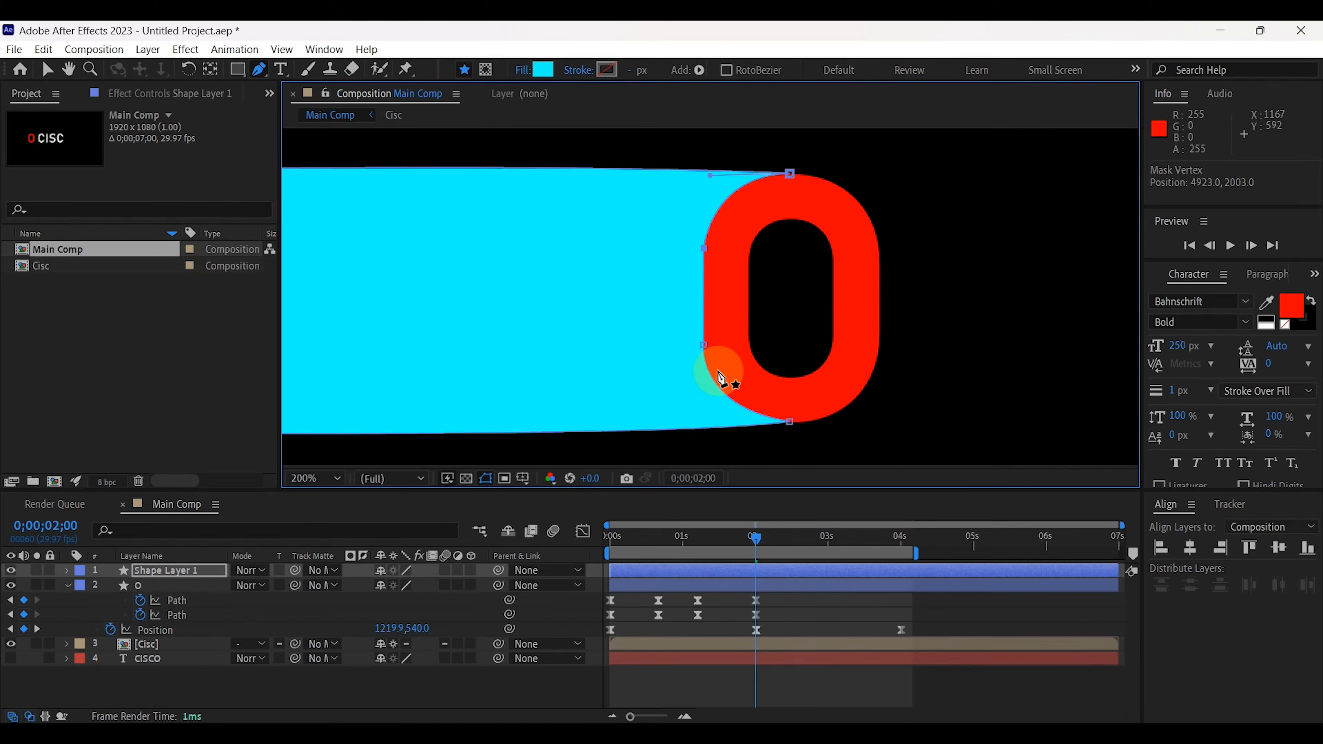
Step: Rename the cyan shape layer as "Reveal" and give it a yellow label
scroll(764, 250, "down", 4)
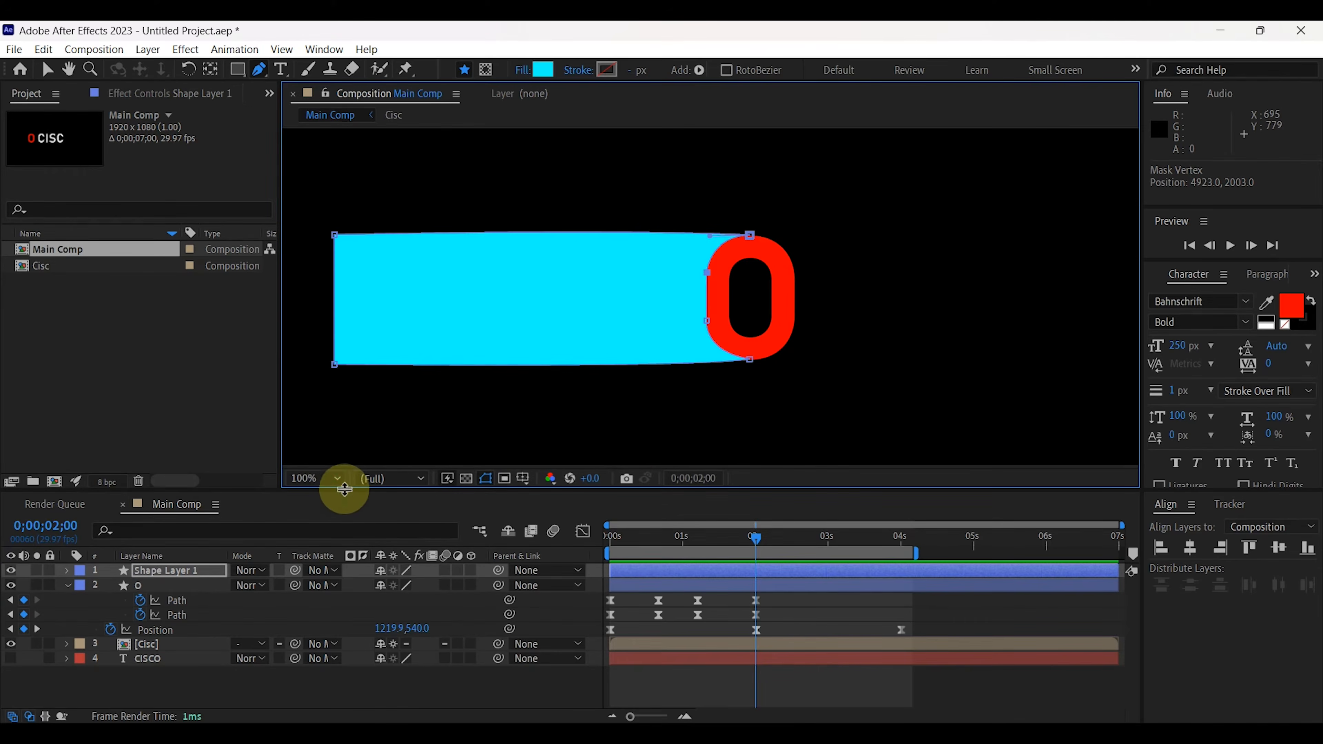
left_click(336, 479)
left_click(318, 177)
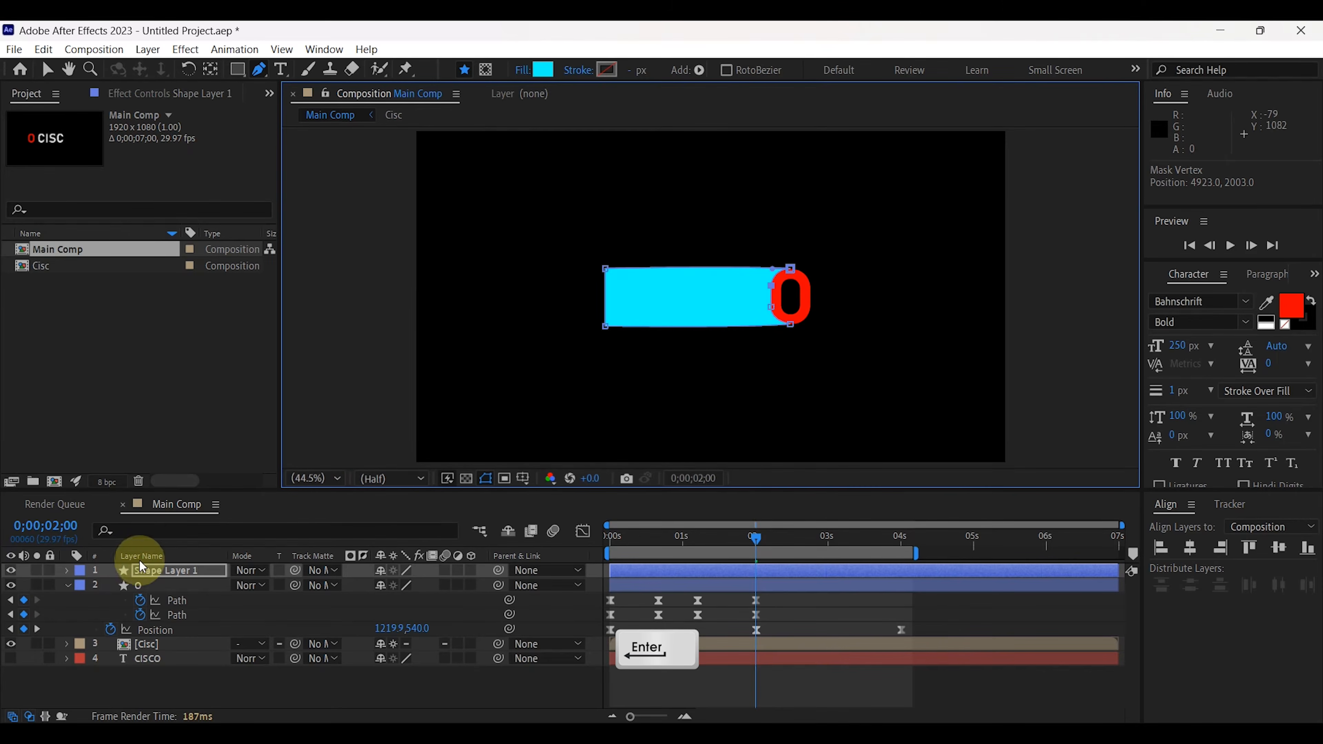
left_click(142, 572)
key("Return")
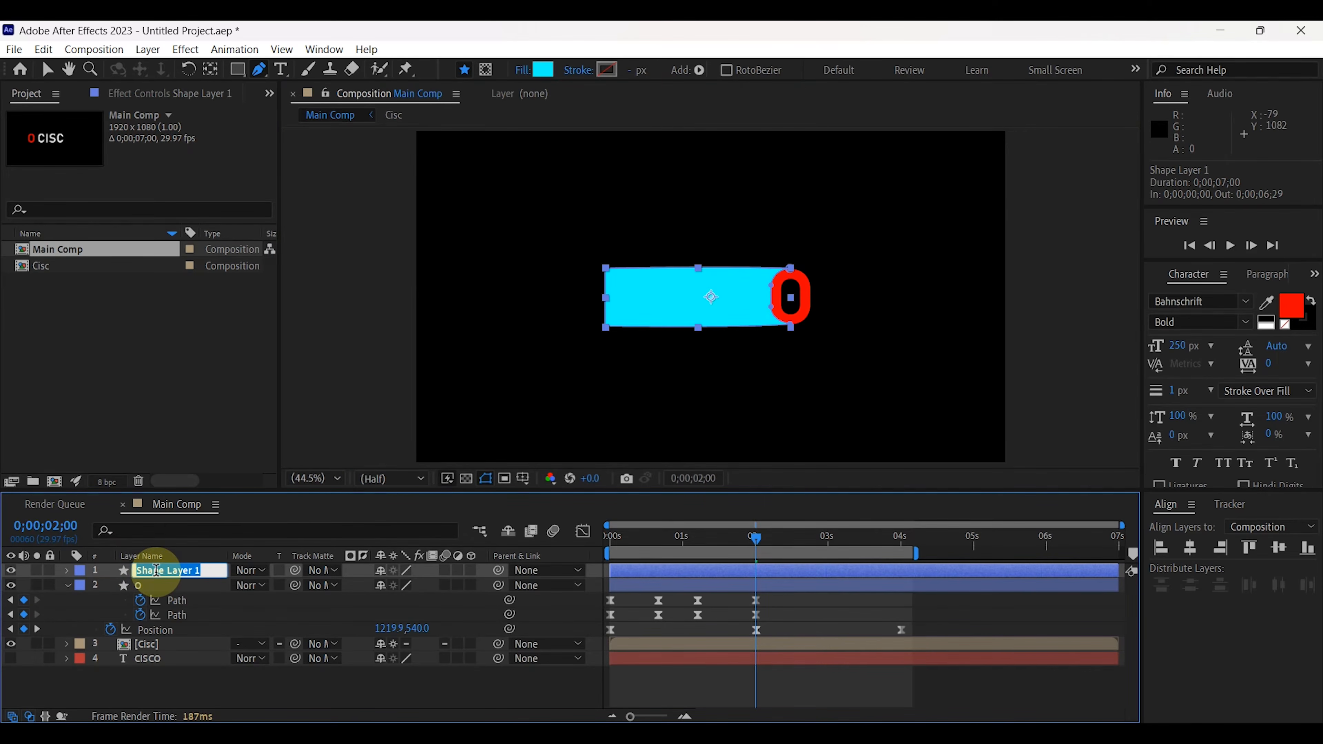
left_click(175, 571)
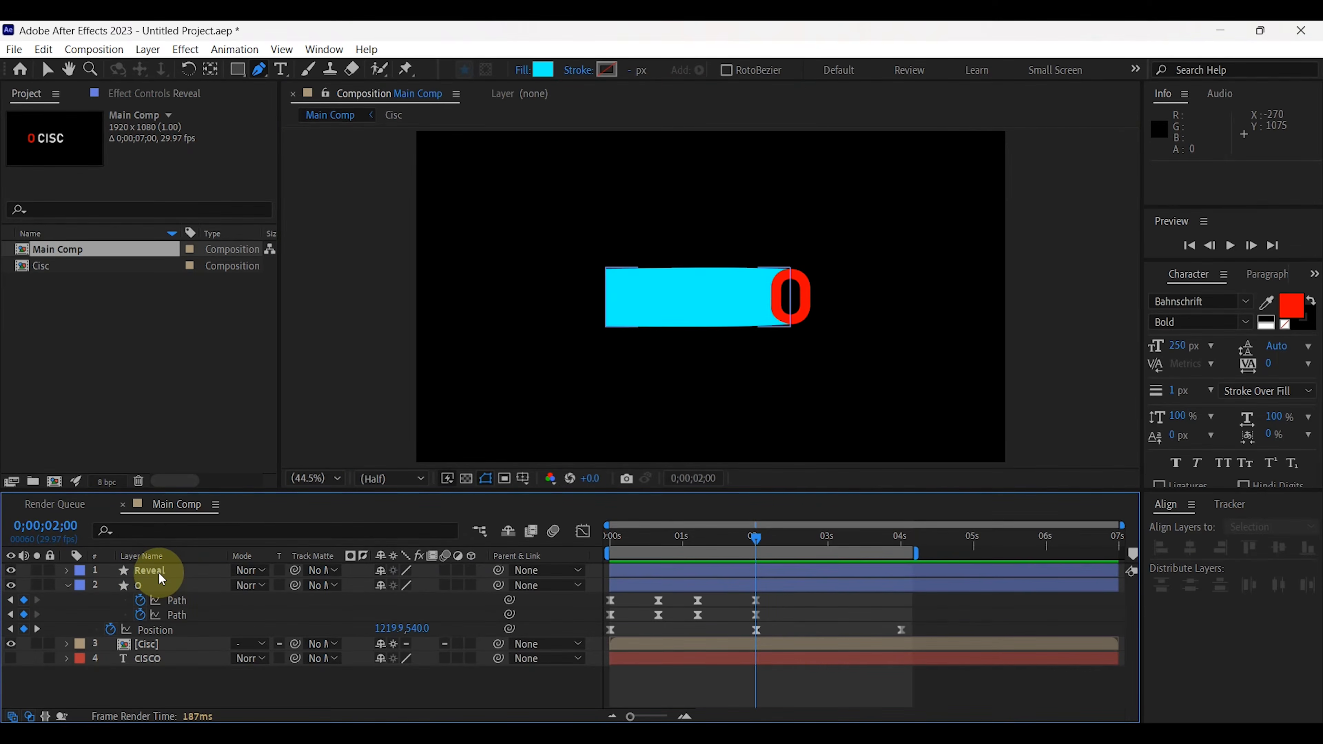
left_click(80, 571)
left_click(130, 289)
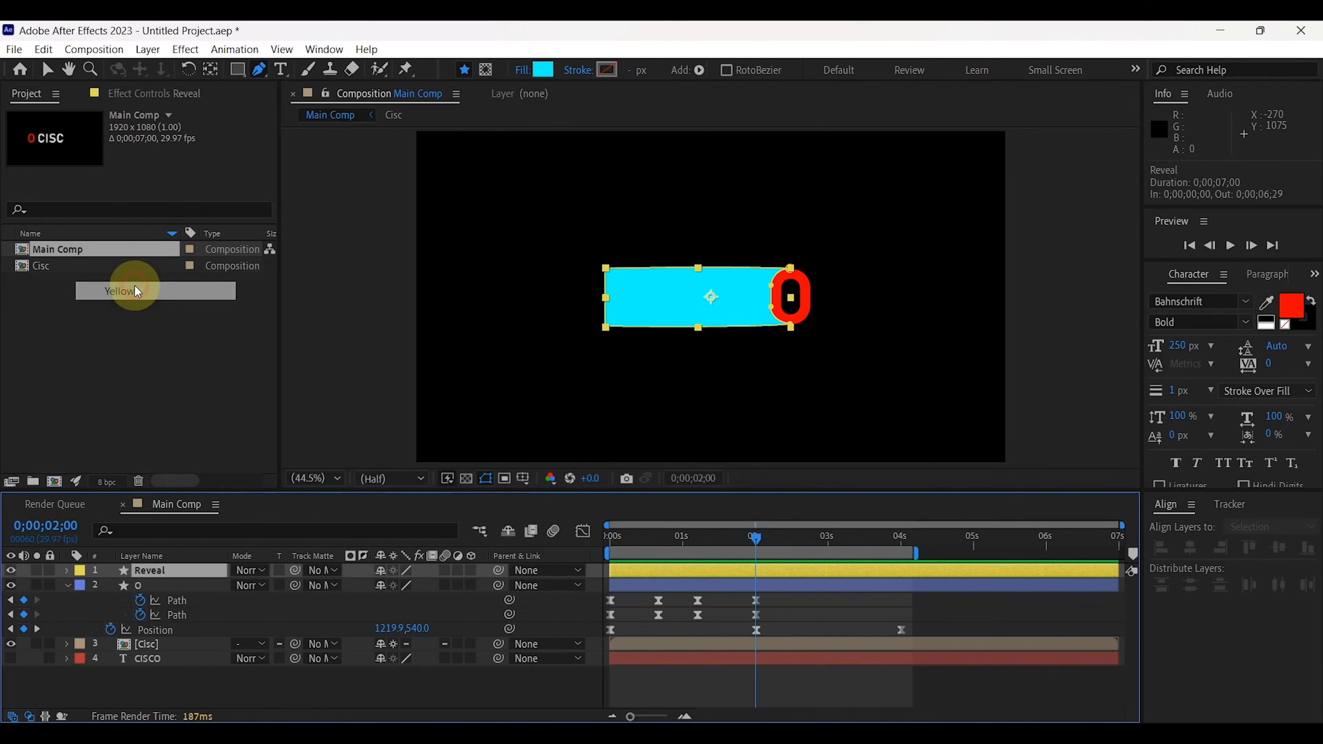
Step: Hide the Reveal layer and place it between the O and Cisc layers, with the O layer's properties collapsed
left_click(10, 570)
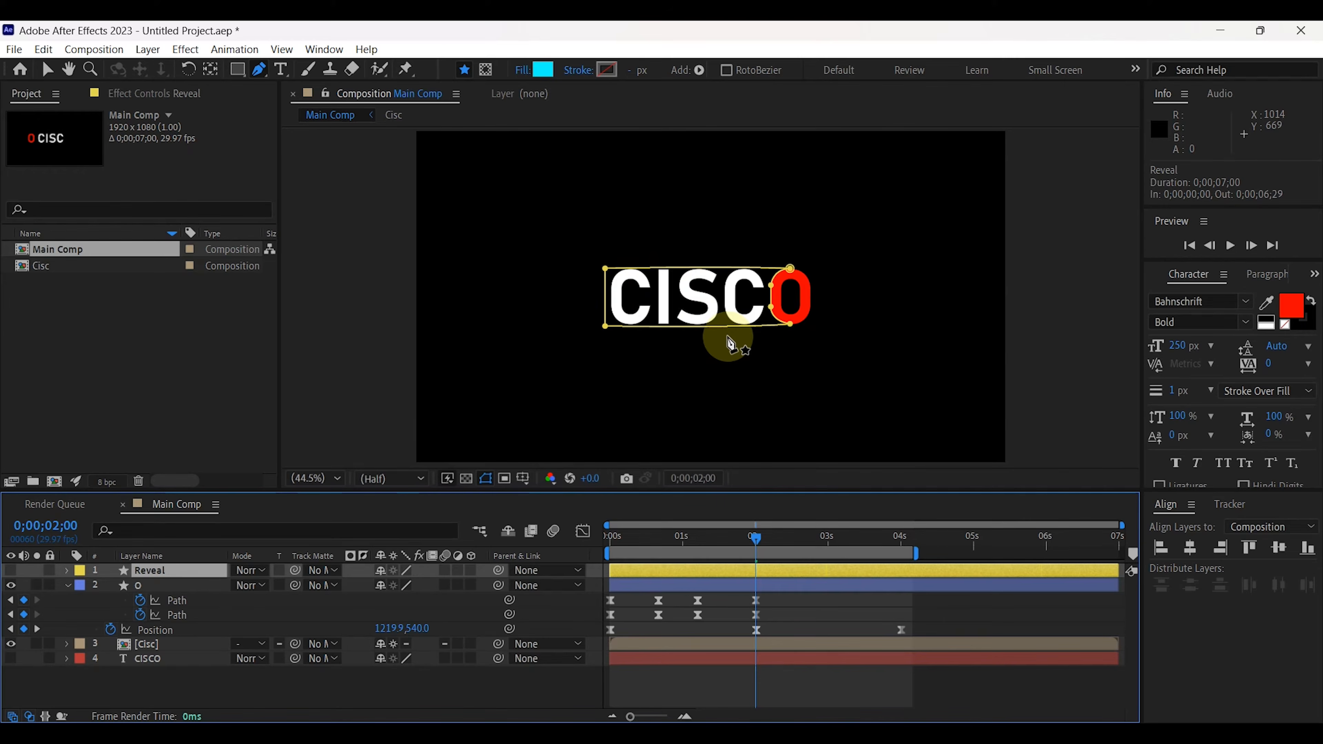
left_click(67, 586)
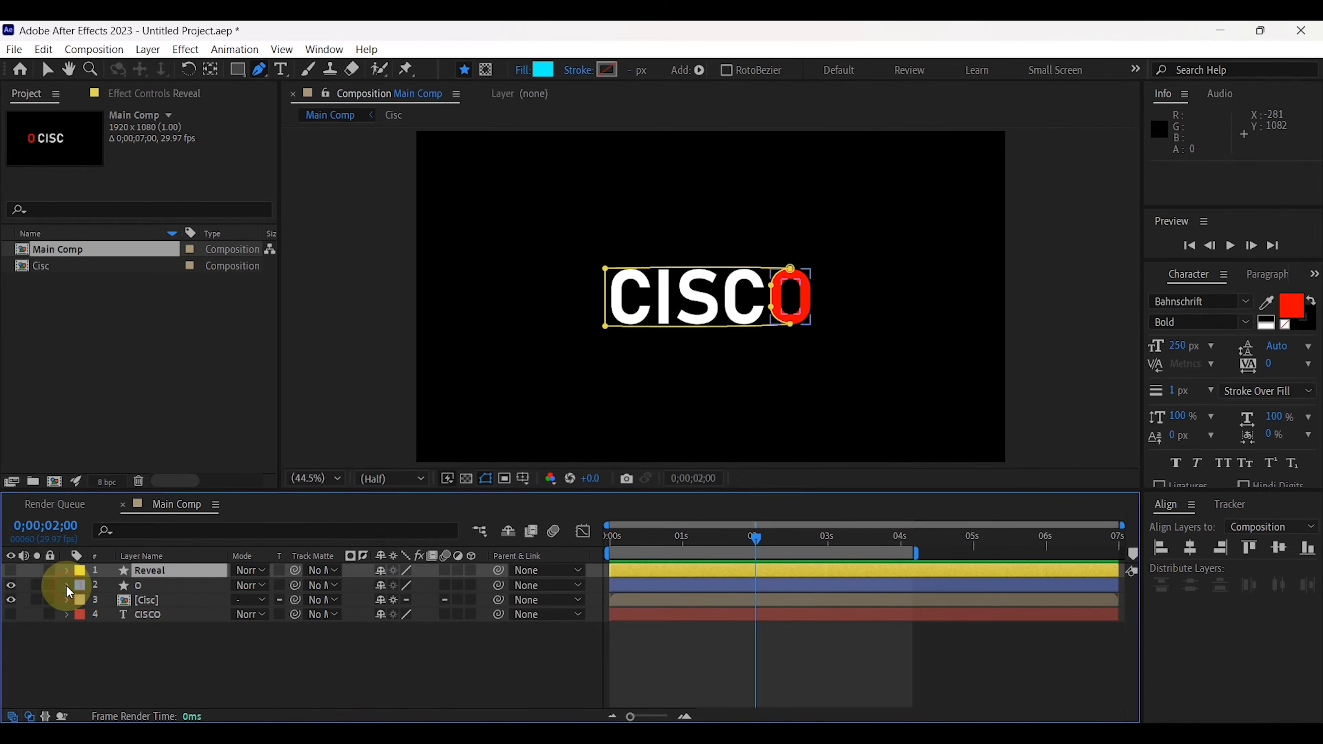
left_click_drag(159, 565, 154, 582)
left_click(151, 597)
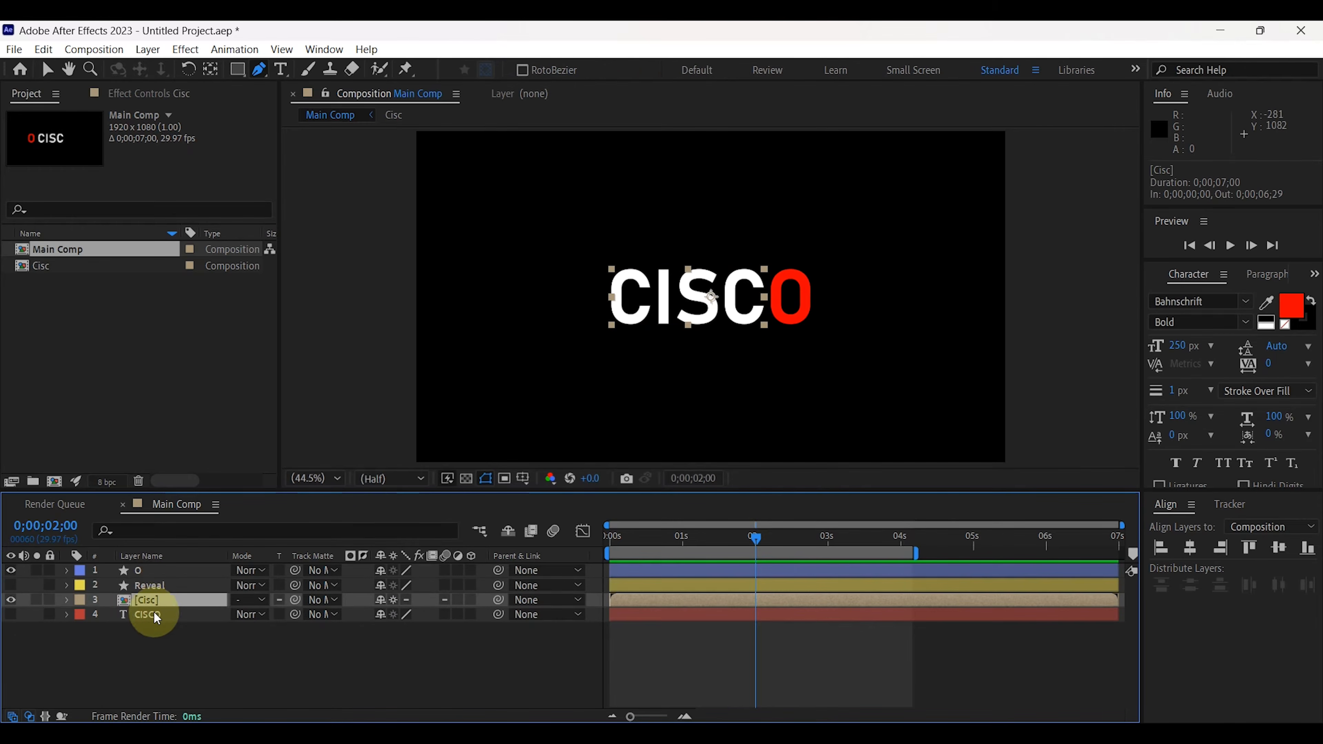
Step: Step back five frames and set the Cisc layer's track matte to the Reveal layer
key("Page_Up")
key("Page_Up")
key("Page_Up")
key("Page_Up")
key("Page_Up")
left_click(332, 605)
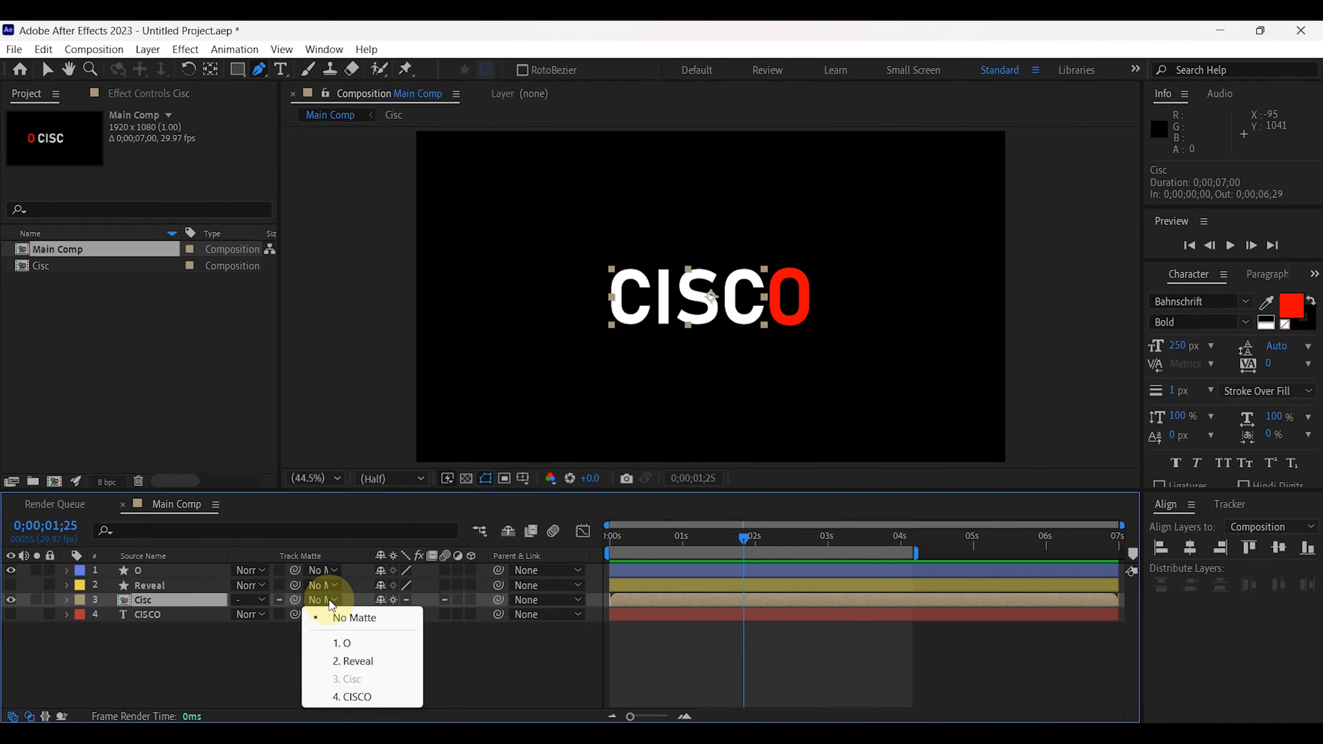
left_click(349, 661)
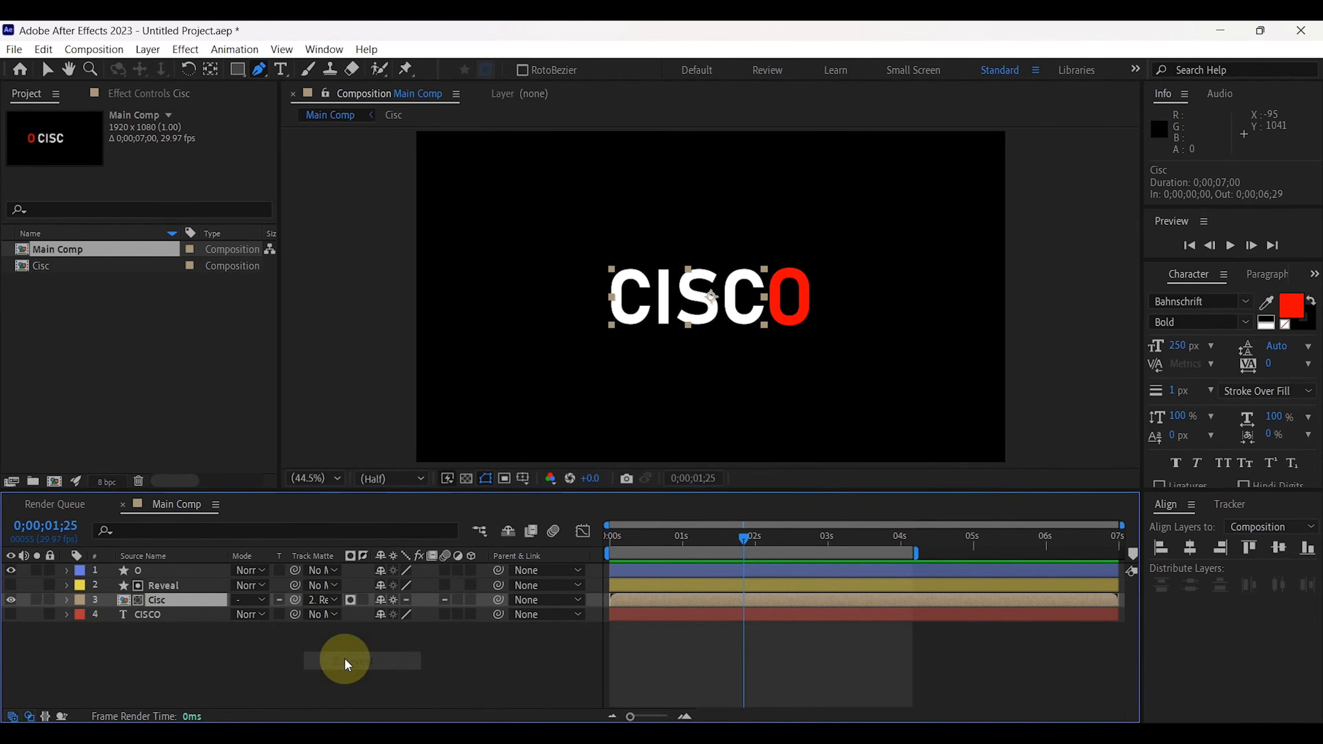
Step: Parent the Reveal layer to the O layer and scrub back to the start to check the reveal
left_click(172, 587)
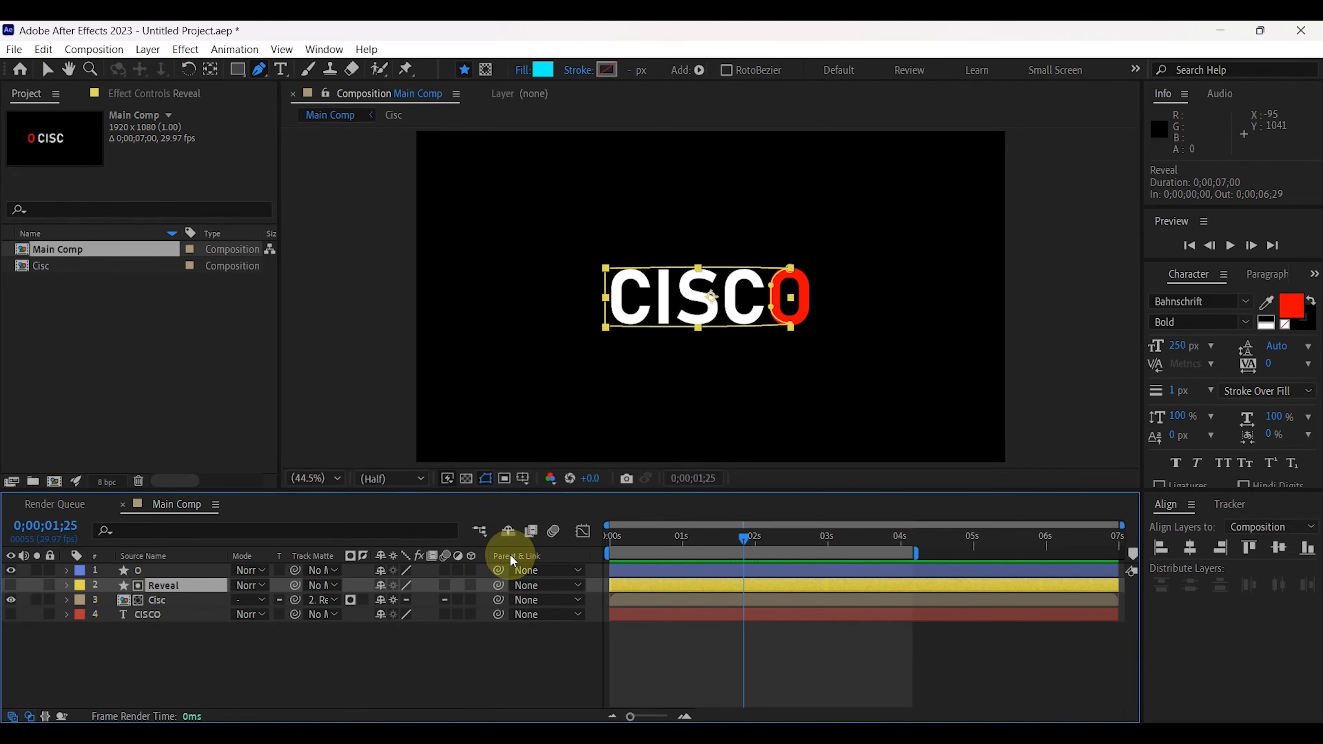
left_click_drag(499, 590, 149, 574)
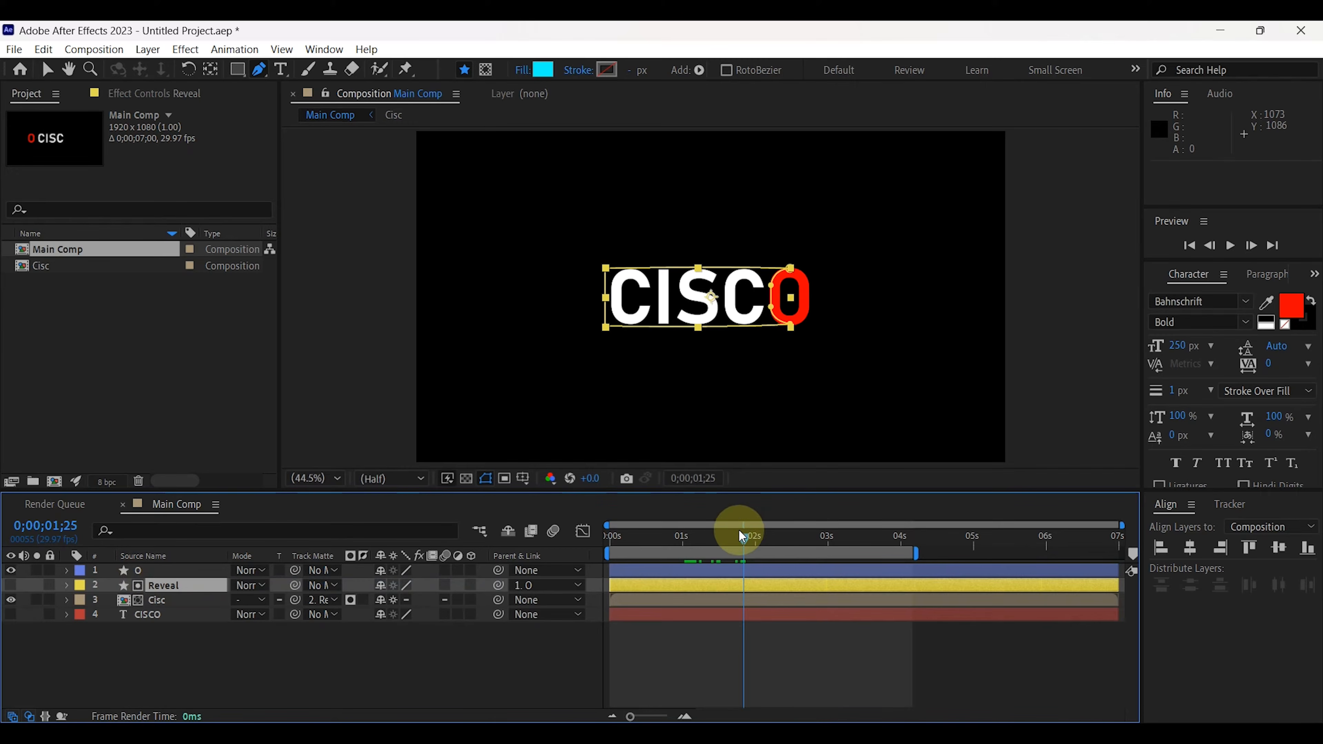
left_click_drag(754, 541, 235, 587)
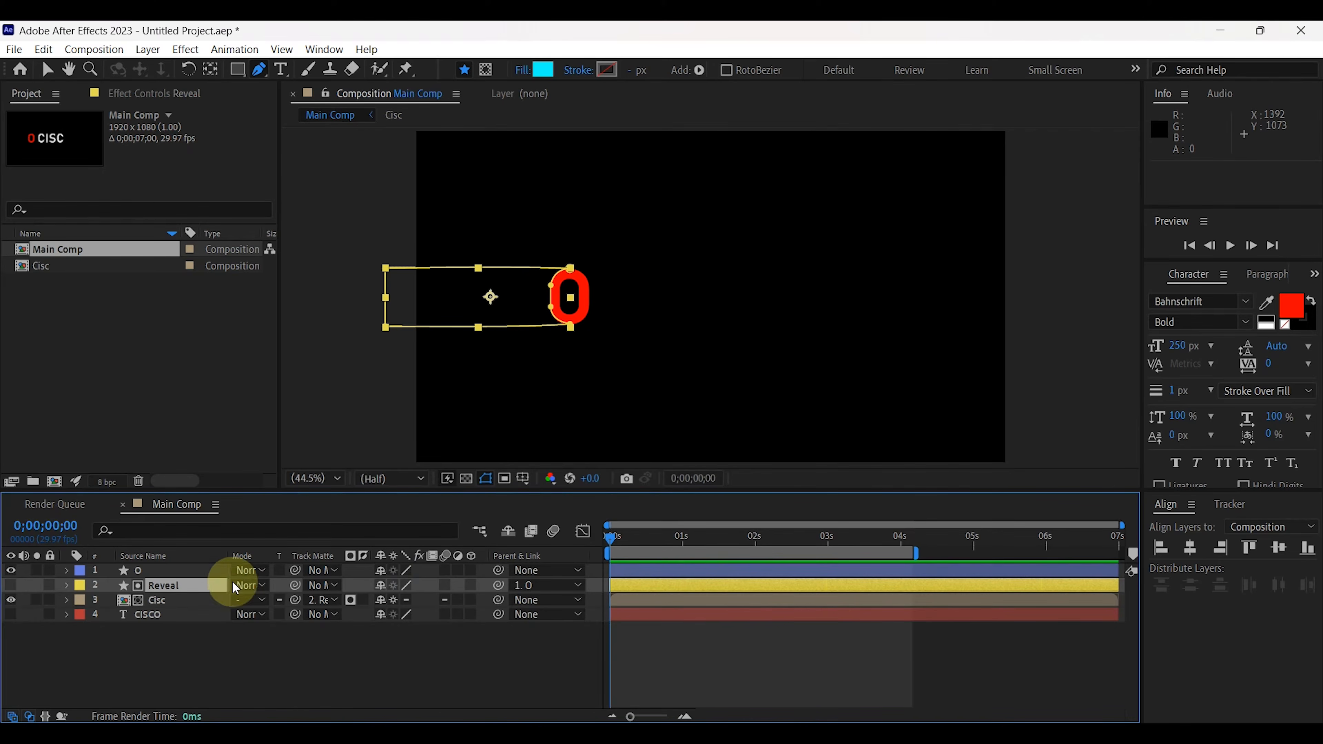
Step: Trim the start of all four layers to the 0;00;02;00 keyframe, leaving the O layer's properties collapsed
left_click_drag(165, 651, 208, 564)
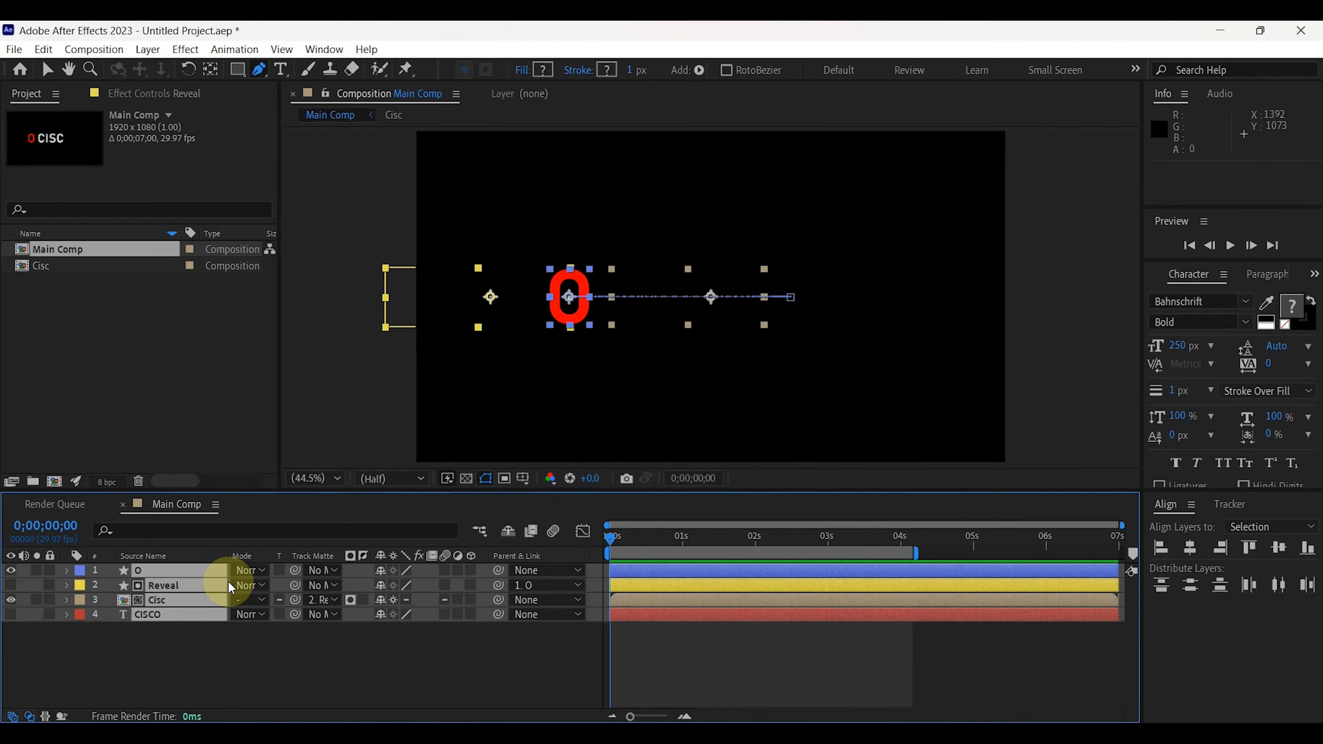
key("u")
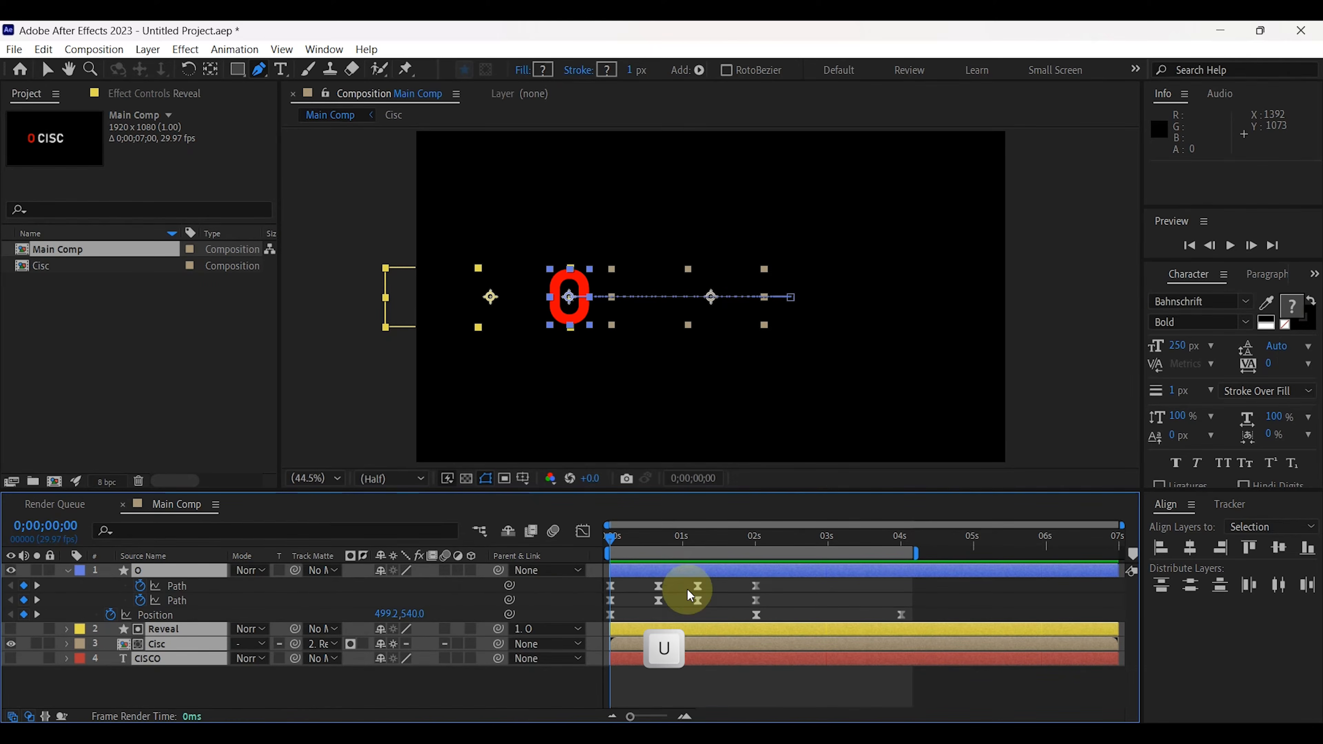
left_click_drag(608, 544, 757, 565)
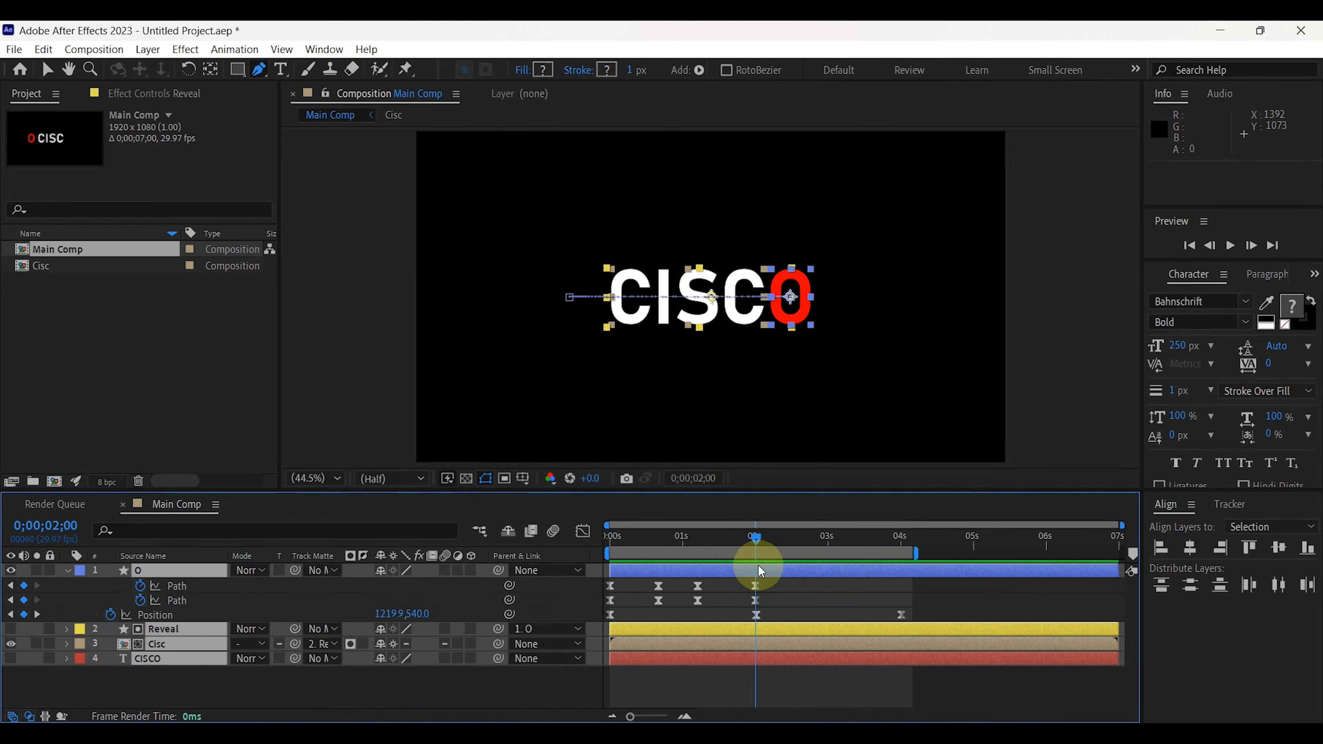
key("alt+bracketleft")
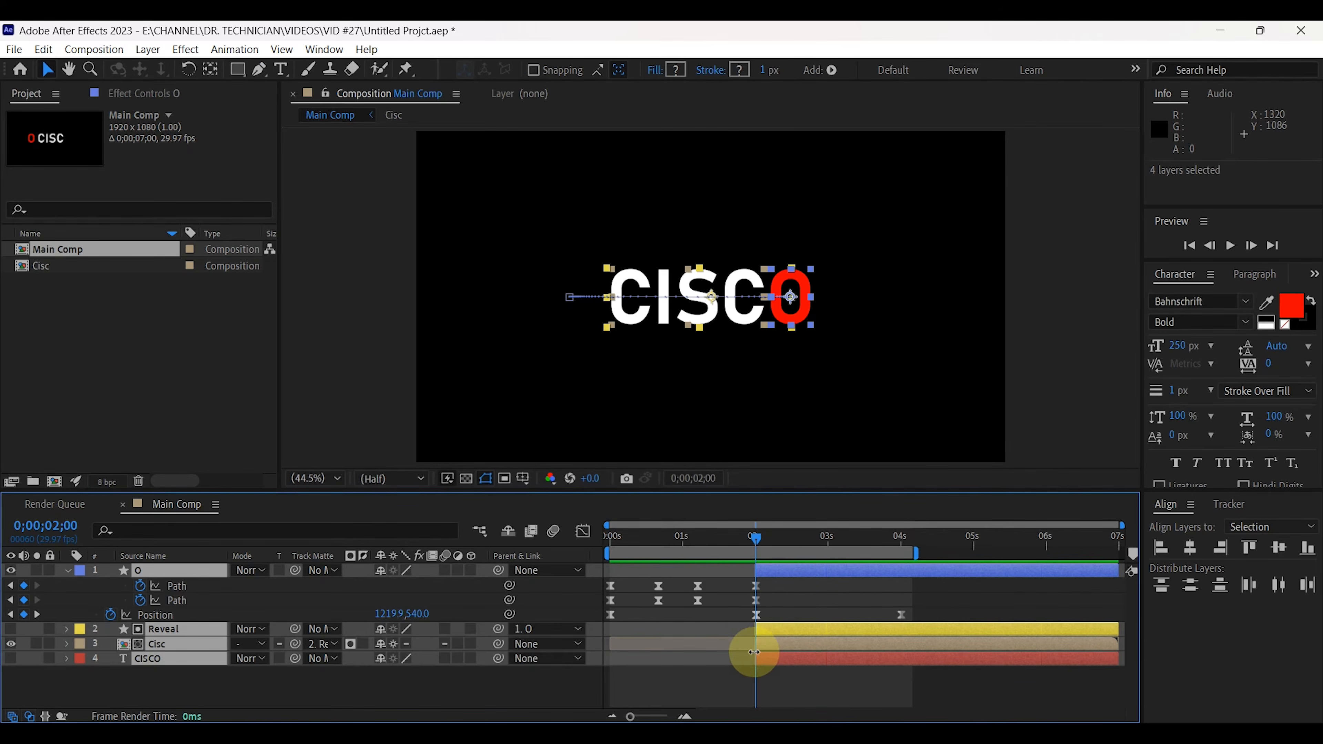
left_click(68, 569)
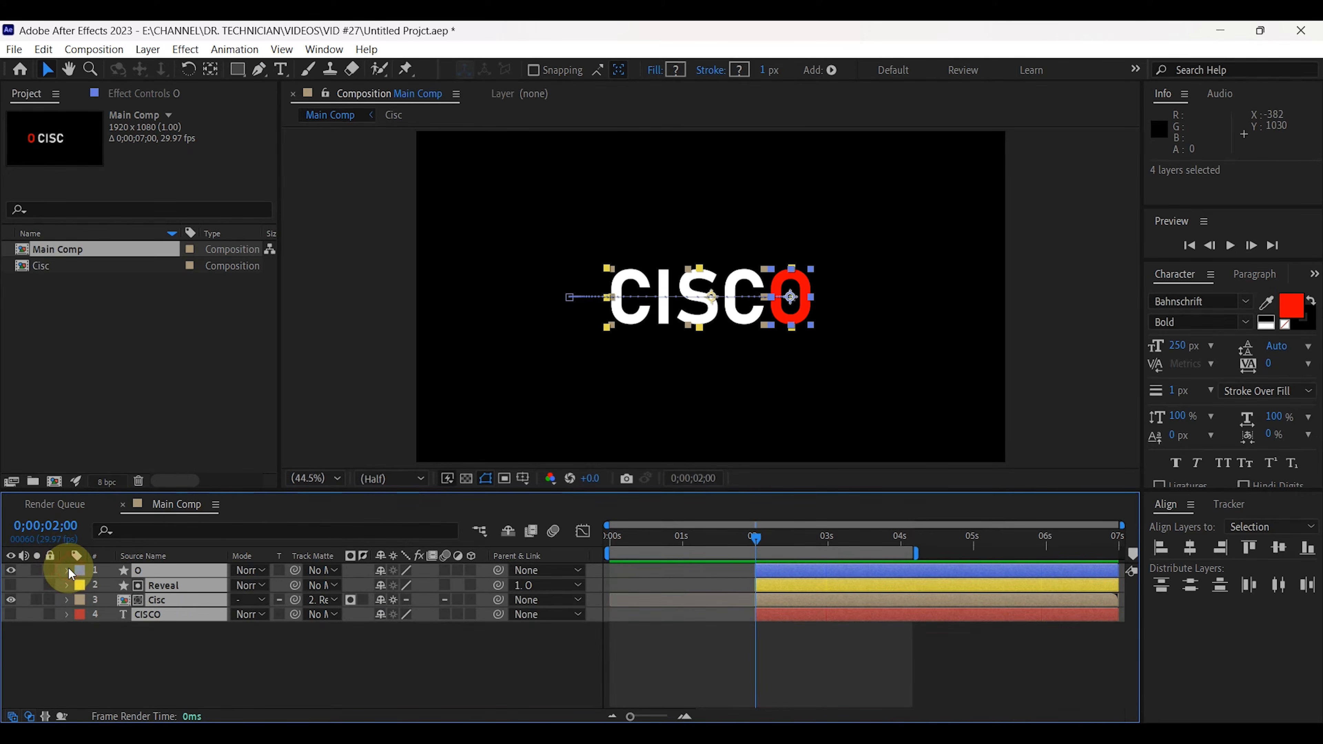
Step: Duplicate the four layers, keep the copies together at the top of the stack and give them a Lavender label
key("ctrl+d")
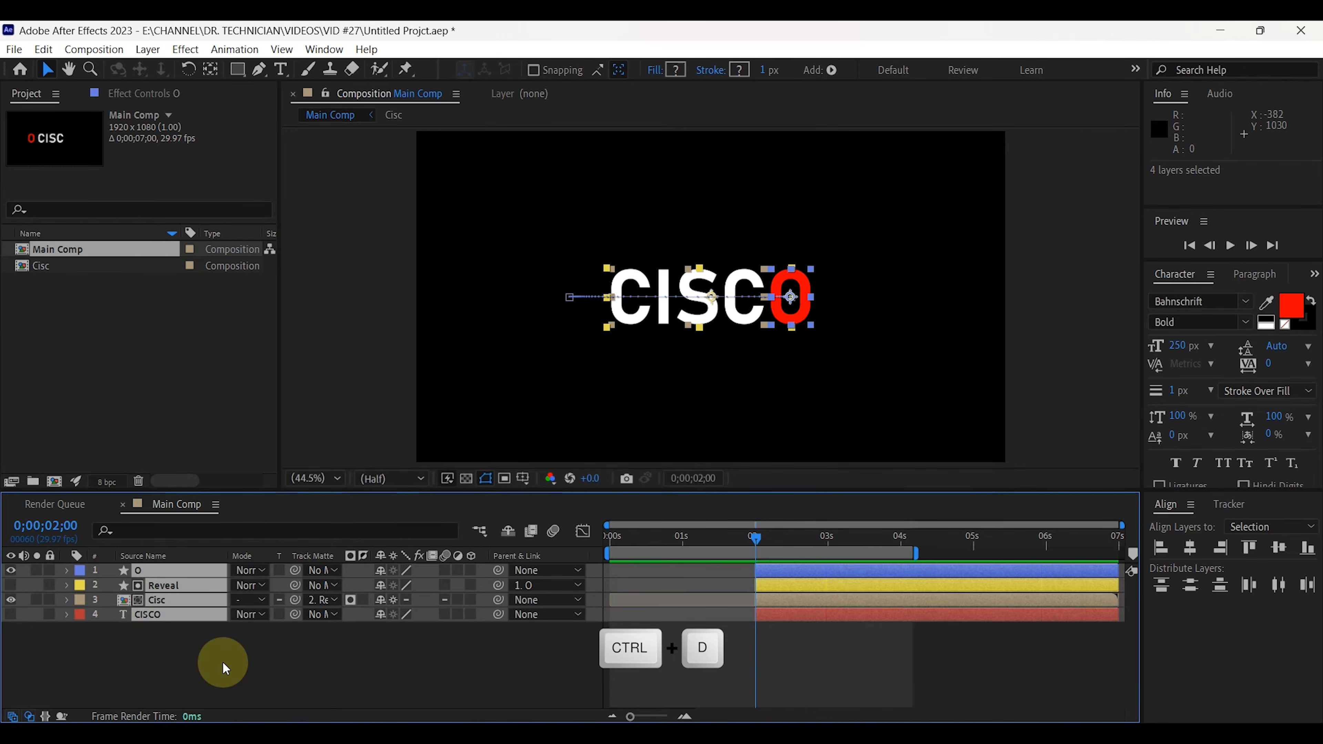
mouse_move(190, 571)
left_mouse_down()
mouse_move(180, 591)
mouse_move(175, 580)
left_mouse_up()
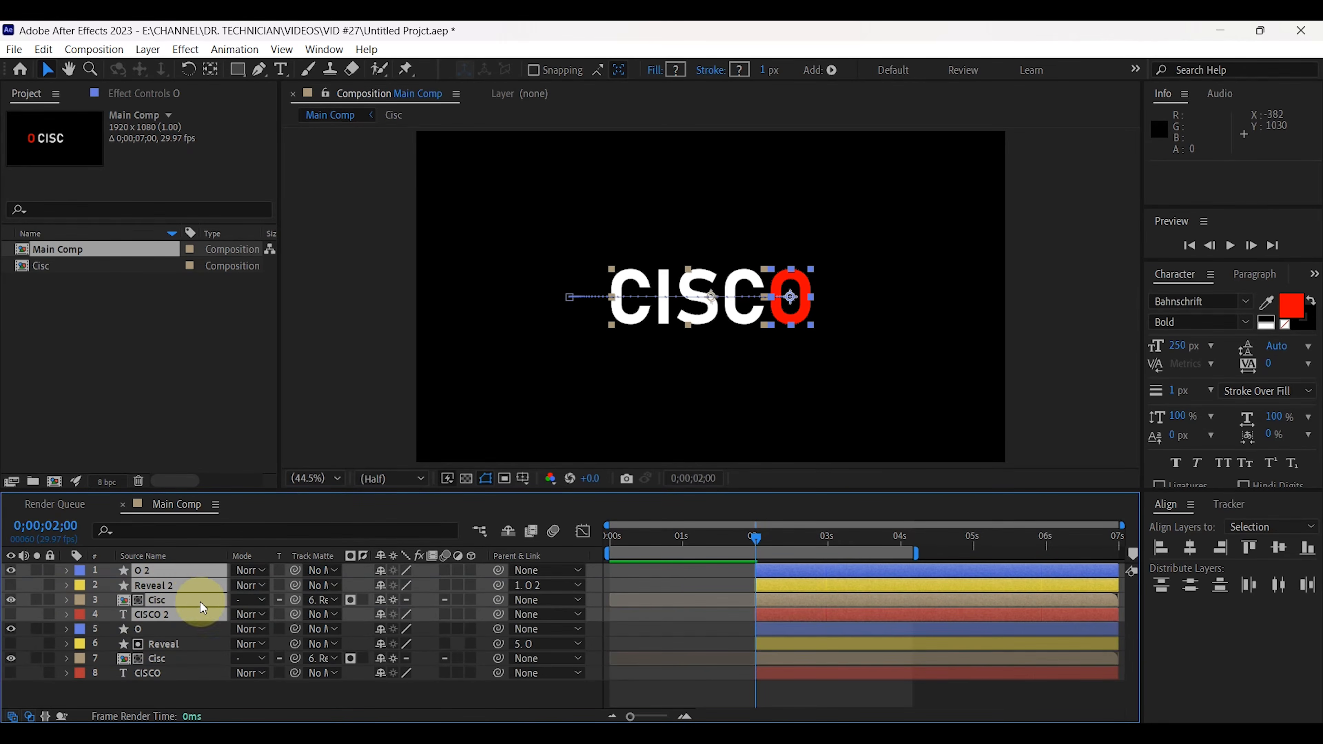
left_click(78, 571)
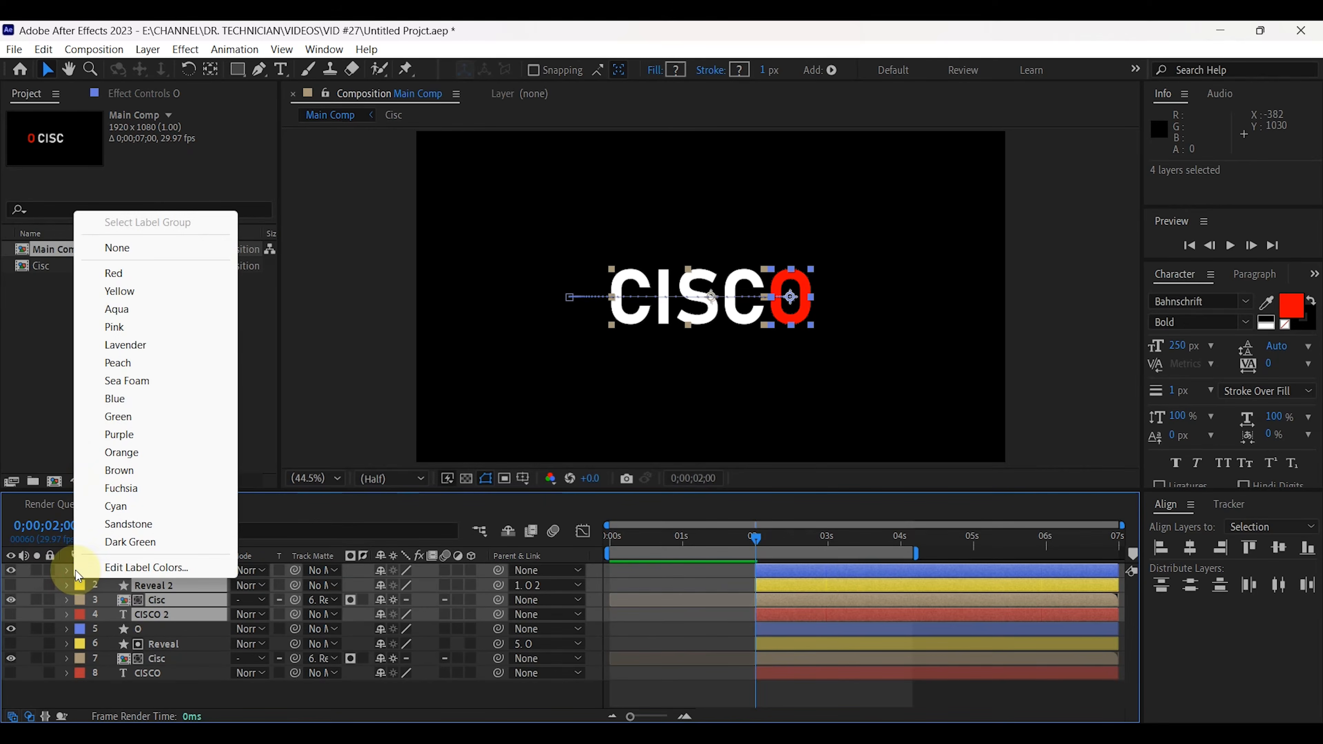
left_click(125, 345)
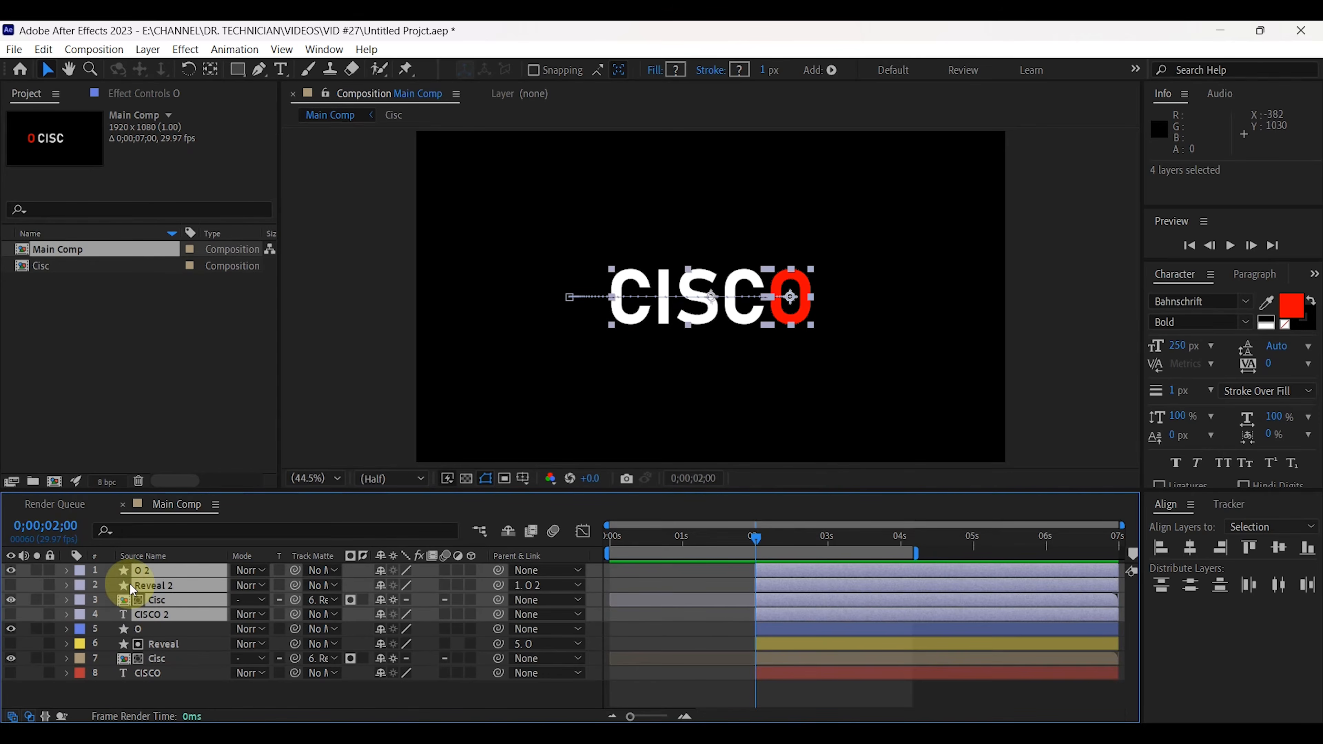
Step: Extend the start of the four lavender layers to 0;00;00;00 and trim their end at 0;00;02;00
left_click_drag(756, 536, 640, 541)
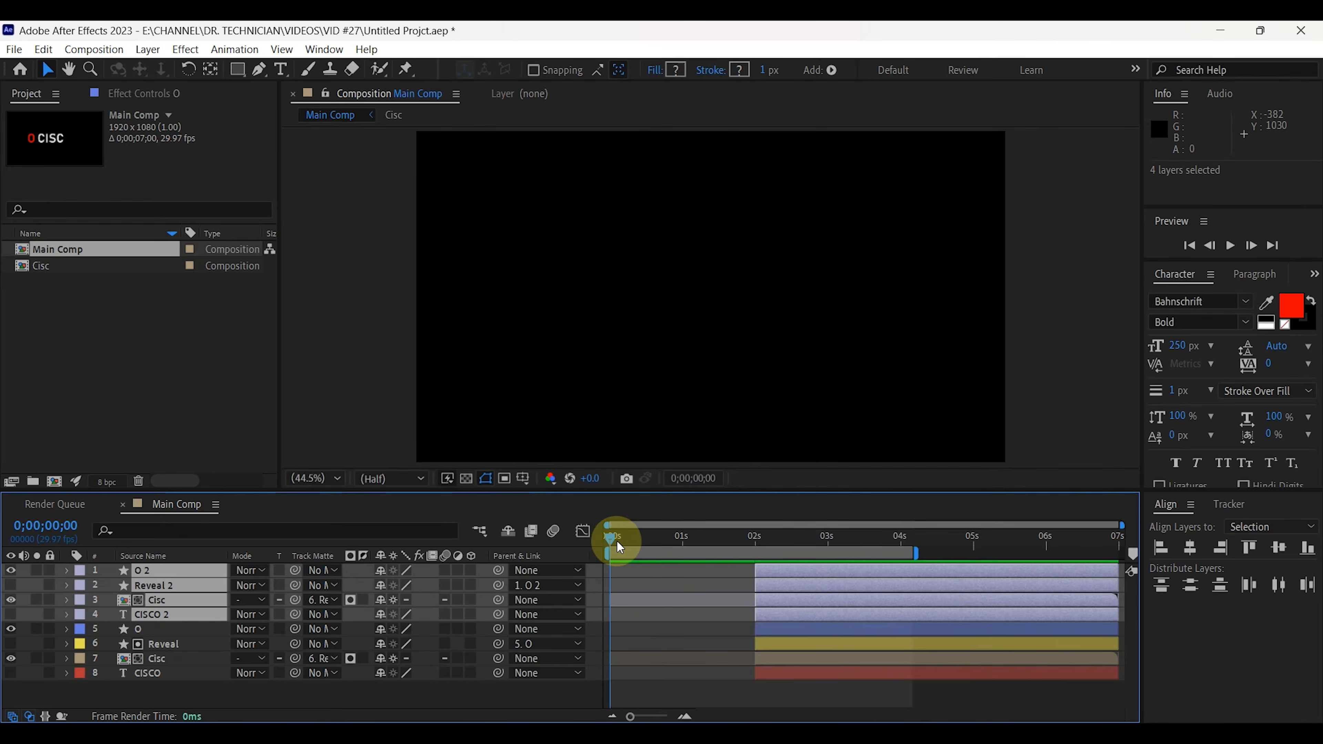
key("alt+bracketleft")
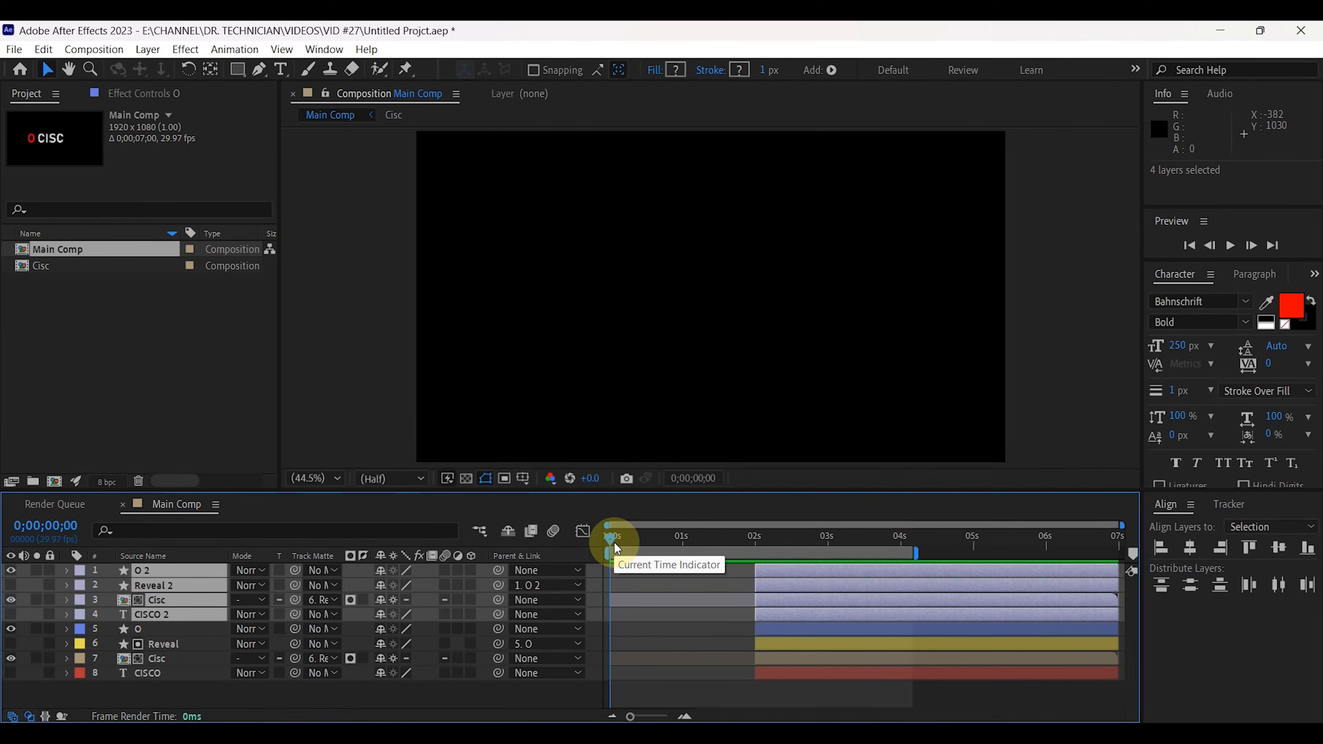
key("alt+bracketleft")
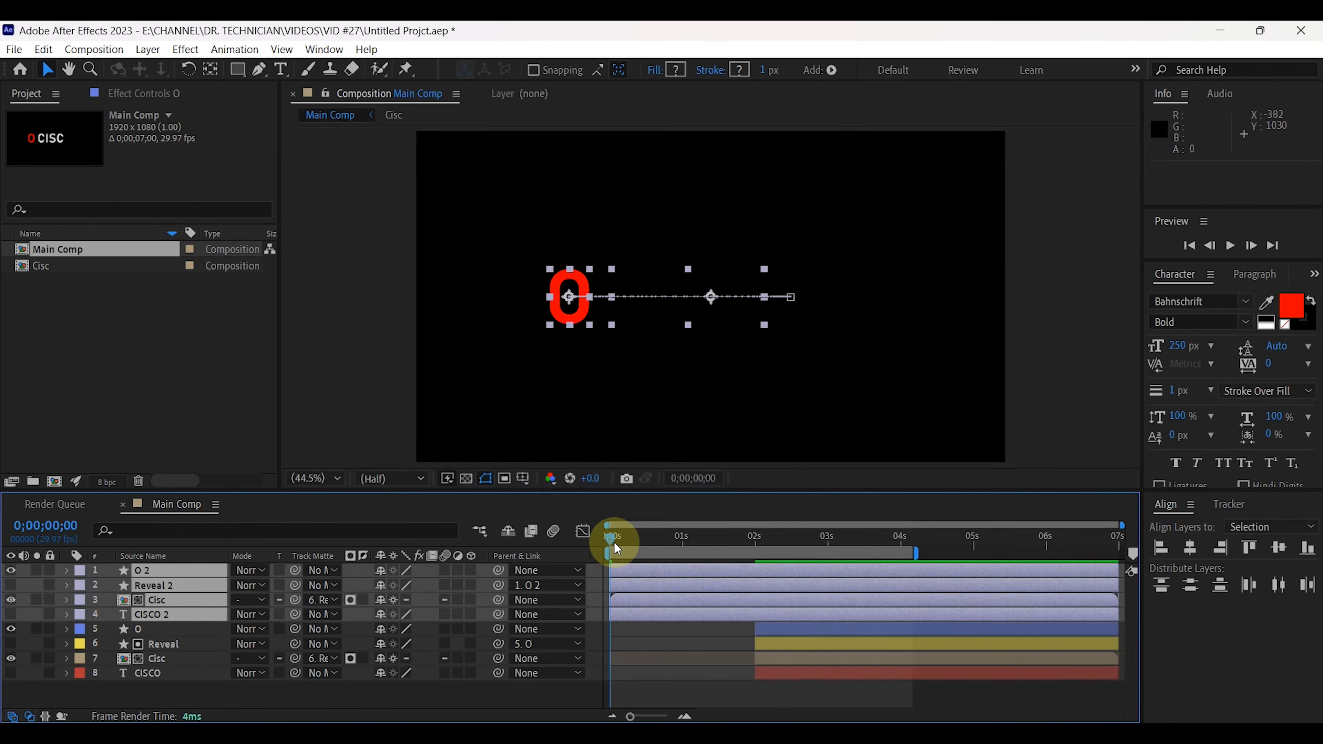
left_click_drag(614, 542, 754, 540)
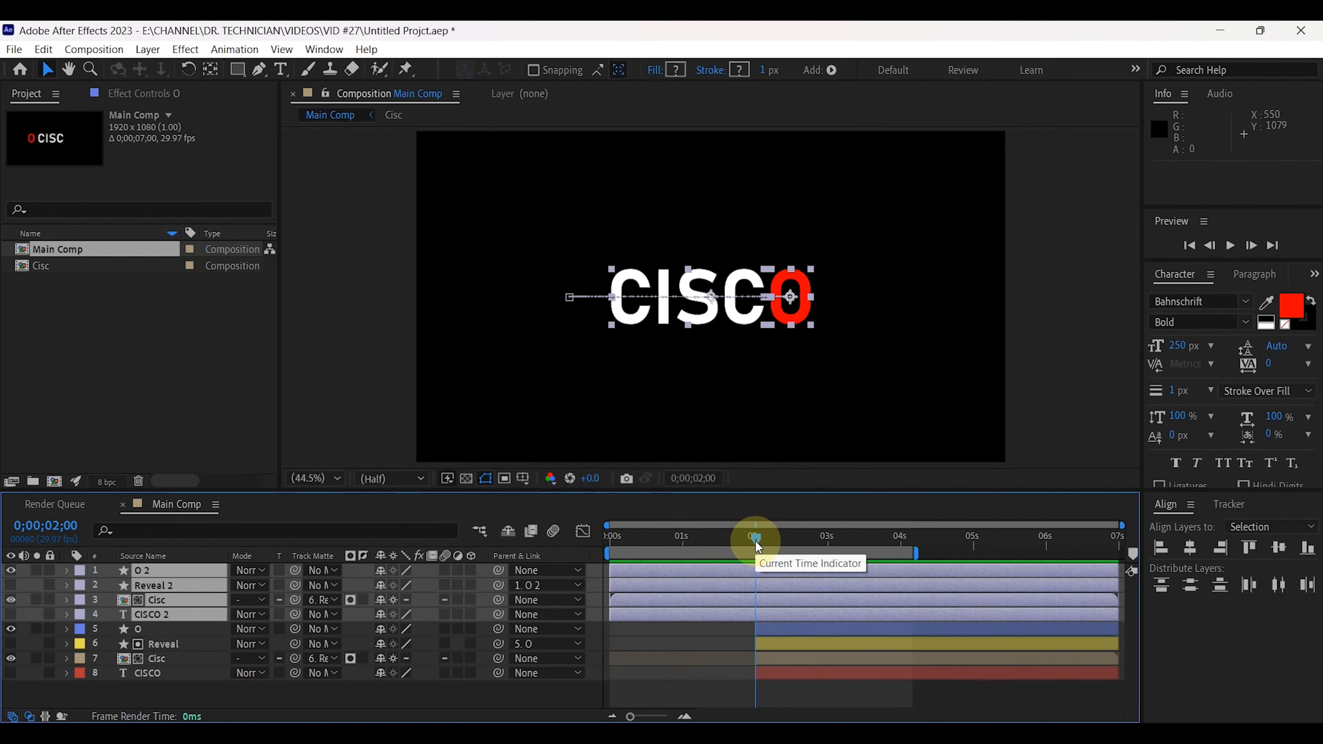
key("alt+bracketright")
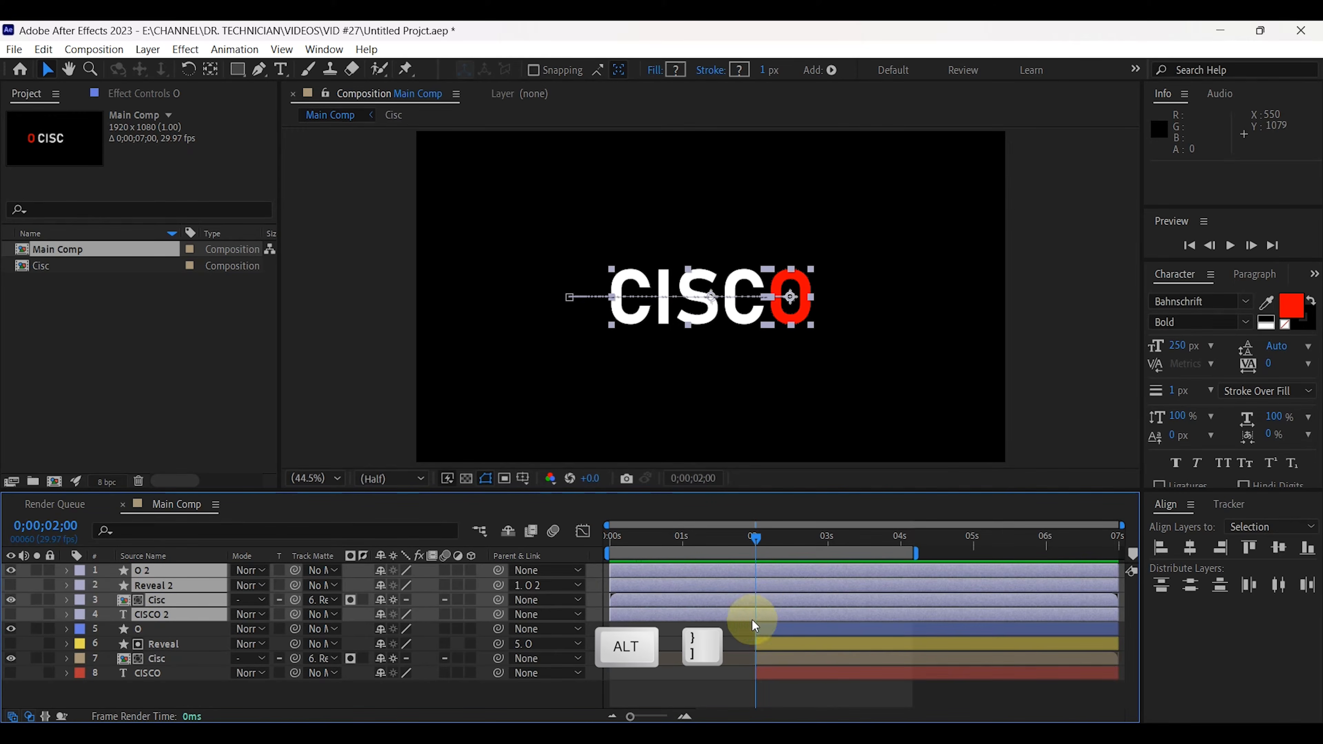
key("alt+bracketright")
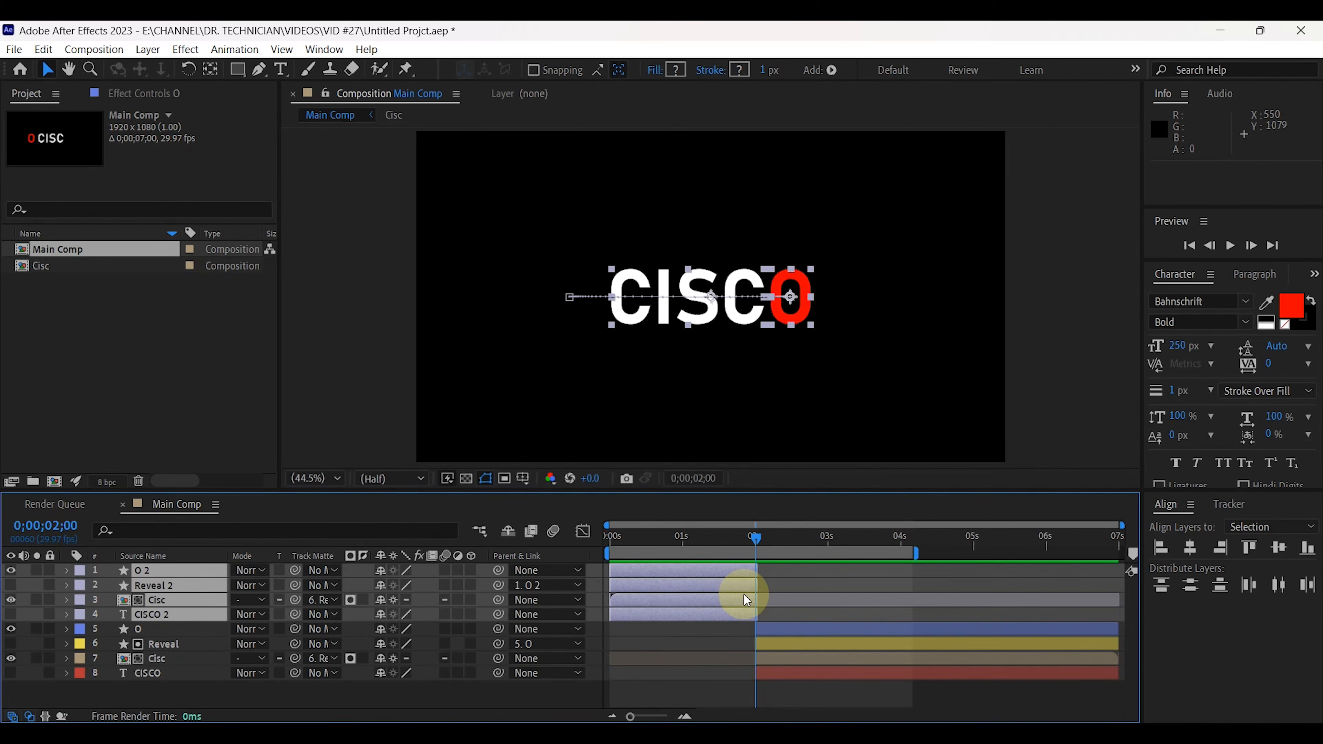
Step: Set the track matte of the lavender Cisc layer to Reveal 2
left_click_drag(754, 540, 608, 544)
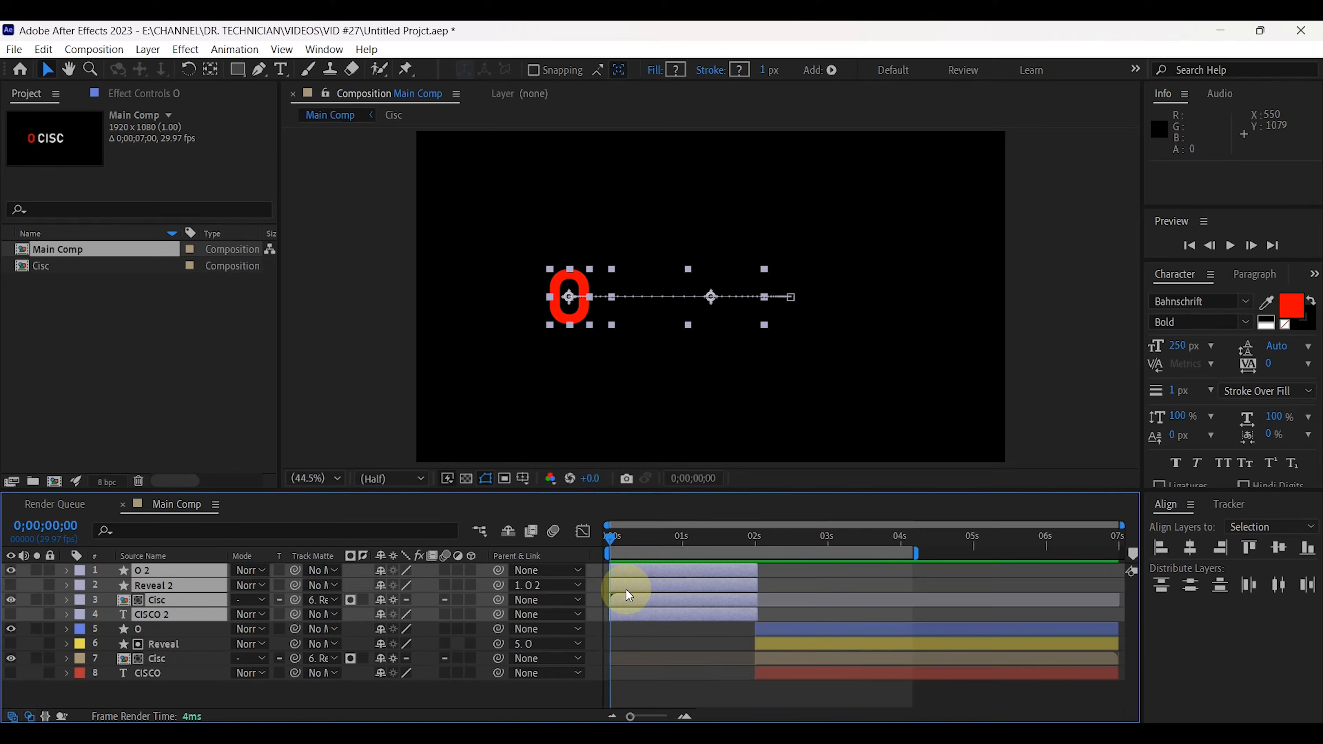
left_click(249, 699)
left_click(152, 600)
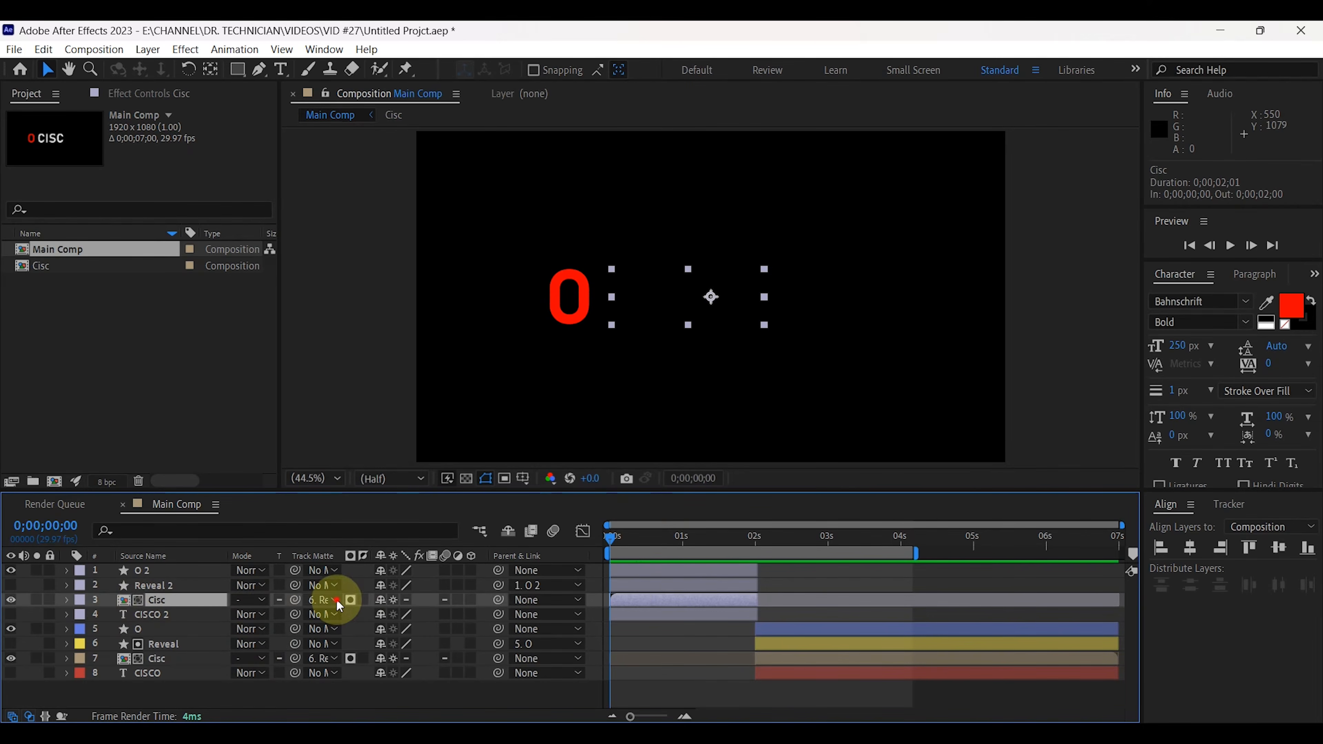
left_click(324, 599)
left_click(362, 480)
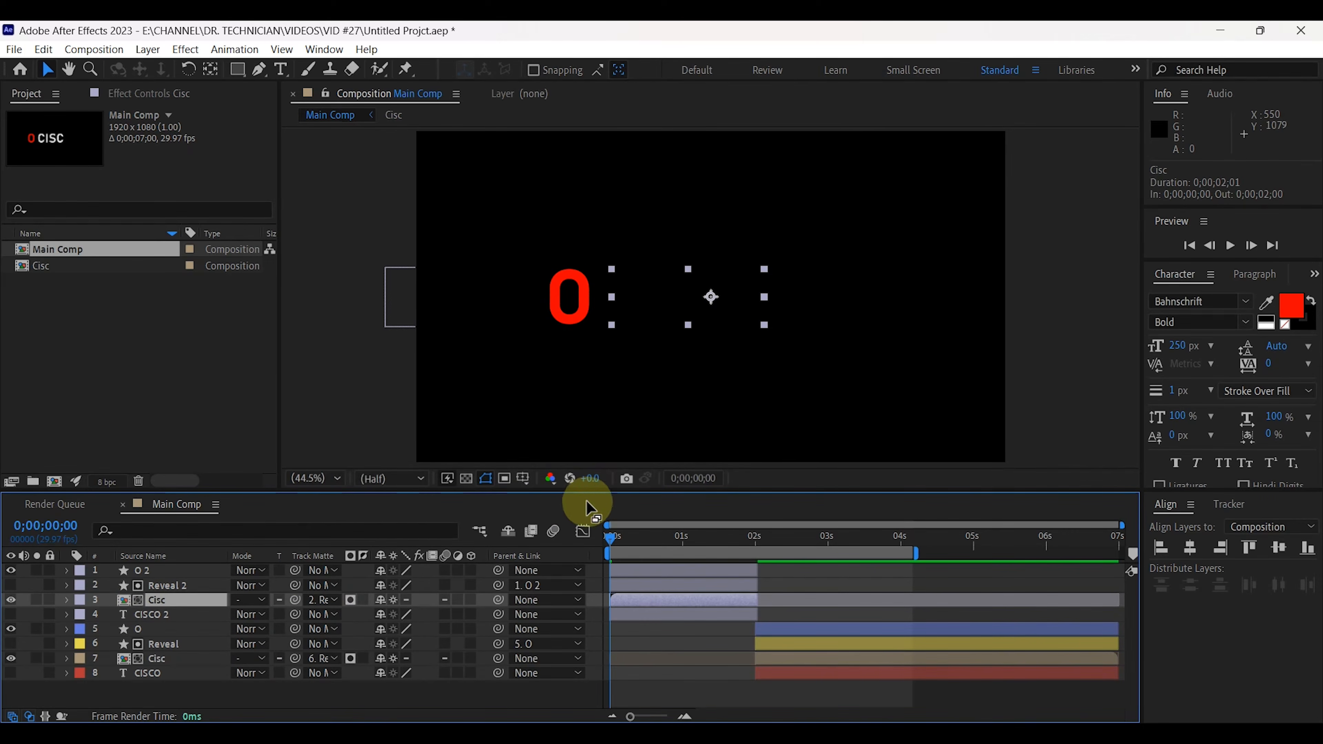
Step: At 0;00;00;26, remove the two side vertices of the Reveal 2 path along the O's left edge with the Pen tool
left_click_drag(608, 547, 671, 550)
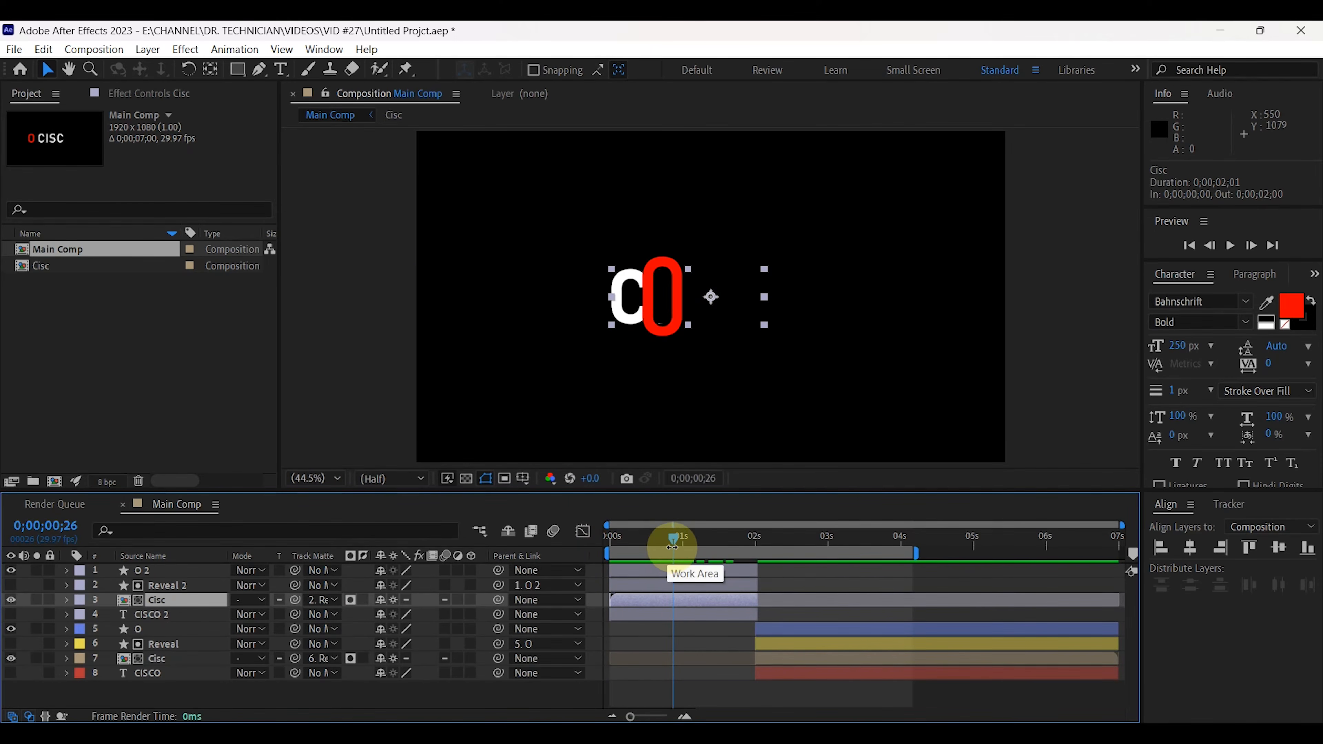
left_click(169, 585)
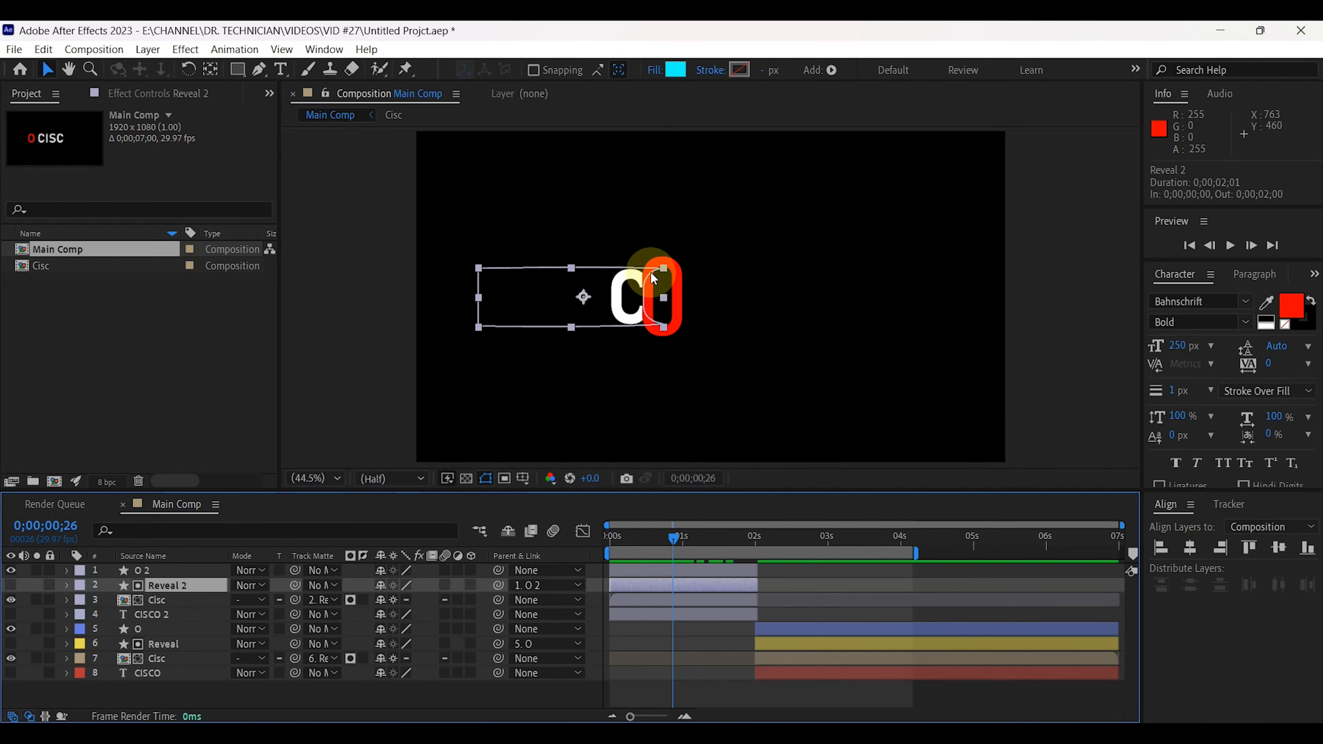
scroll(650, 271, "up", 4)
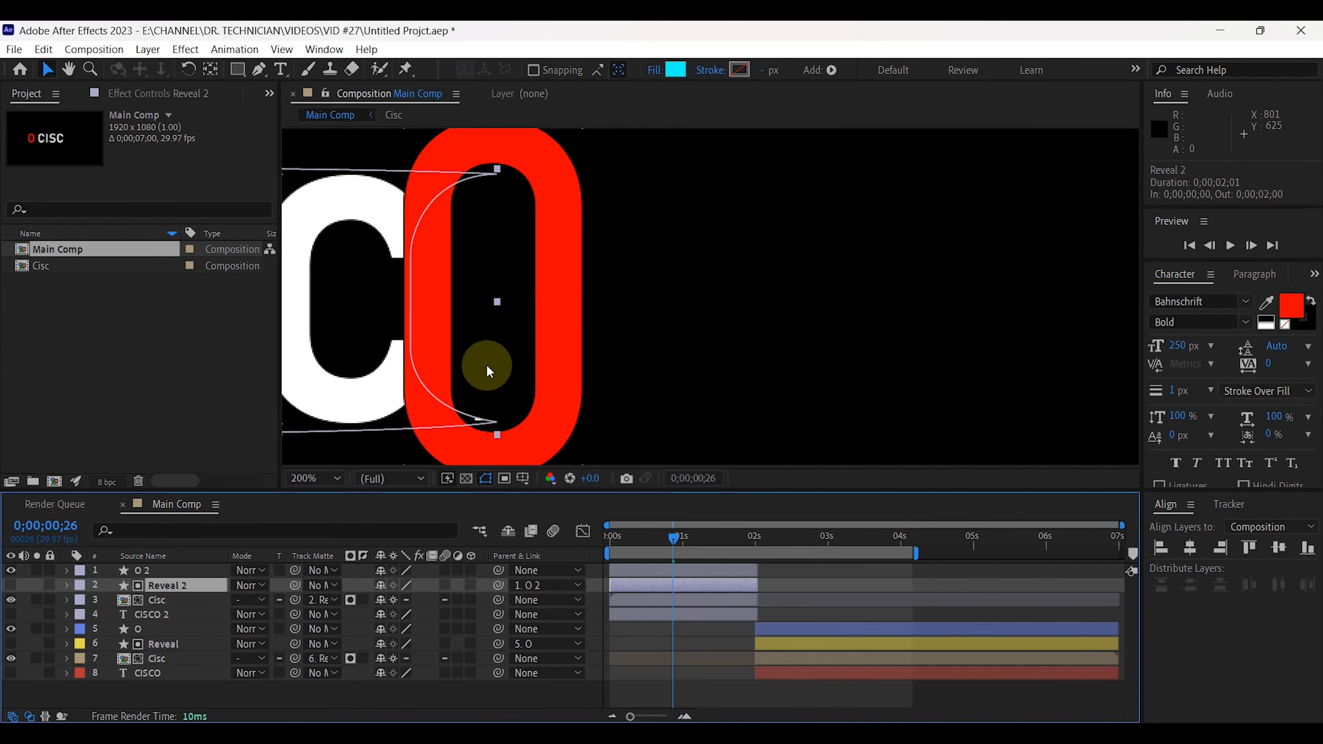
left_click(259, 69)
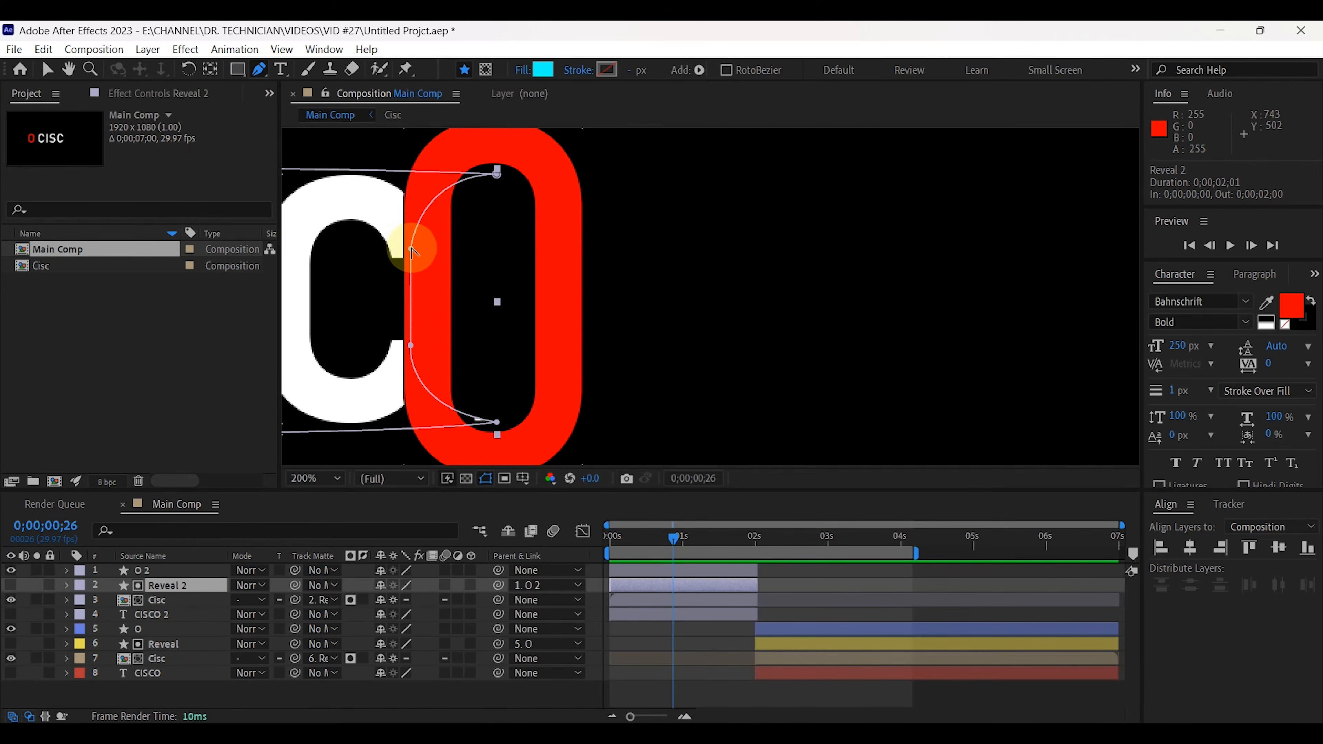
left_click(410, 251)
left_click(411, 345)
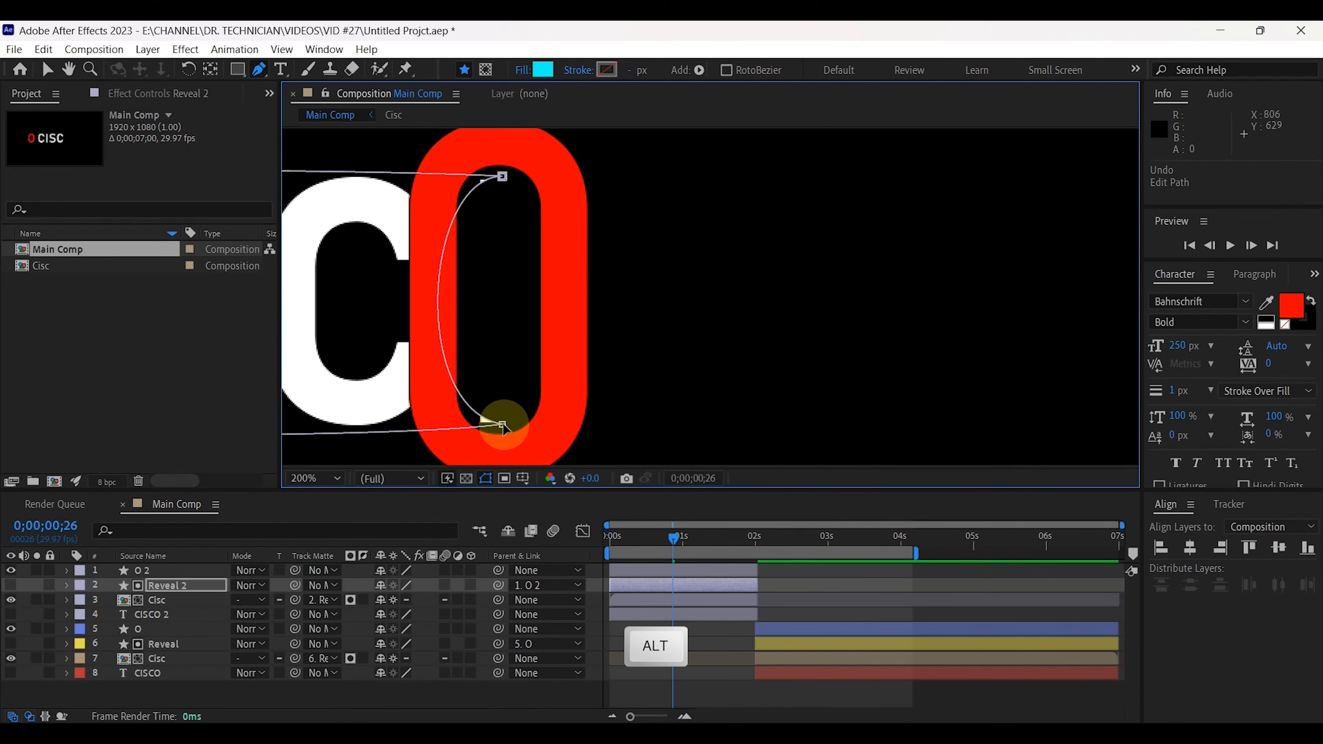
Step: Reshape Reveal 2's end vertices at the O's bottom and top, and add two vertices along the O's inner right edge
left_click(501, 425, "alt")
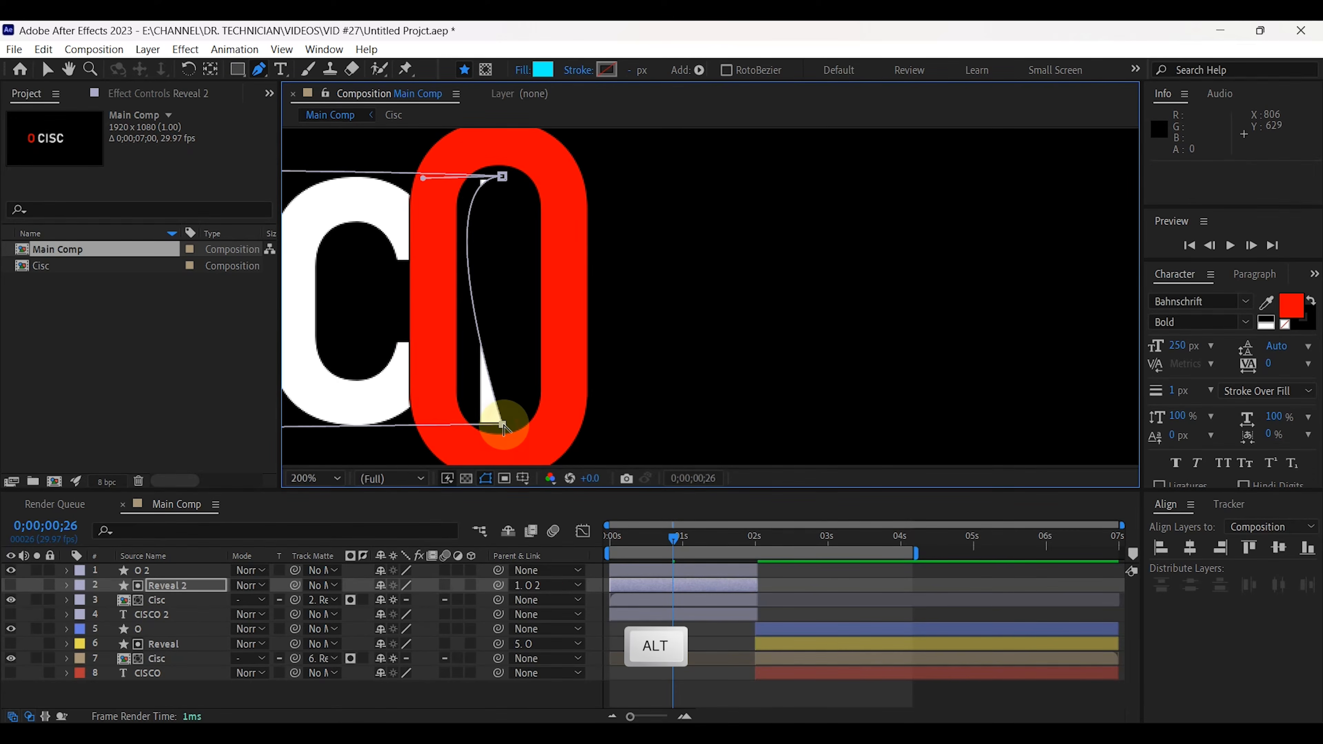
left_click_drag(502, 425, 582, 400)
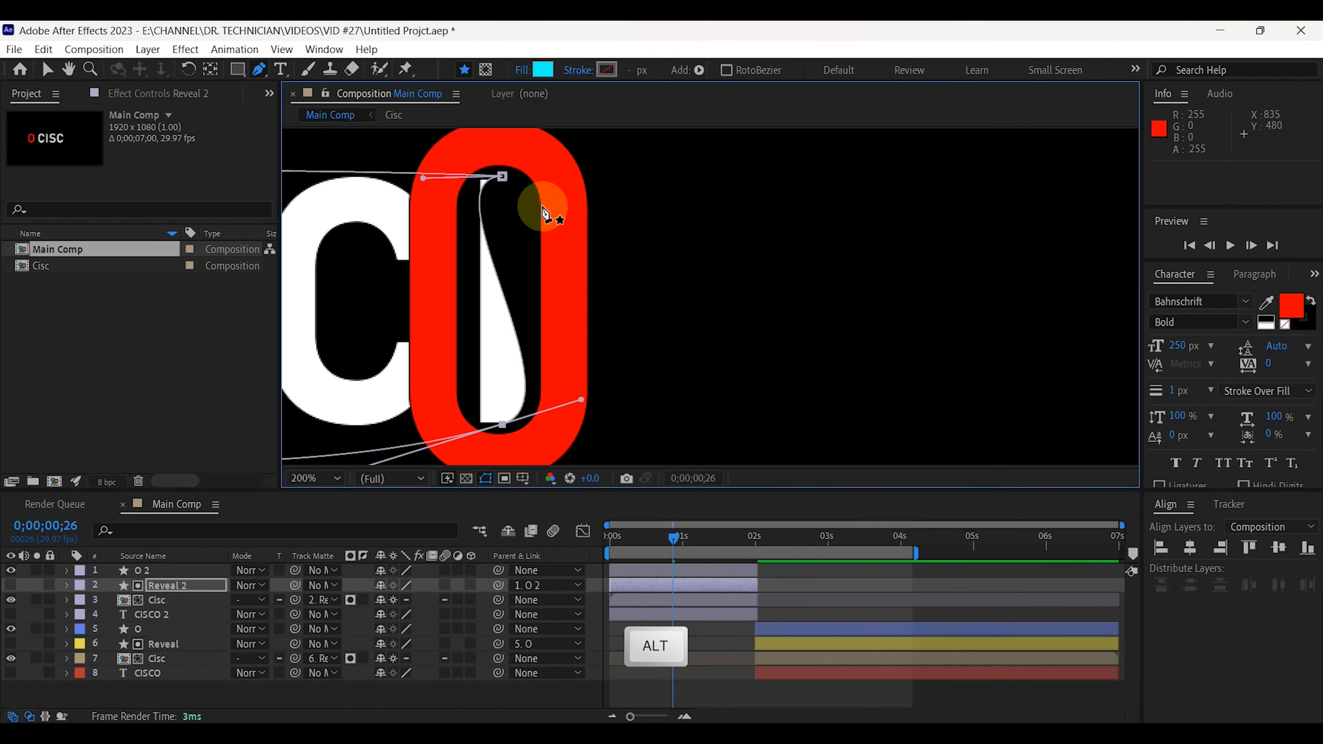
left_click(504, 176, "alt")
left_click_drag(513, 213, 540, 194)
left_click(538, 380)
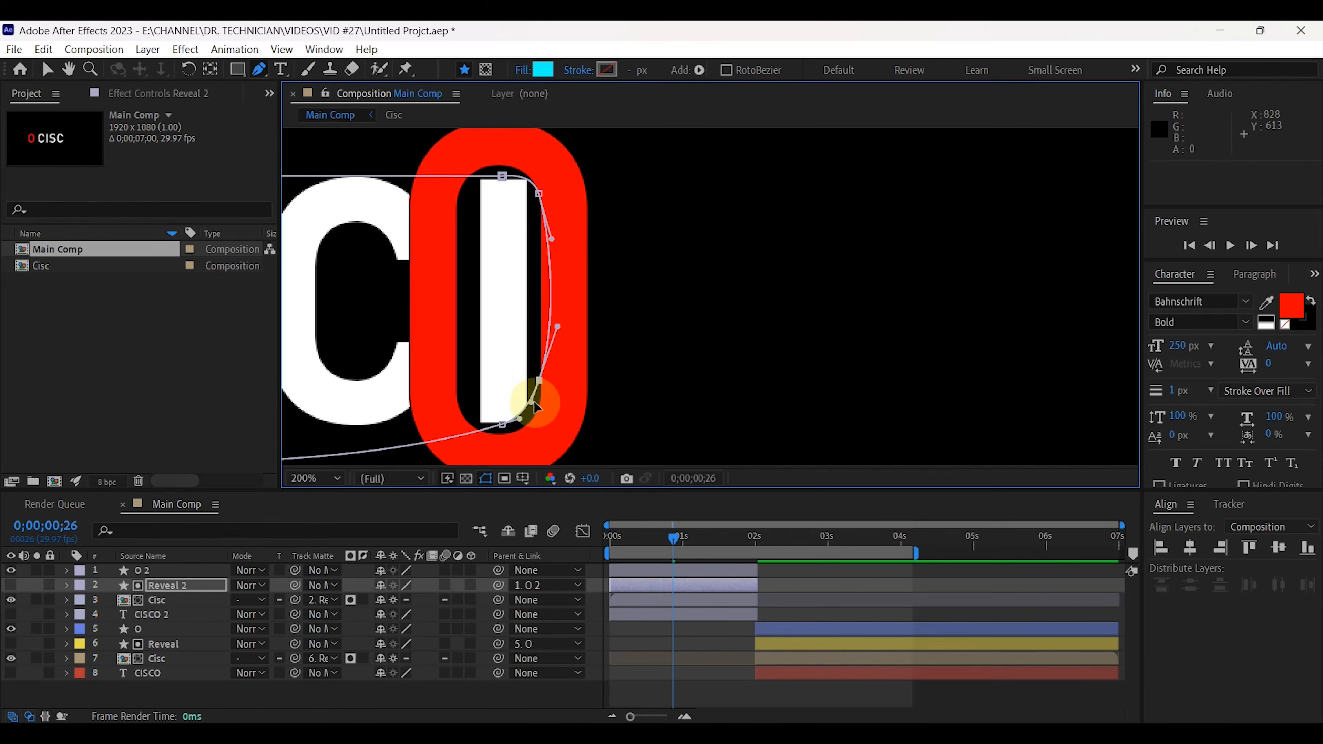
Step: Adjust the handles of the two new Reveal 2 vertices so the curve follows the O's inner right edge
left_click_drag(533, 402, 538, 407)
left_click_drag(552, 239, 542, 238)
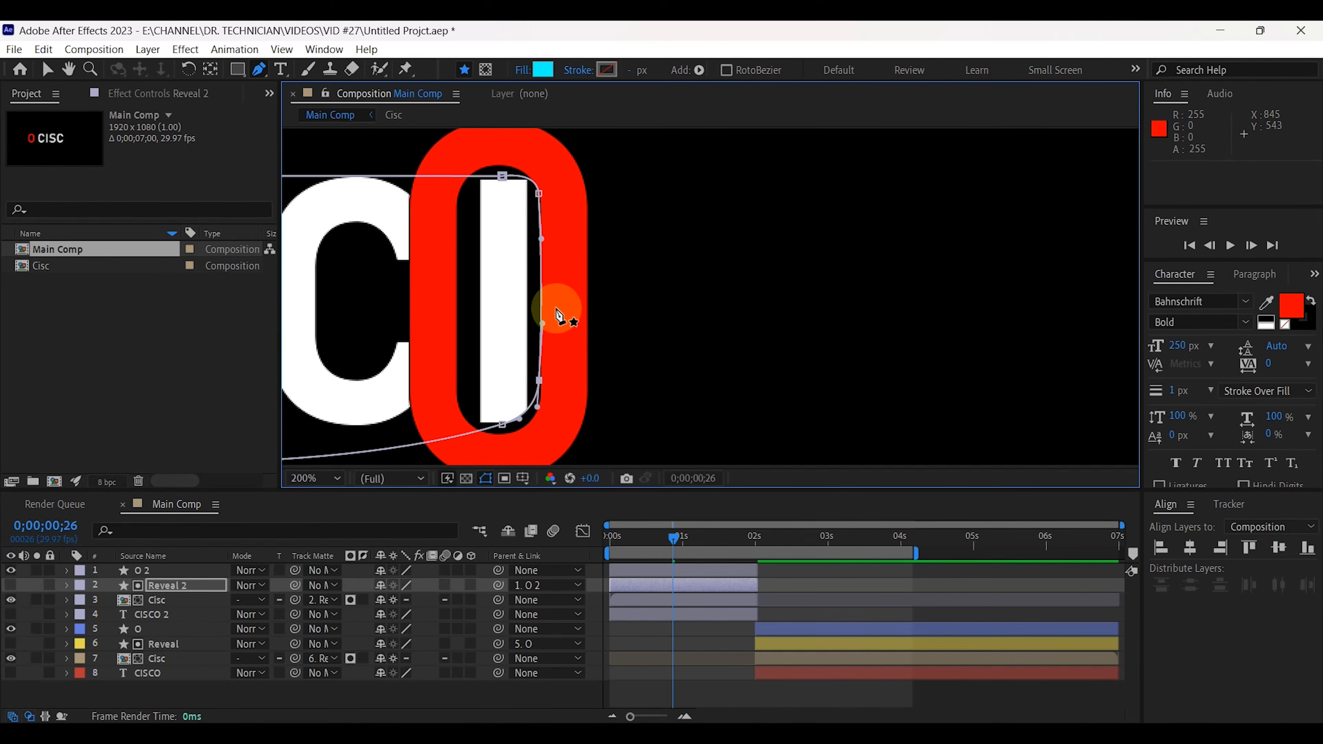
left_click_drag(531, 412, 540, 428)
Step: Fine-tune Reveal 2's lower inner-edge vertex and its bottom and top end vertices to hug the red O's inner edge
key("period")
left_click_drag(441, 371, 598, 300)
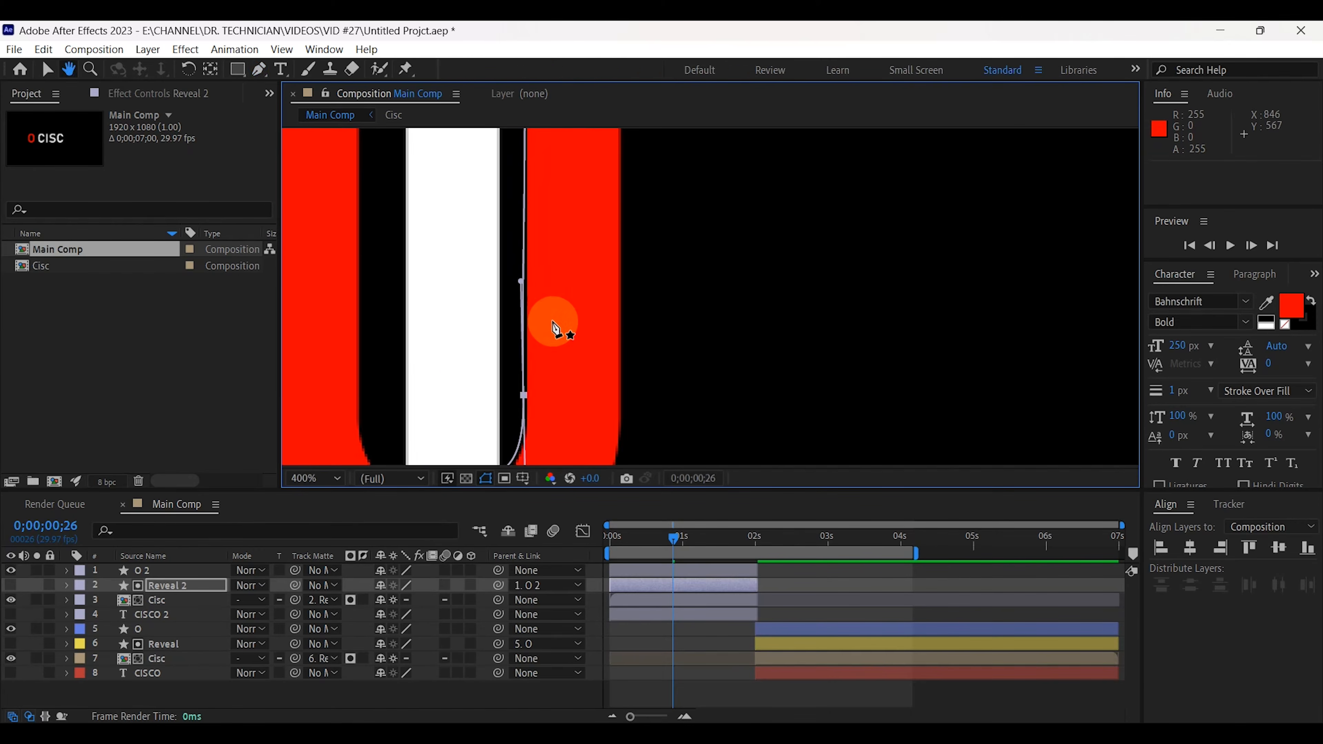
left_click_drag(524, 394, 527, 394)
left_click_drag(552, 263, 546, 289)
left_click_drag(562, 360, 637, 67)
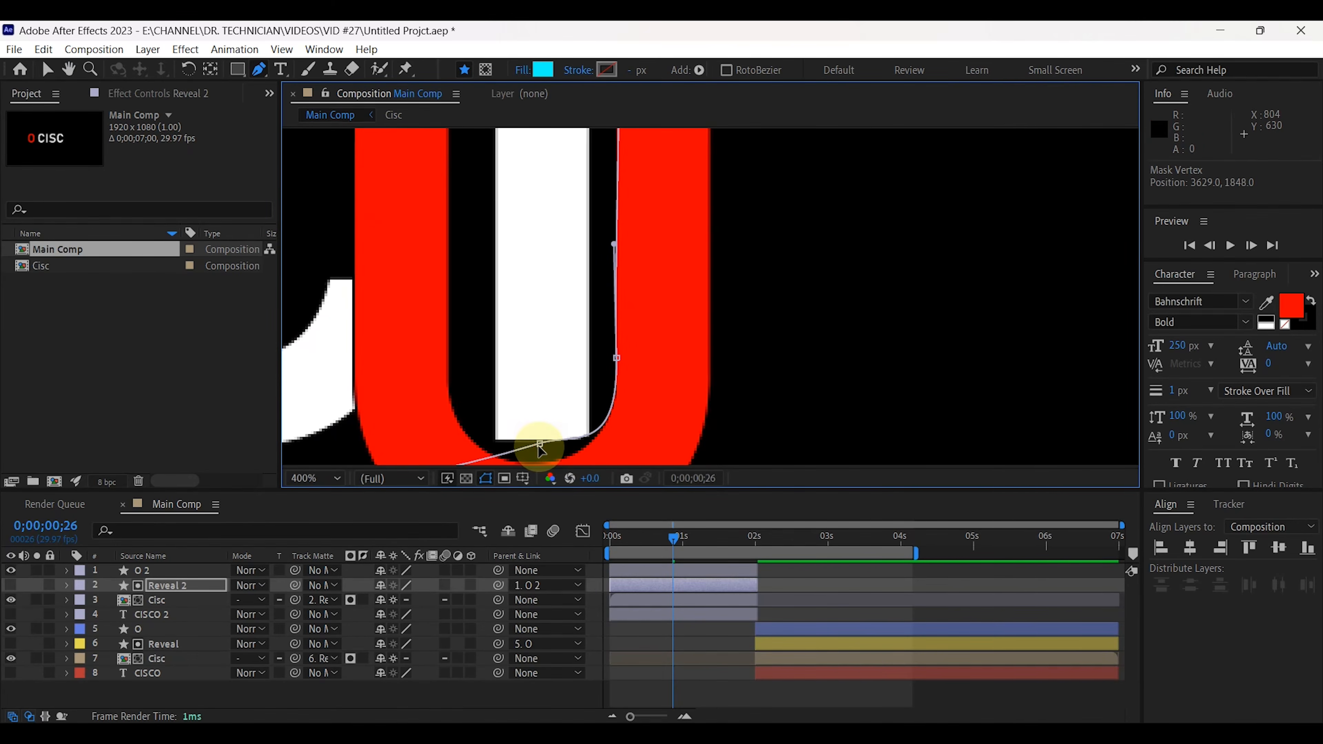
left_click_drag(540, 446, 543, 423)
left_click_drag(684, 141, 683, 463)
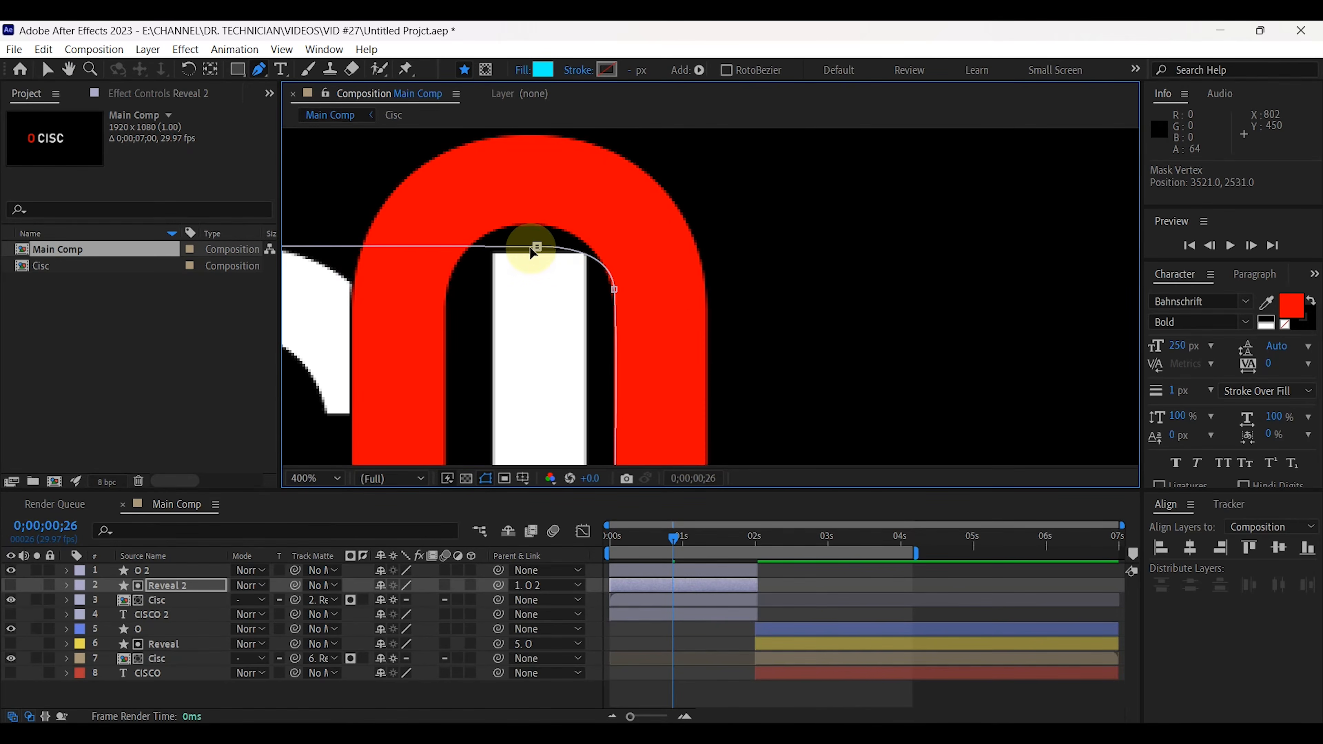
mouse_move(537, 247)
left_mouse_down()
mouse_move(526, 236)
mouse_move(545, 222)
left_mouse_up()
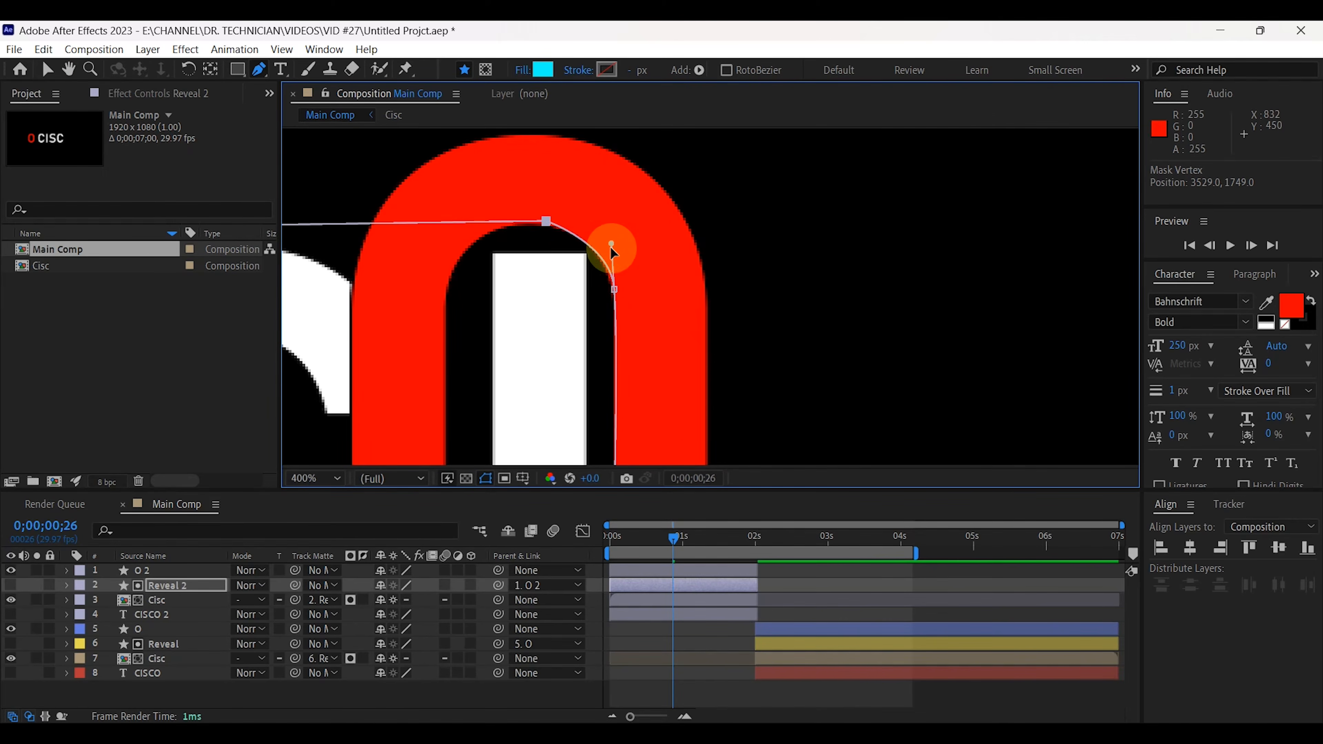
Step: Scrub through the letter reveal in Main Comp up to 0;00;01;29 to check the reshaped Reveal 2 matte
scroll(606, 271, "down", 2)
left_click(315, 478)
left_click(323, 188)
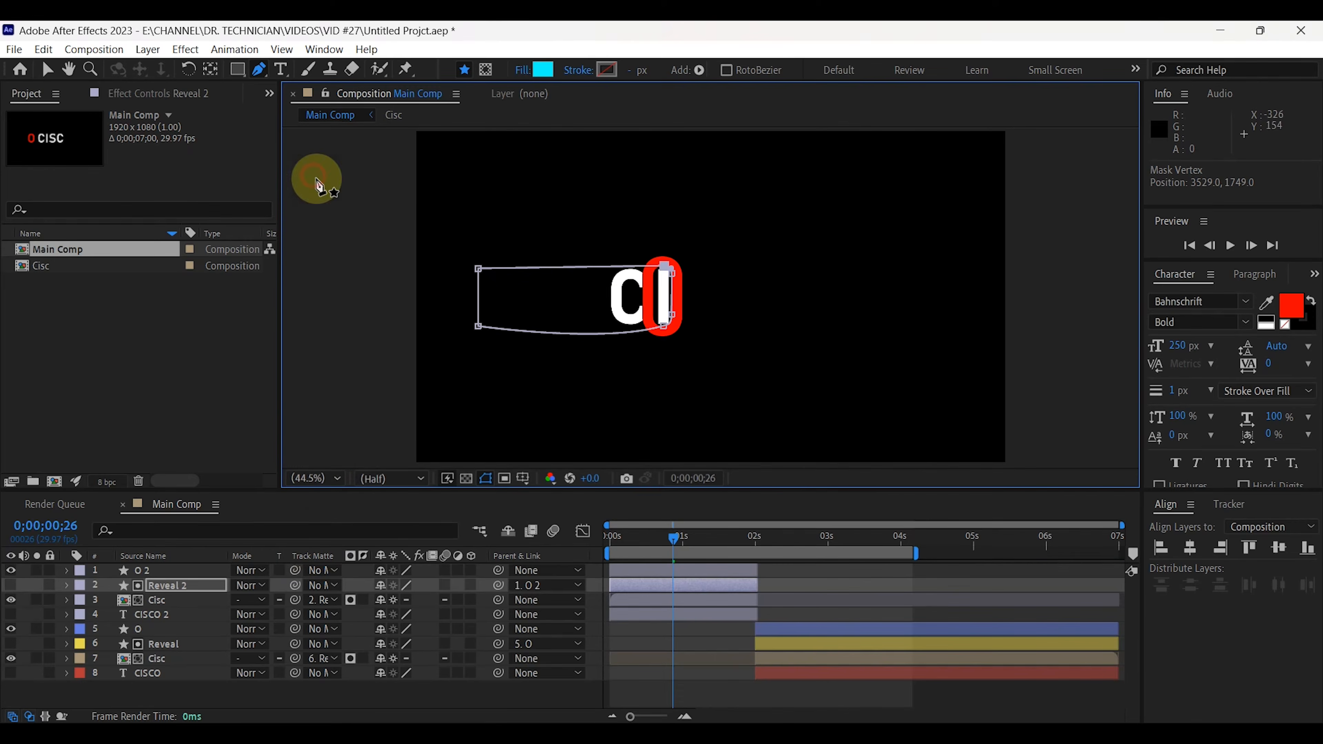
scroll(678, 316, "up", 2)
left_click(628, 544)
left_click_drag(628, 544, 707, 585)
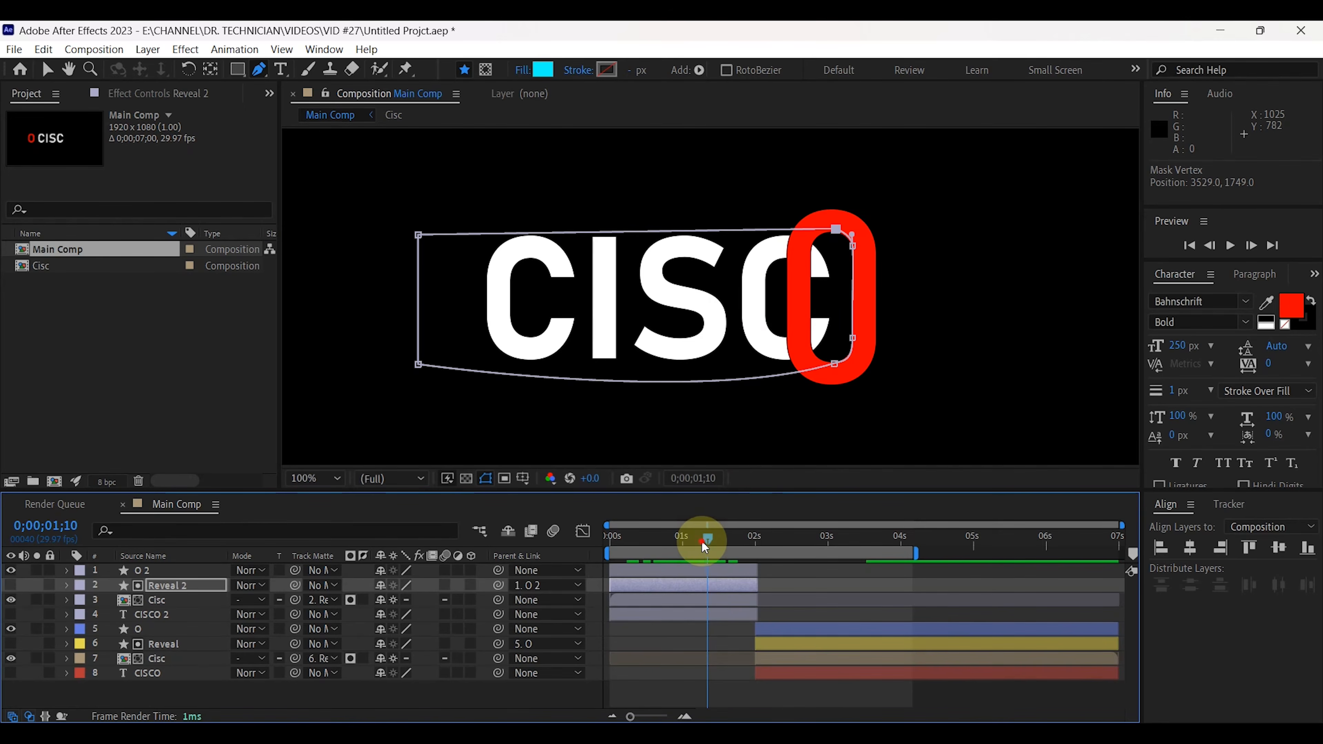
left_click_drag(700, 540, 753, 540)
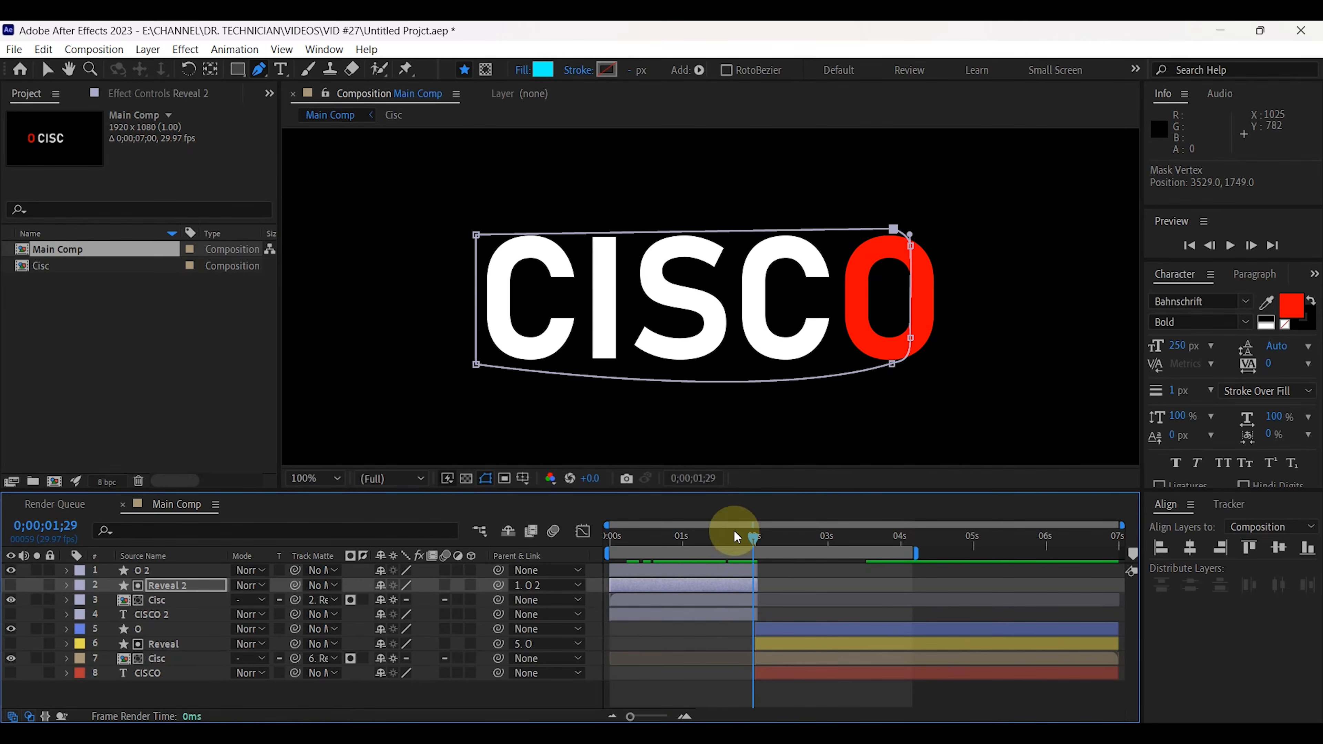
Step: At 0;00;01;29, draw a rectangular mask on the O 2 layer around the right half of the red O
left_click(152, 571)
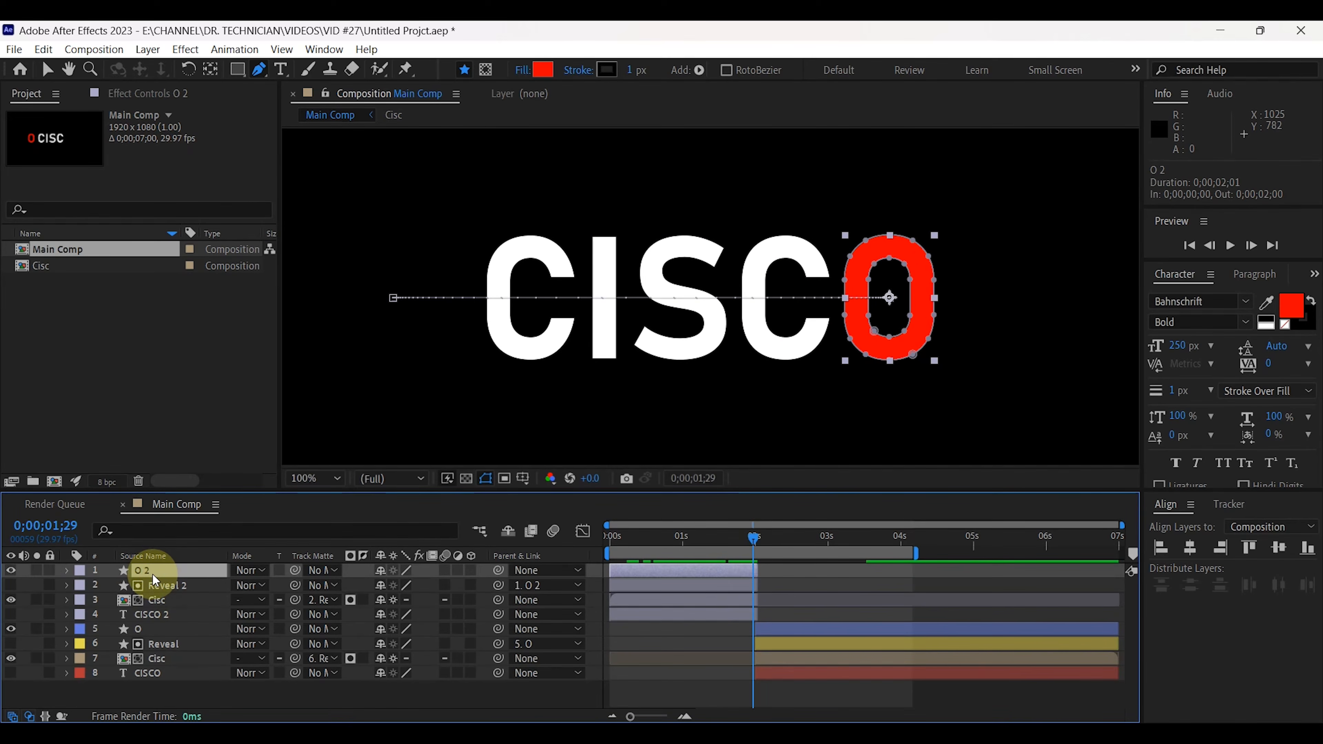
scroll(993, 357, "up", 1)
key("space")
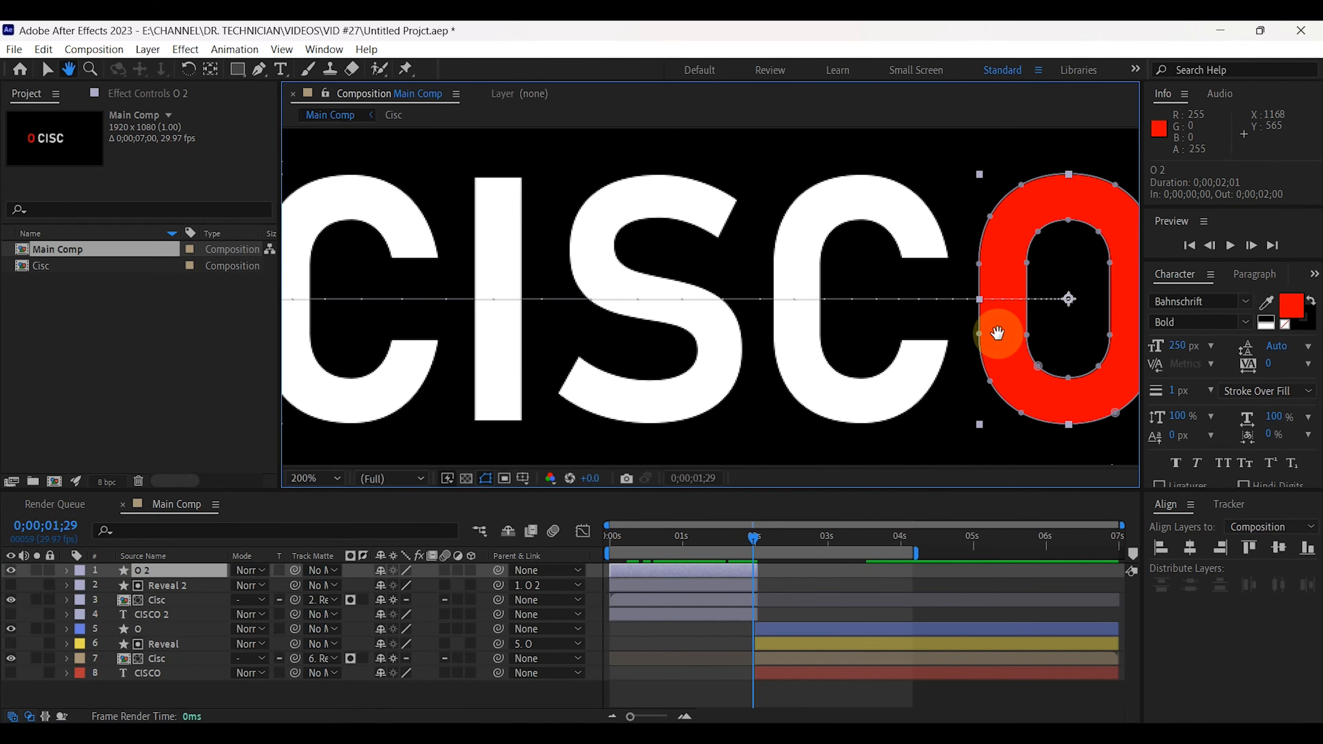
left_click_drag(997, 333, 700, 319)
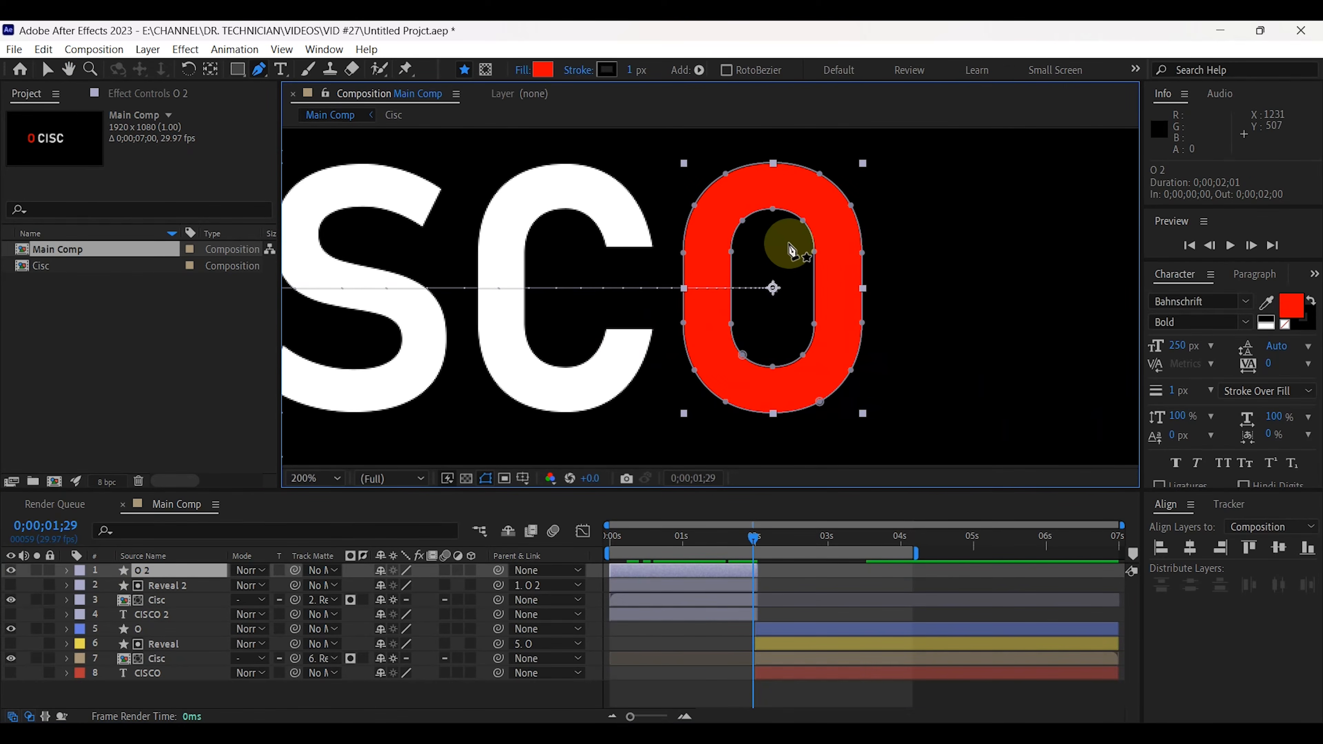
left_click(242, 76)
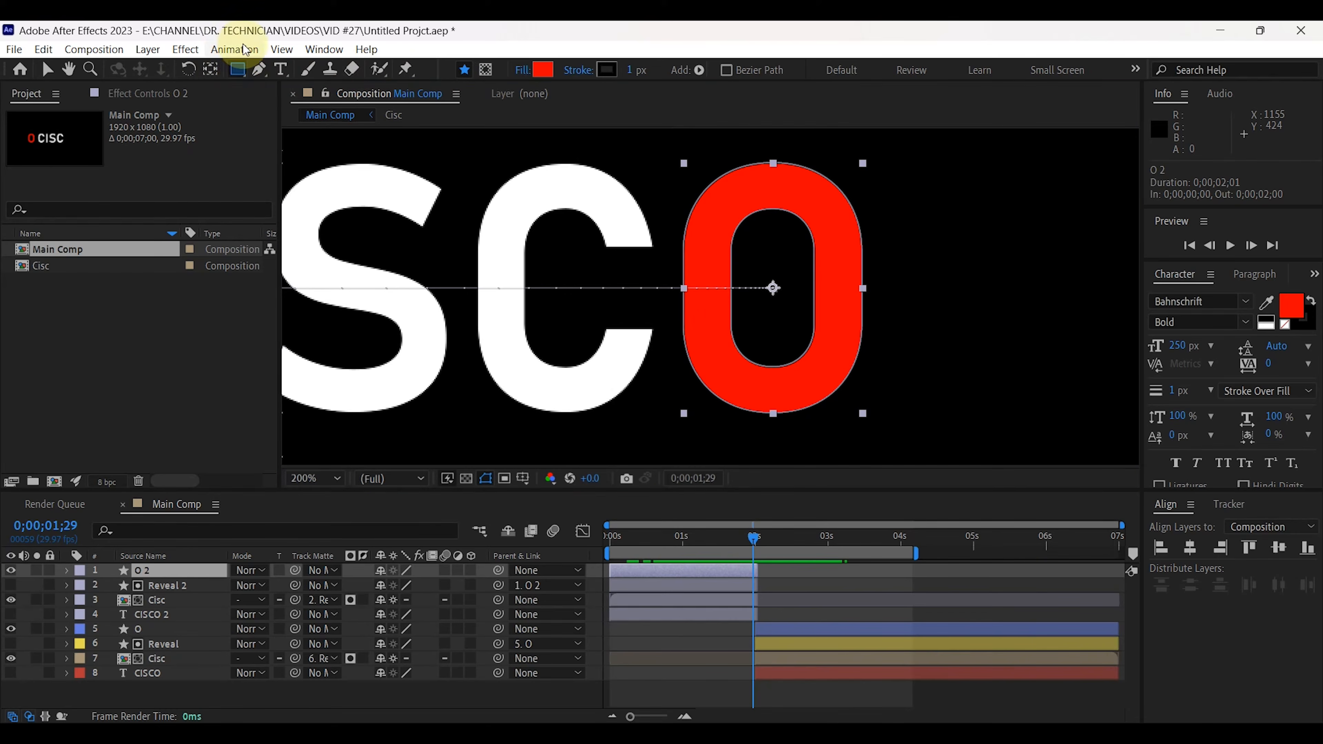
left_click(486, 71)
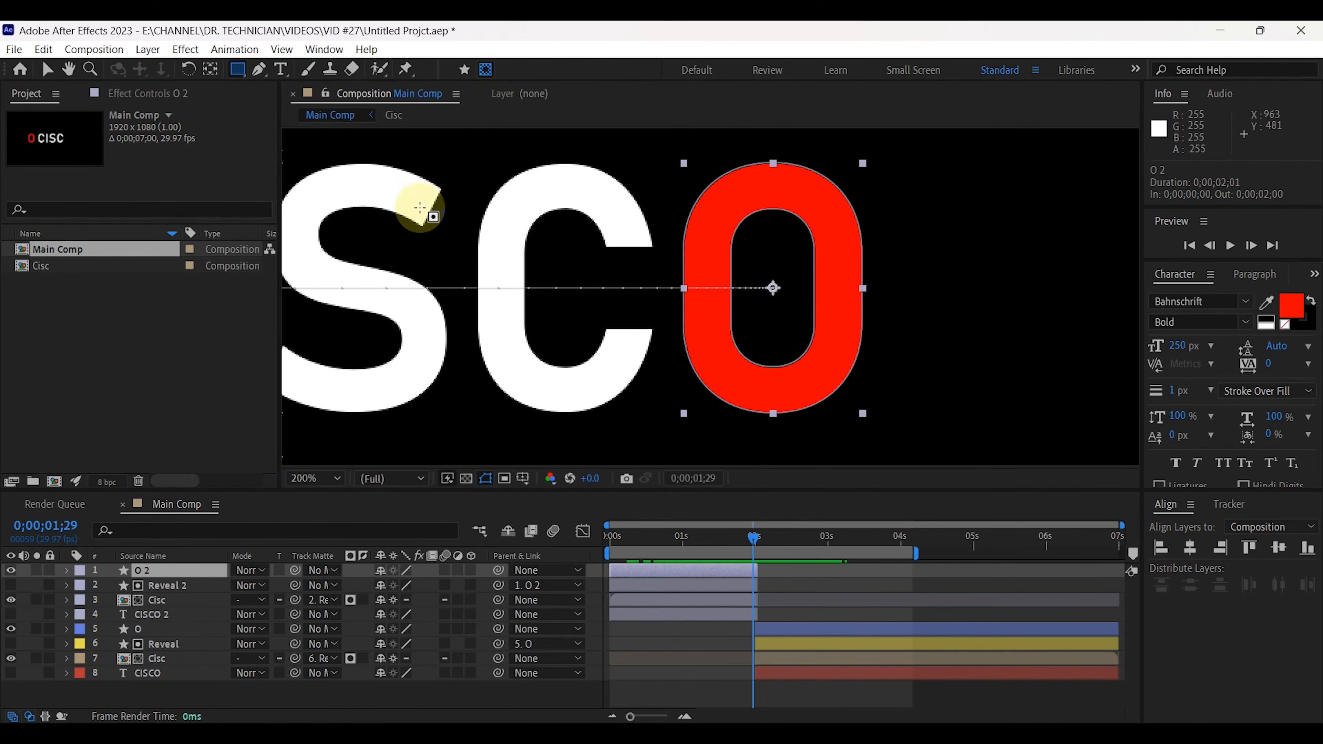
left_click_drag(772, 145, 881, 445)
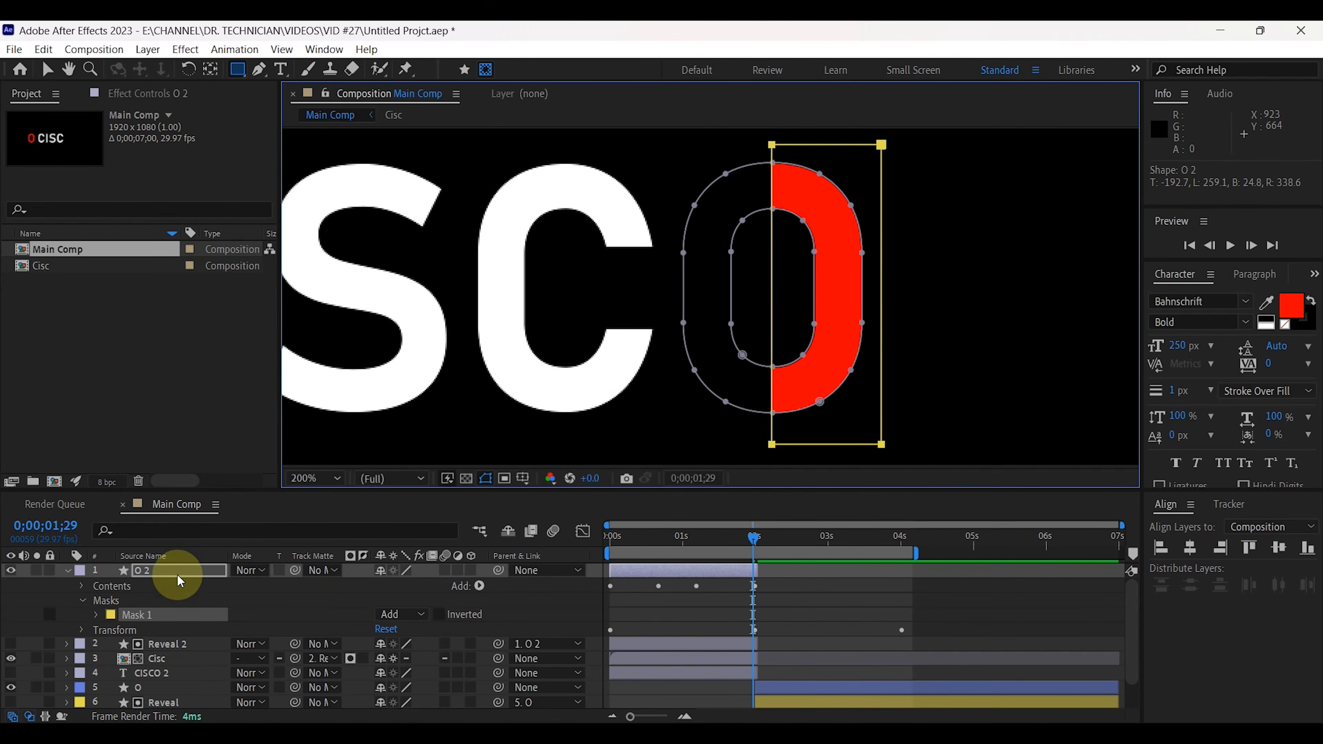
Step: Rename the masked O 2 layer as O Front
left_click(142, 570)
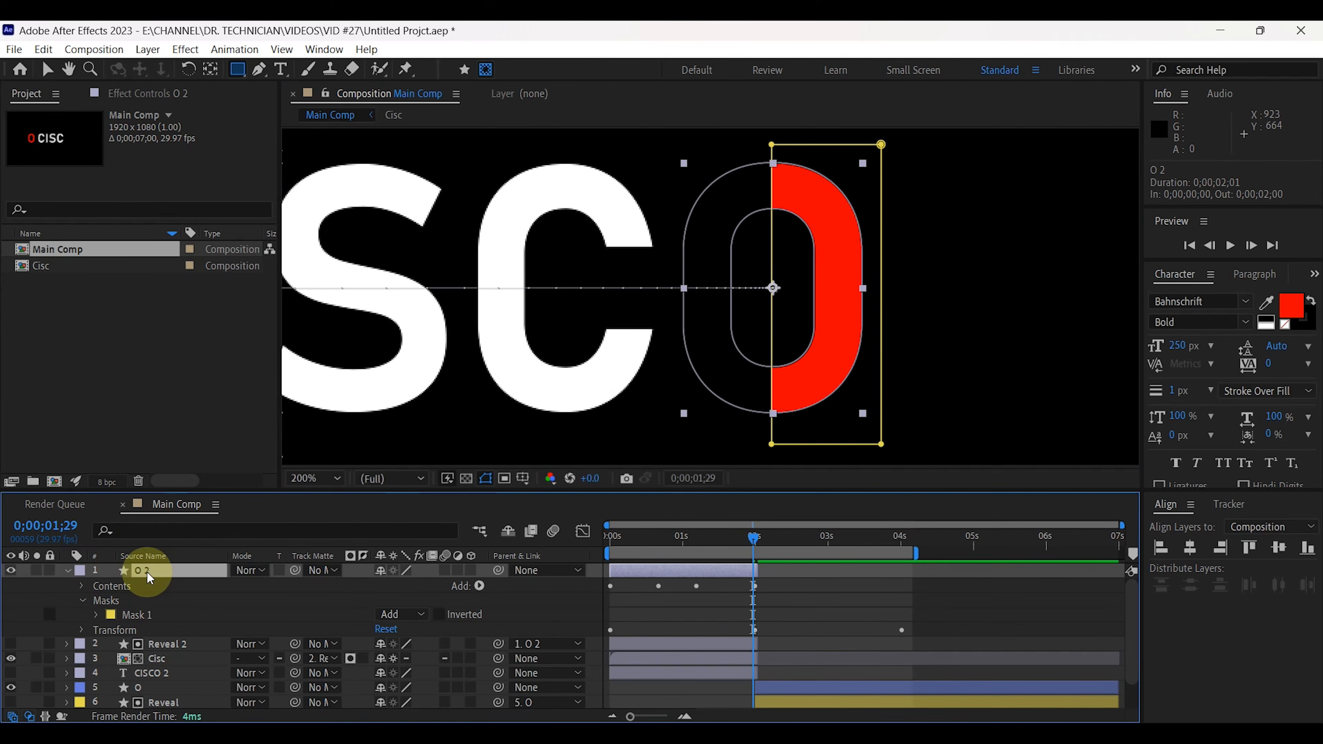
key("Return")
type("O Front")
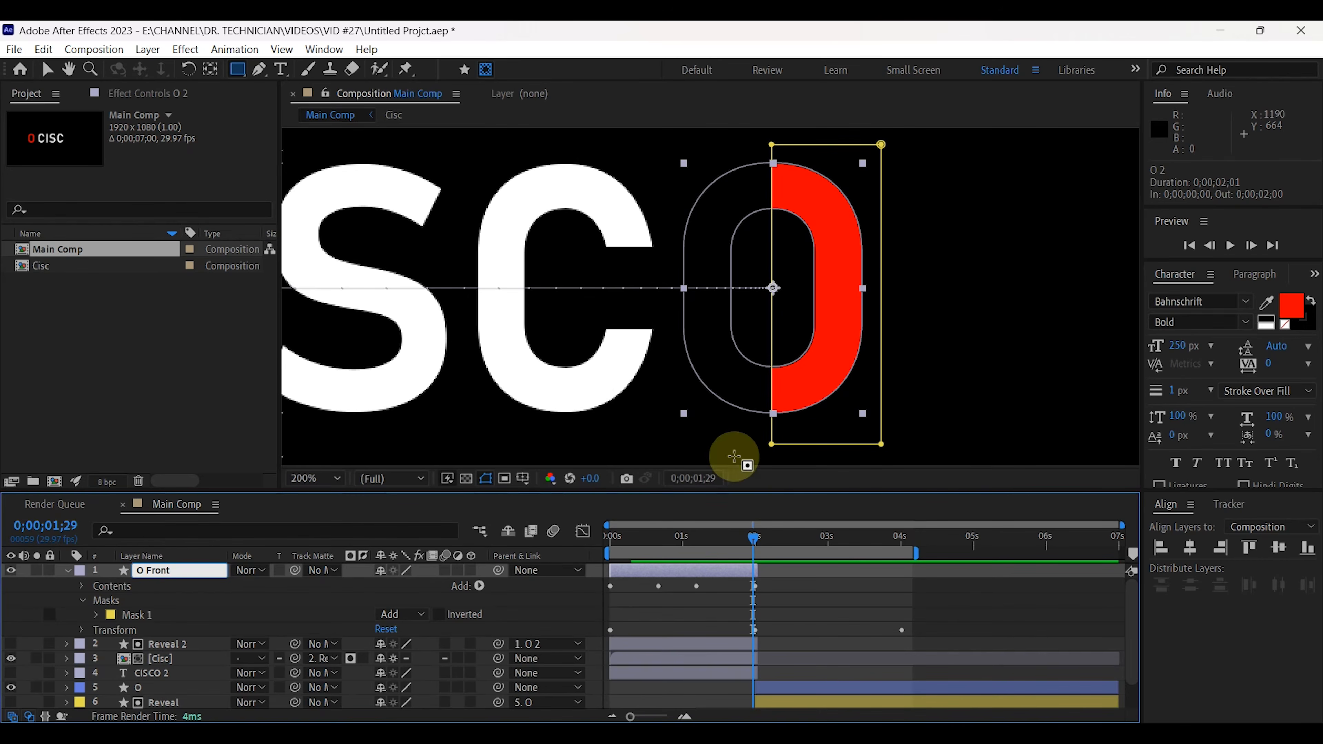
key("Return")
Step: Duplicate the O Front layer and name the copy O Back
key("ctrl+d")
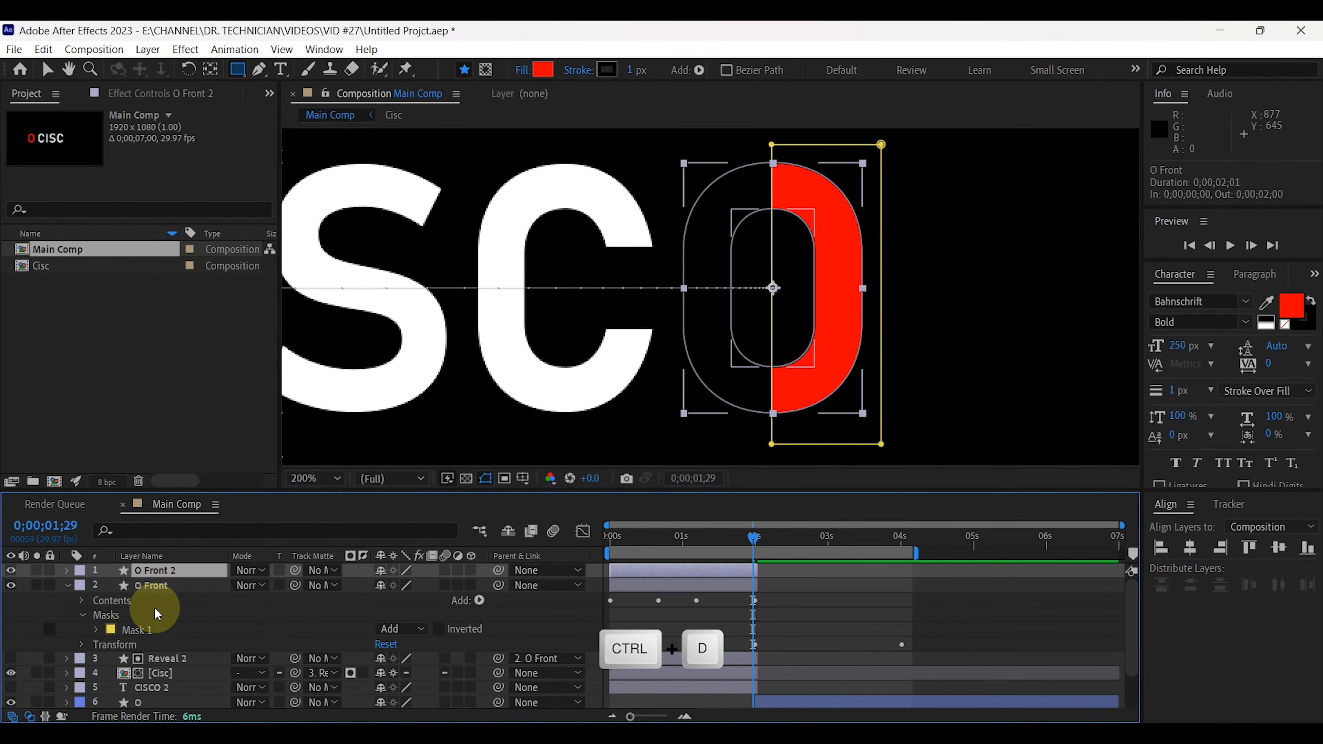
key("Return")
type("O Back")
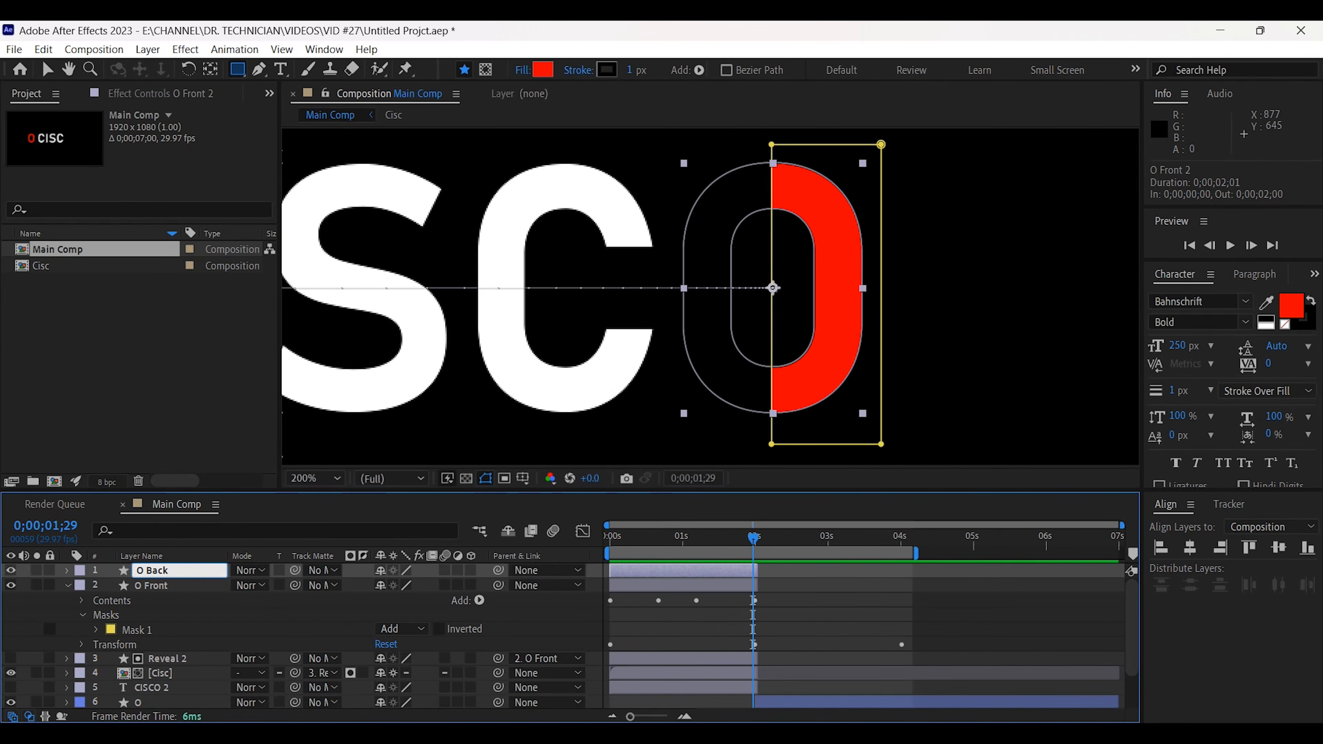
left_click(179, 588)
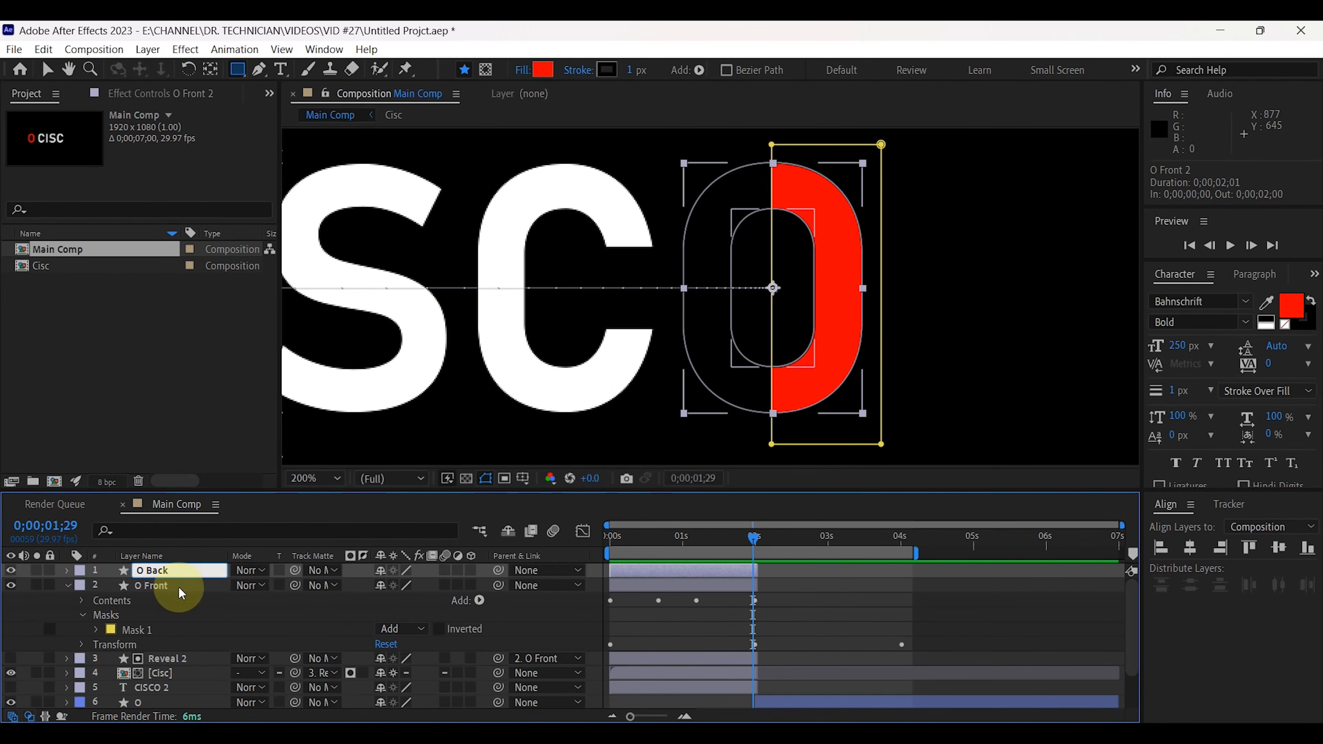
Step: Set the mode of Mask 1 on the O Back layer to Subtract
left_click(186, 569)
key("m")
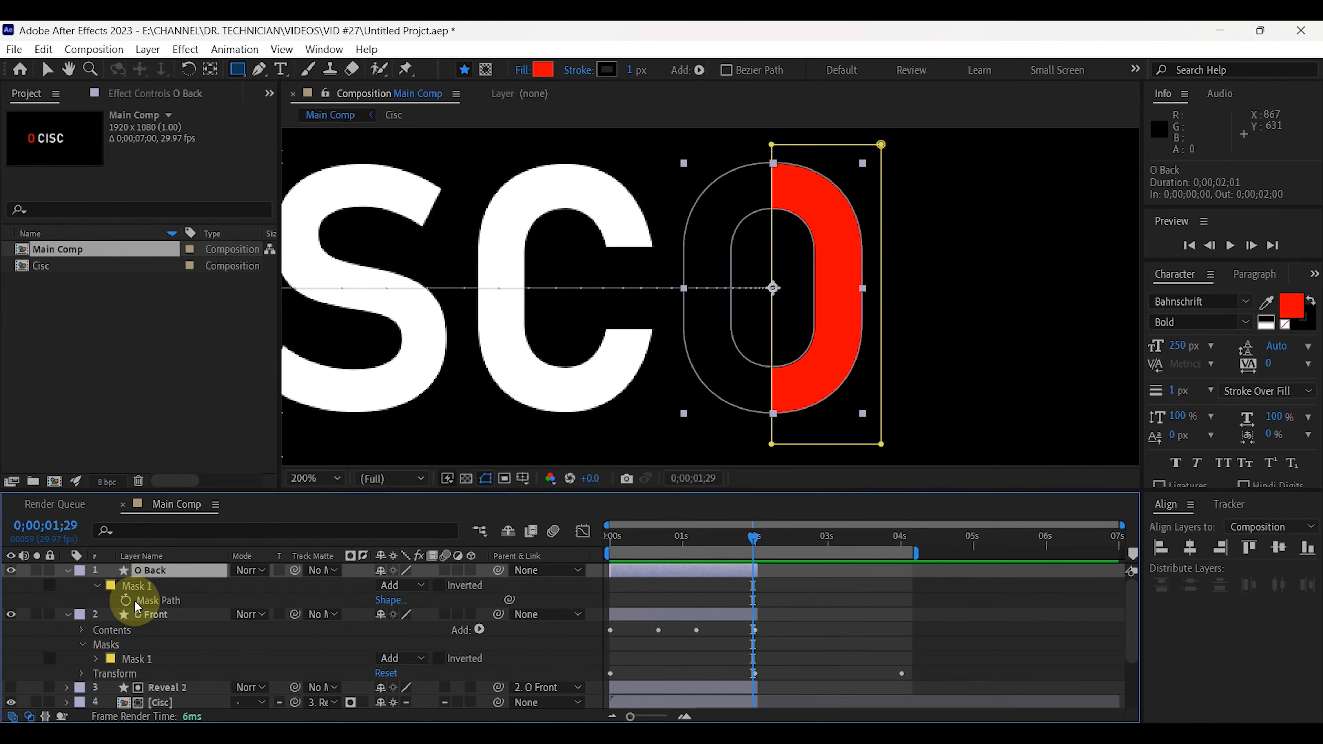
left_click(423, 587)
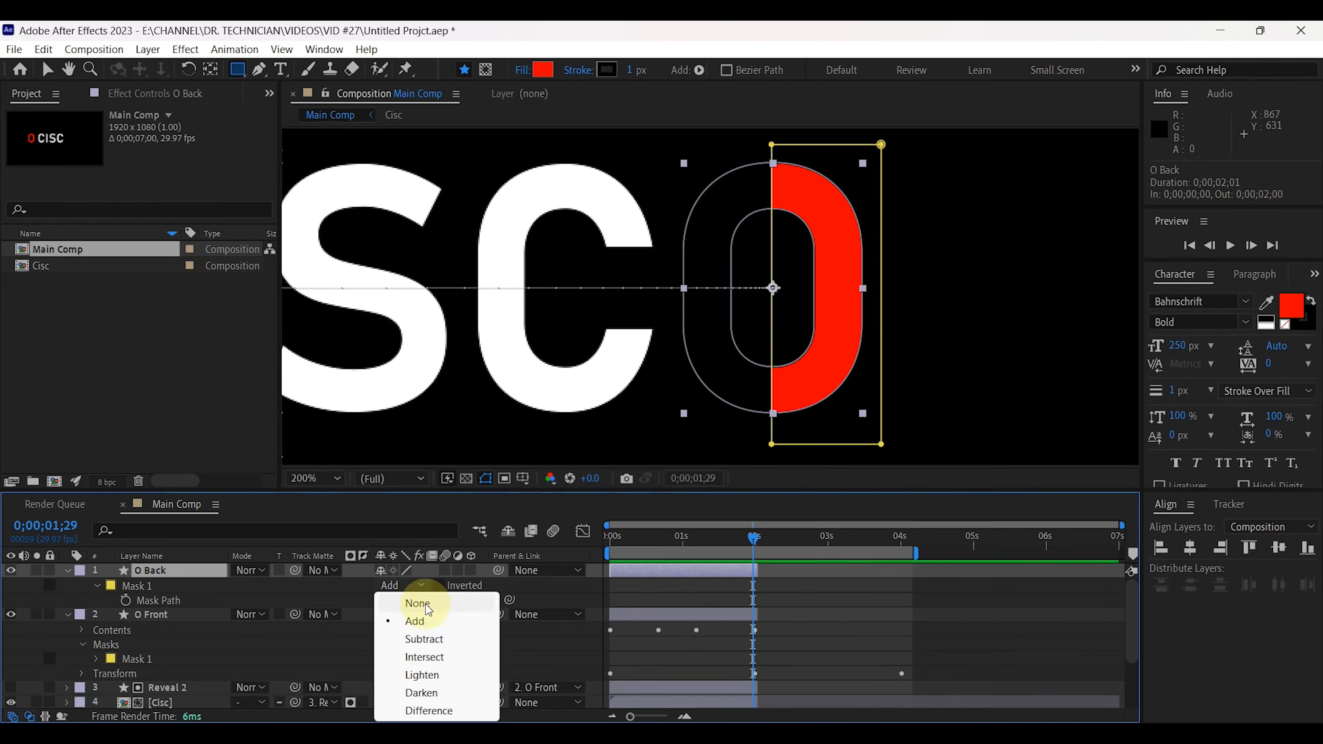
left_click(426, 642)
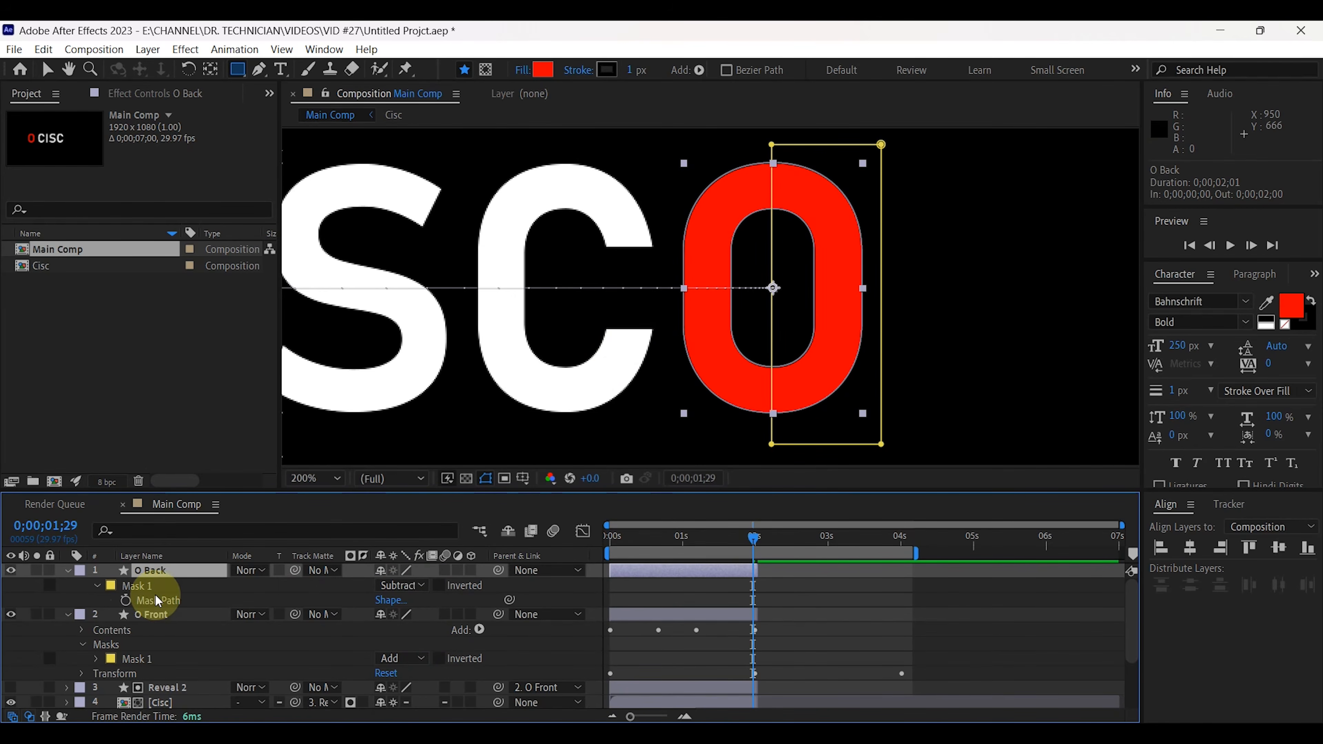
Step: Collapse the properties of all layers in Main Comp and clear the selection
key("ctrl+a")
key("m")
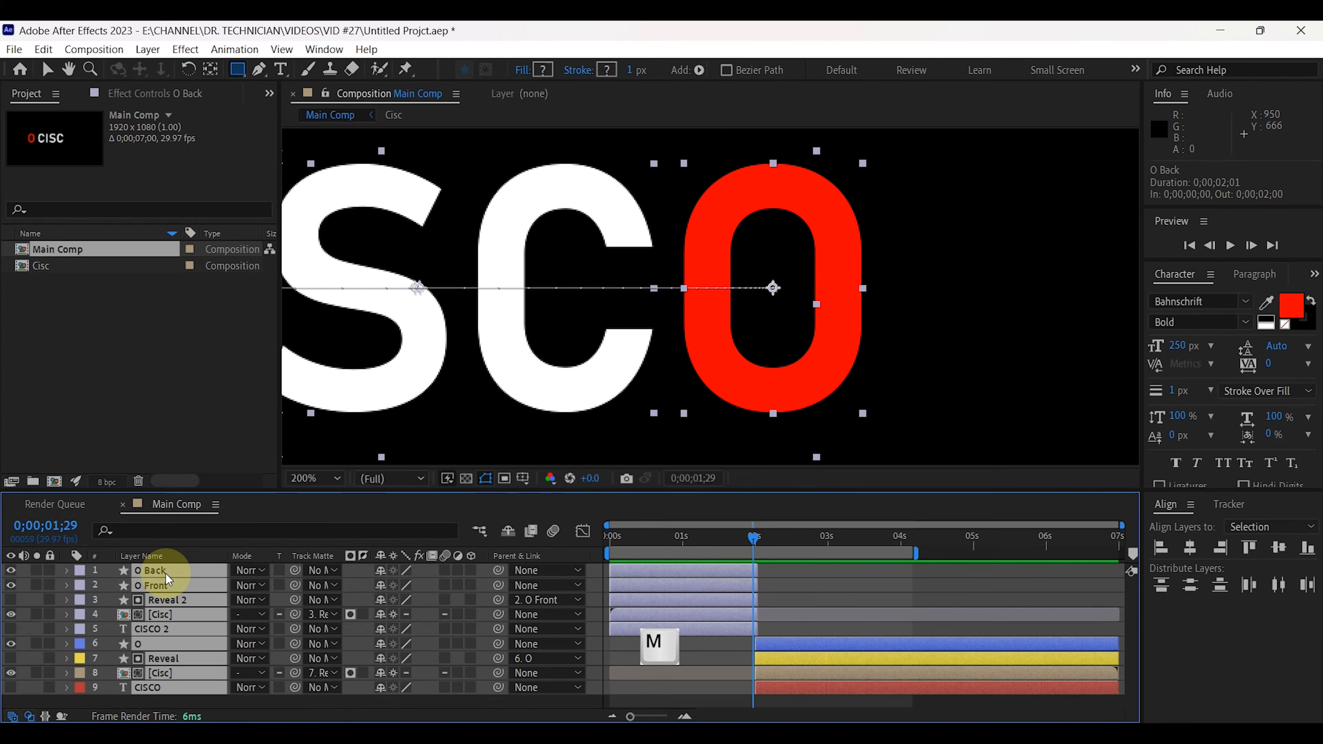
left_click(259, 707)
Step: Examine the seam between the O's two halves up close at 0;00;01;29 and 0;00;01;24
scroll(791, 188, "up", 3)
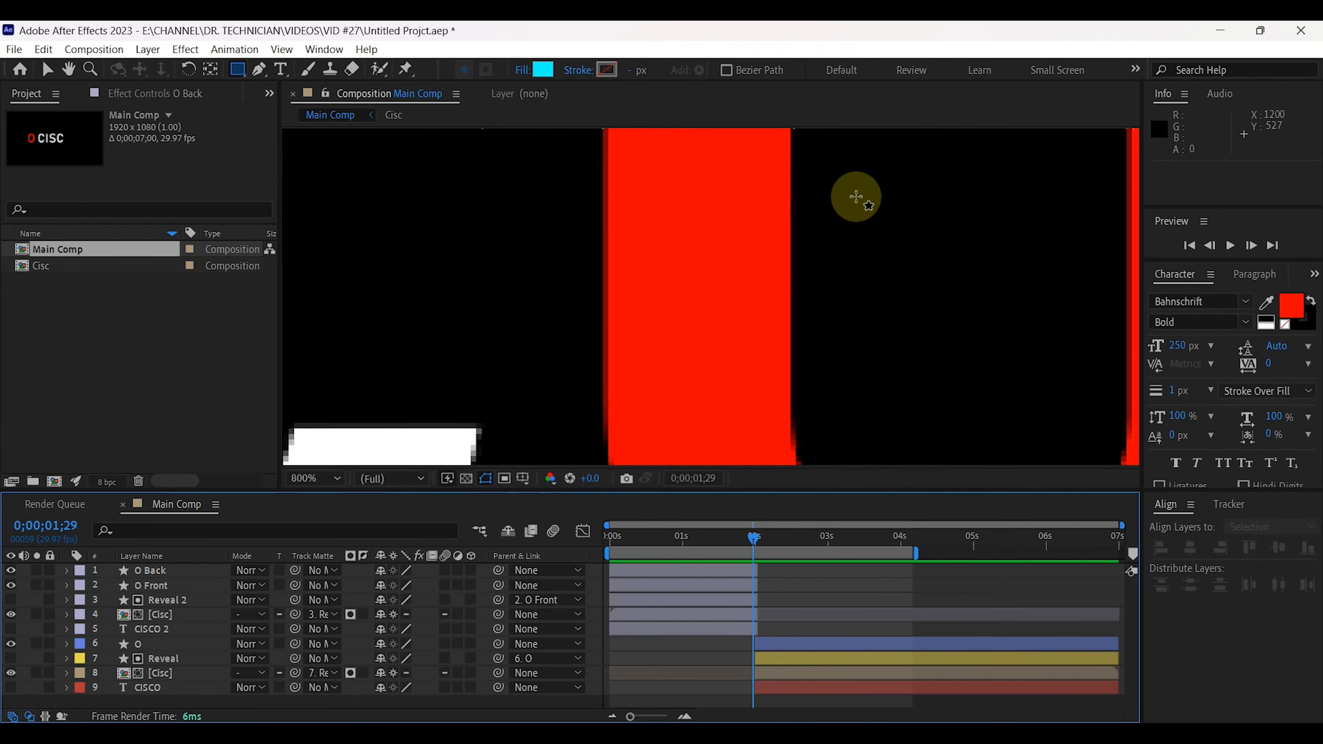
scroll(855, 196, "up", 1)
left_click_drag(909, 210, 657, 610)
left_click_drag(893, 144, 731, 508)
left_click_drag(800, 294, 788, 456)
scroll(802, 280, "down", 1)
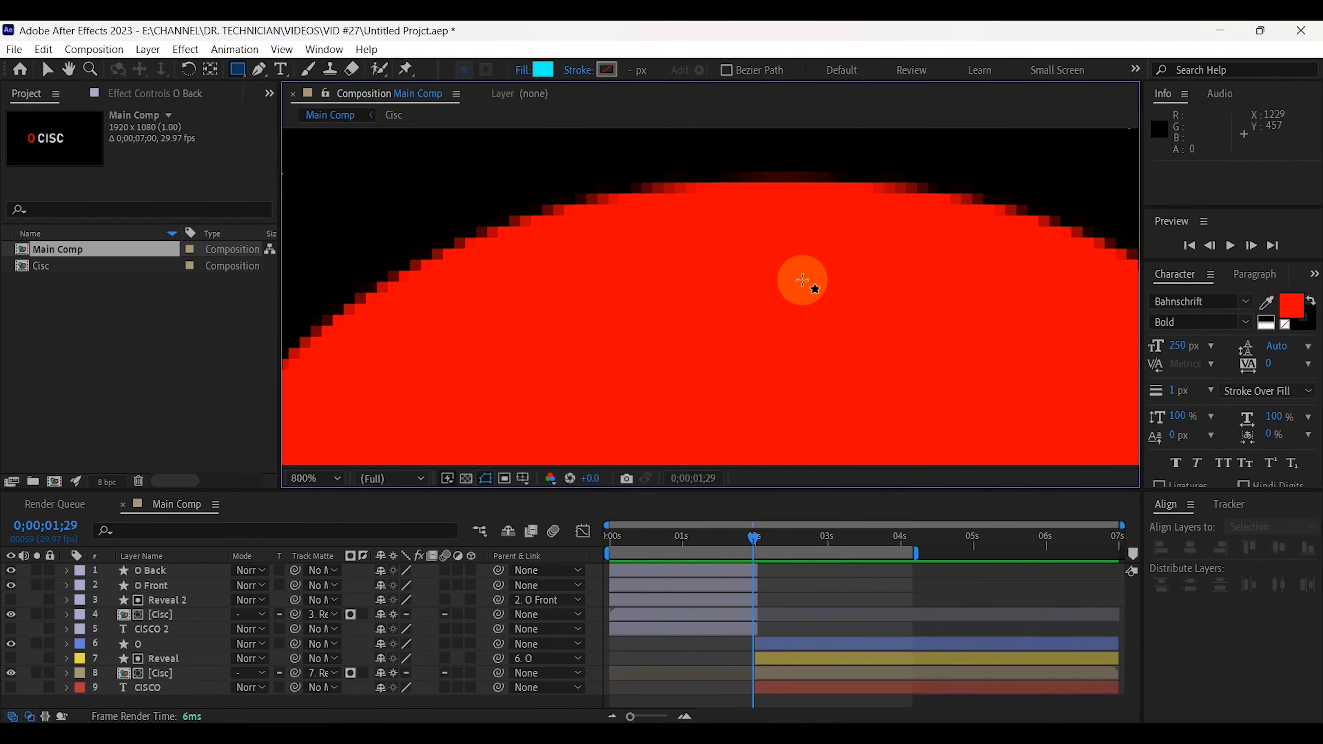
scroll(802, 281, "down", 4)
mouse_move(753, 541)
left_mouse_down()
mouse_move(677, 542)
mouse_move(742, 539)
left_mouse_up()
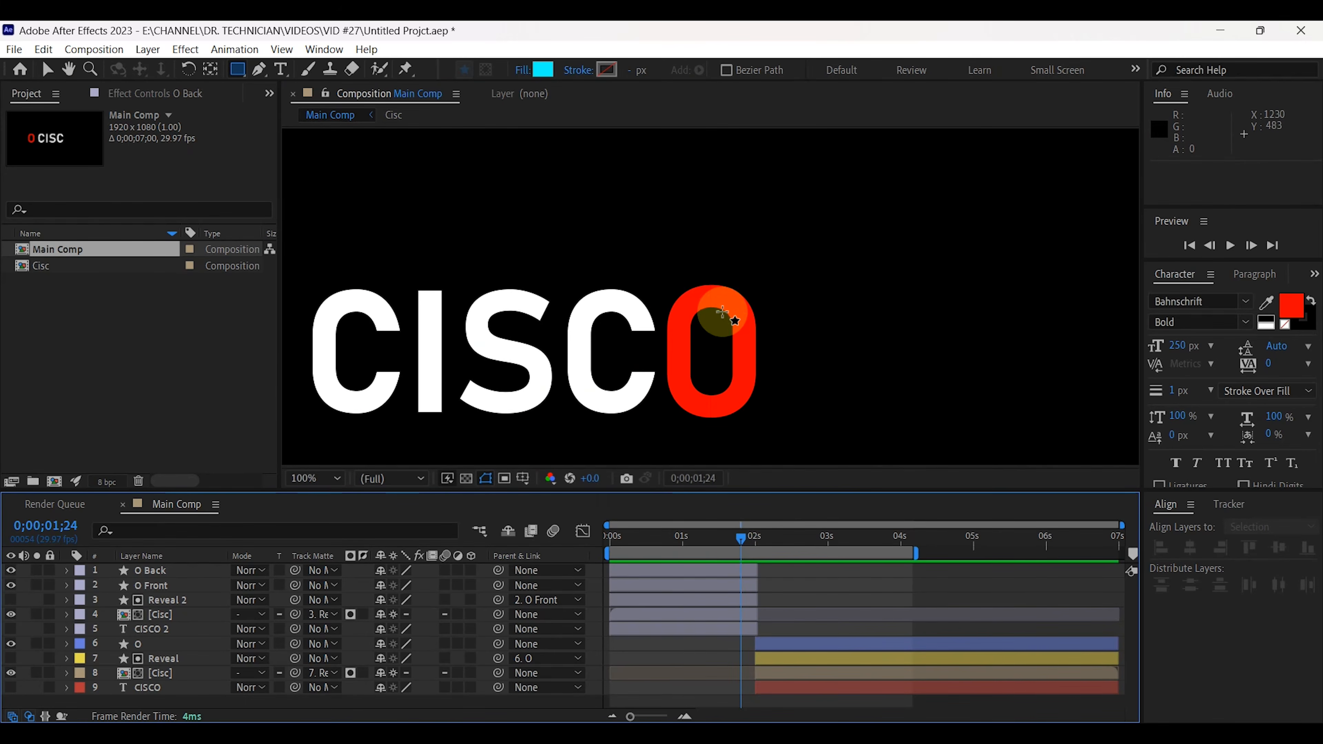
left_click_drag(722, 311, 716, 301)
scroll(716, 294, "up", 5)
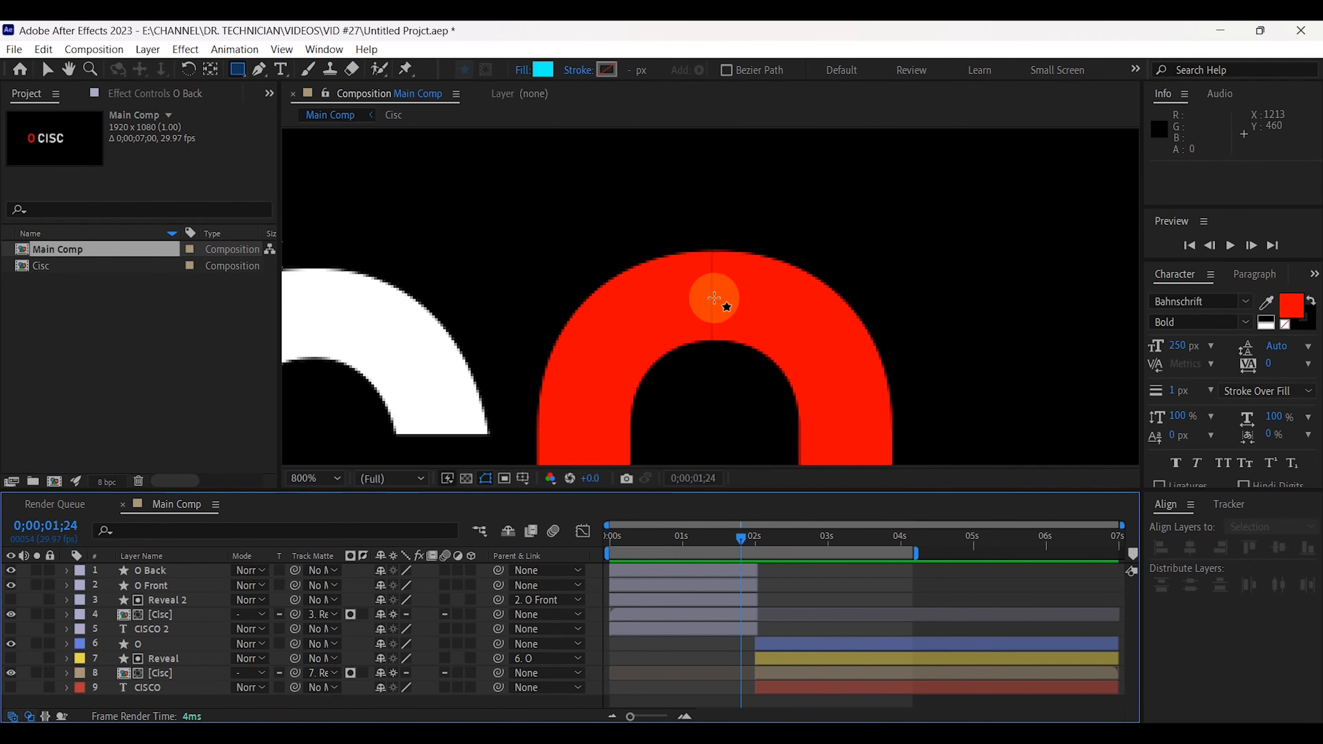
Step: At 0;00;01;24, nudge the O Back layer right to X position 1214.9 and compare it with O Front
left_click(155, 569)
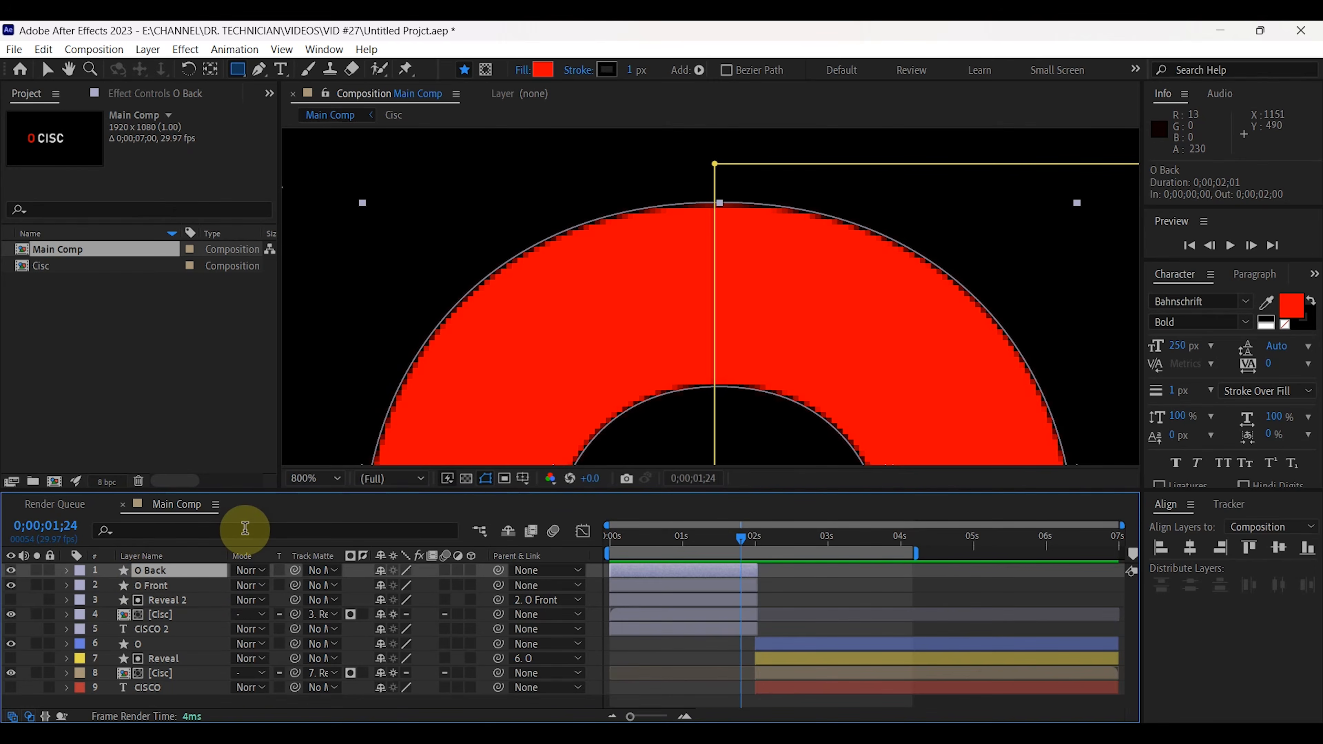
key("Right")
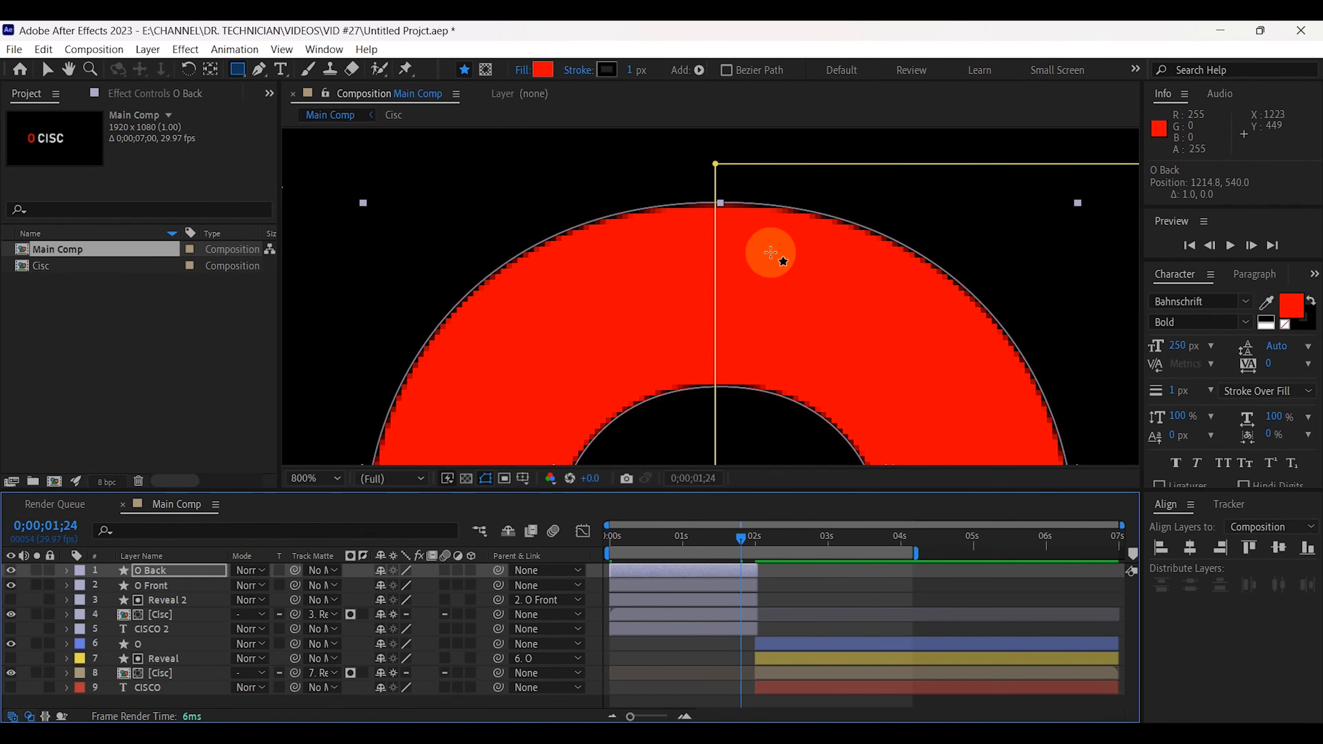
key("Right")
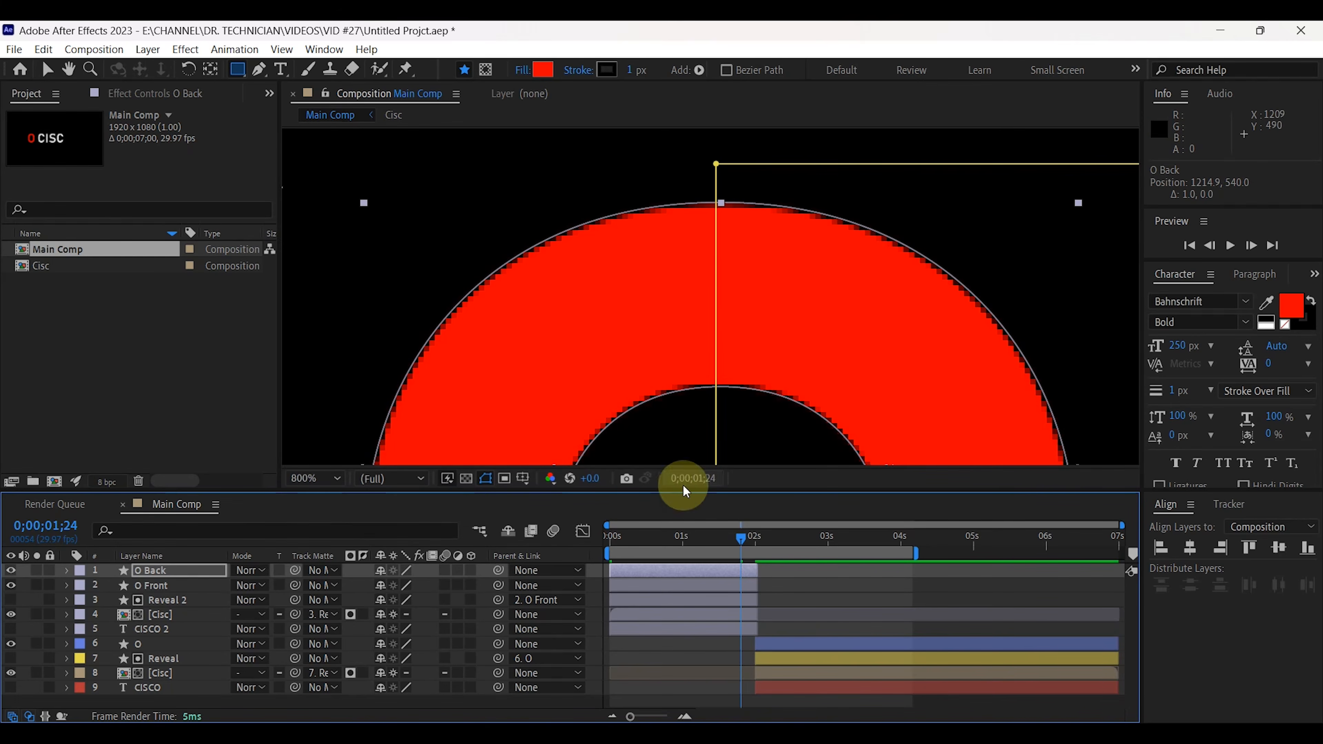
left_click(165, 588)
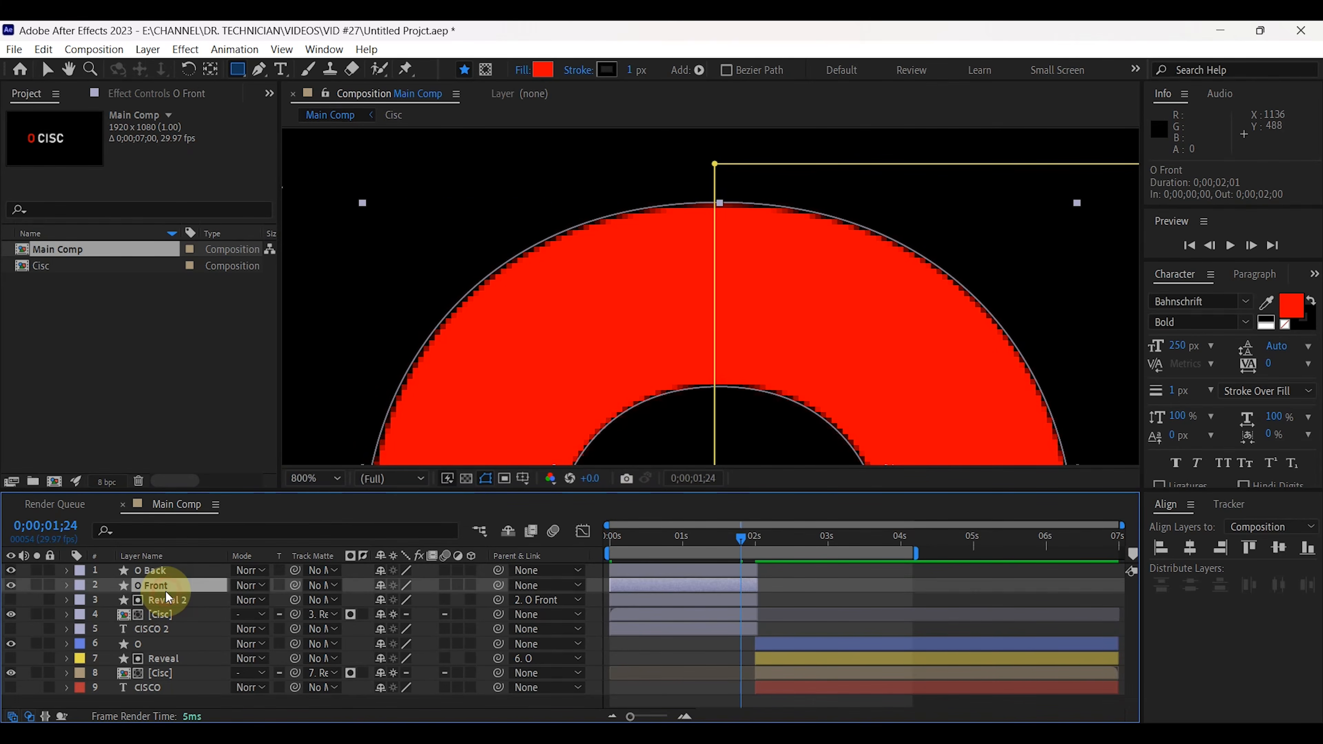
Step: Move the O Back layer below the lavender Cisc layer in the layer stack and advance one frame
left_click(162, 568)
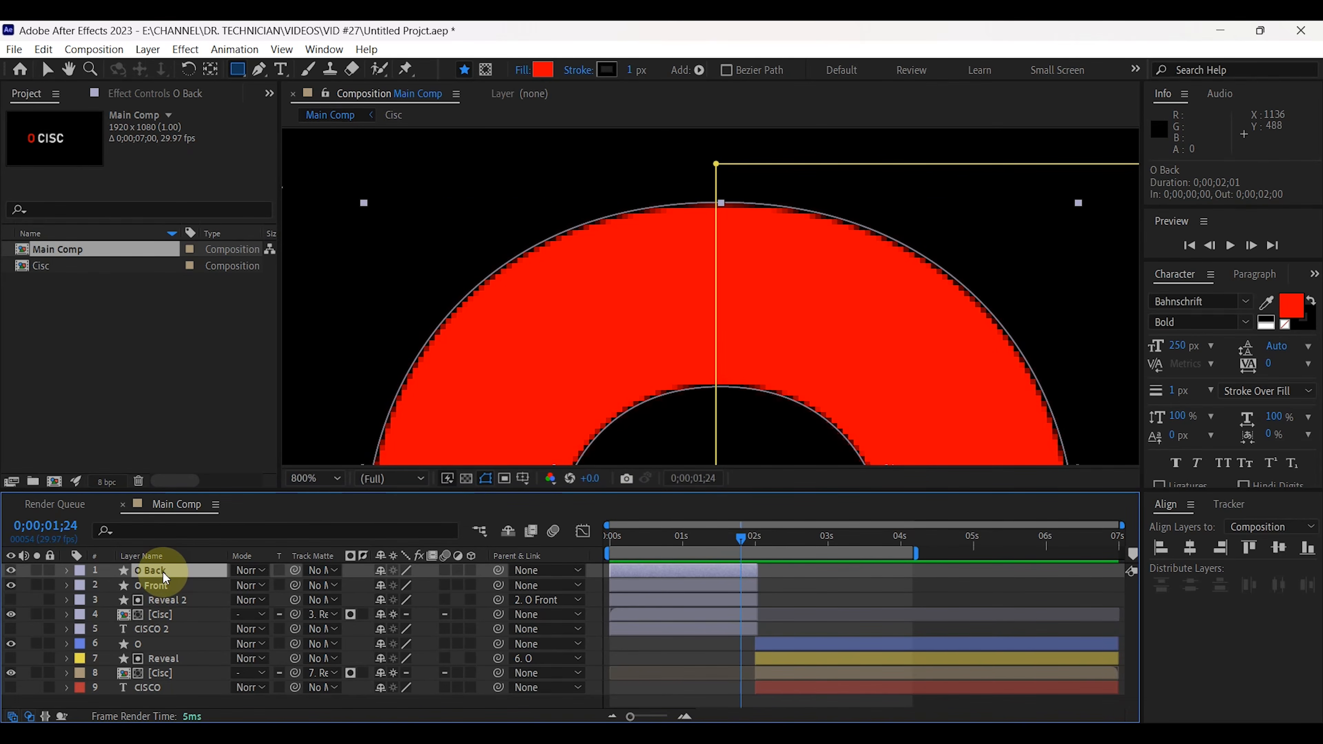
left_click_drag(163, 571, 156, 621)
key("Page_Down")
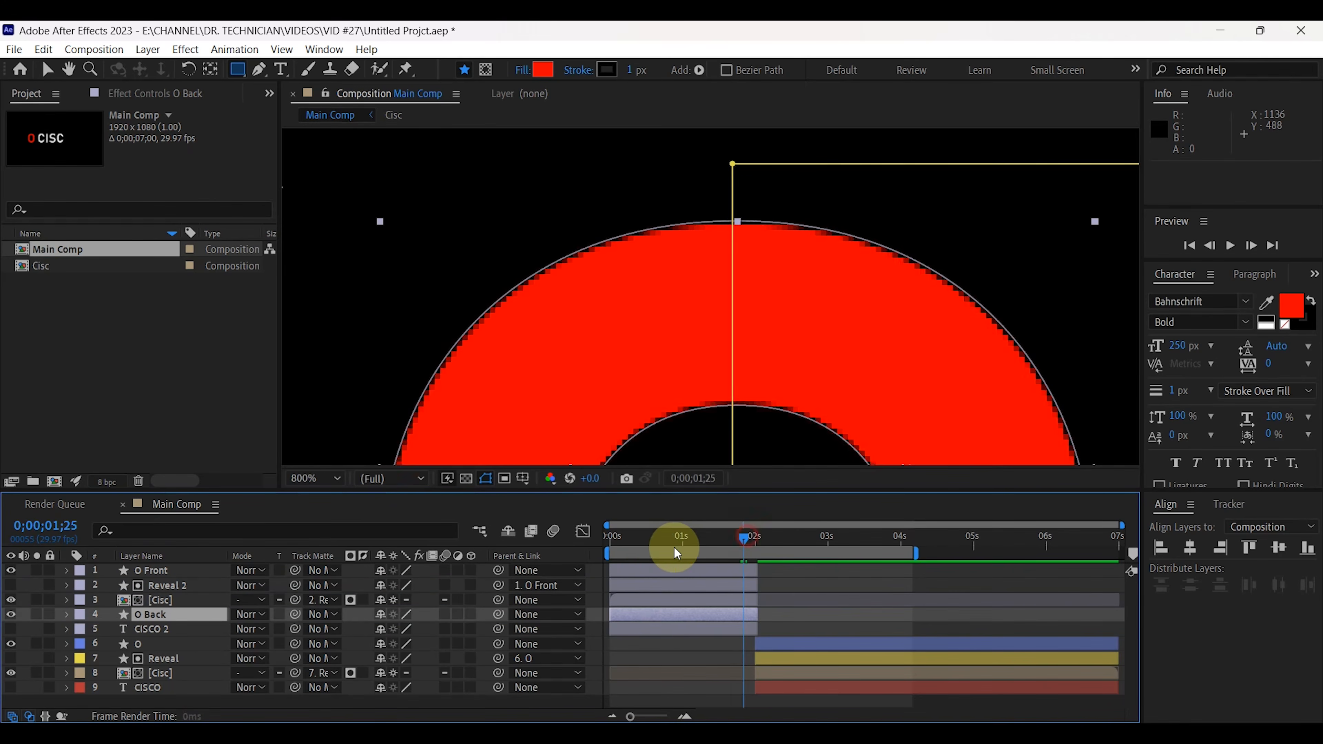
Step: Fit the whole composition in view and play back the O's slide across the letters, stopping at 0;00;01;20
left_click(315, 477)
left_click(331, 185)
left_click(682, 537)
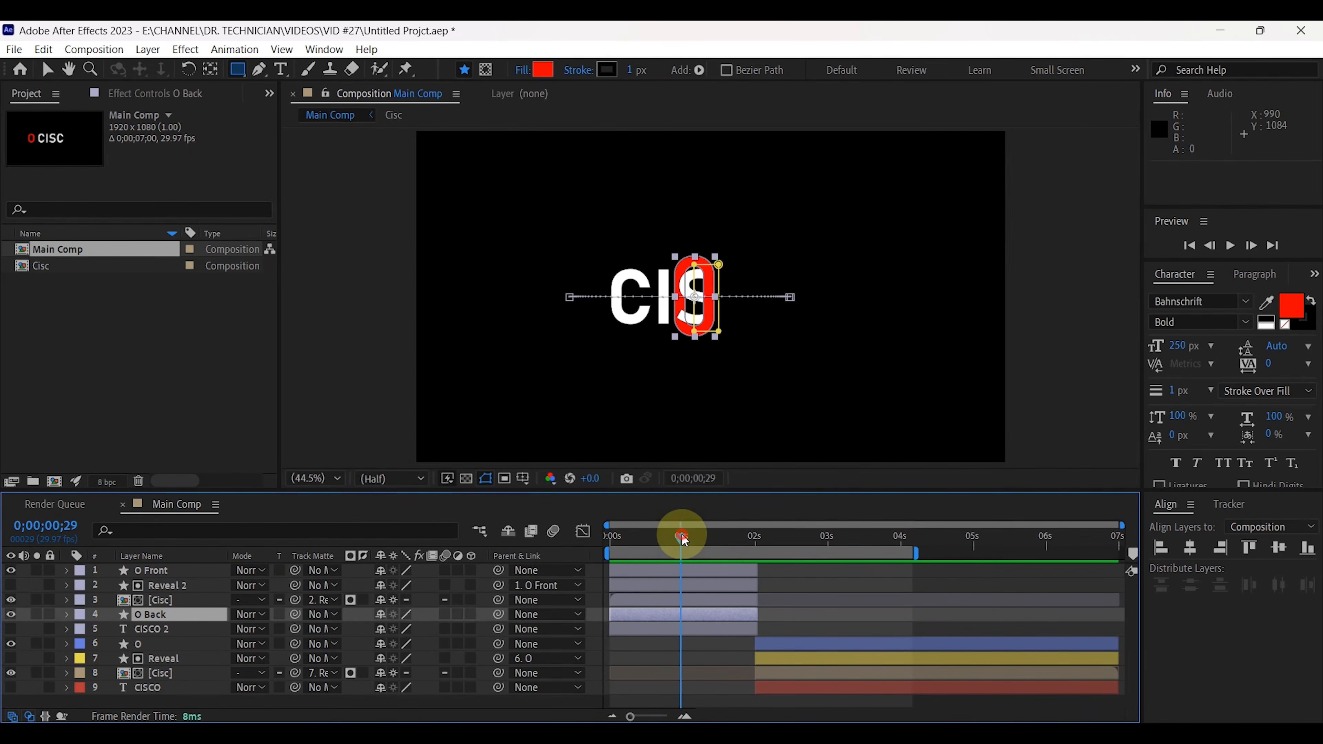
left_click_drag(684, 541, 561, 590)
left_click(1230, 246)
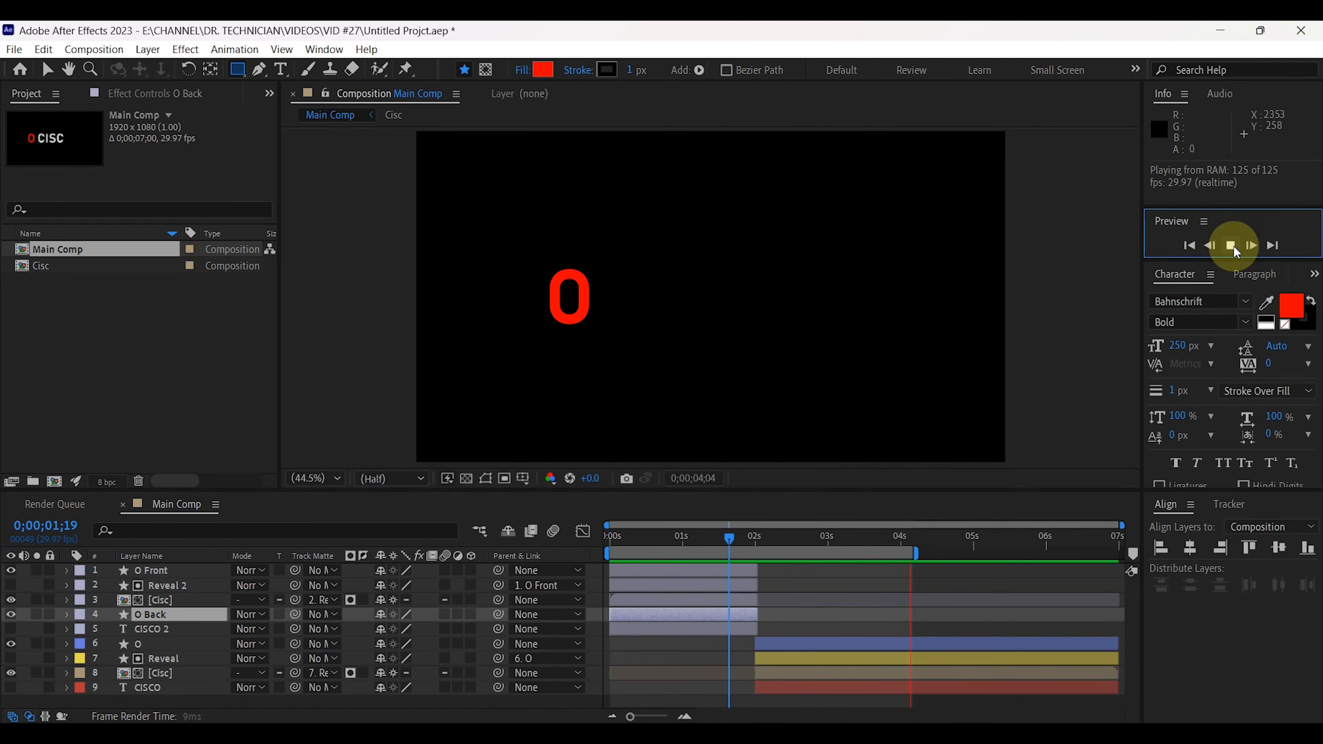
left_click(1232, 246)
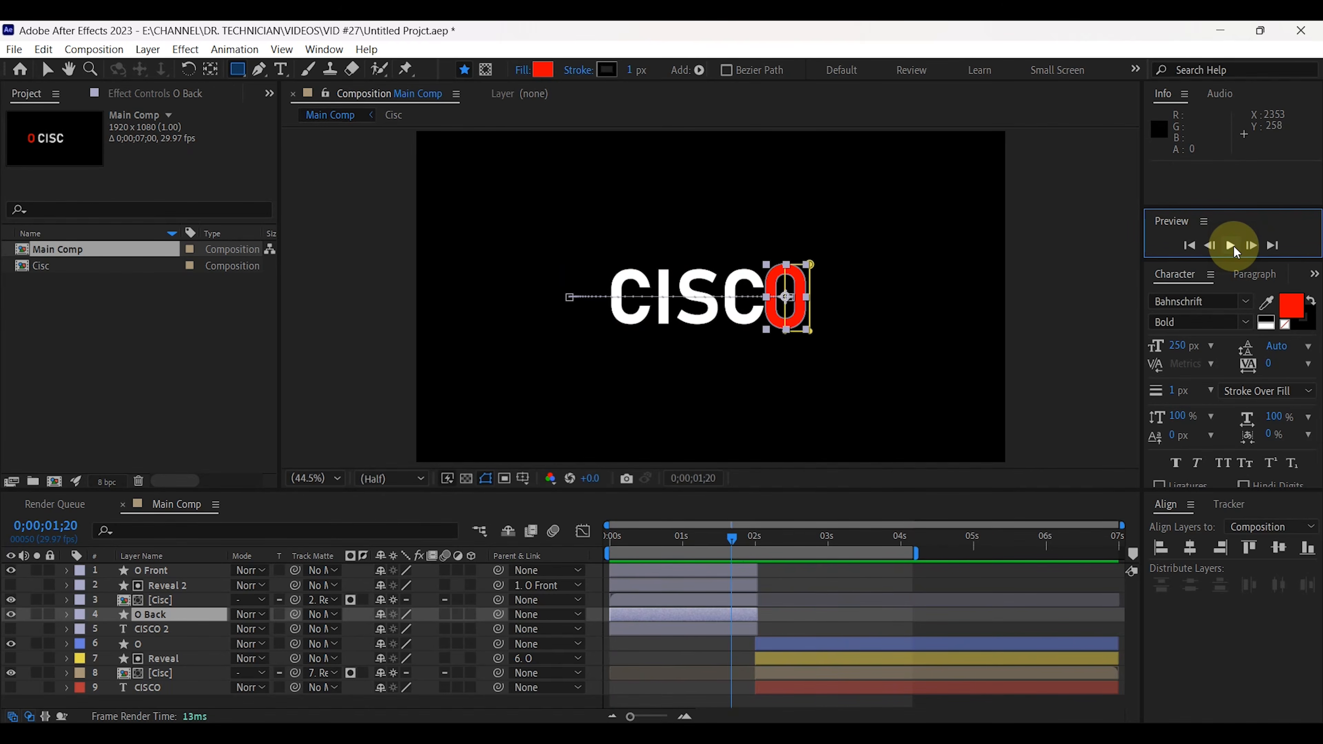
Step: At 0;00;01;21, nudge the O Front layer left to X position 1206.7, checking its alignment up close
key("Page_Down")
key("h")
scroll(807, 280, "up", 6)
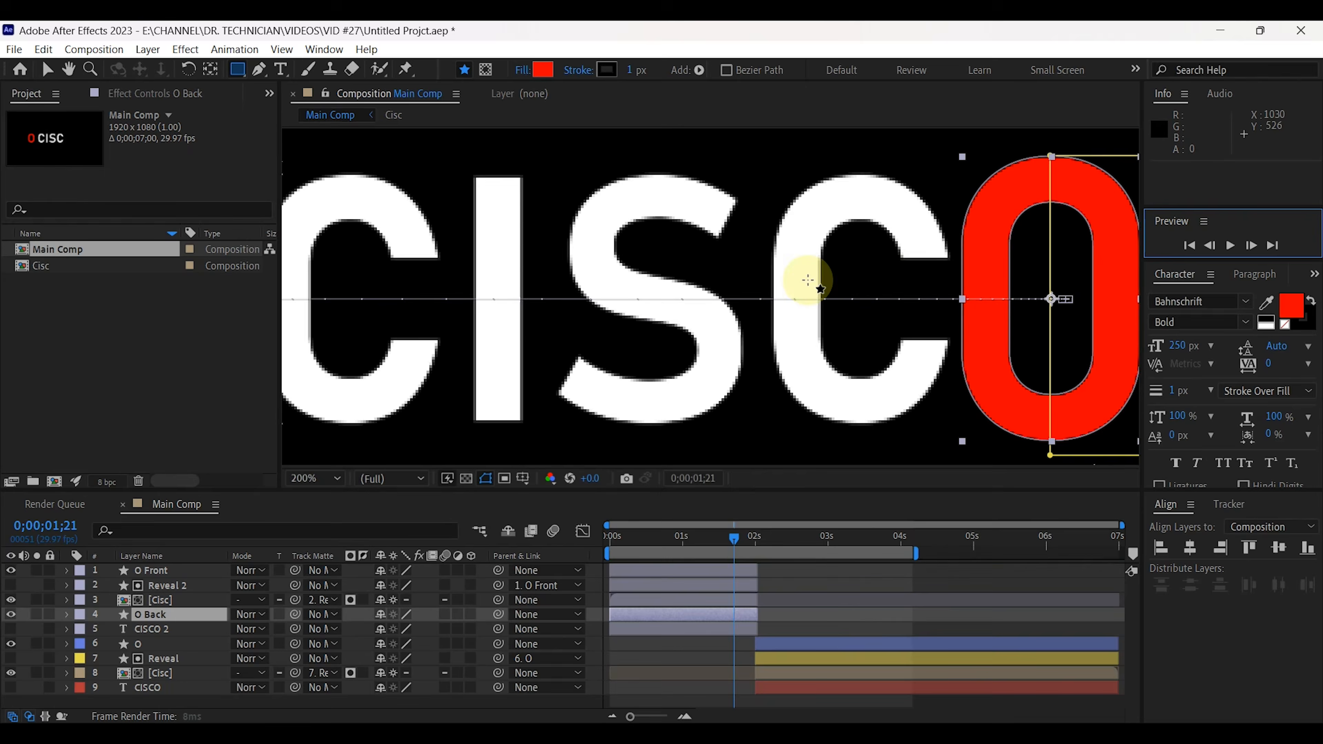
left_click_drag(677, 260, 531, 276)
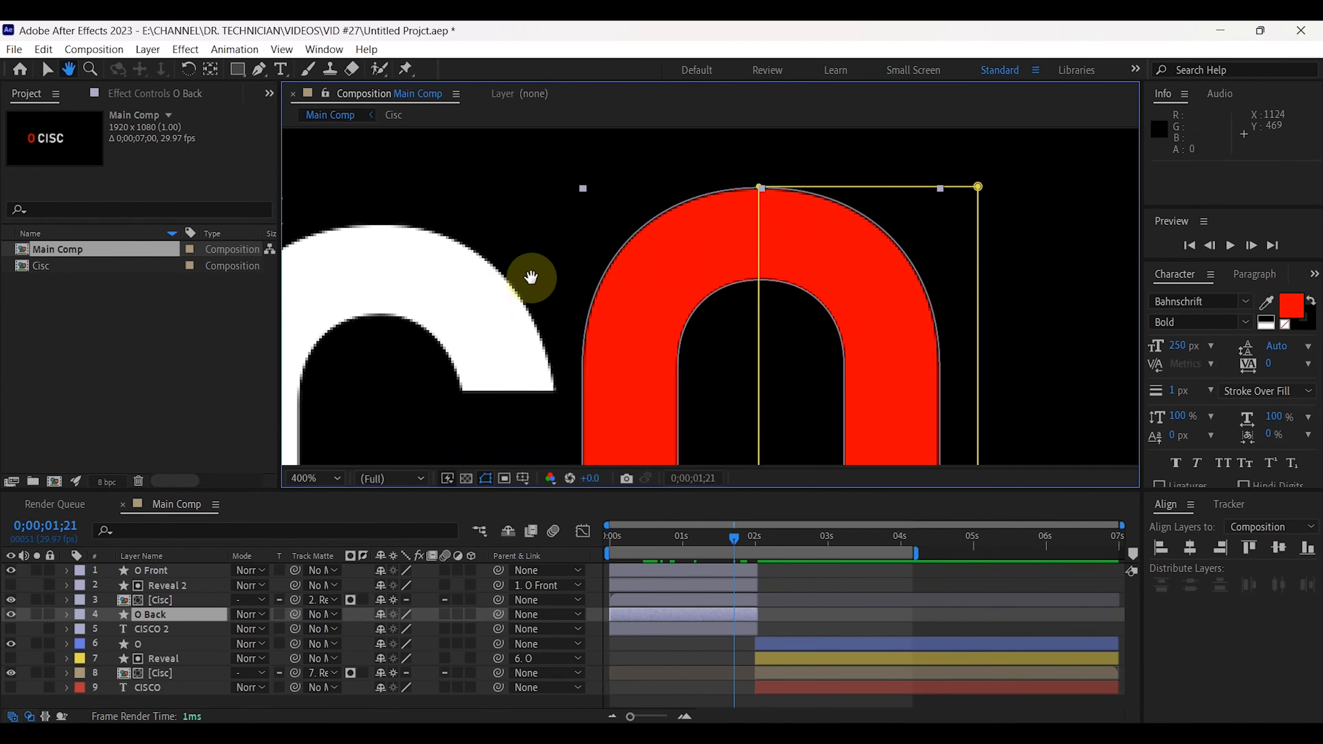
key("q")
left_click(162, 573)
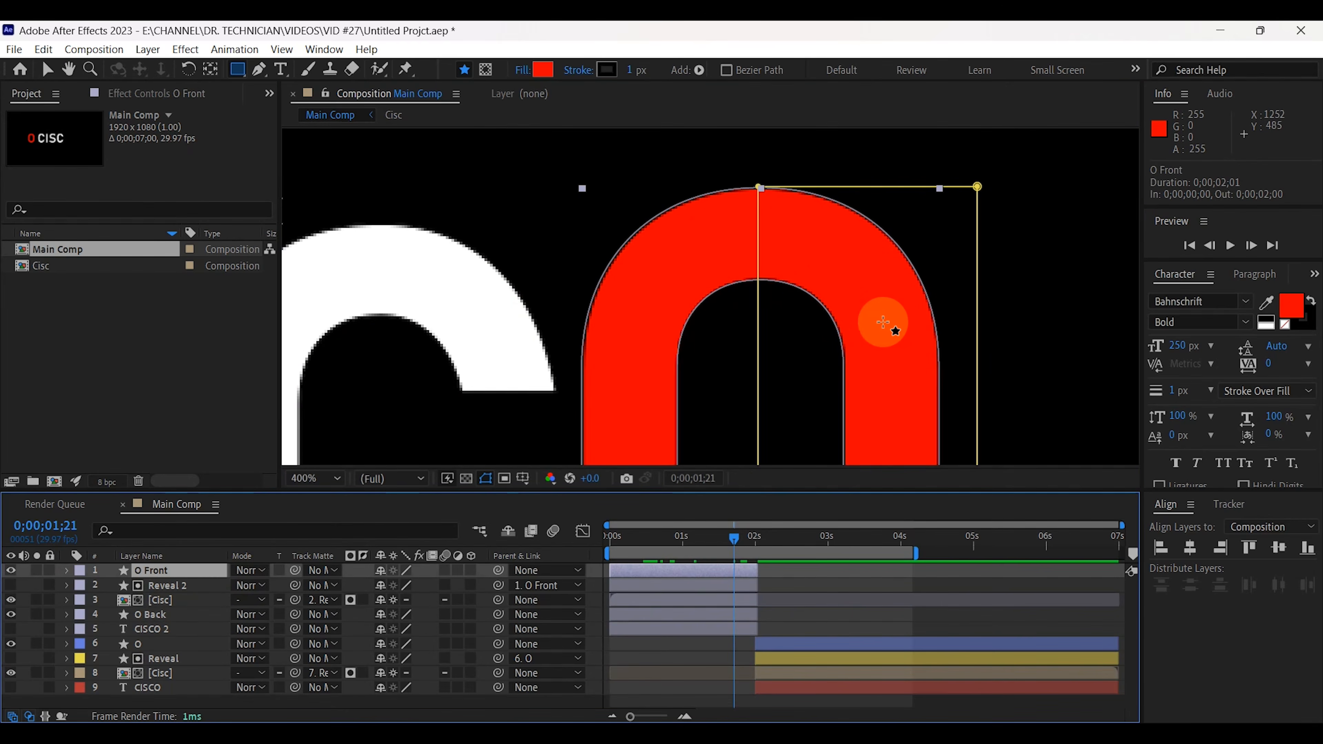
key("Left")
key("Left")
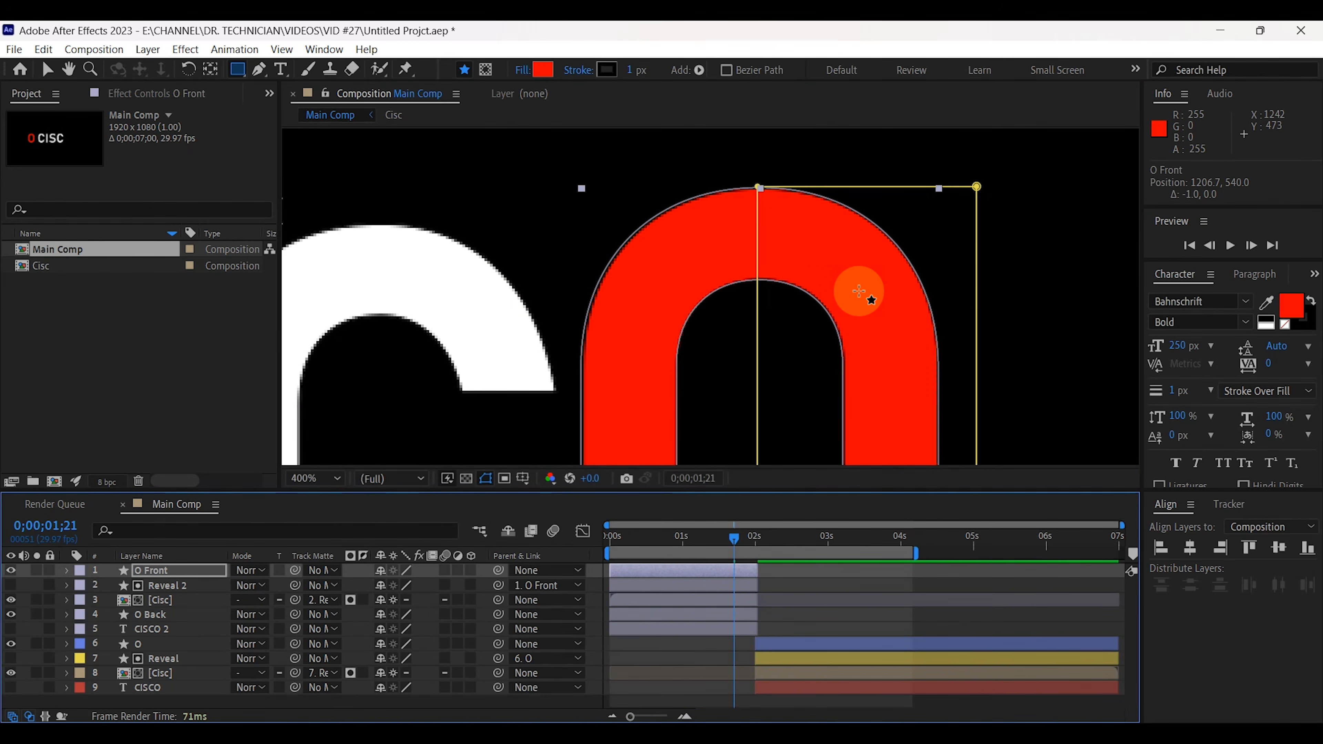
Step: Play back the O's slide across the letters with the composition at 50% magnification
left_click(315, 479)
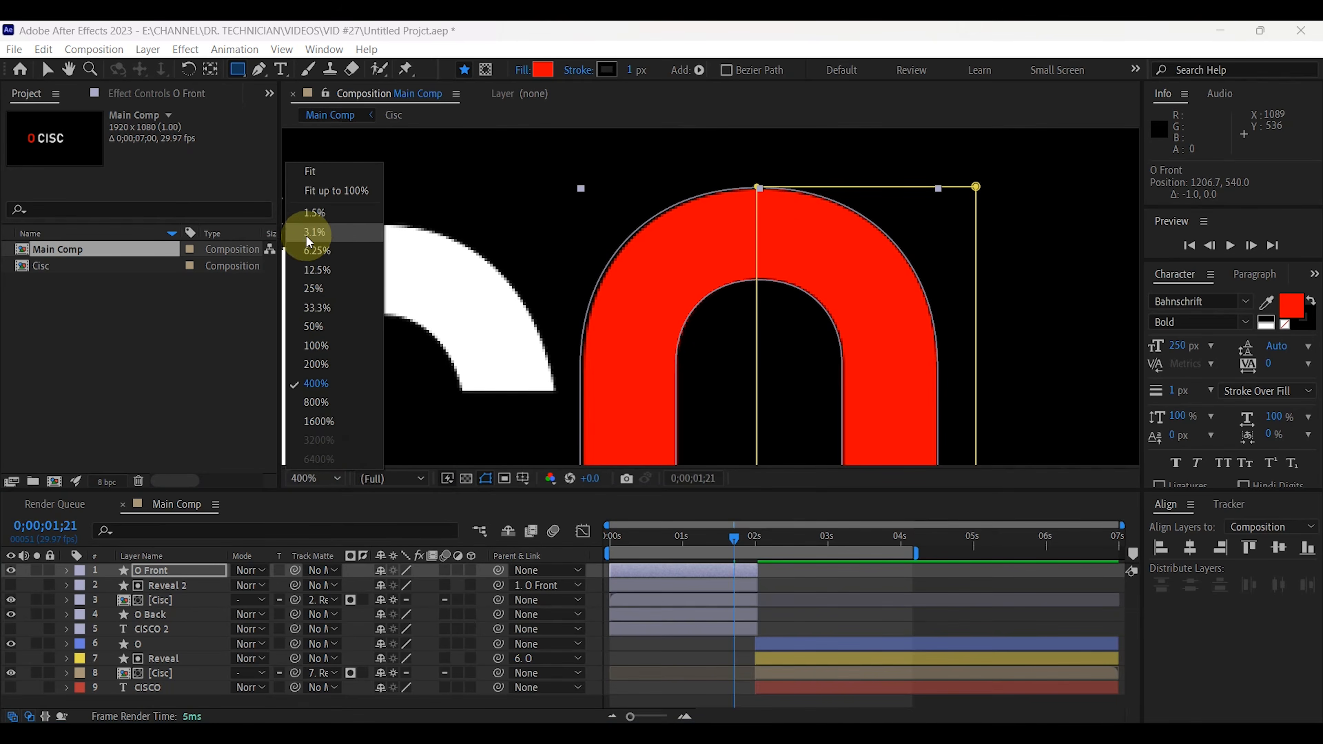
left_click(325, 325)
left_click(1230, 246)
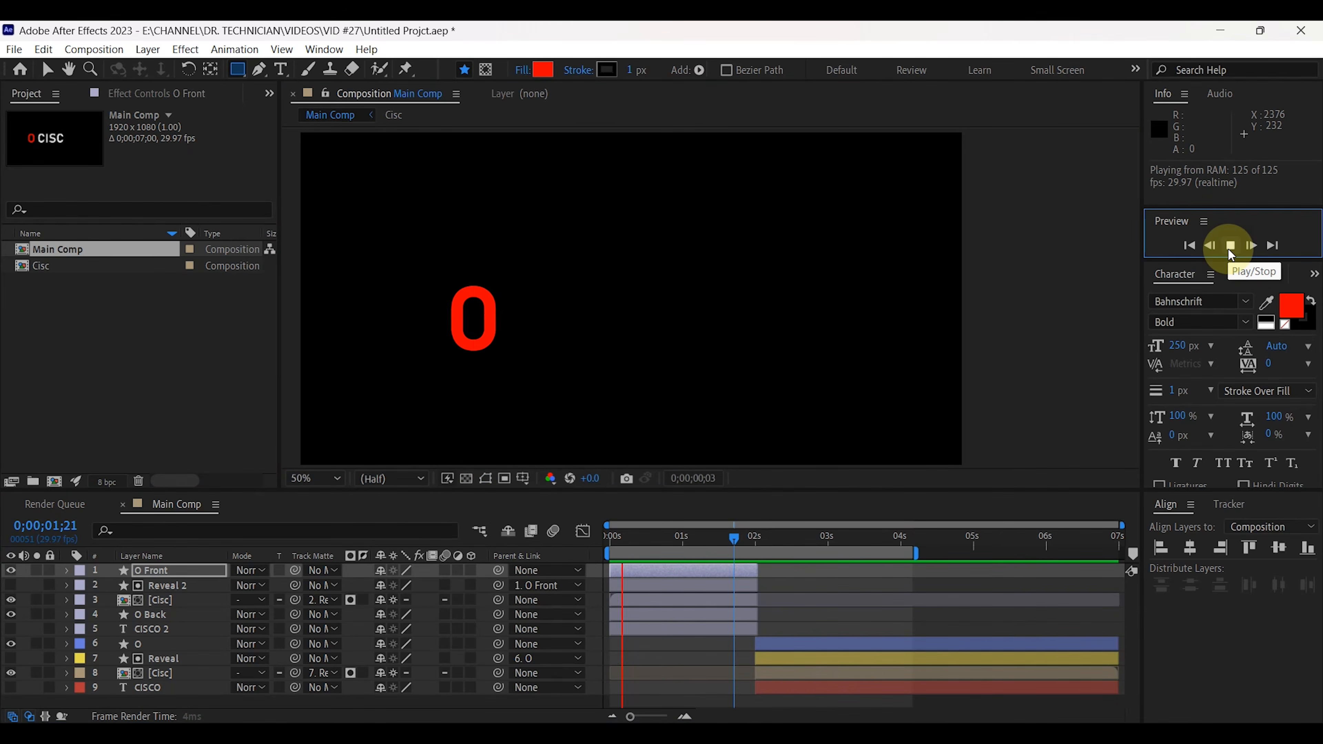
left_click(1228, 247)
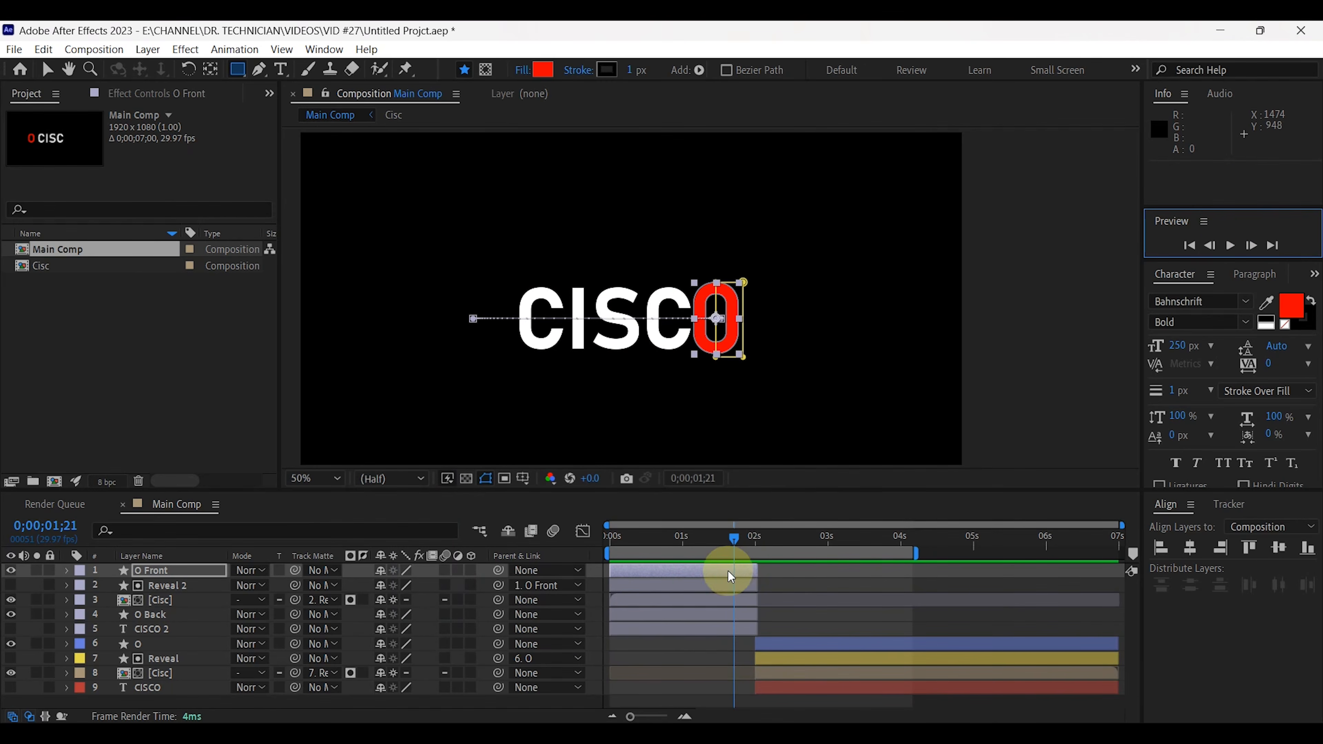
Step: Add a Drop Shadow layer style to the lavender Cisc layer, viewing the O's overlap with the letters at 0;00;01;02
left_click_drag(735, 538, 687, 542)
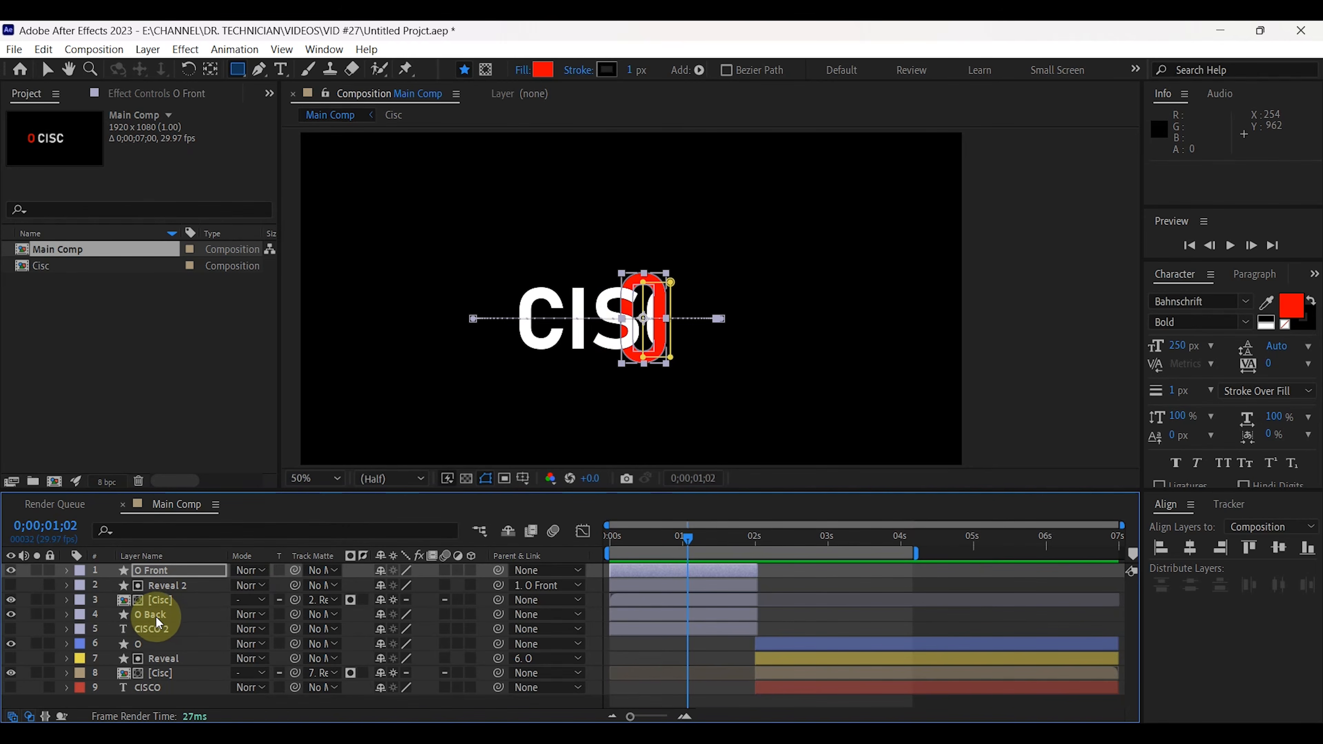
left_click(158, 600)
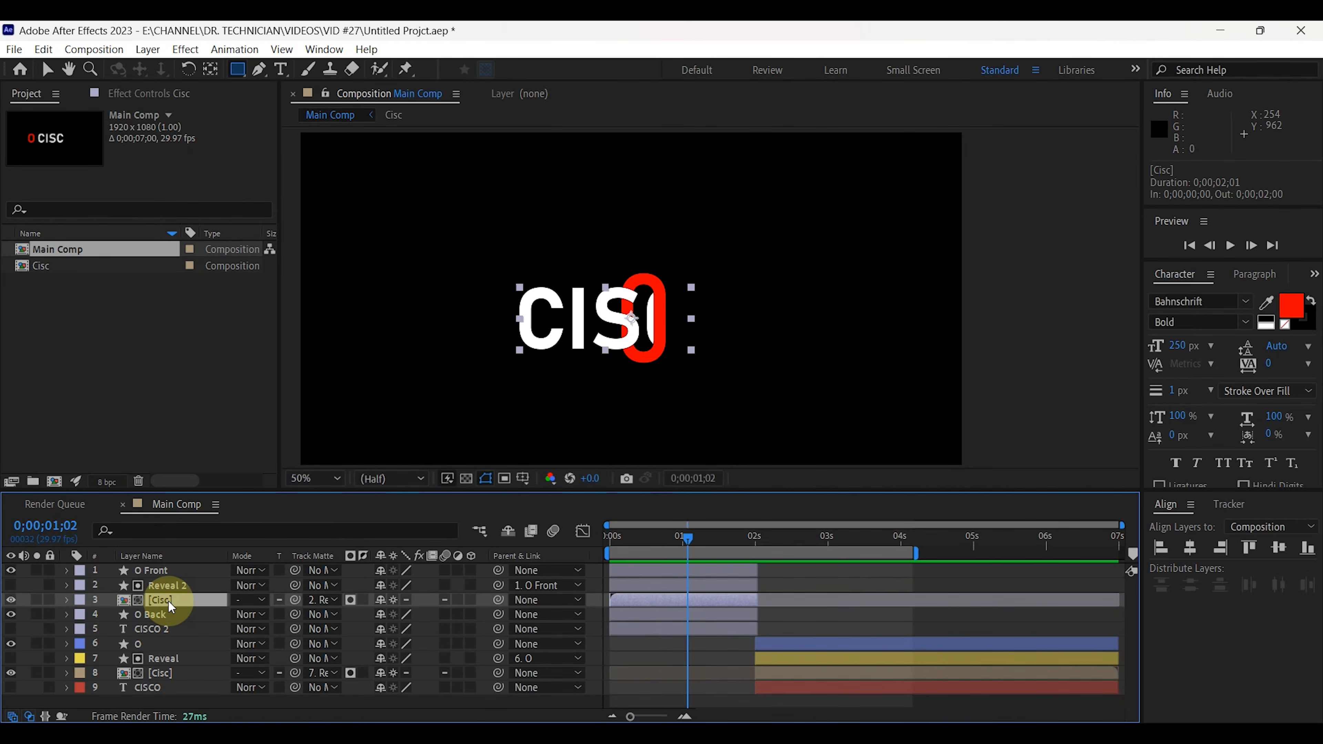
scroll(628, 362, "up", 1)
left_click_drag(610, 359, 687, 318)
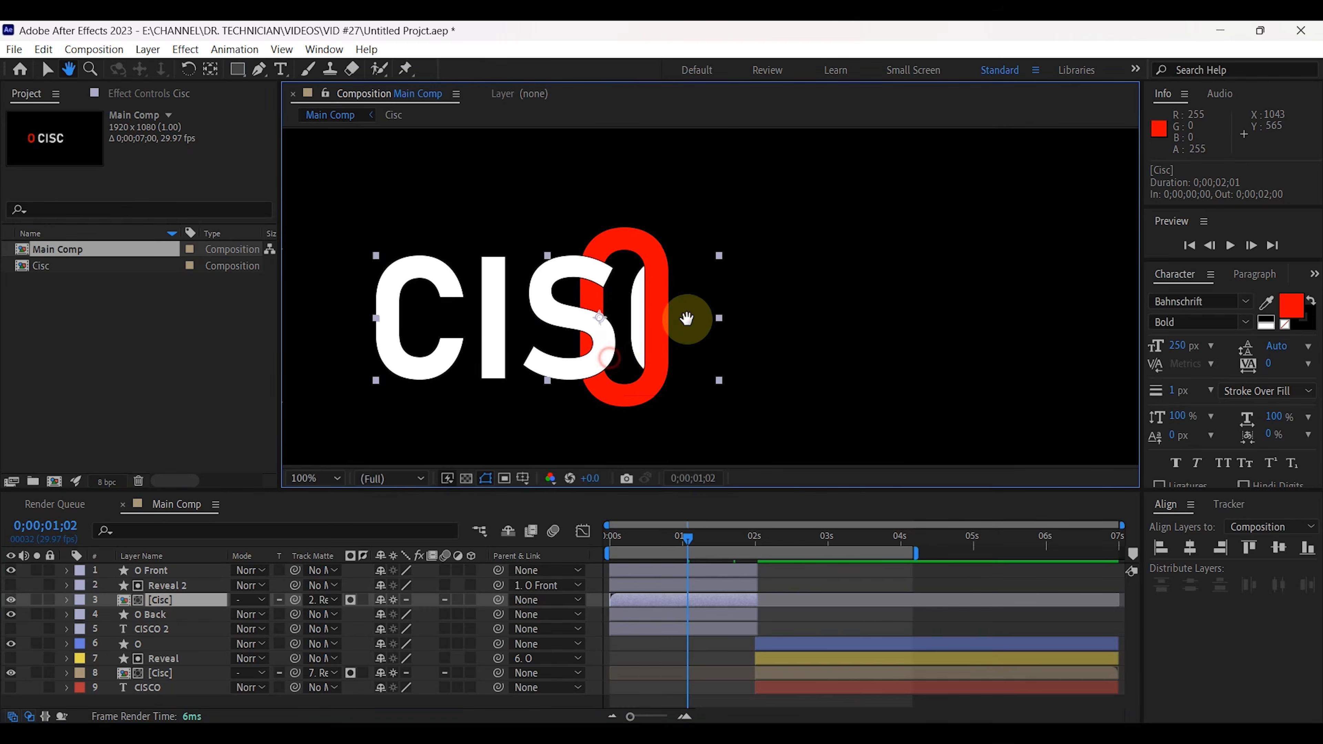
scroll(677, 317, "up", 2)
scroll(629, 361, "down", 1)
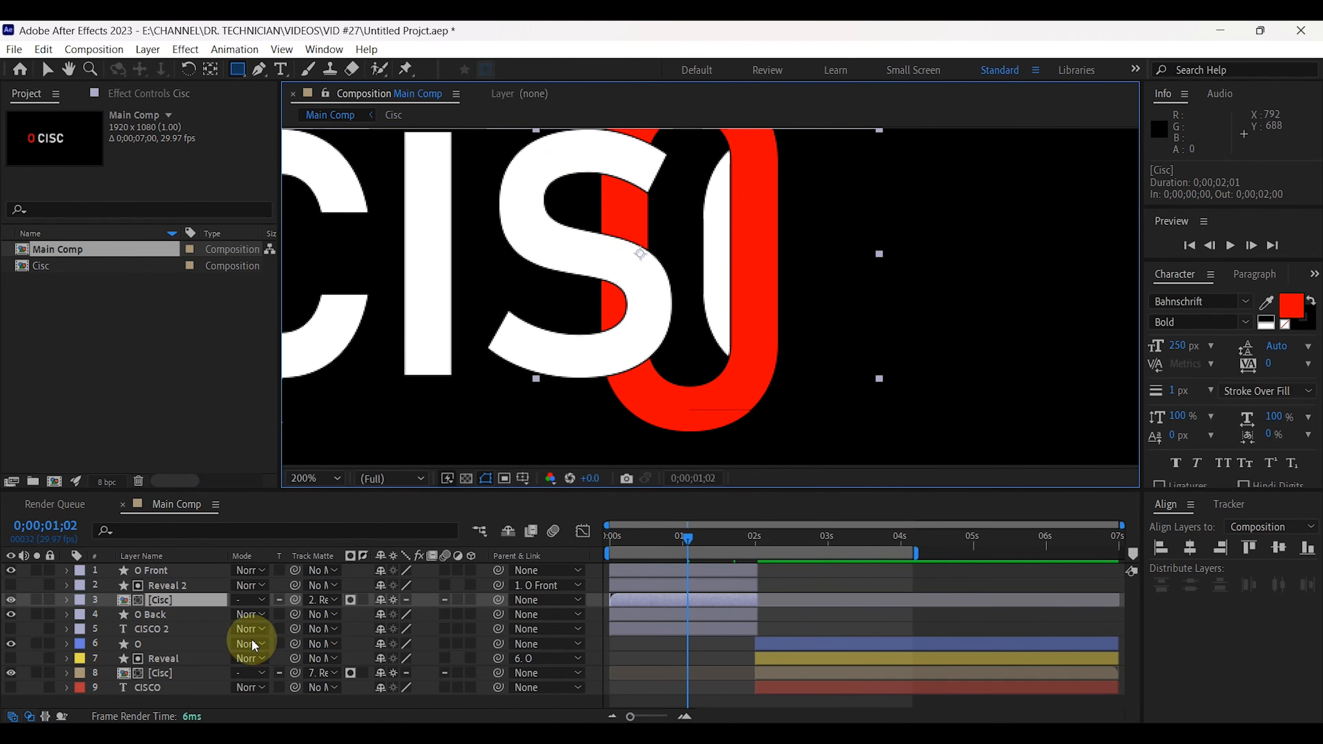
right_click(169, 601)
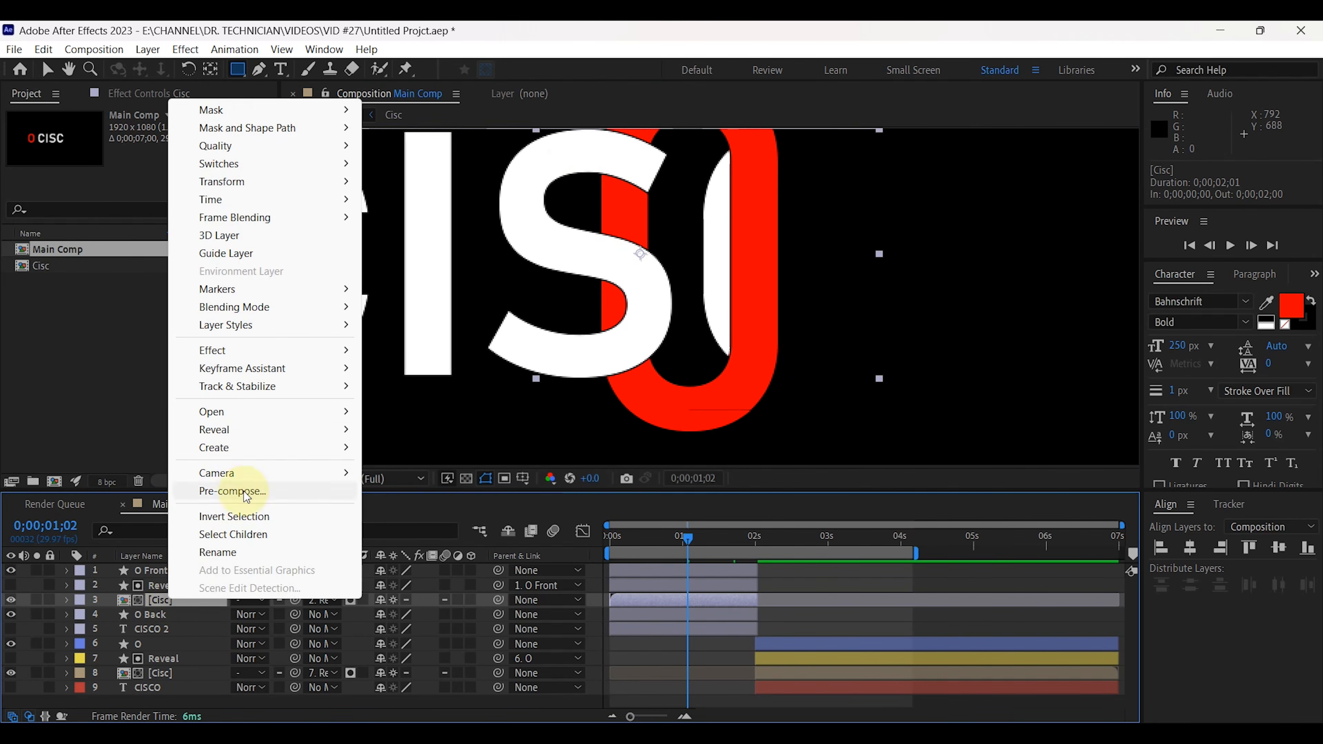
mouse_move(232, 332)
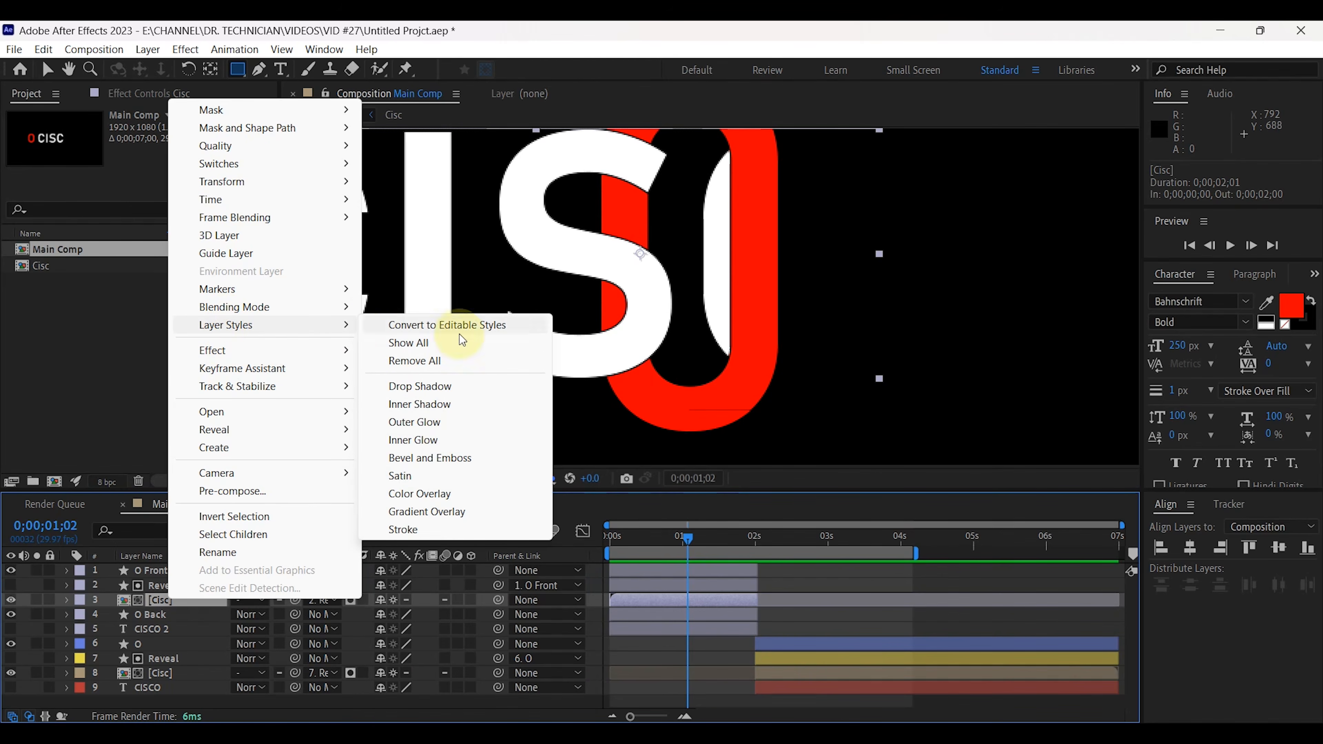
left_click(417, 386)
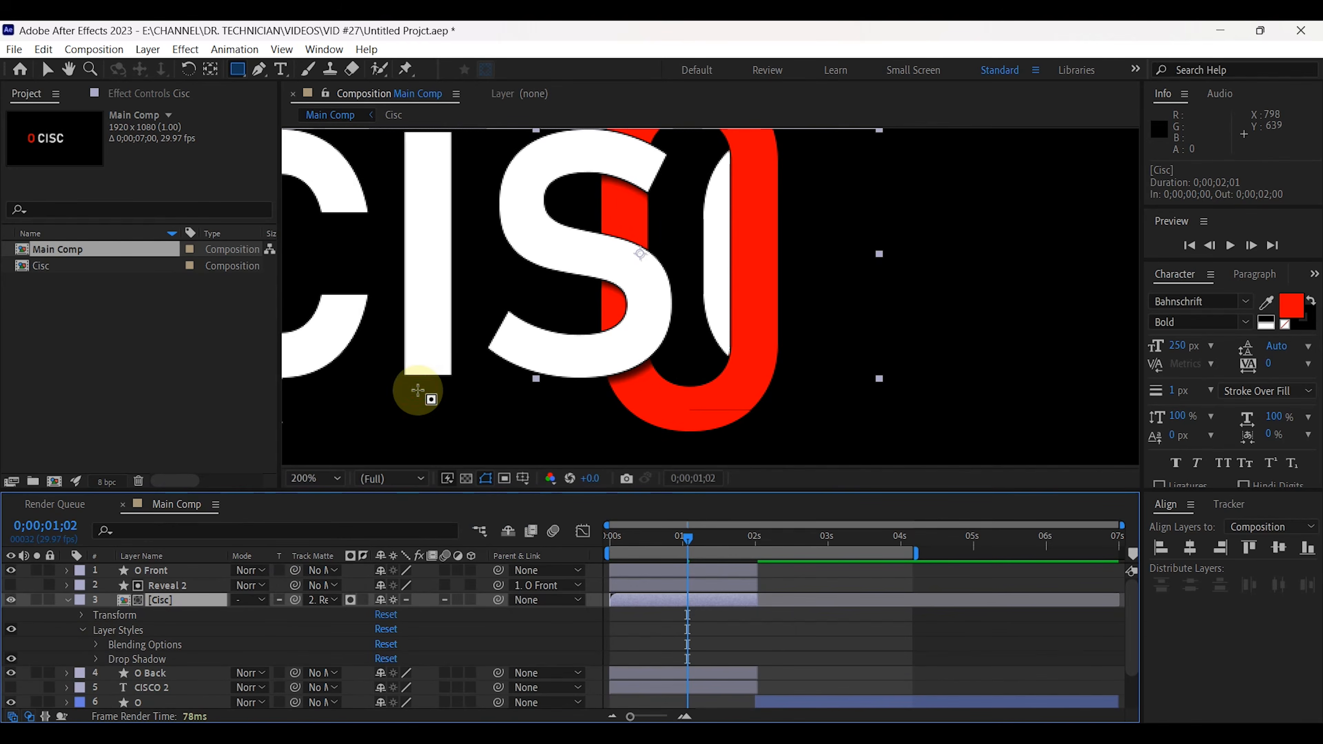
Step: Set the Size of the Cisc layer's drop shadow to 50
left_click(95, 659)
scroll(170, 627, "down", 4)
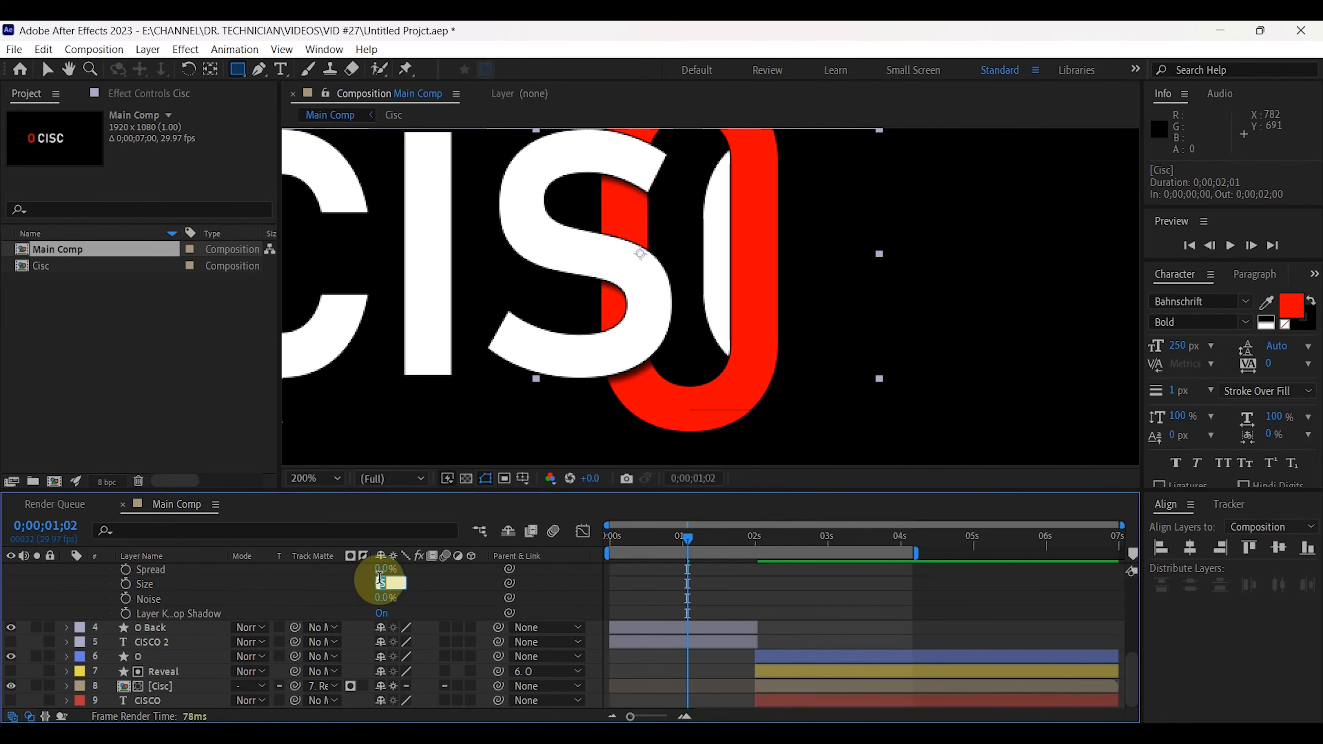
left_click(426, 593)
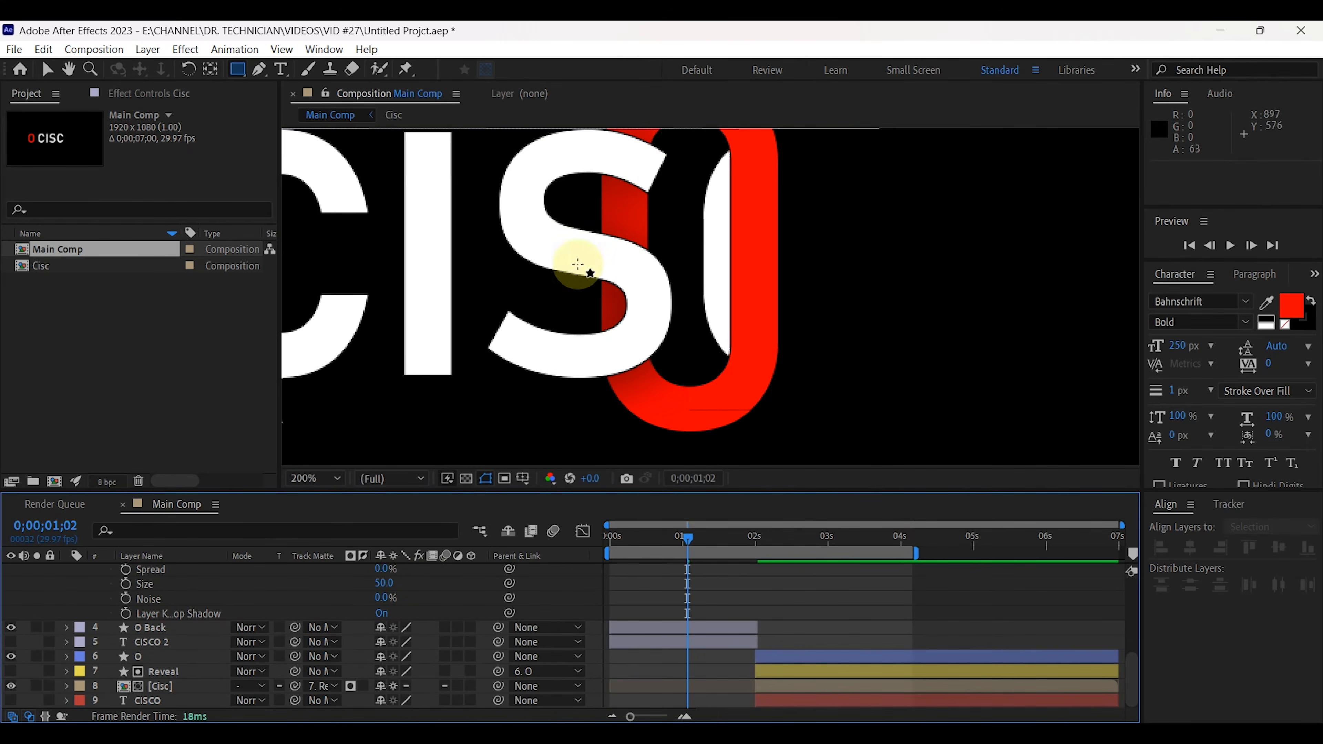
Step: Play back the shadowed animation up close, and again with the whole composition fitted in view and the Cisc layer's properties collapsed
left_click(1231, 246)
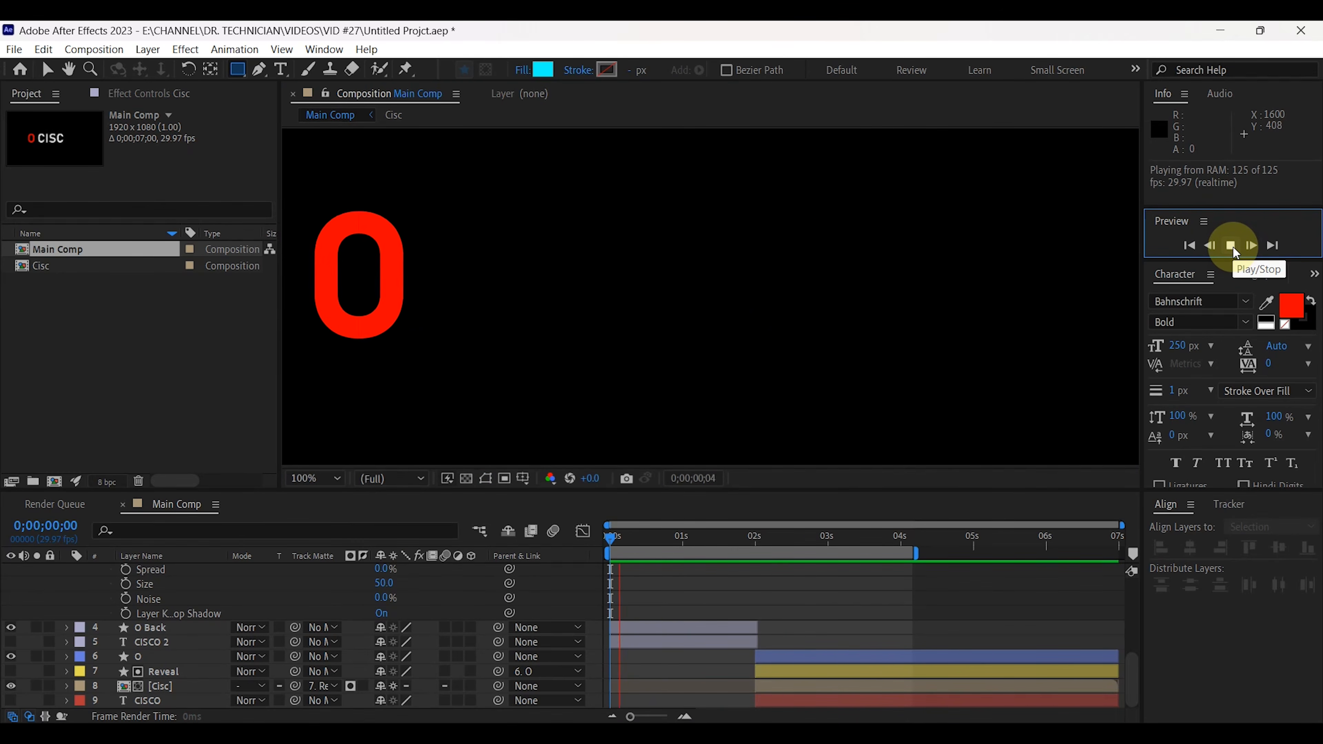
left_click(1231, 246)
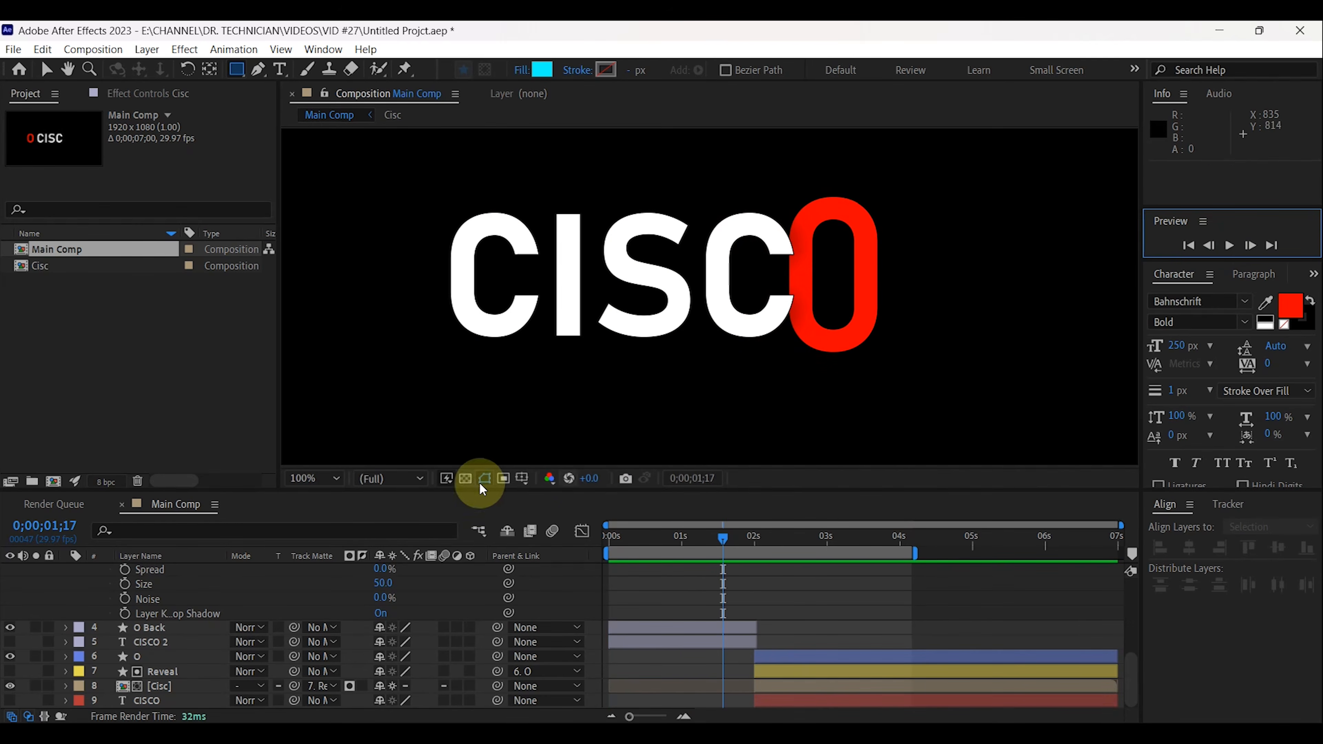
left_click(343, 479)
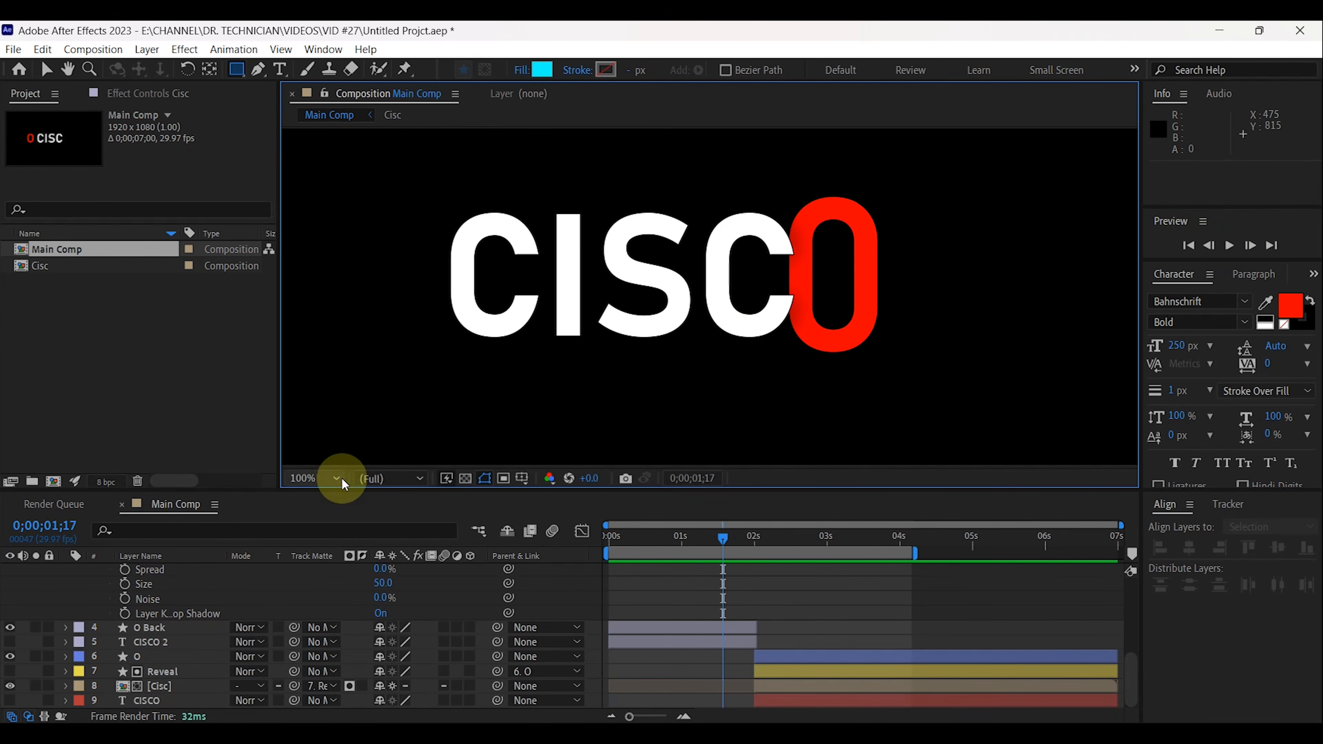
left_click(344, 480)
left_click(301, 169)
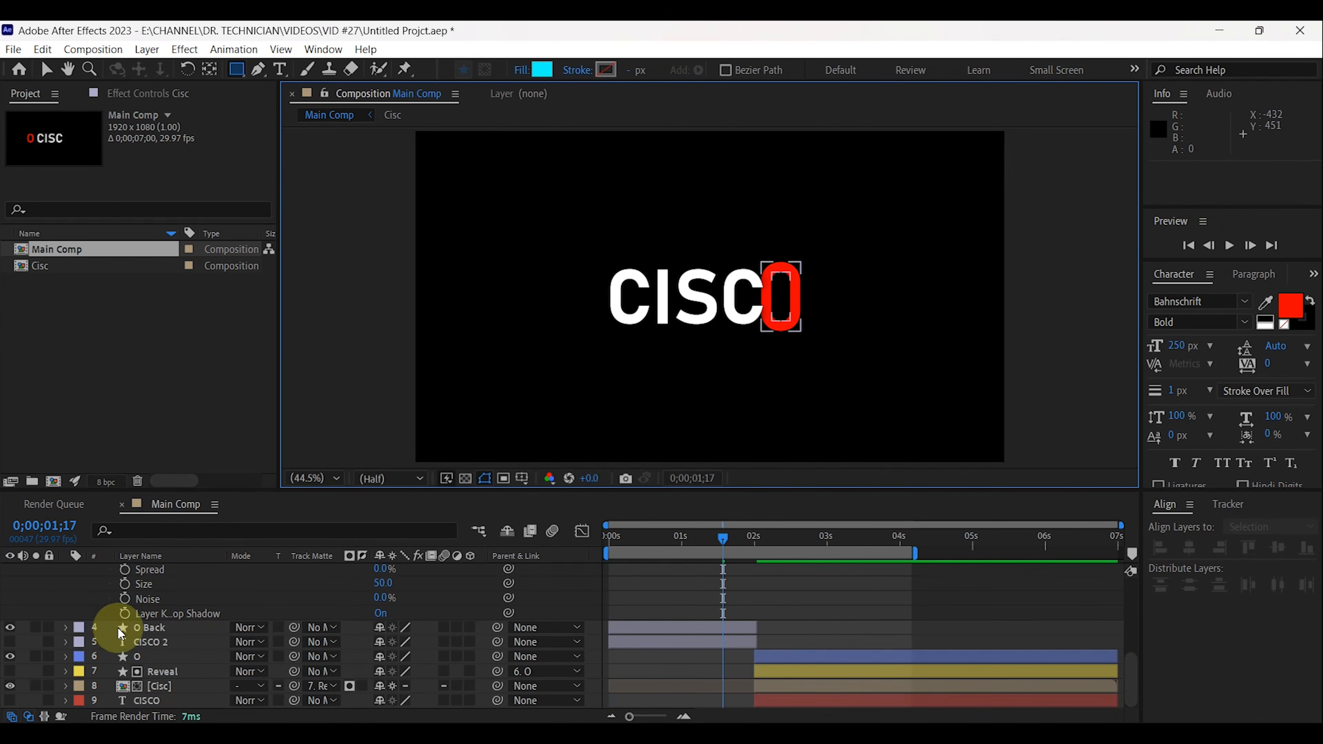
scroll(118, 627, "up", 5)
left_click(66, 600)
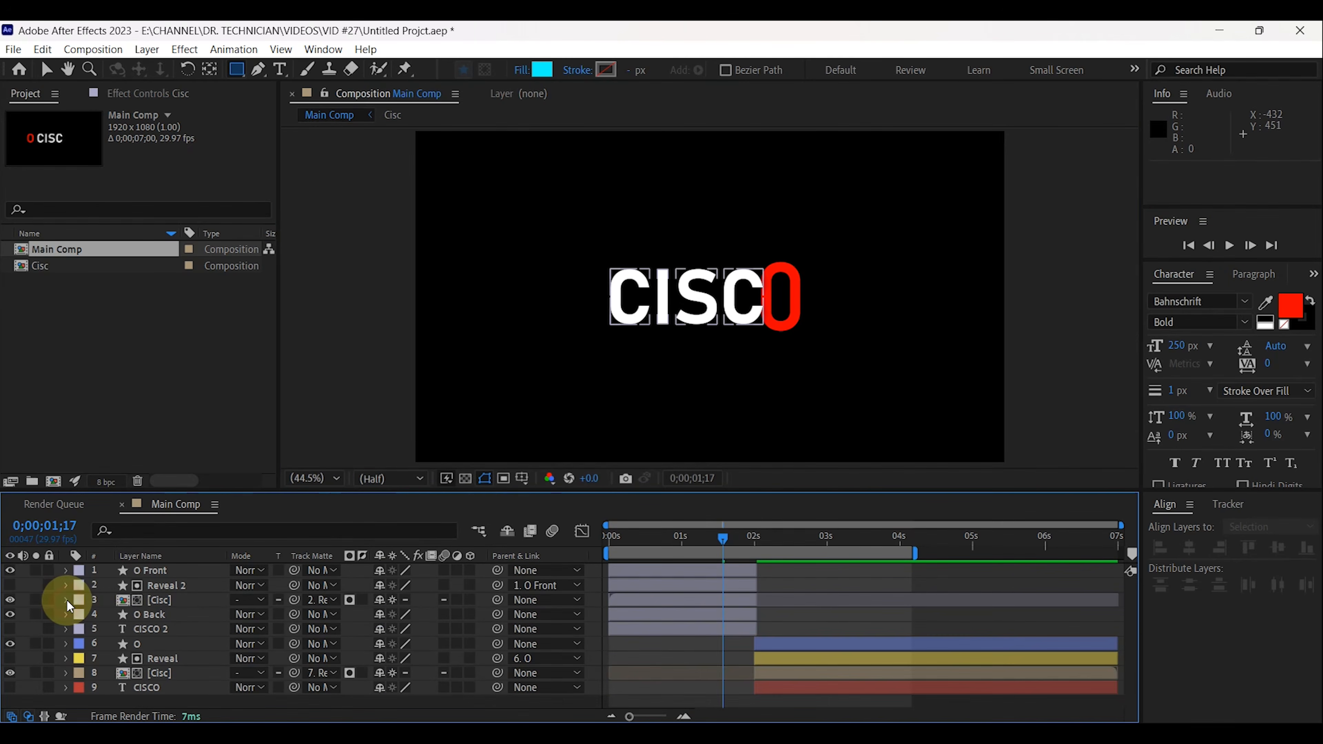
left_click(1222, 248)
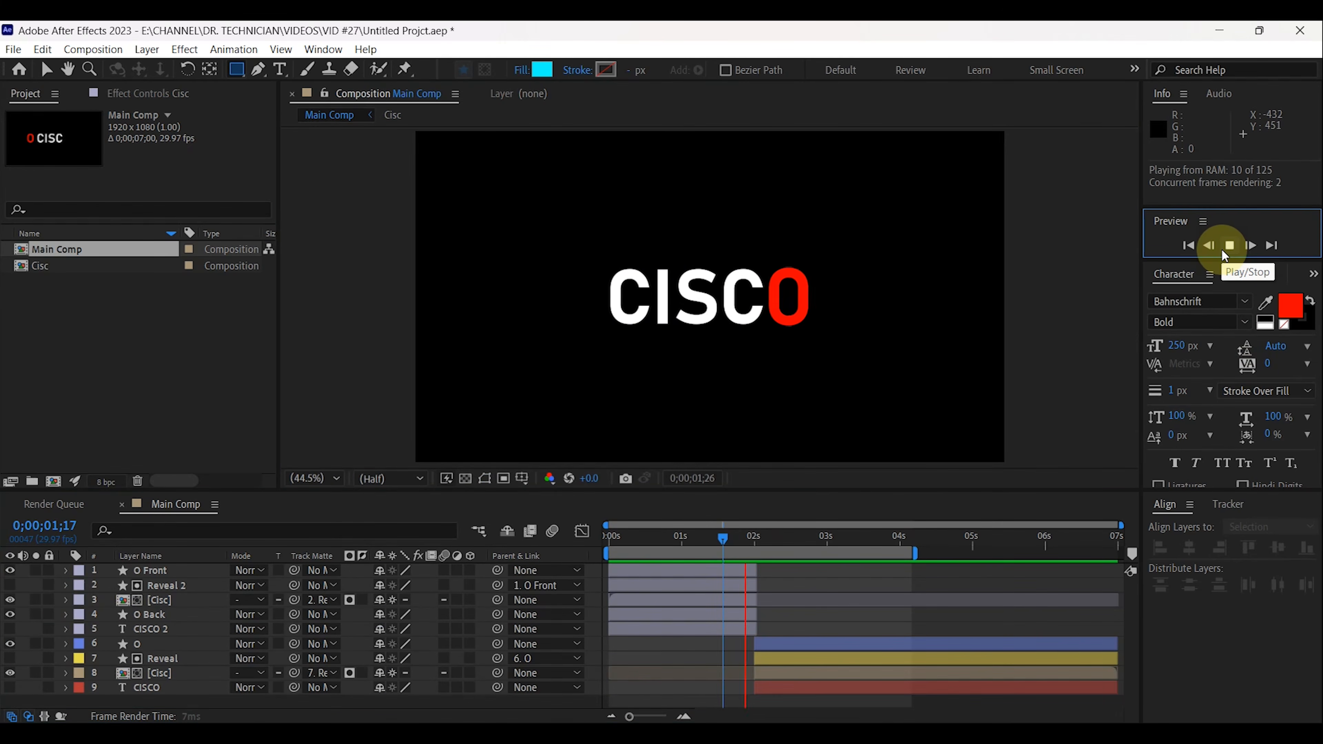